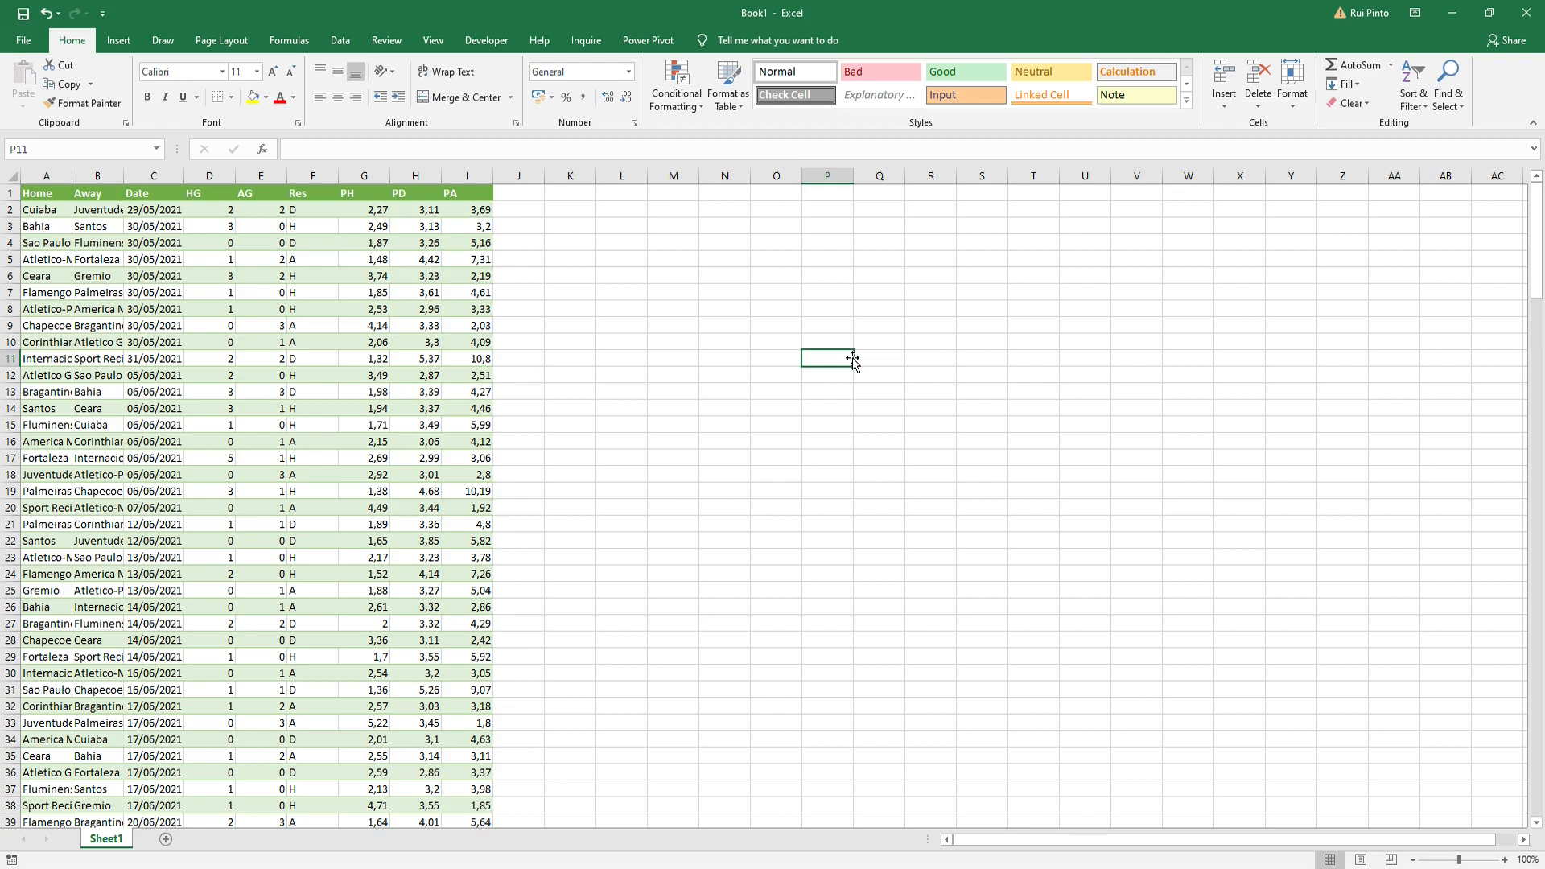
Step: Fit the widths of the Home and Away columns to their contents
double_click(72, 175)
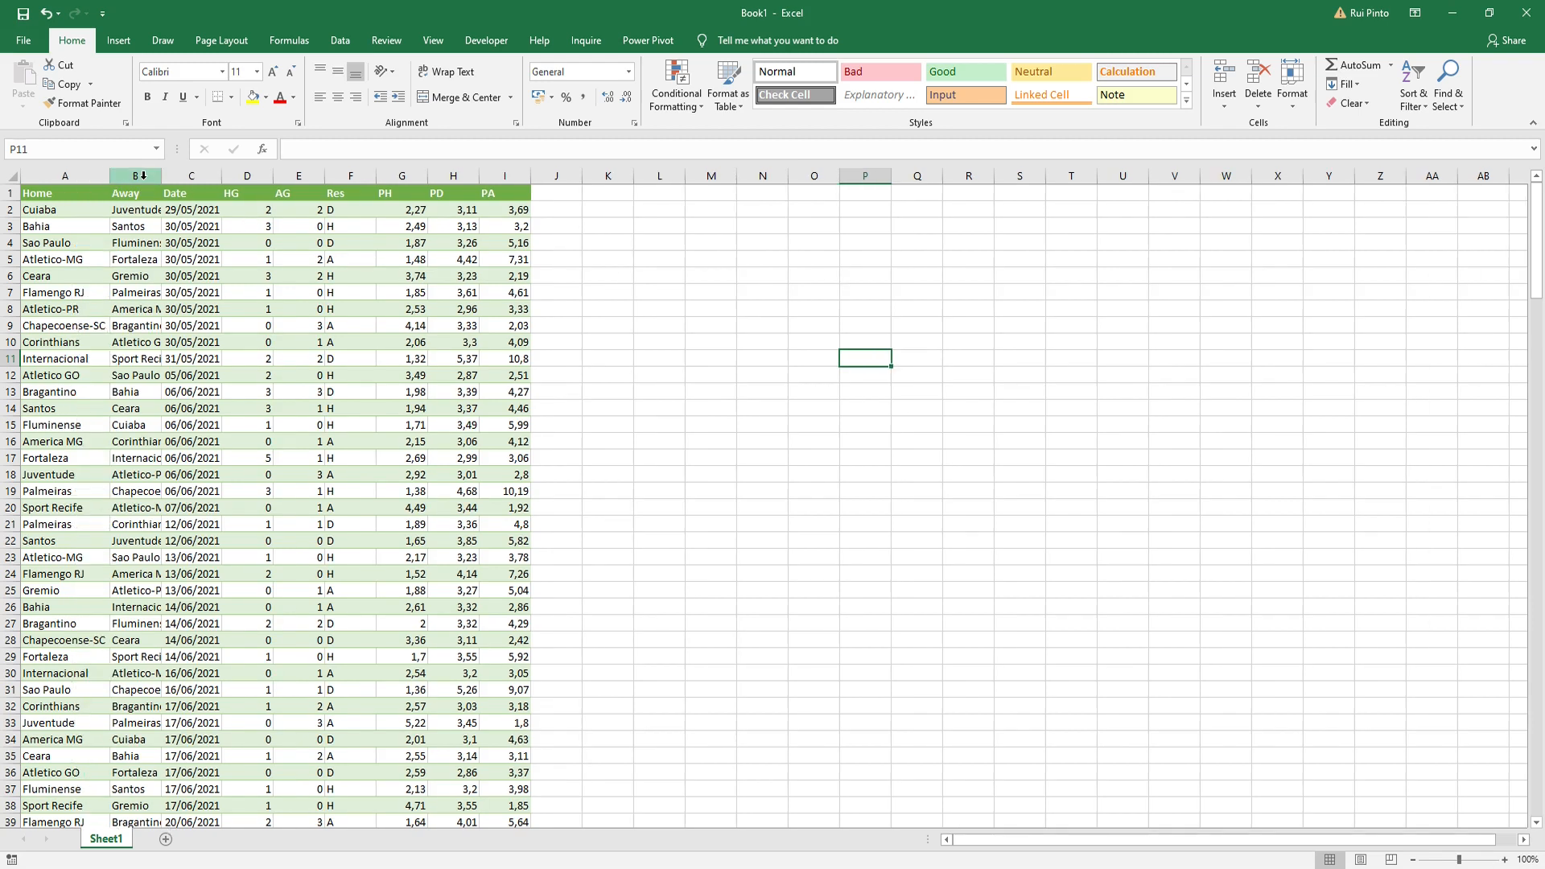
double_click(158, 176)
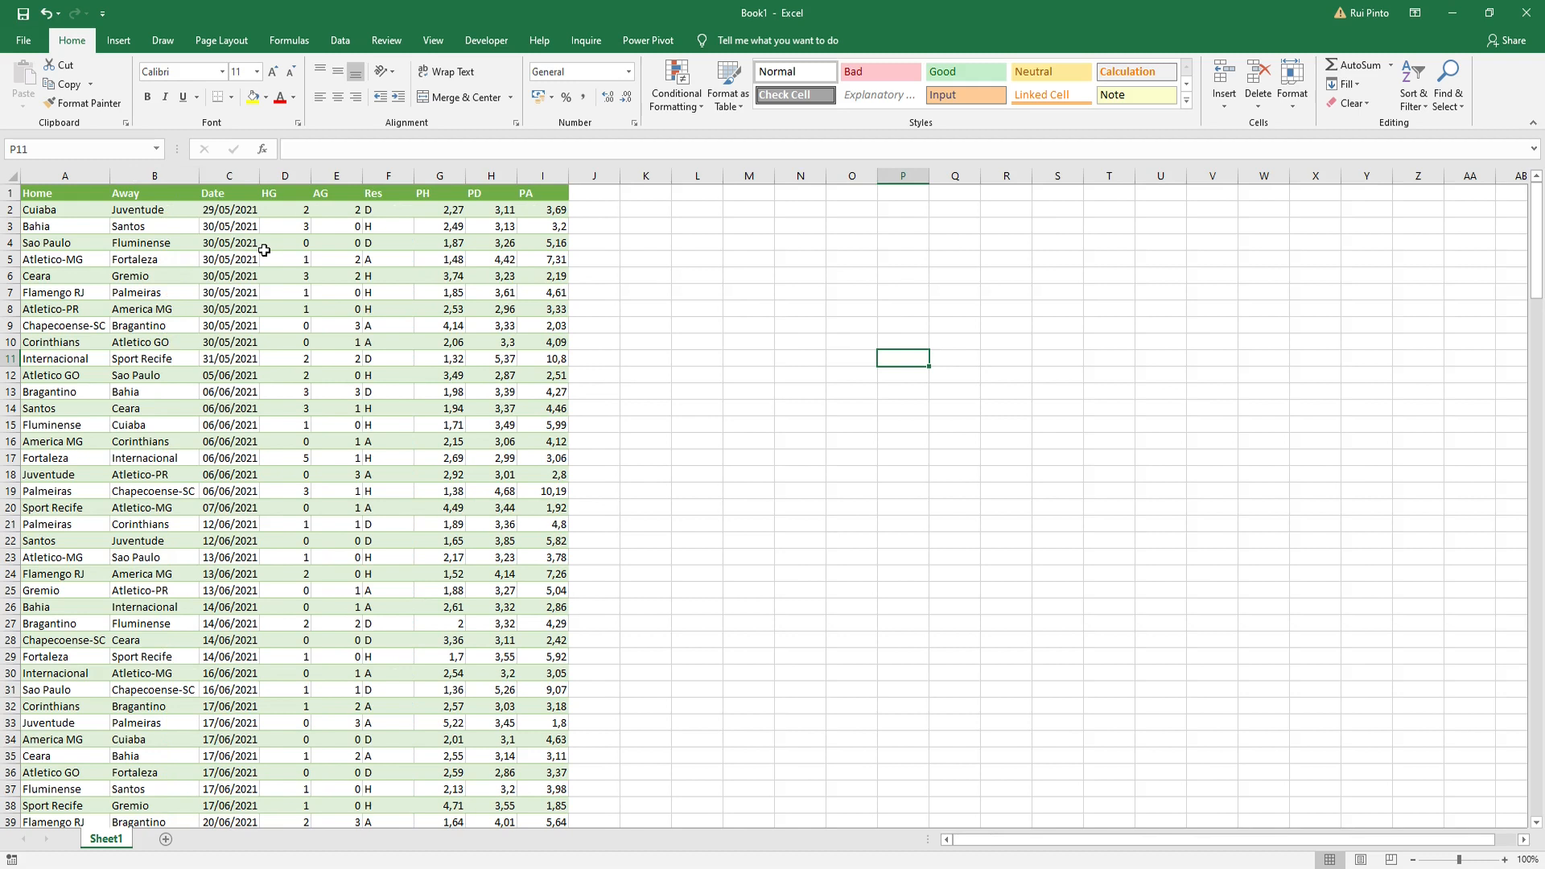
drag(306, 210, 341, 209)
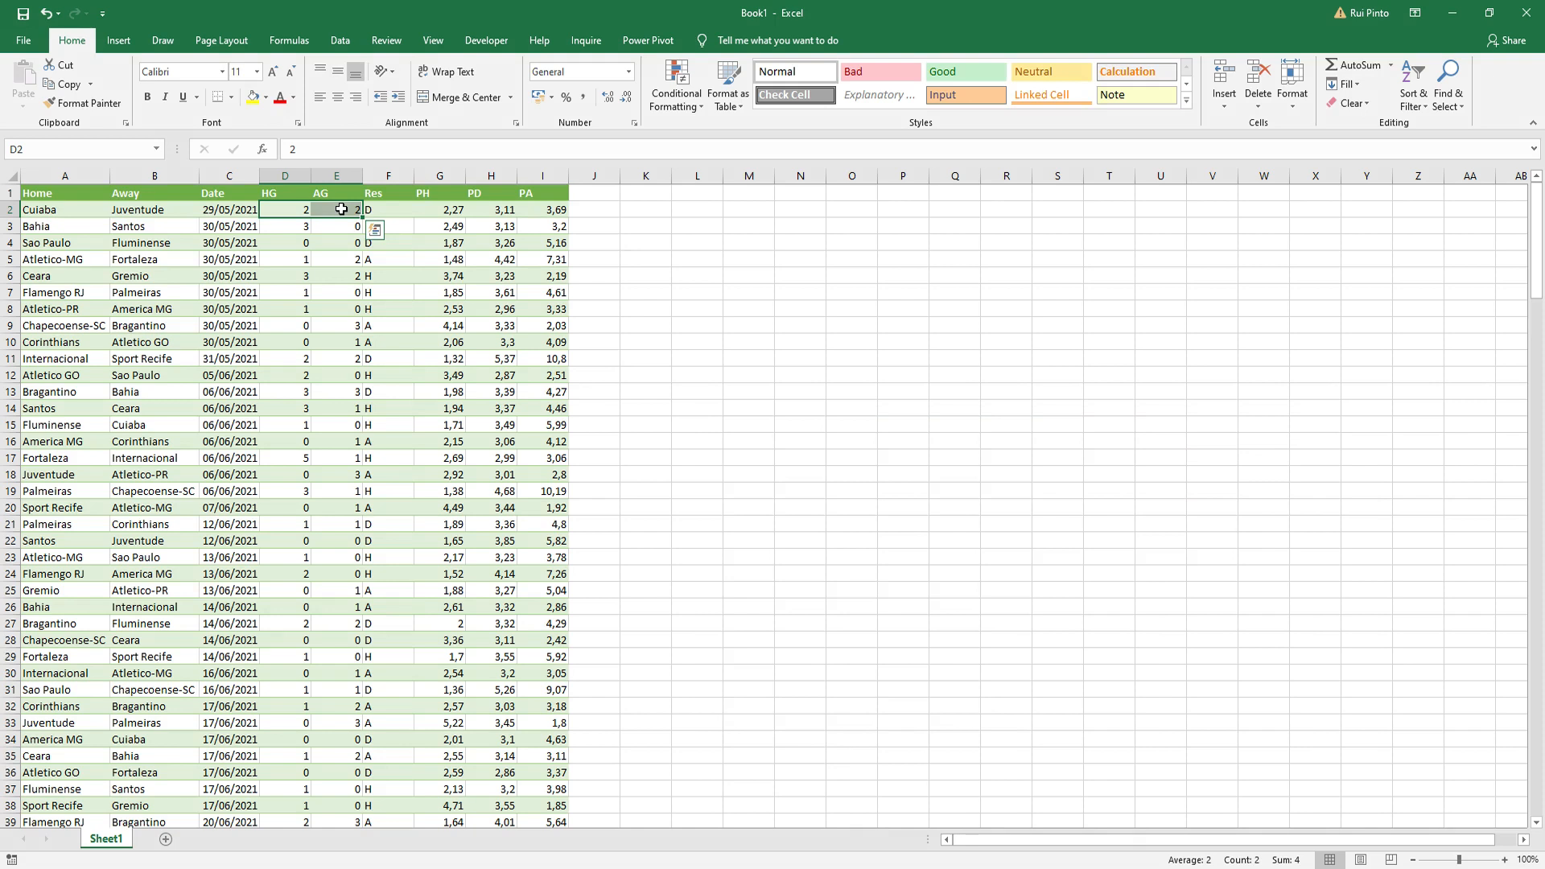
Step: Copy all home team names from A2 to the end of the column and paste them as values starting at K6
key(ctrl+Left)
key(ctrl+shift+Down)
key(ctrl+c)
drag(1541, 752, 1538, 233)
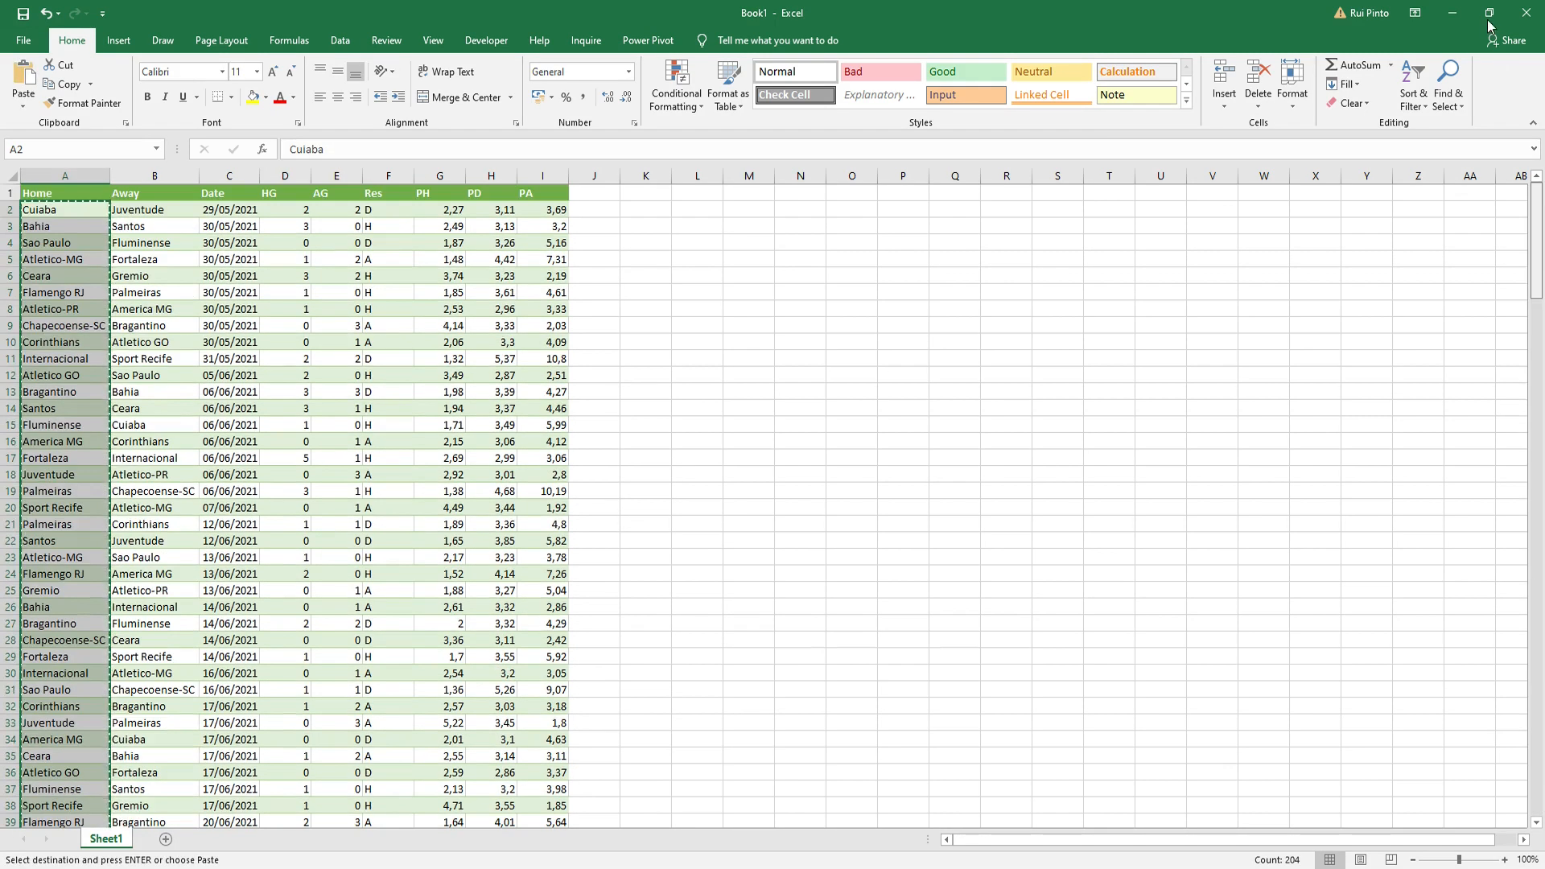
click(651, 240)
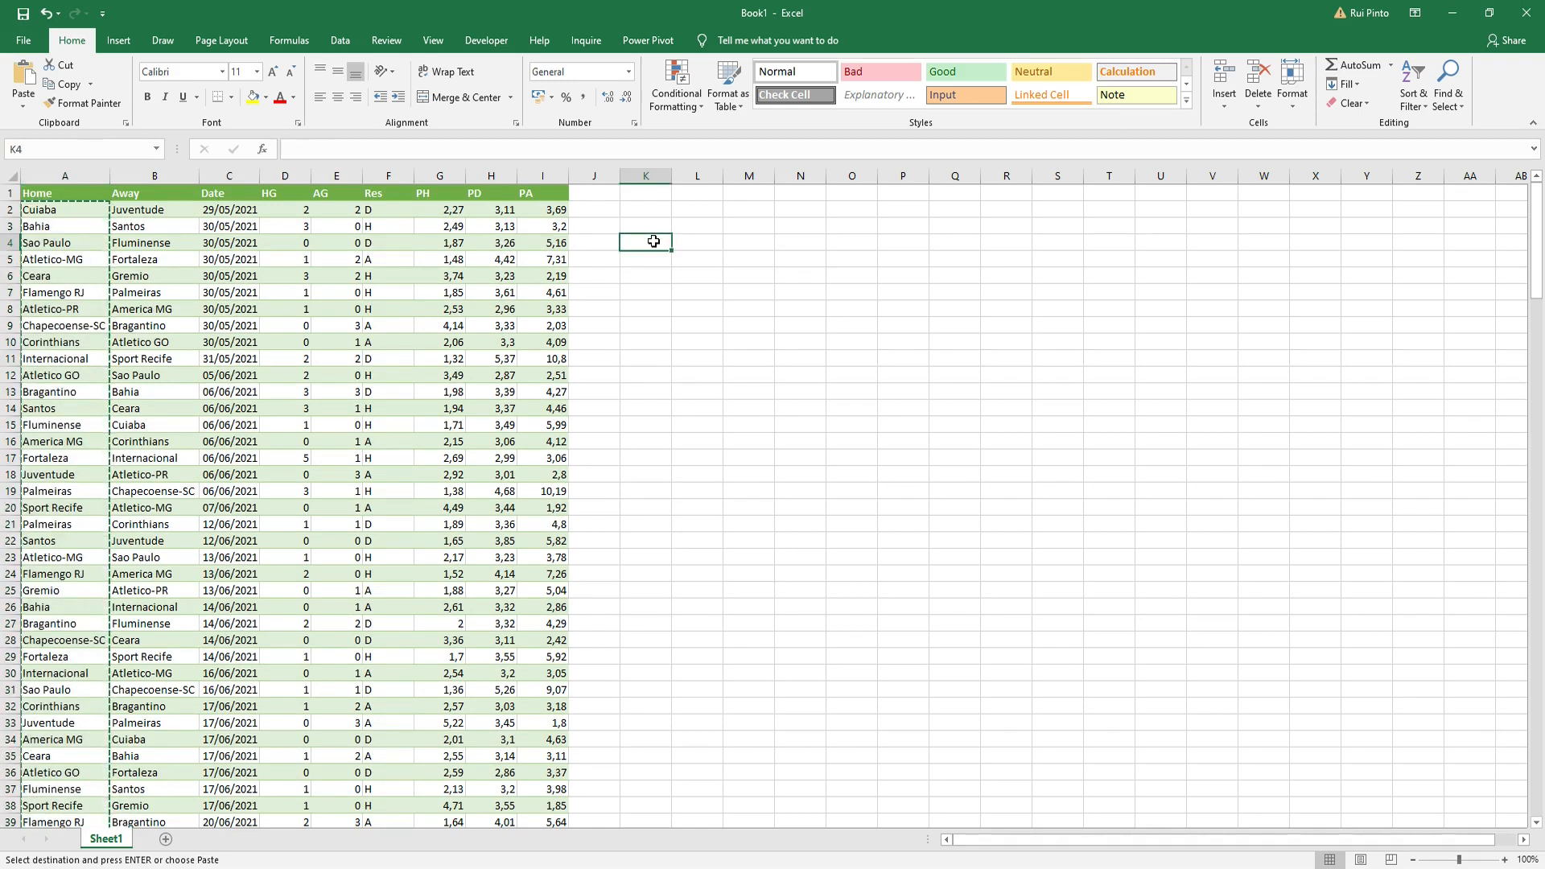
click(652, 270)
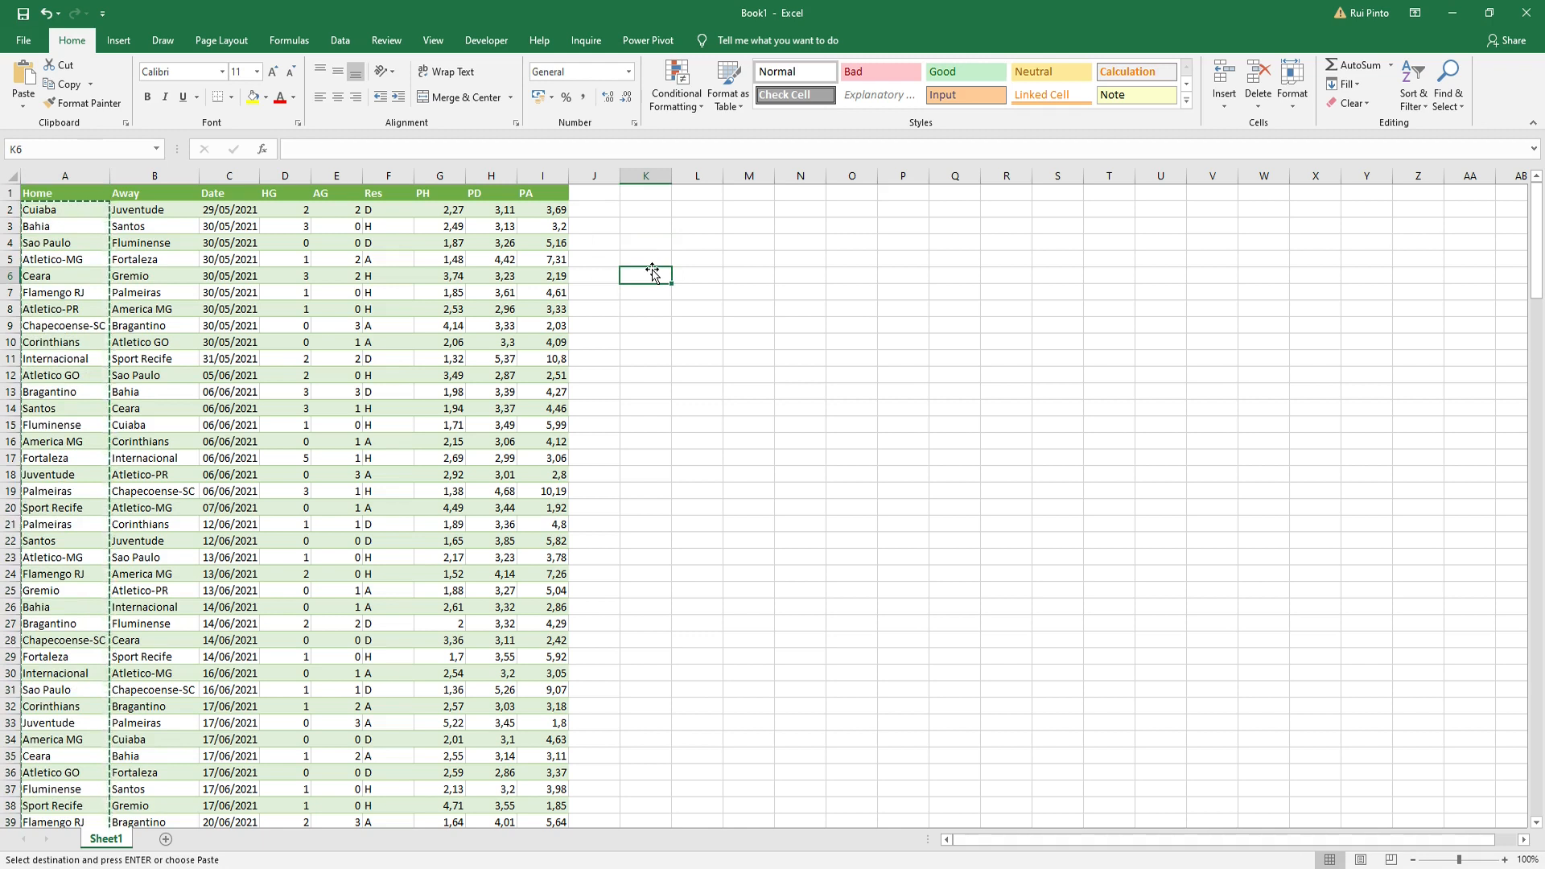
right_click(649, 278)
click(696, 354)
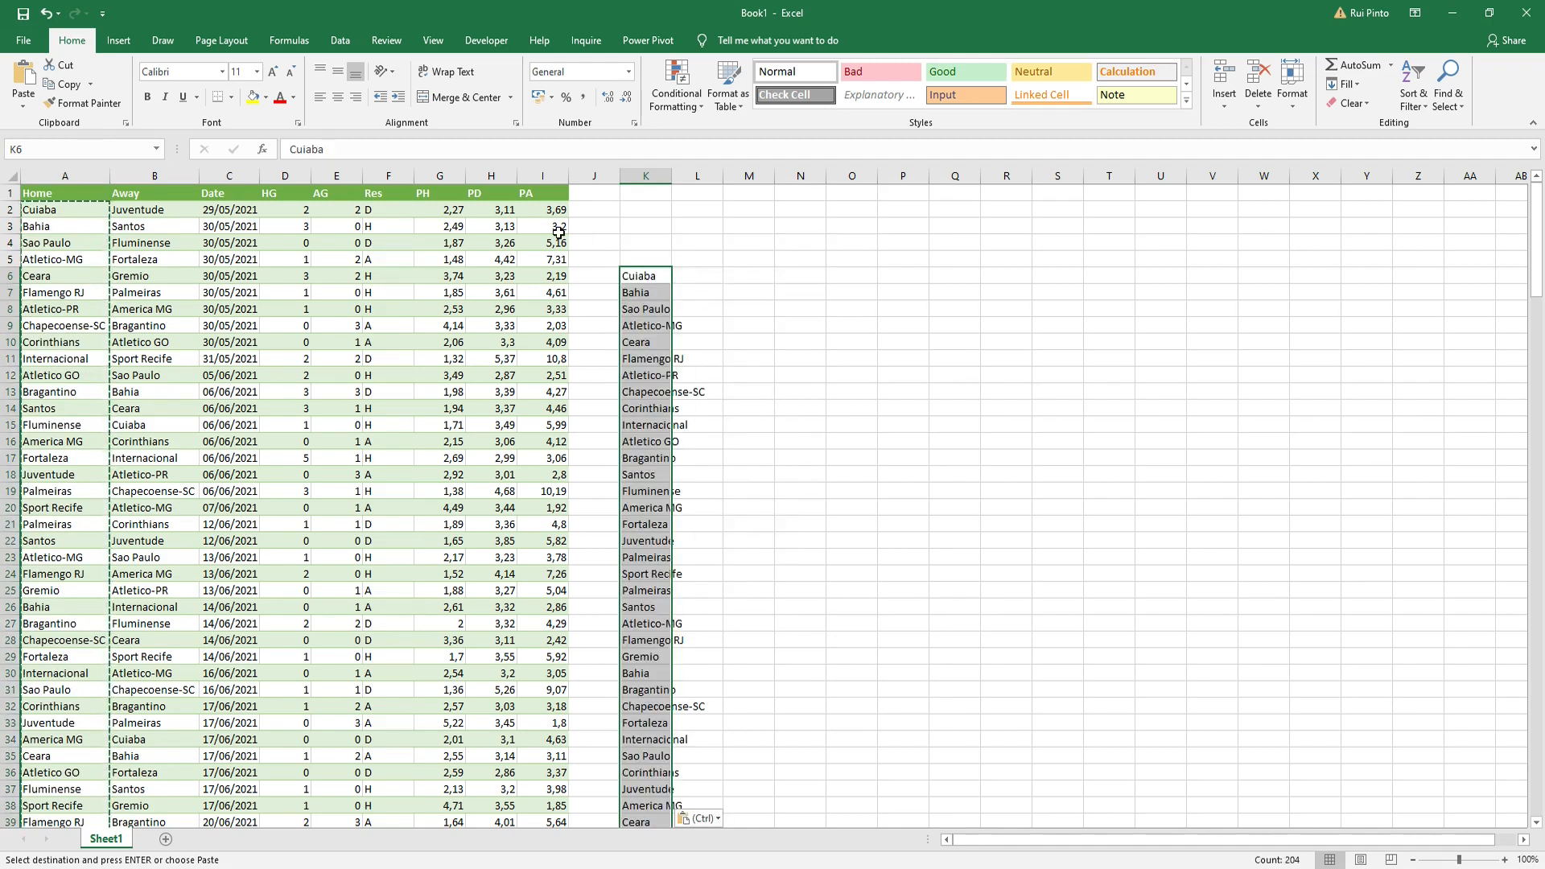
Step: Remove the duplicate team names from the pasted list in column K
click(351, 42)
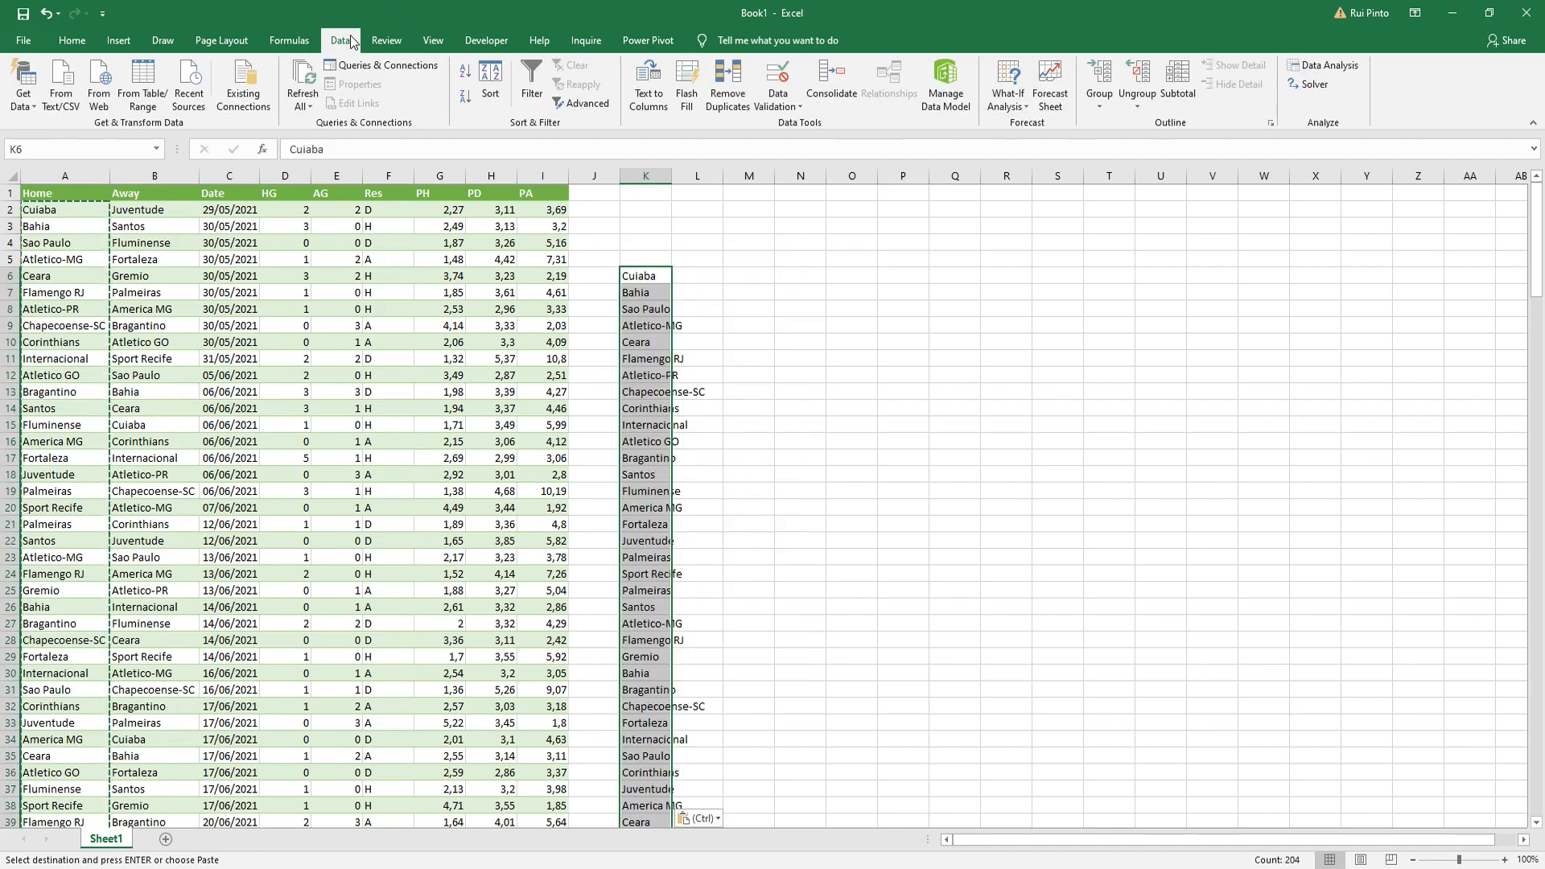
click(728, 87)
click(453, 585)
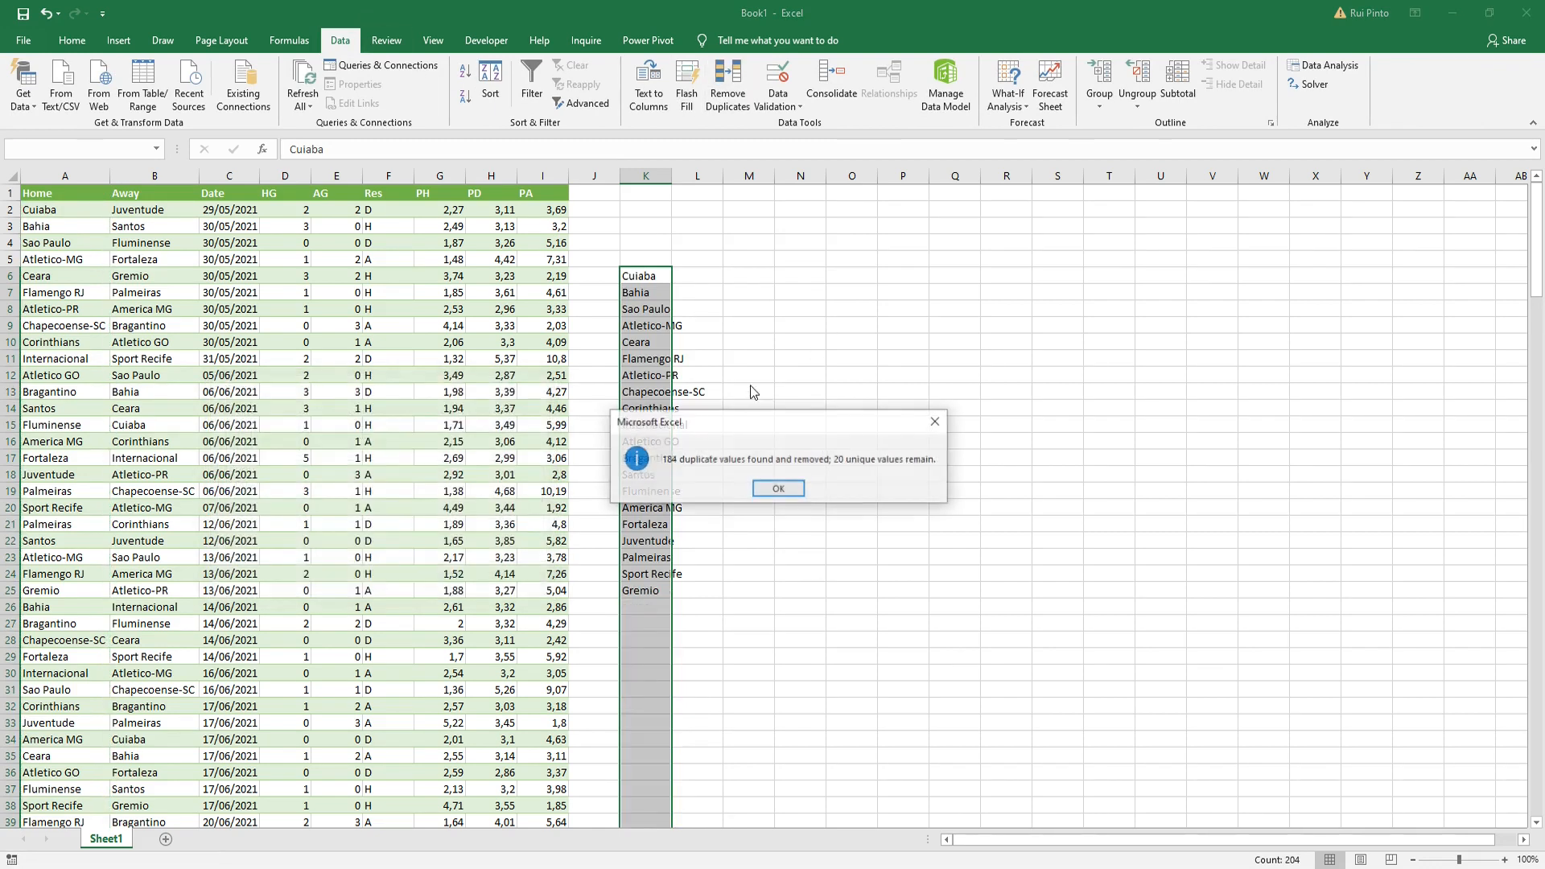
click(776, 487)
Step: Enter the placeholder header "aa" in K5 and use a filter to sort the team list alphabetically
click(644, 259)
text(aa)
click(745, 276)
click(638, 257)
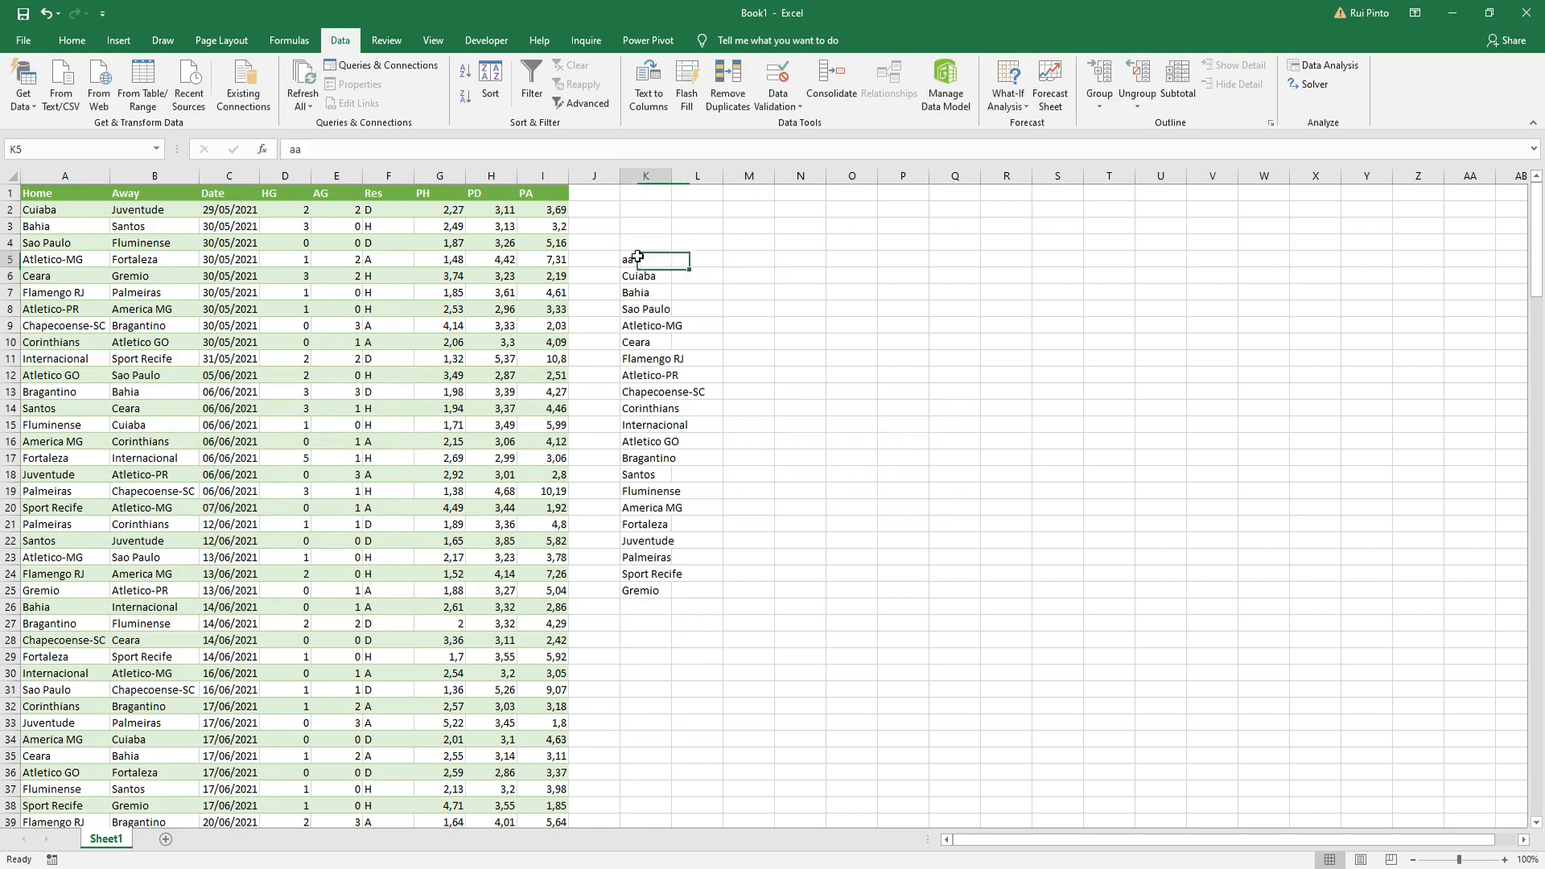
click(72, 40)
click(1414, 92)
click(1441, 199)
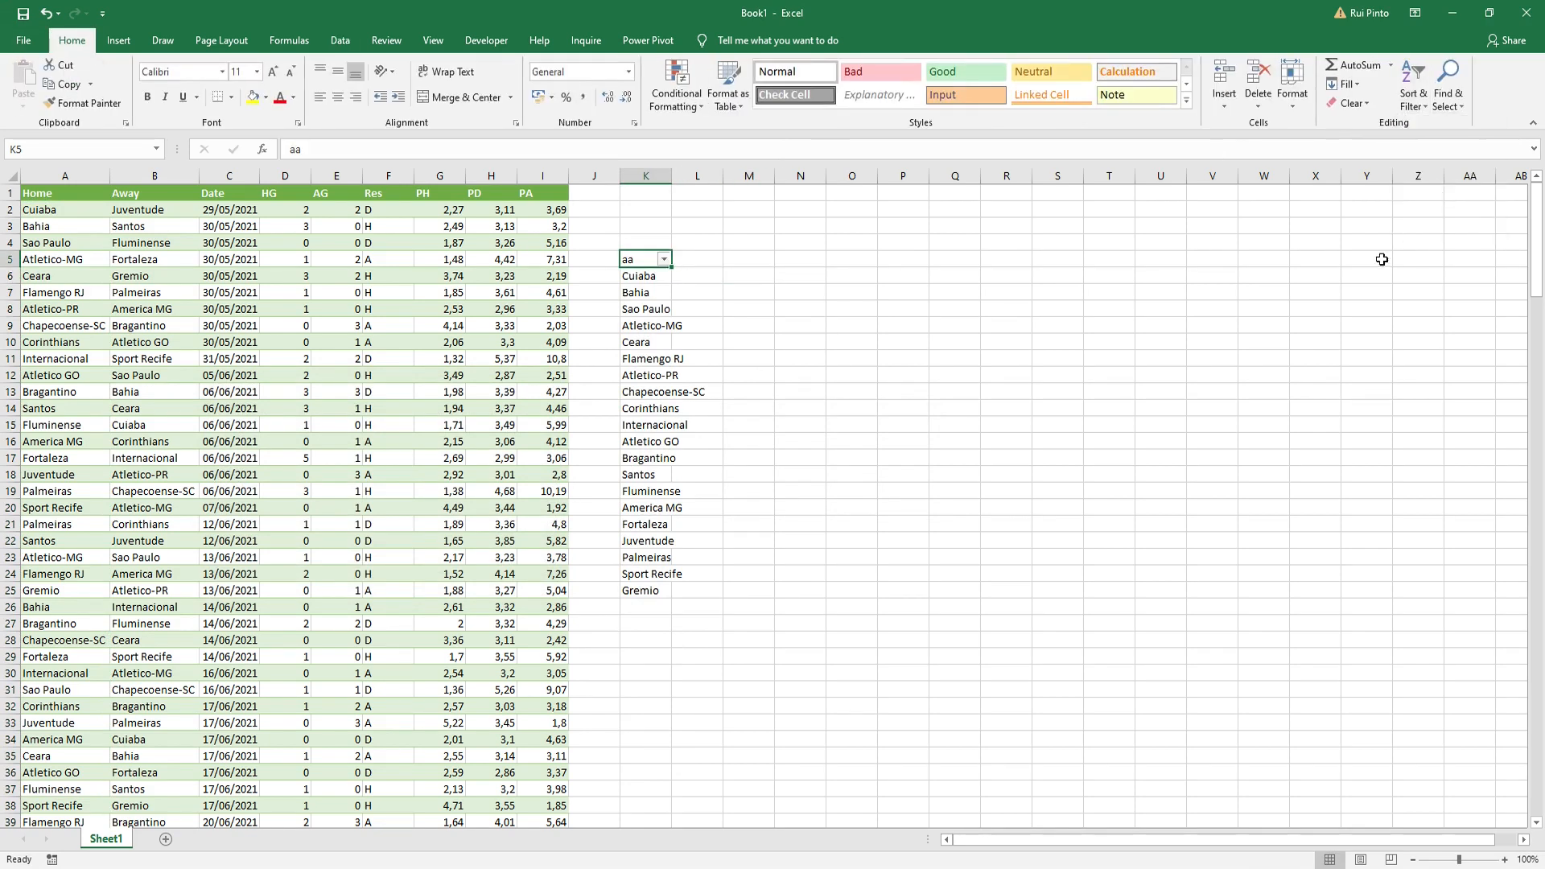
click(663, 260)
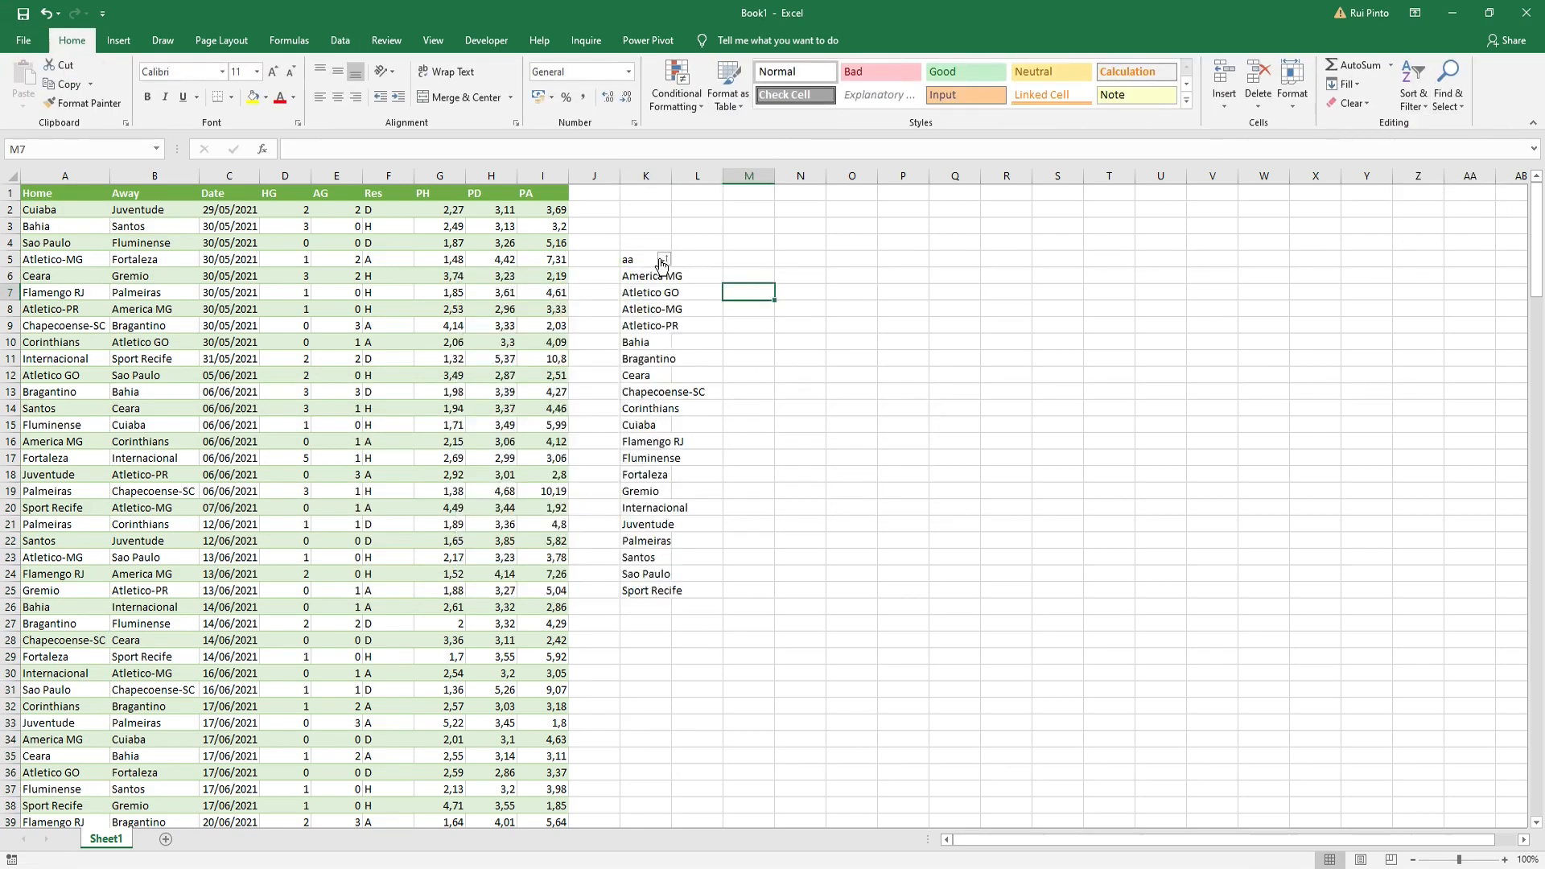
click(663, 259)
Step: Change the team list's header in K5 to "Equipas" and widen column K slightly
click(644, 261)
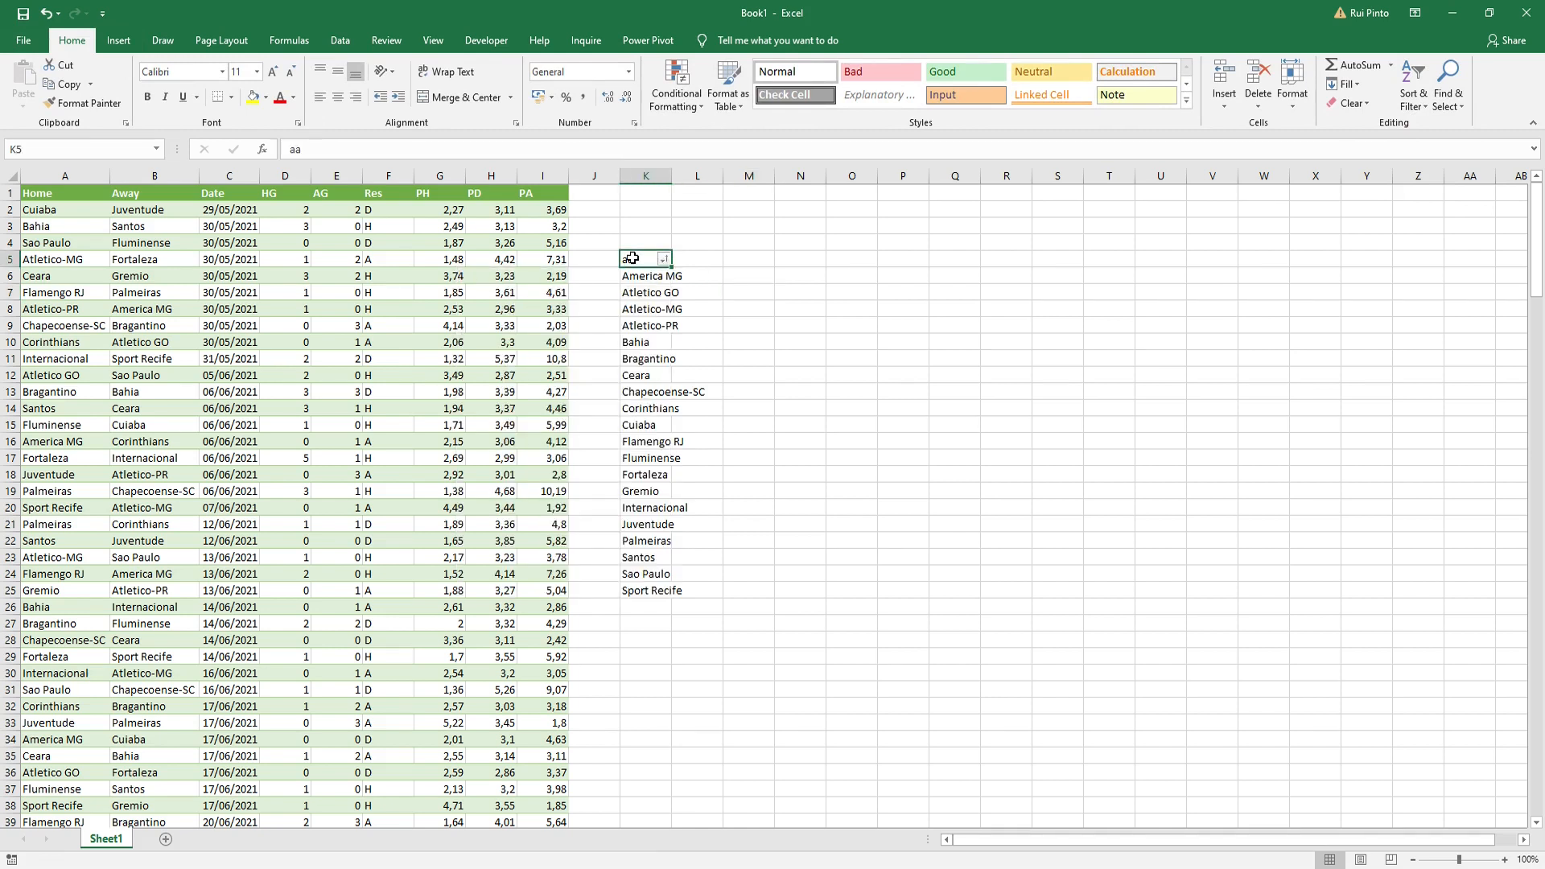
text(Equipas)
key(Return)
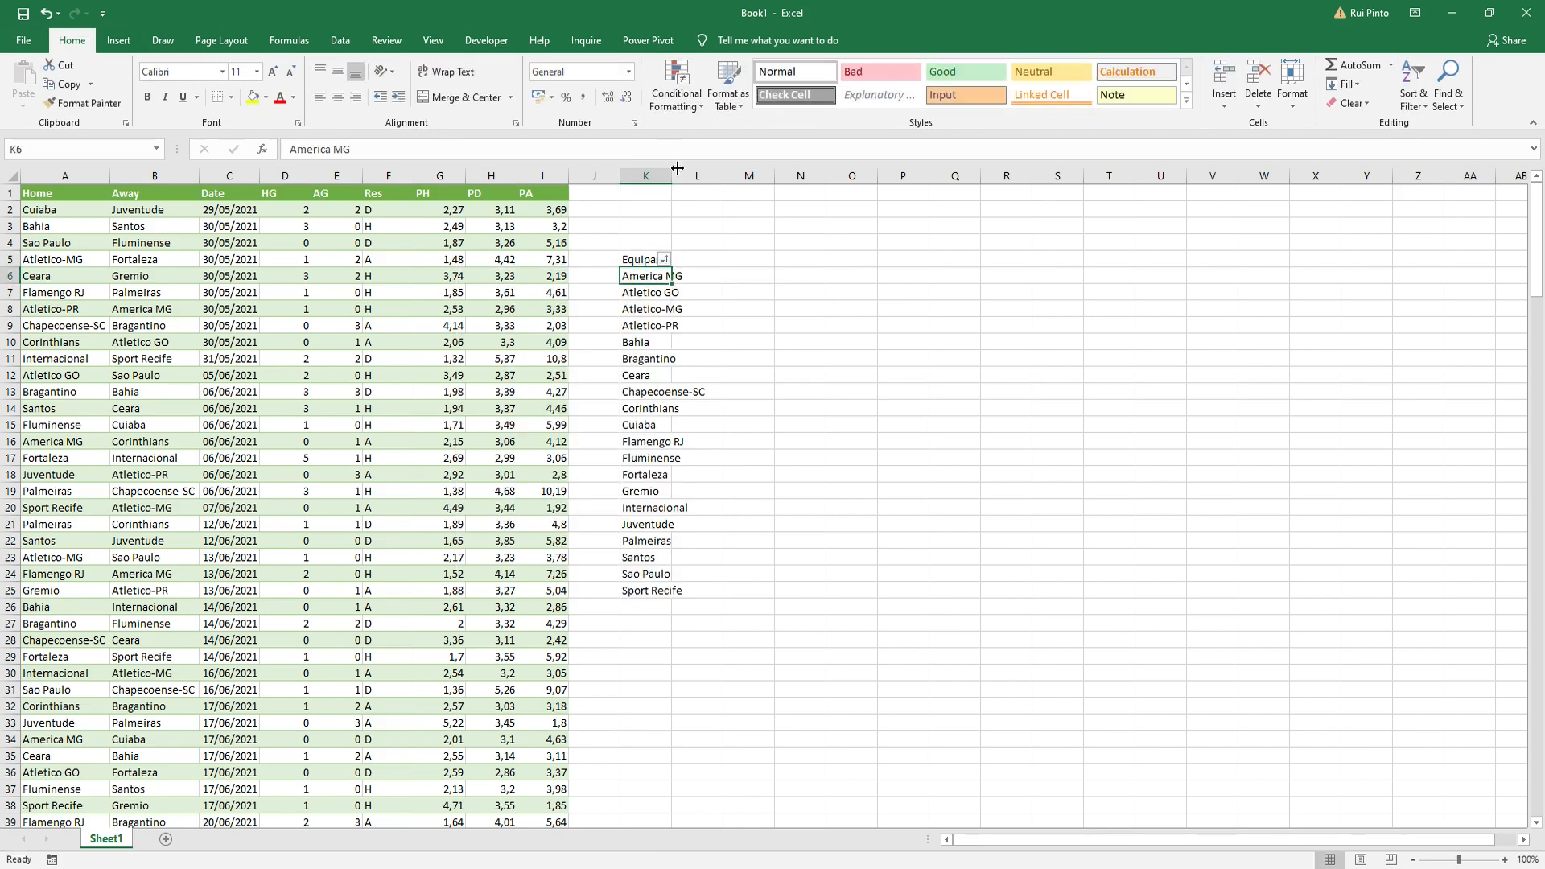
drag(673, 175, 685, 175)
drag(797, 325, 777, 320)
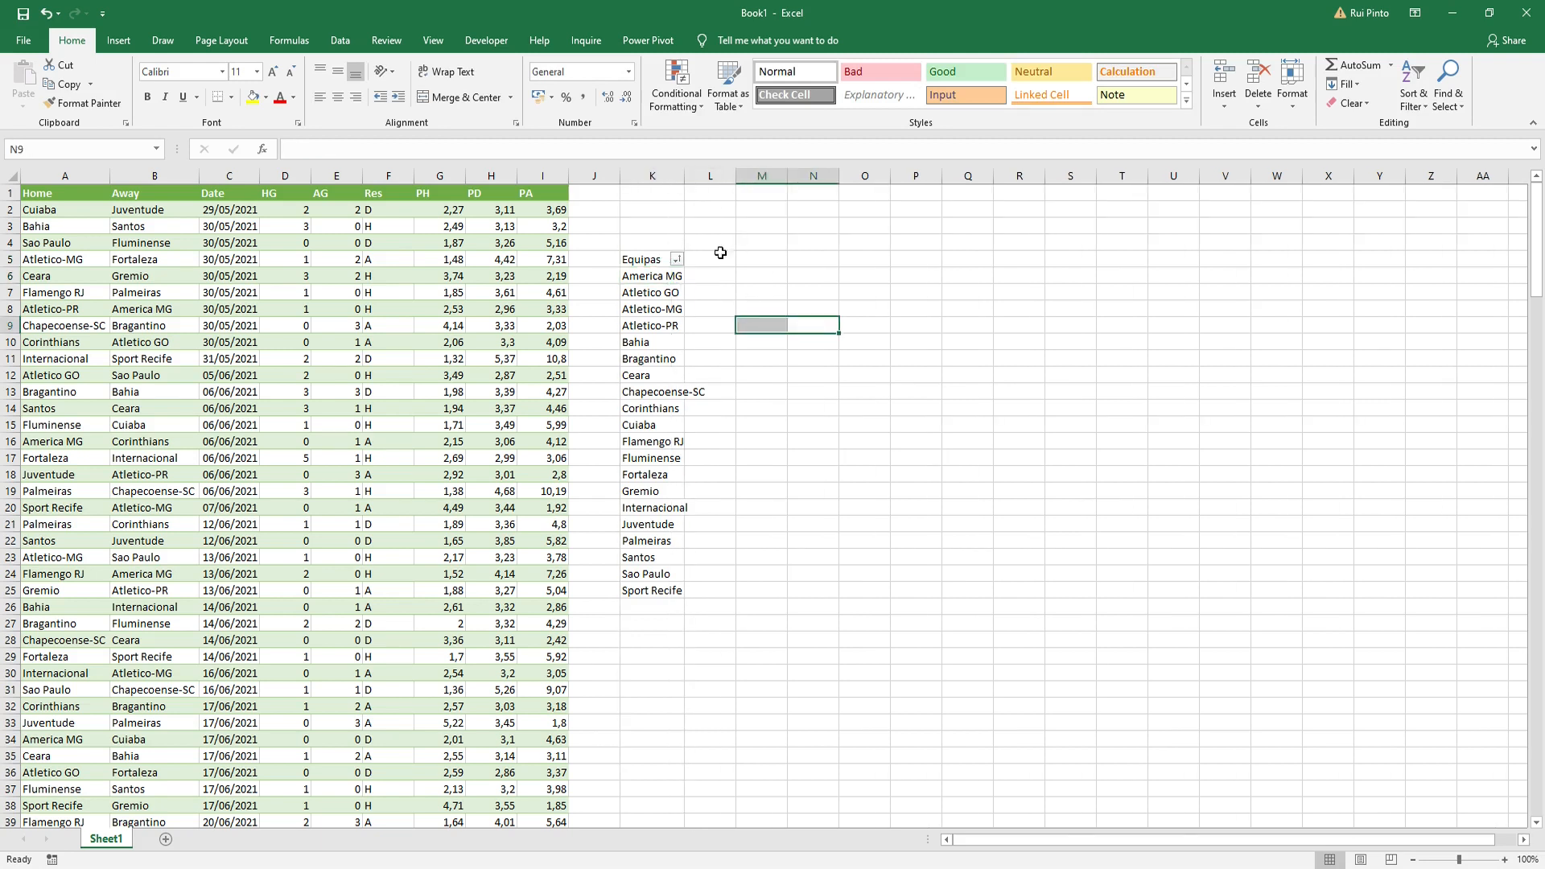
Step: Add list data validation to K1 with the team names in K6:K25 as its source
click(669, 193)
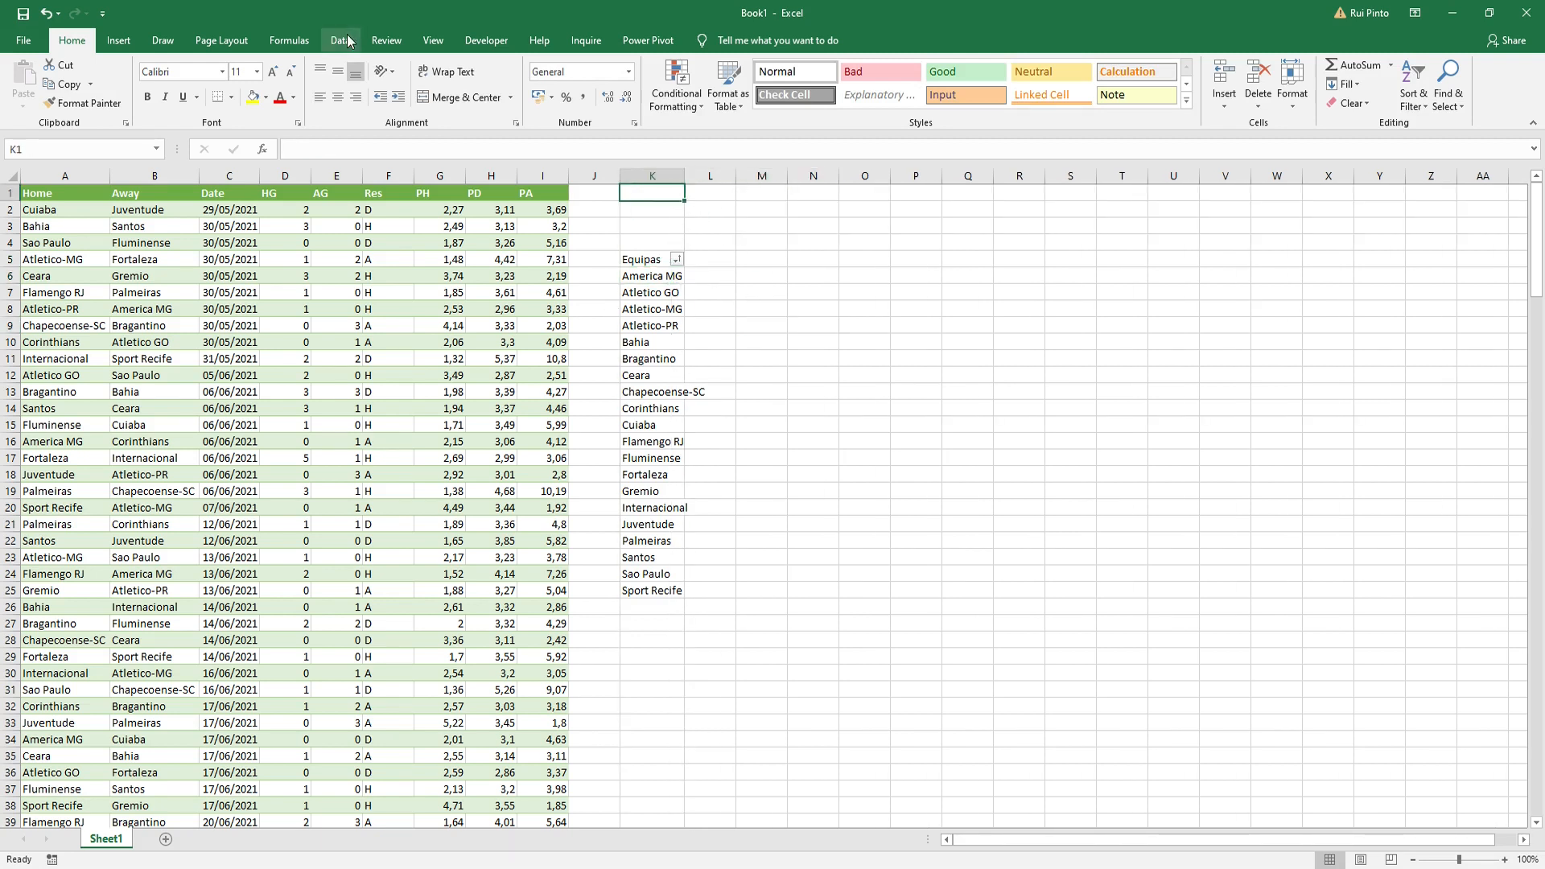
click(340, 40)
click(777, 101)
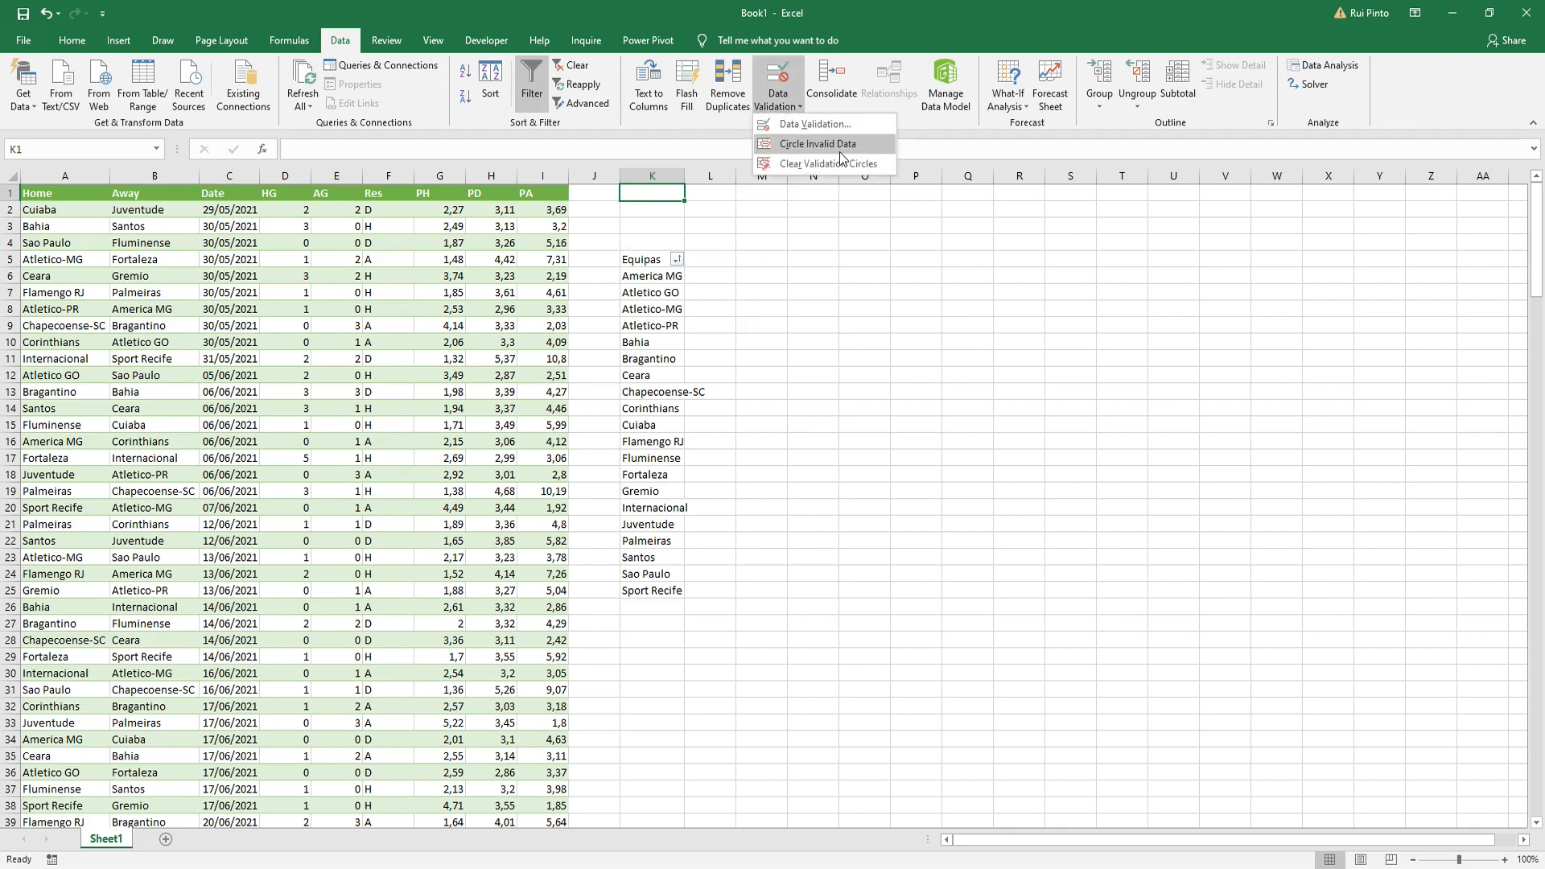
click(827, 127)
click(359, 441)
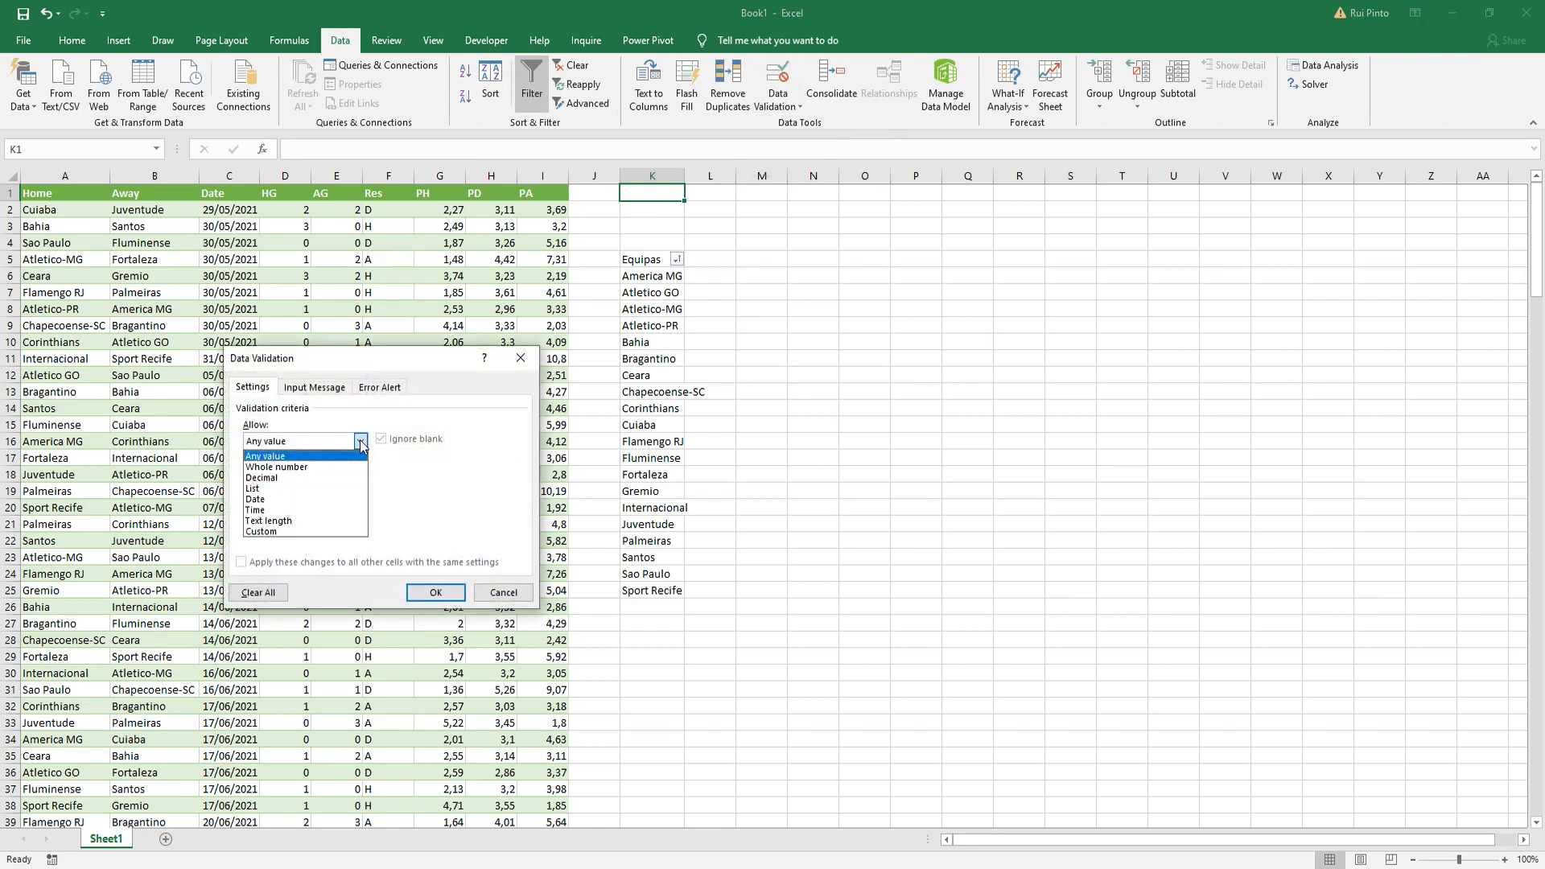
click(274, 487)
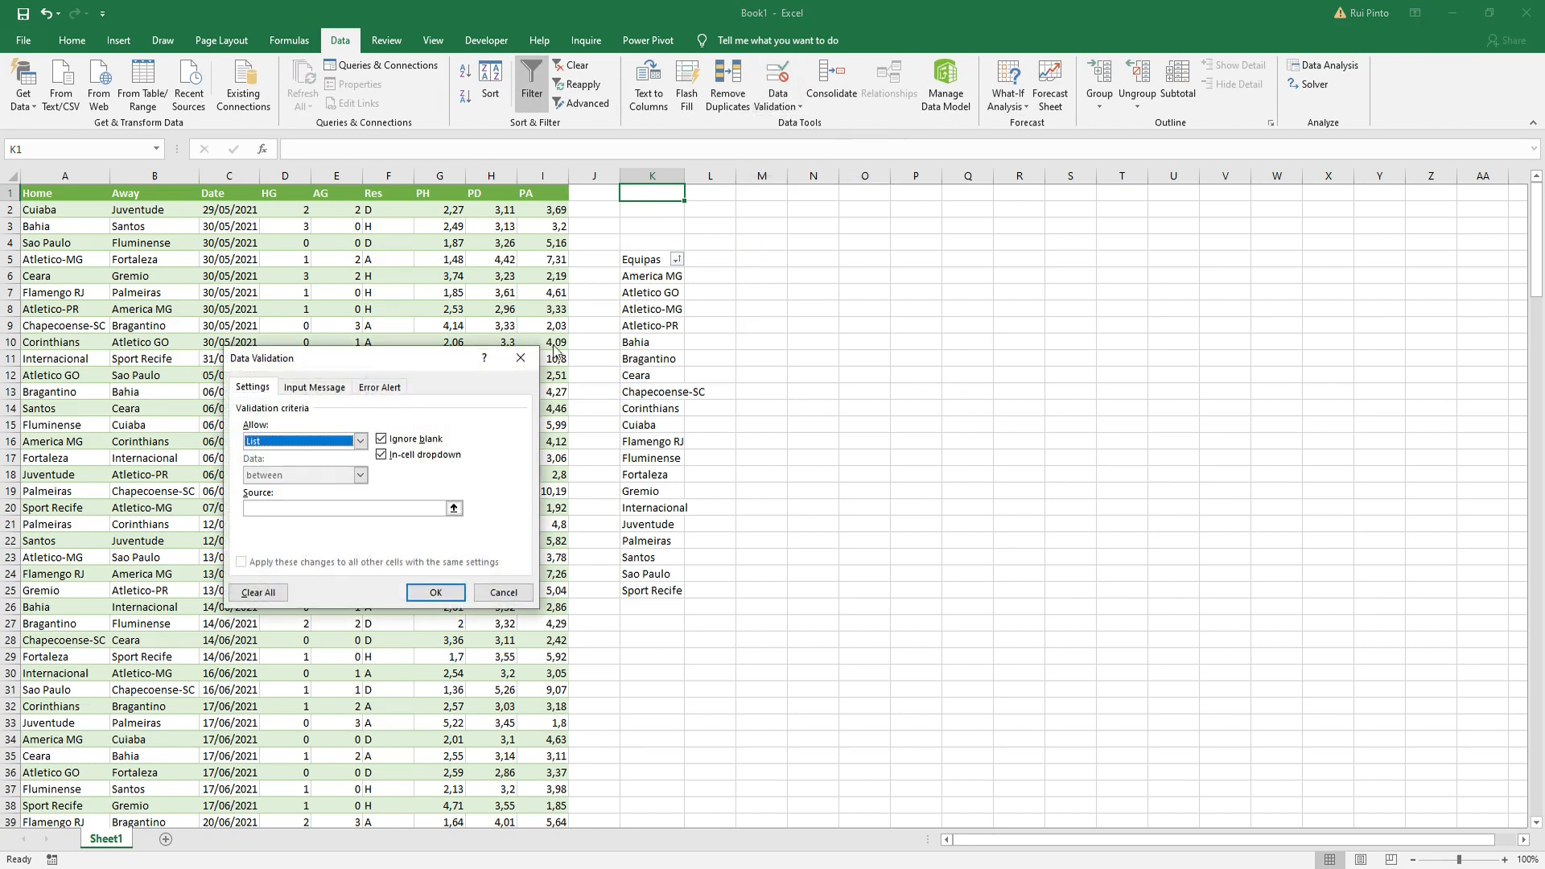
click(453, 508)
click(639, 274)
drag(640, 274, 684, 591)
click(435, 592)
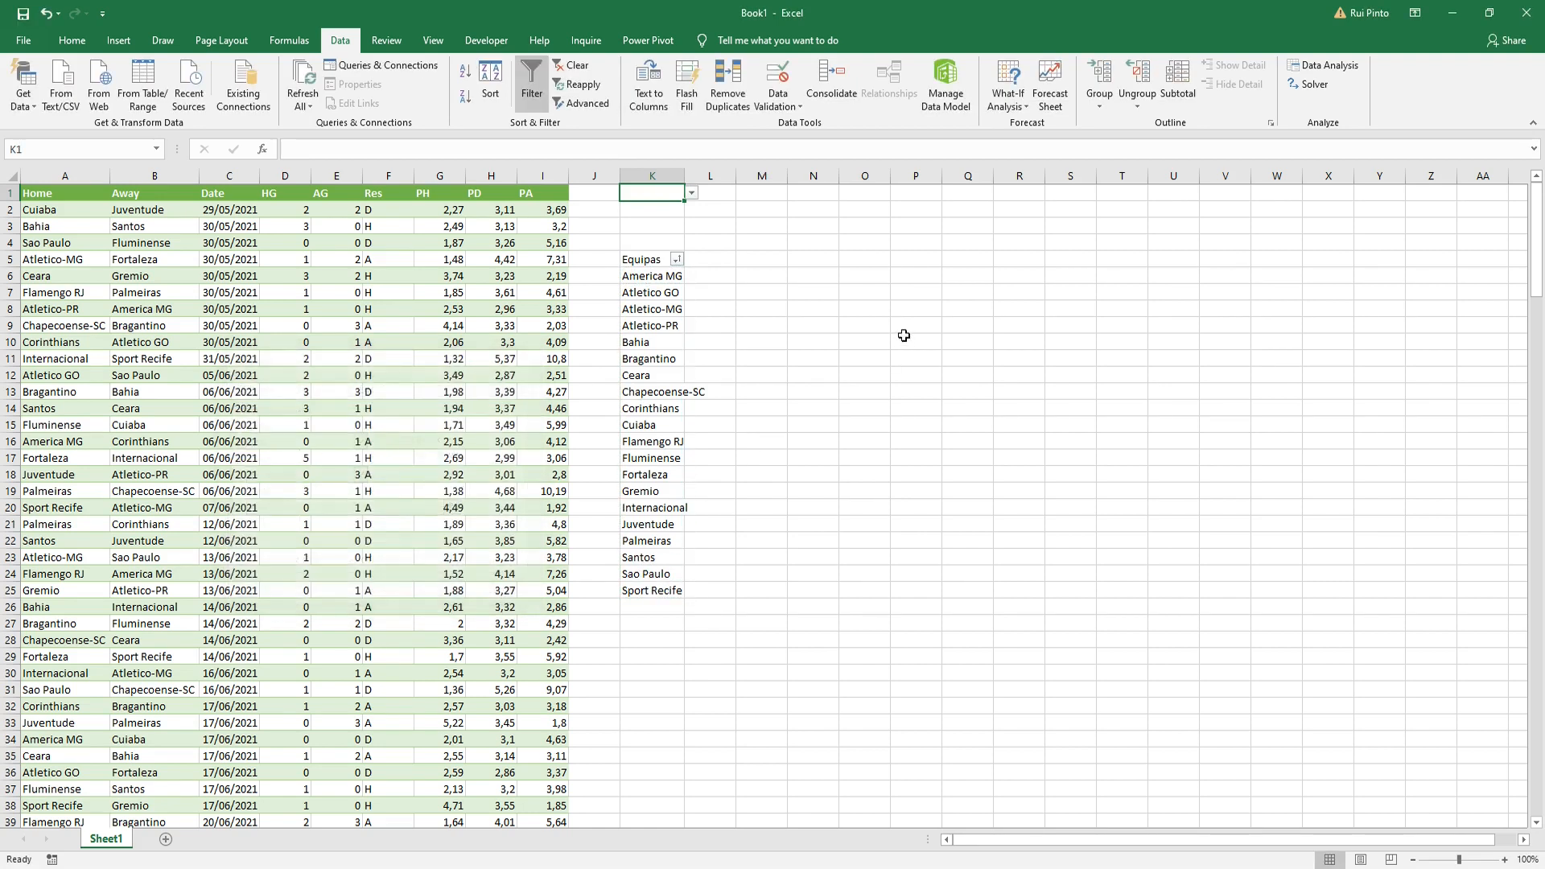
Step: Give cell K1 a light green fill color
click(72, 40)
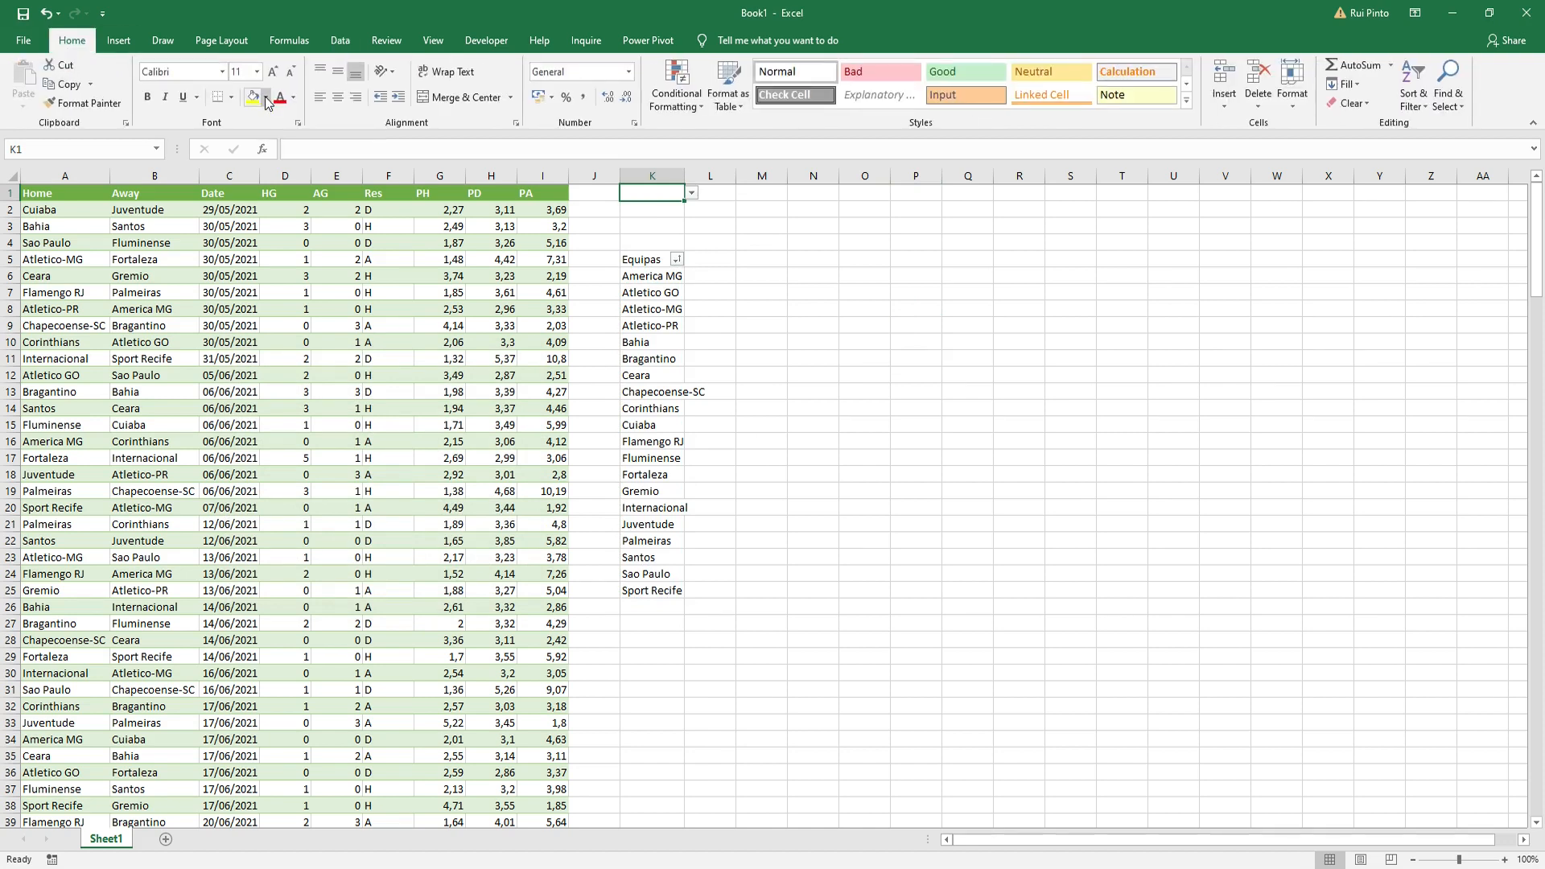
click(266, 97)
click(307, 226)
click(813, 244)
Step: Choose Flamengo RJ from the validation list in K1
click(666, 191)
click(692, 193)
scroll(656, 250, down, 2)
click(656, 251)
click(813, 259)
click(853, 291)
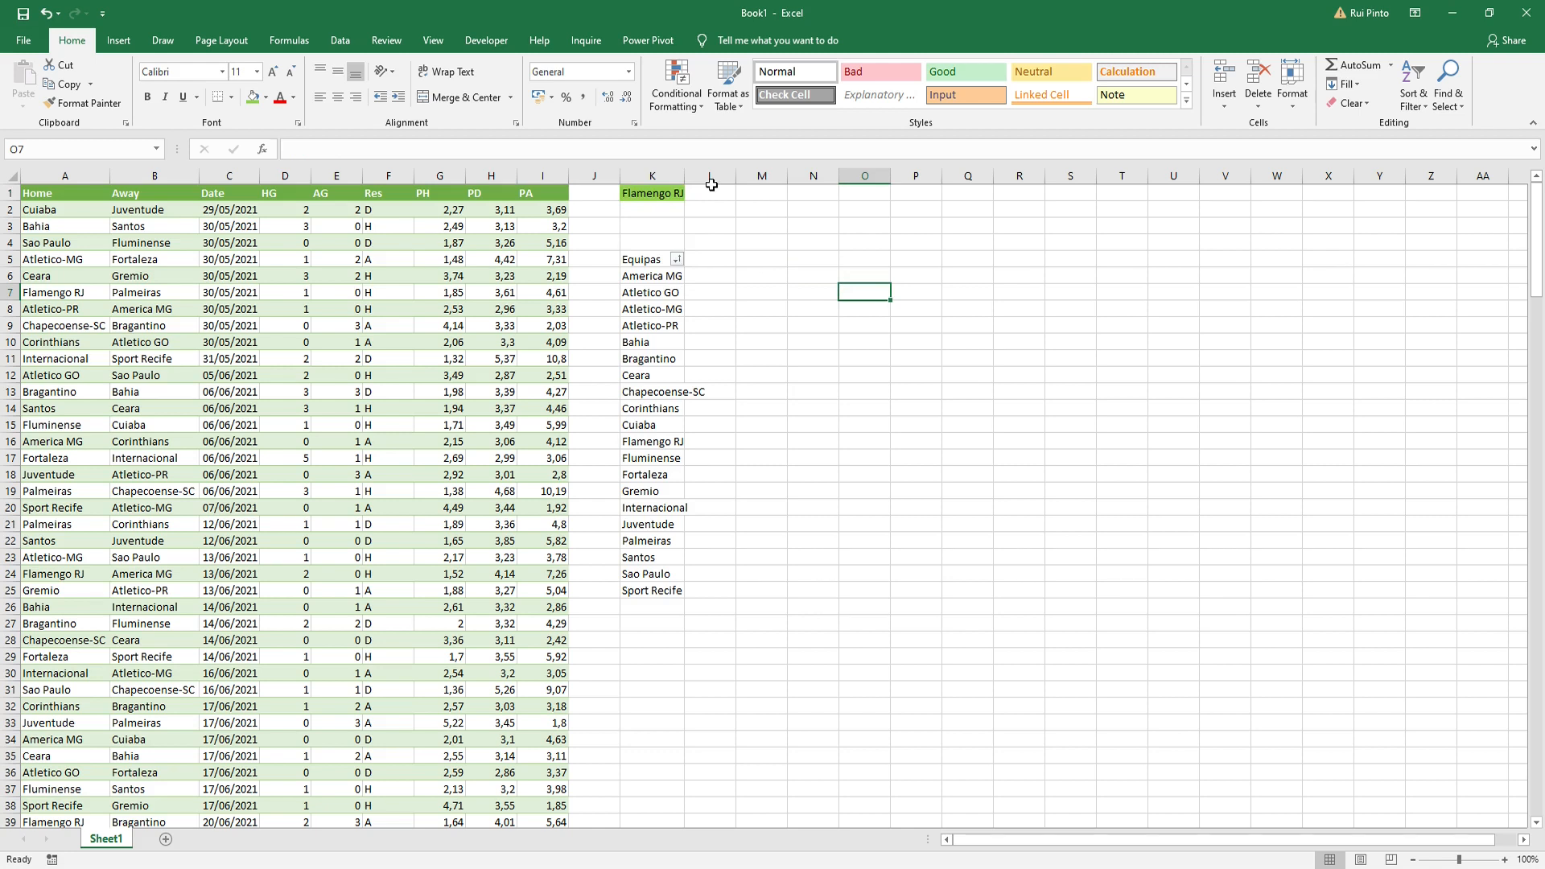
drag(858, 233, 1190, 490)
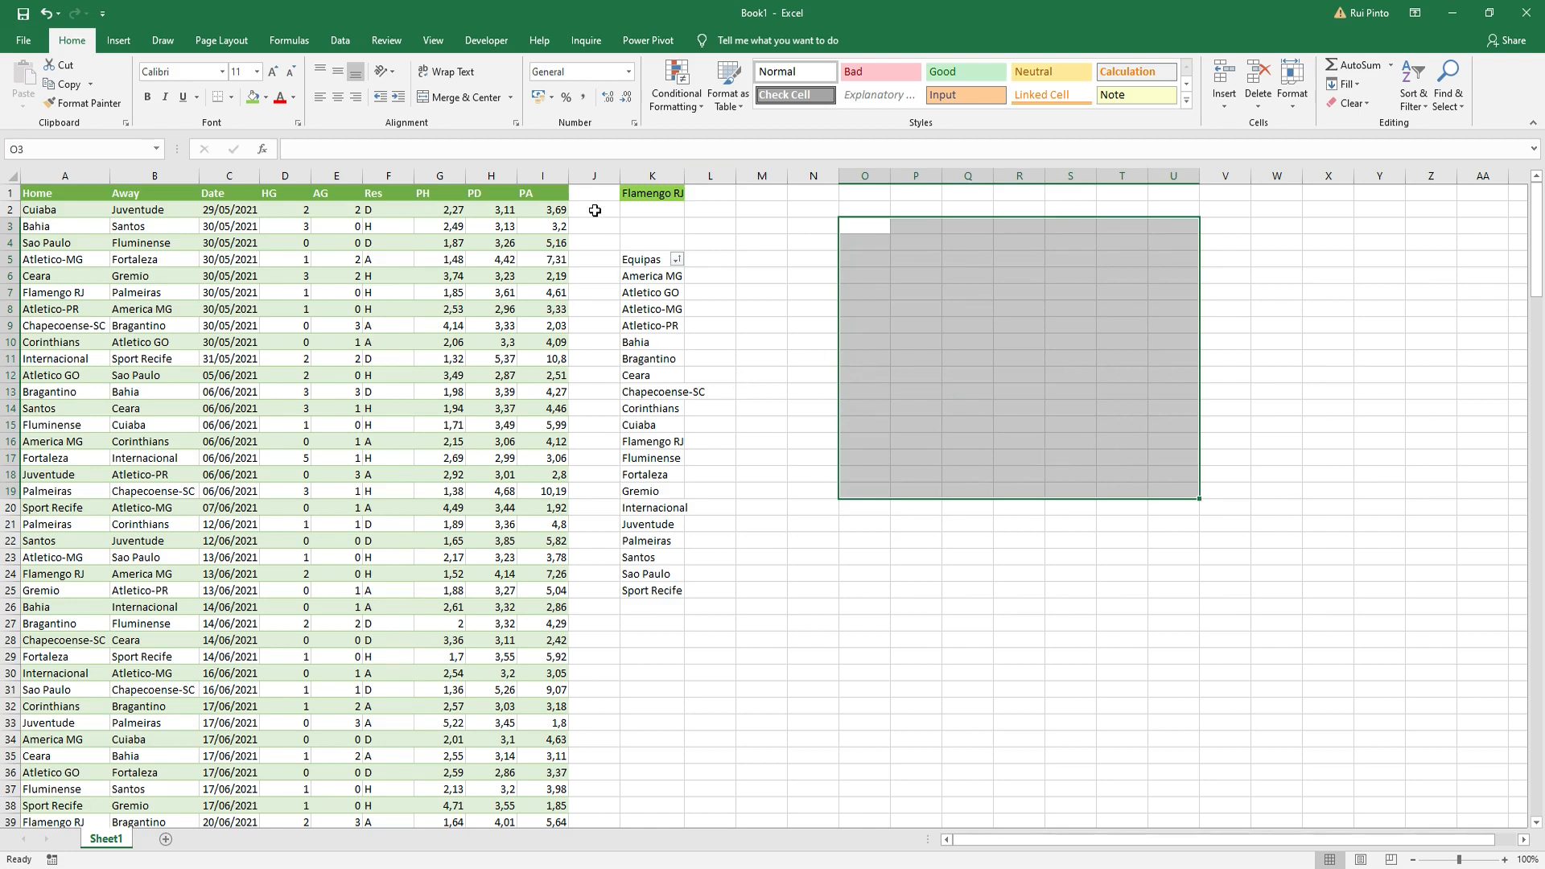
drag(640, 276, 648, 592)
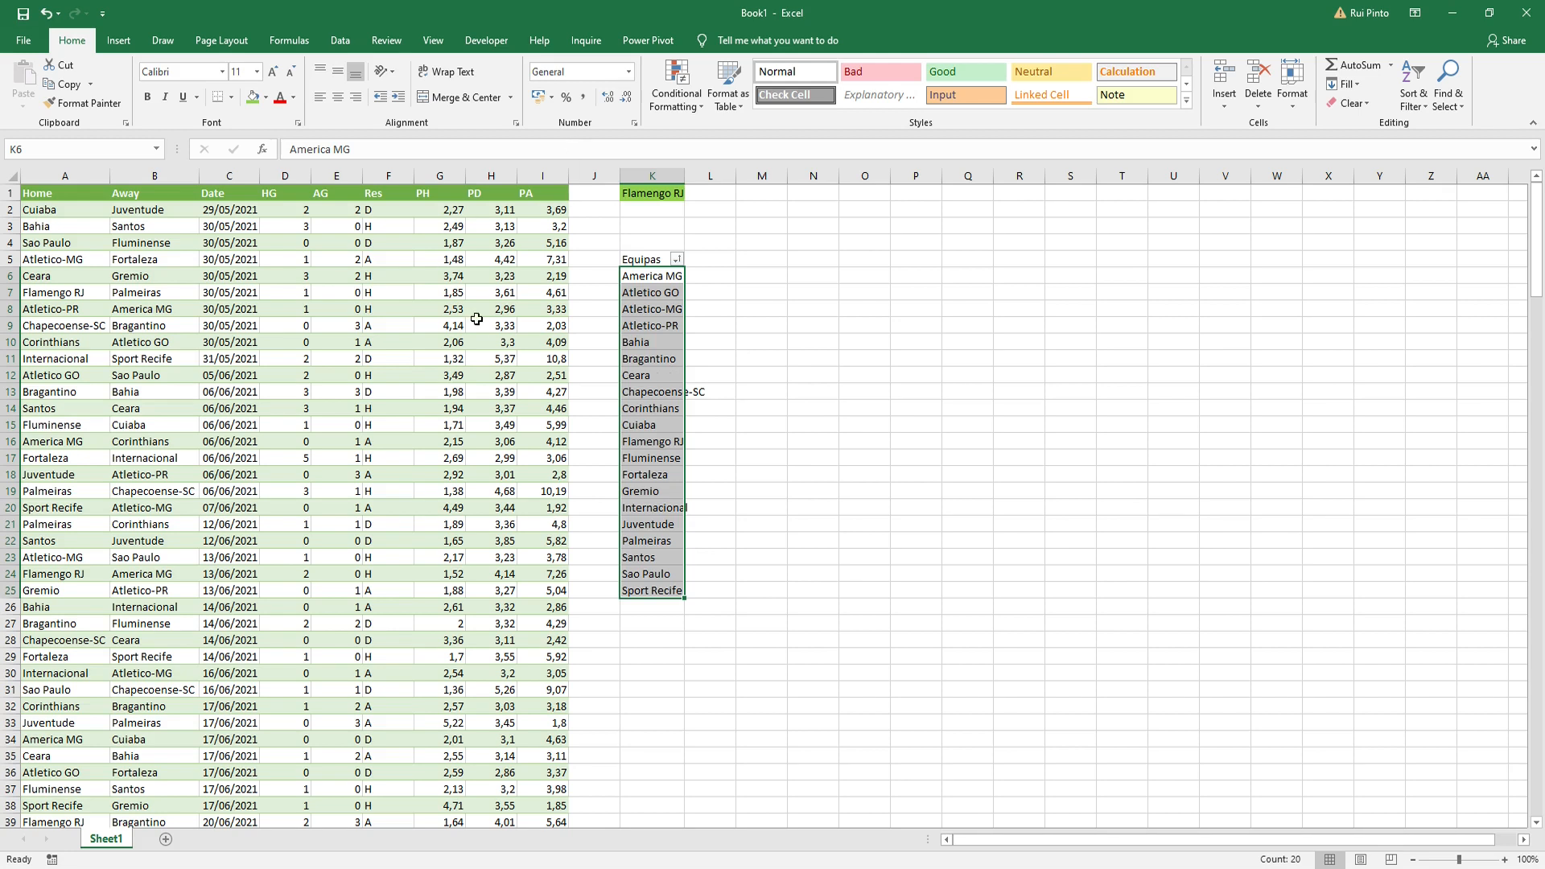
Step: Begin a COUNTIF formula in L1 with the Home column cells A2:A1000 as its range
click(719, 194)
text(=)
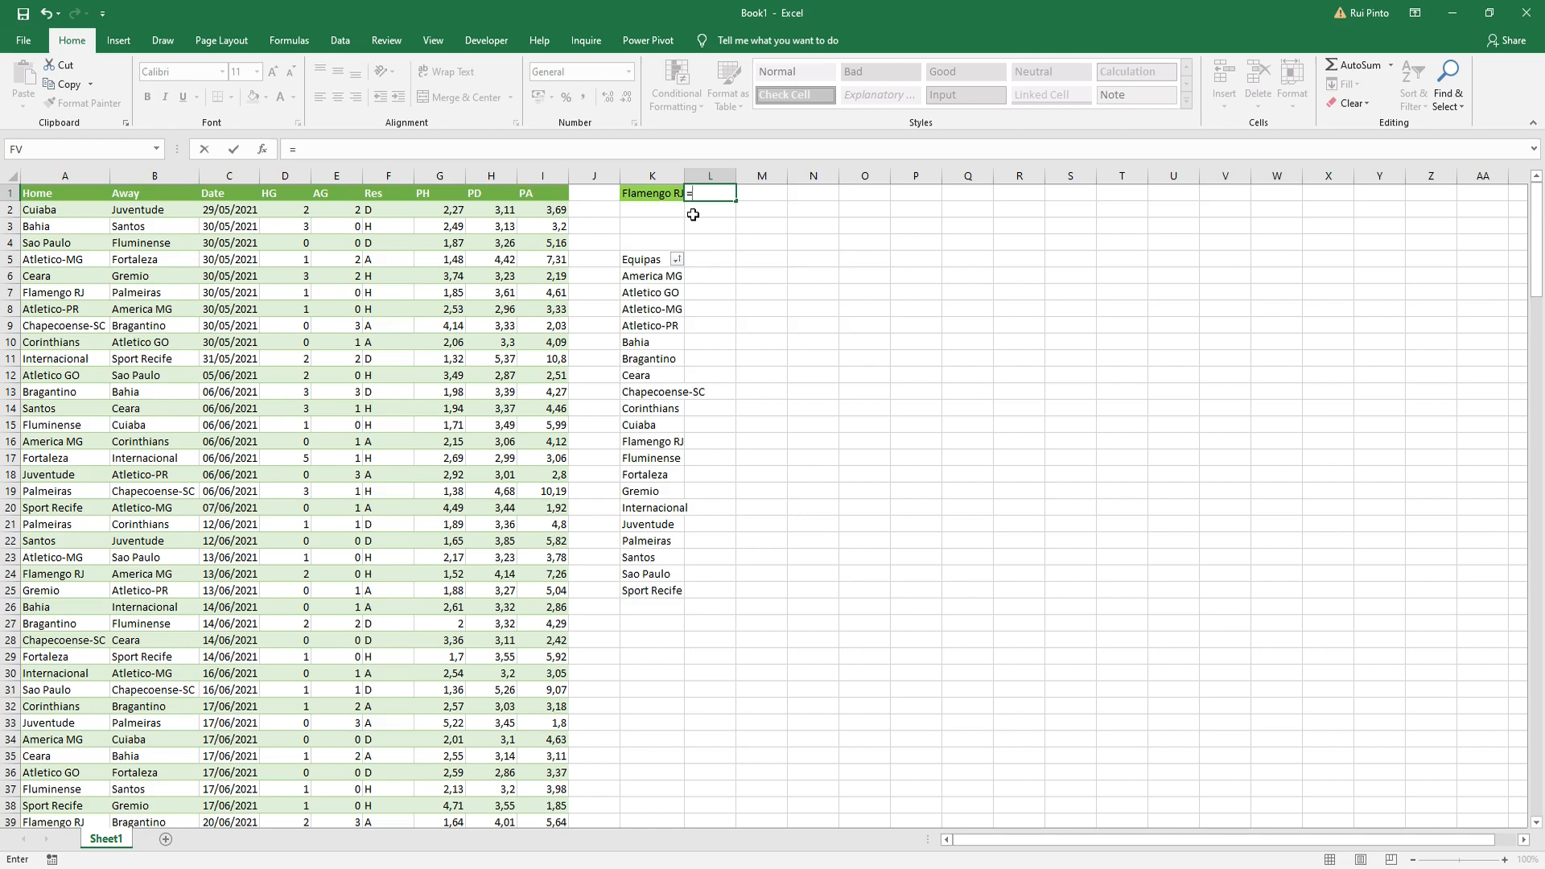
text(coun)
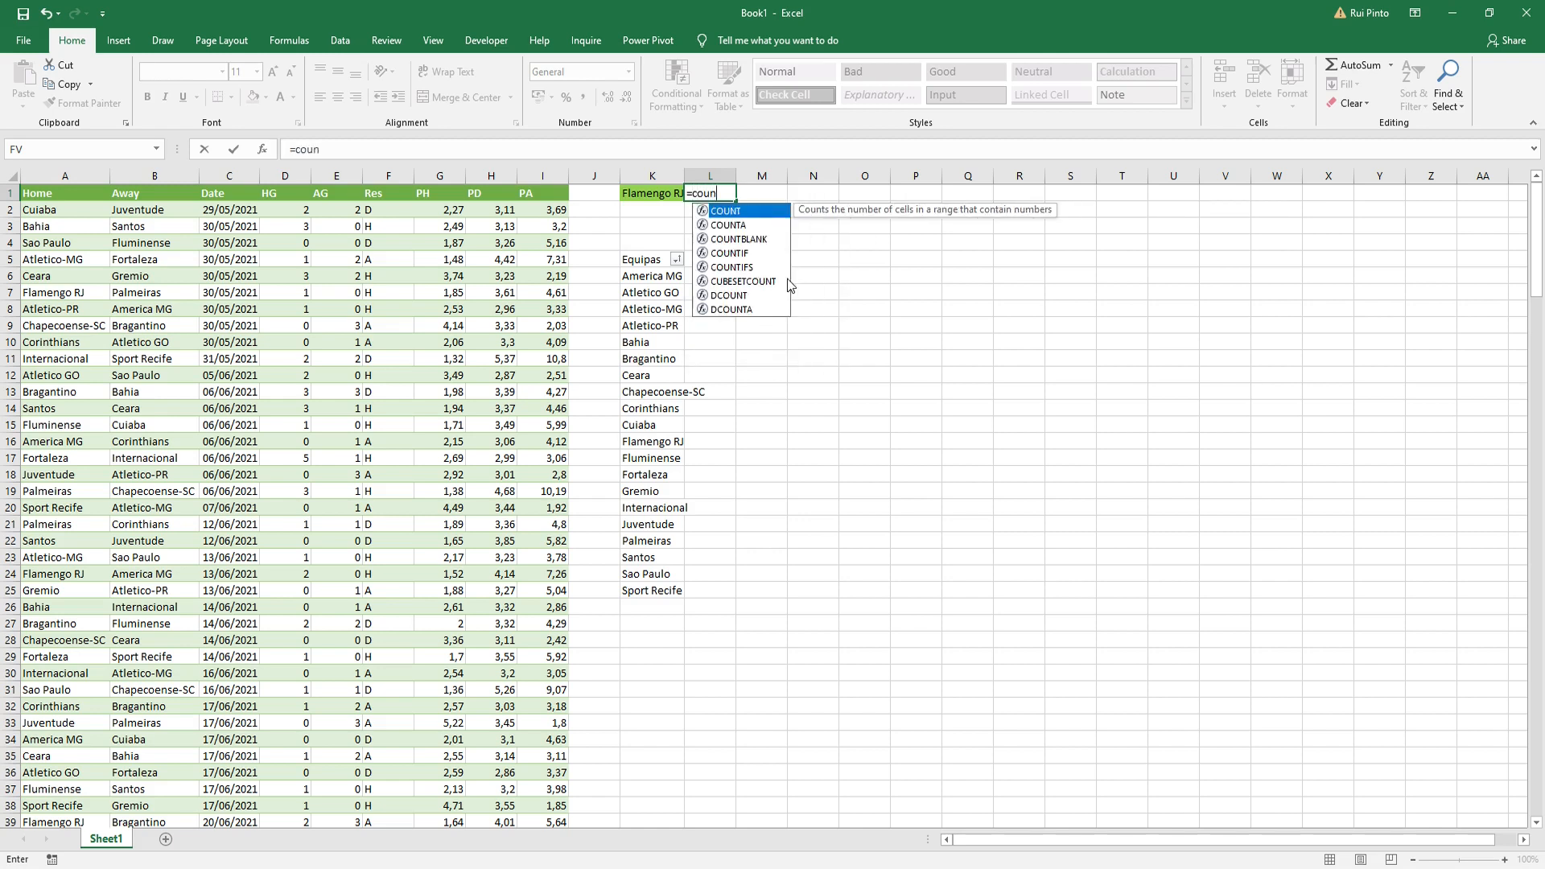
click(741, 254)
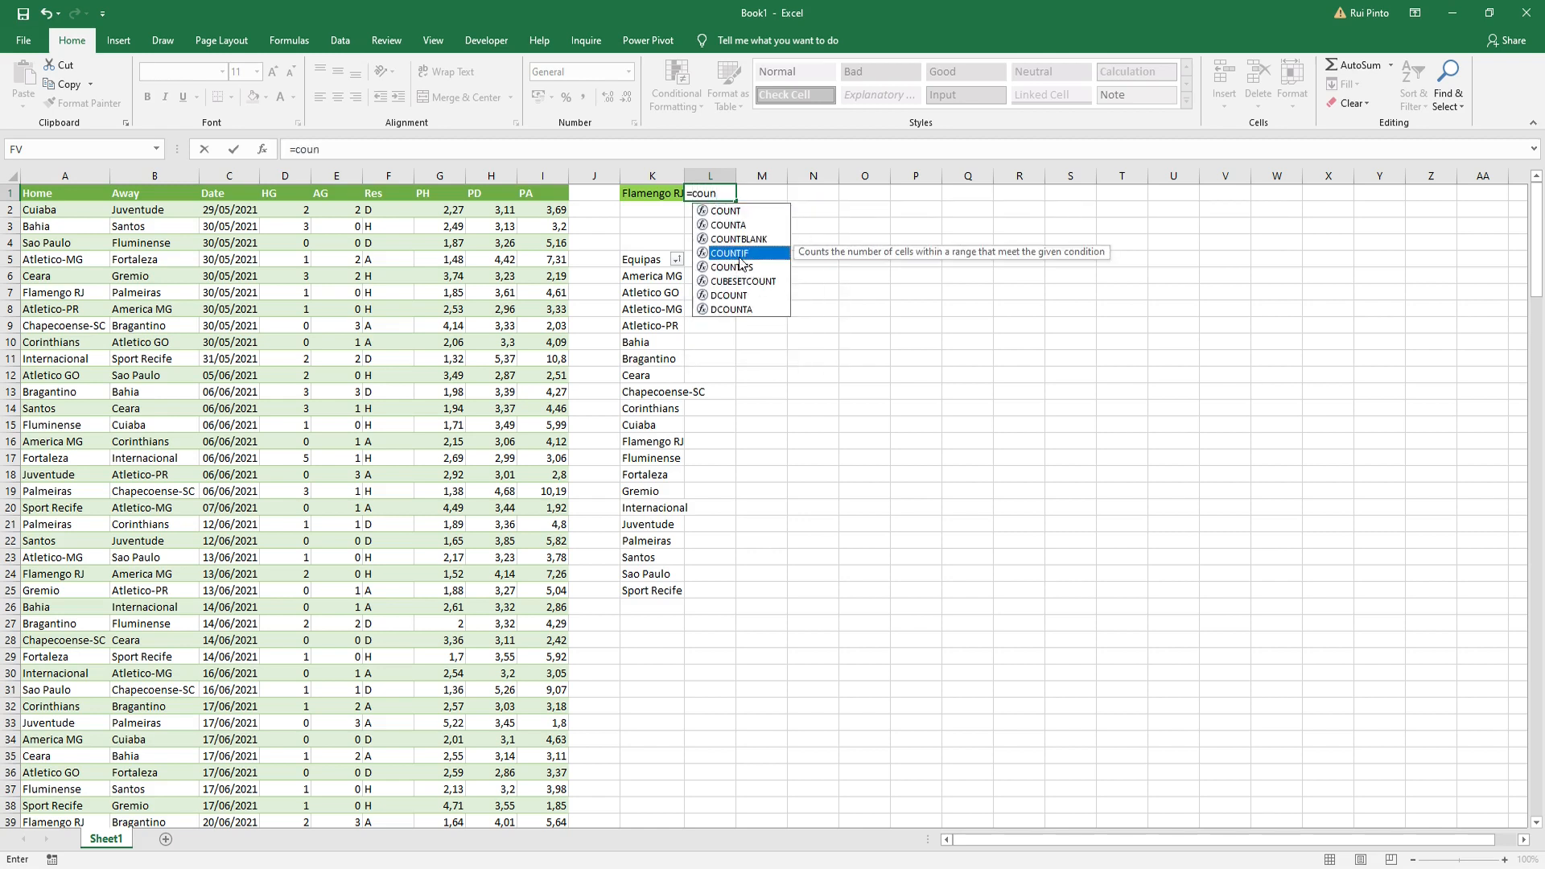
double_click(741, 253)
click(745, 259)
key(BackSpace)
key(BackSpace)
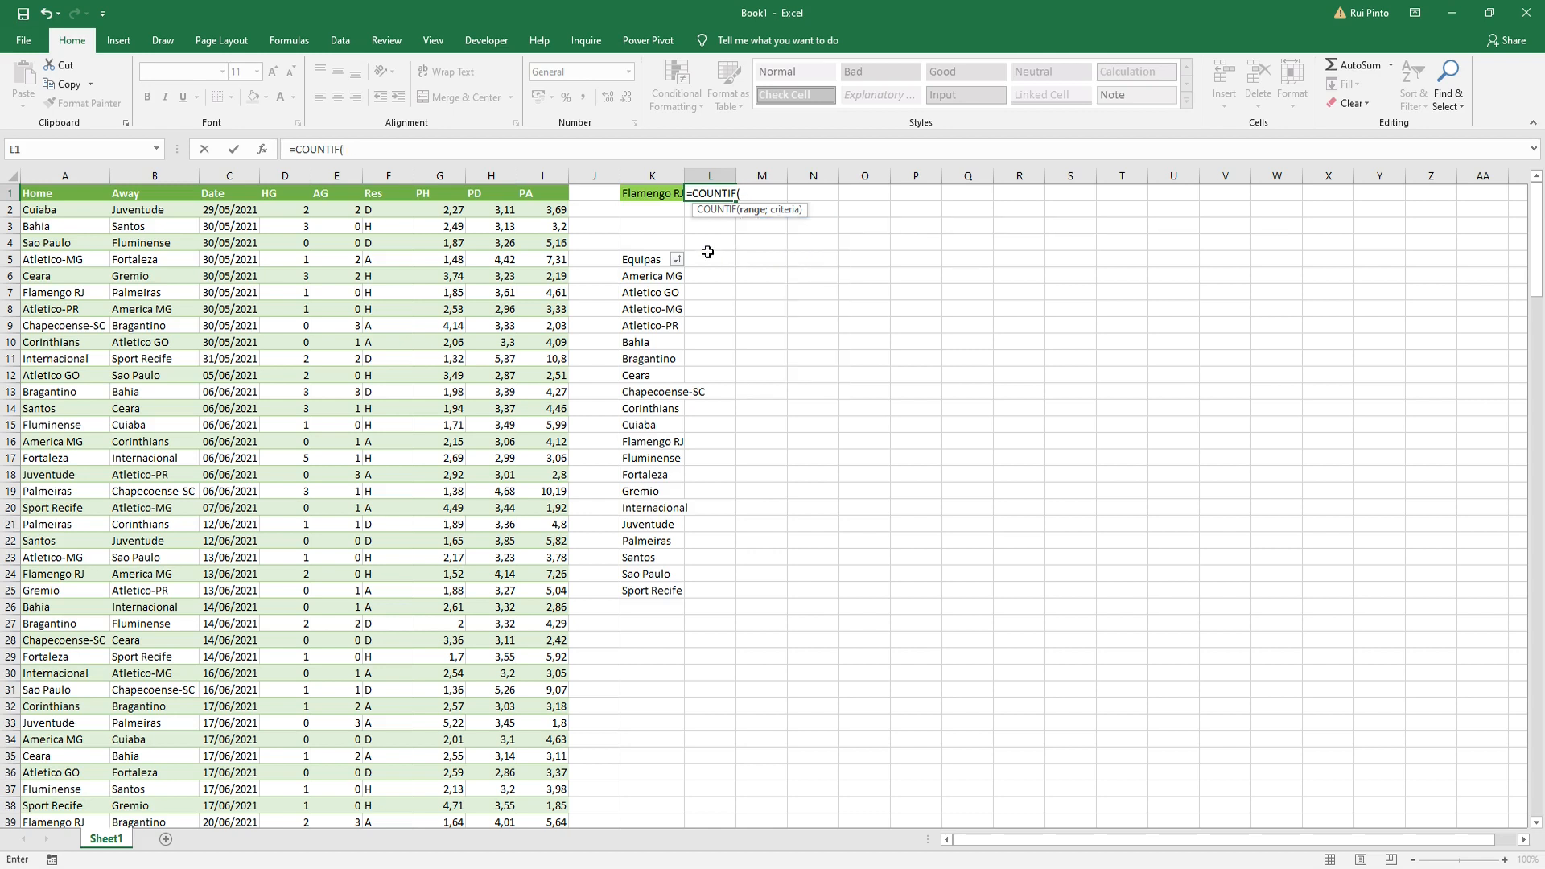
click(89, 214)
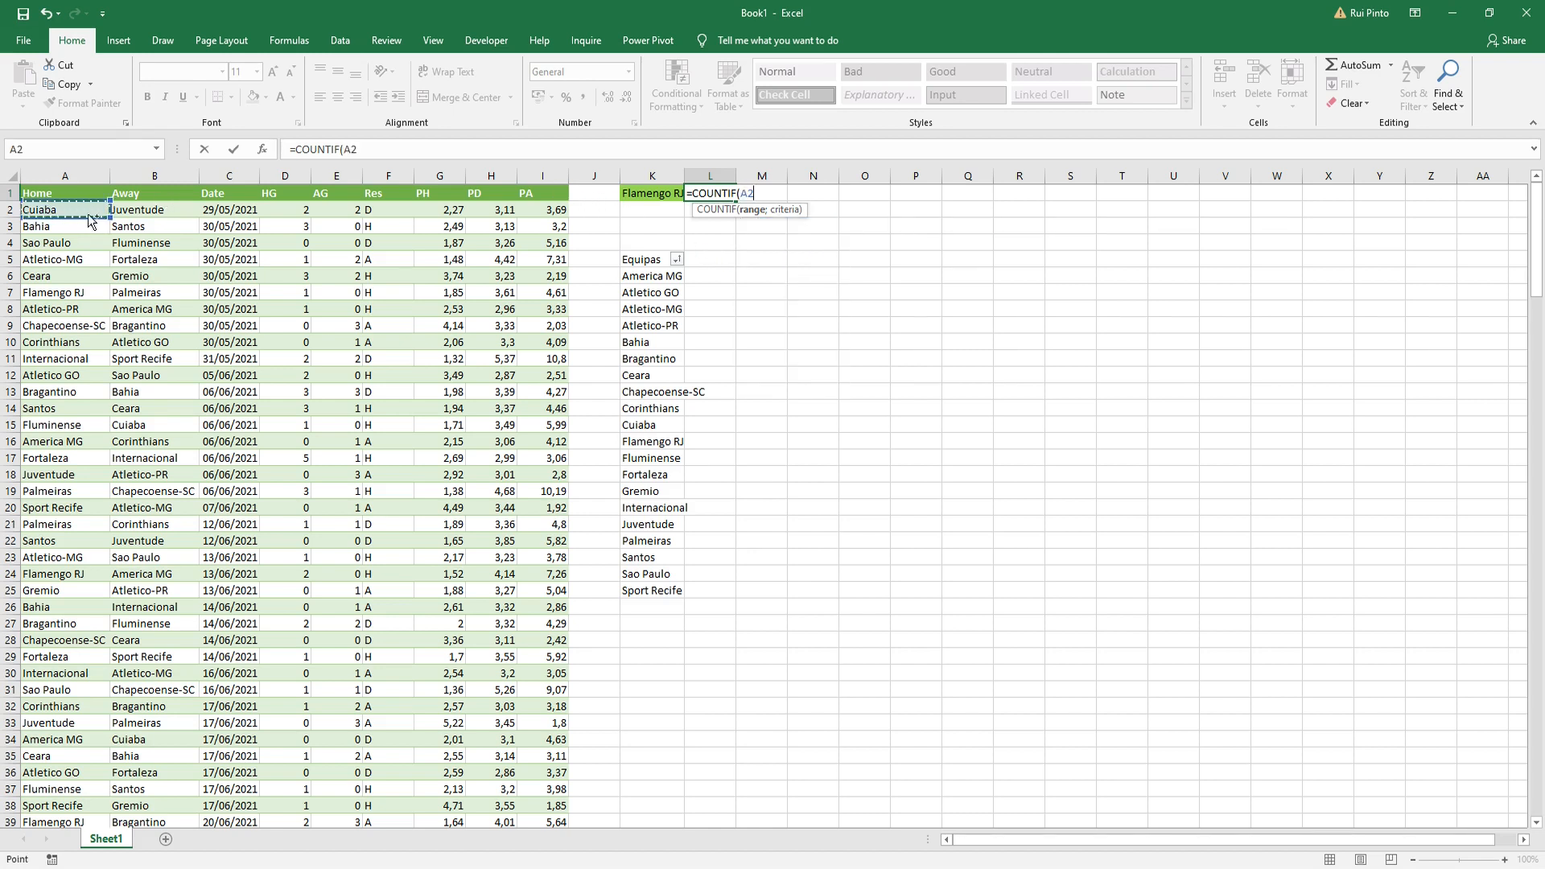
key(ctrl+shift+Down)
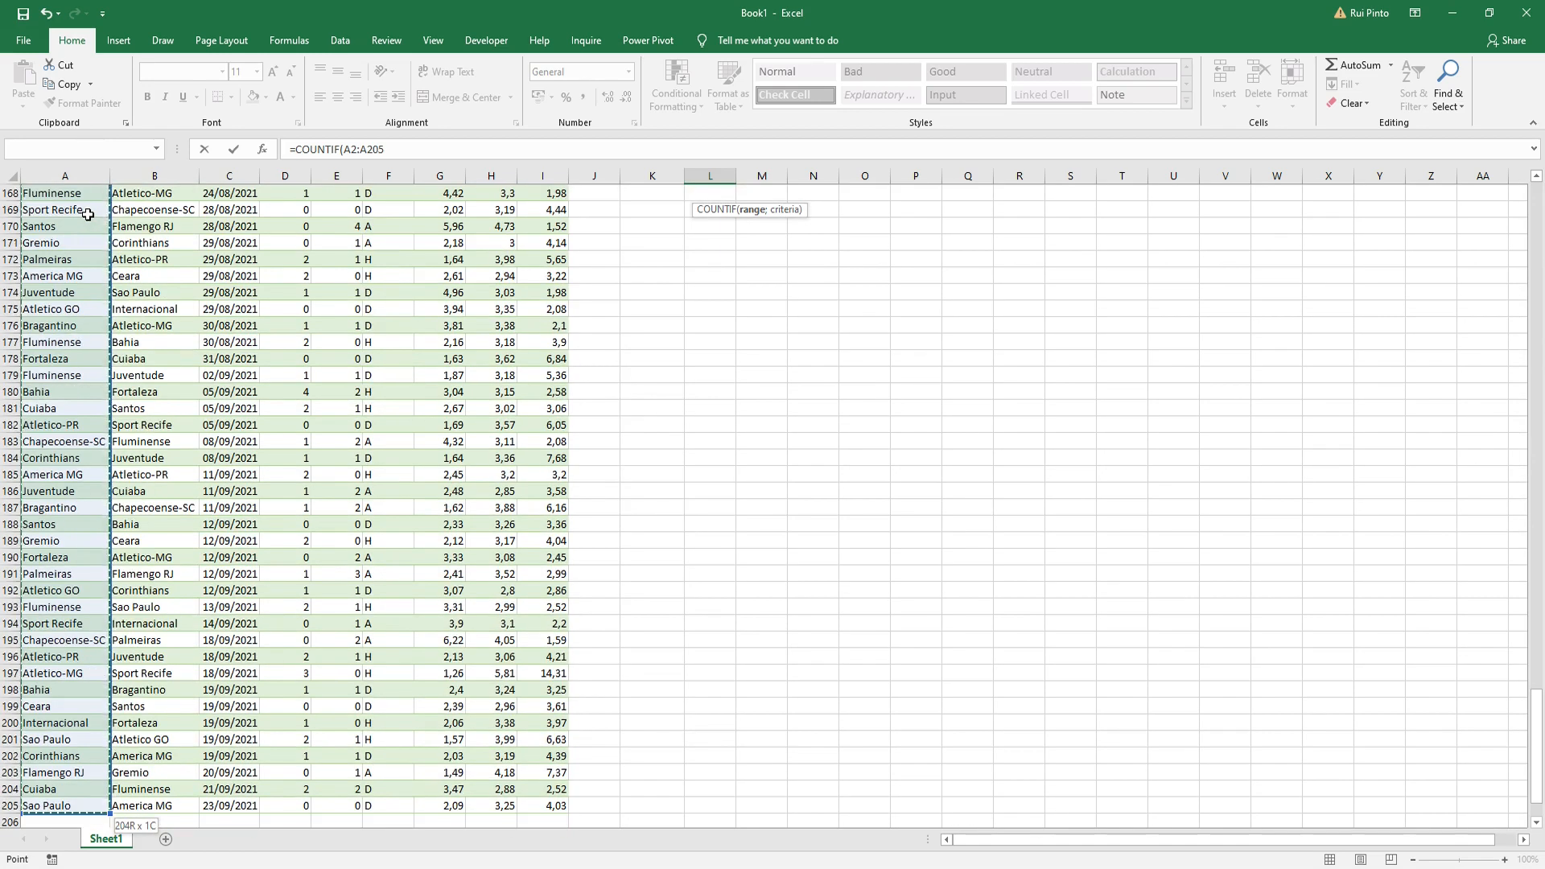
drag(1535, 765, 1535, 255)
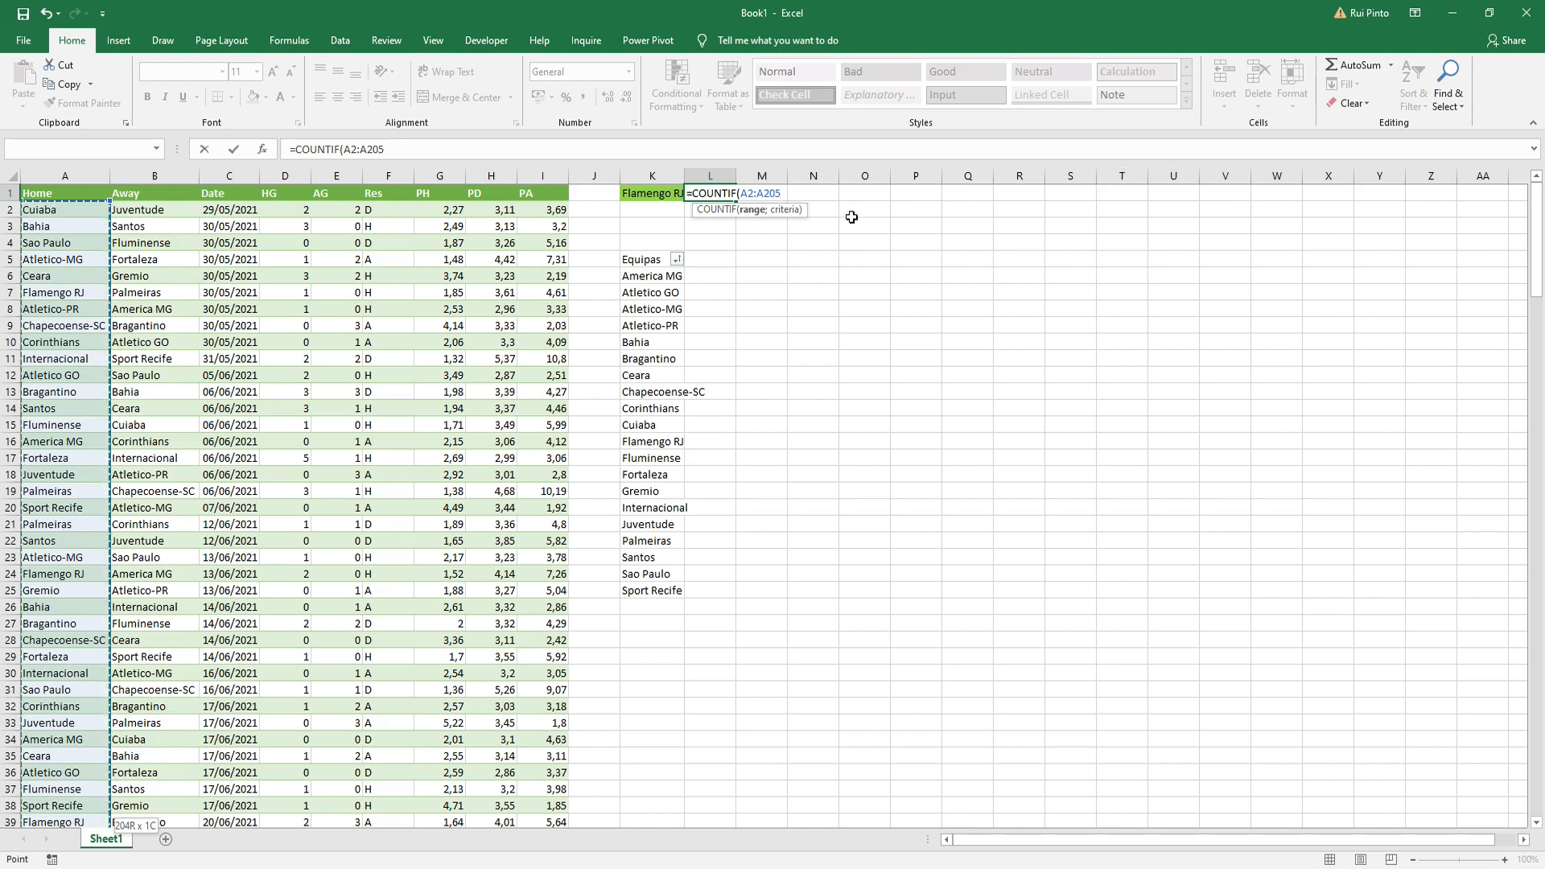
drag(443, 142, 367, 149)
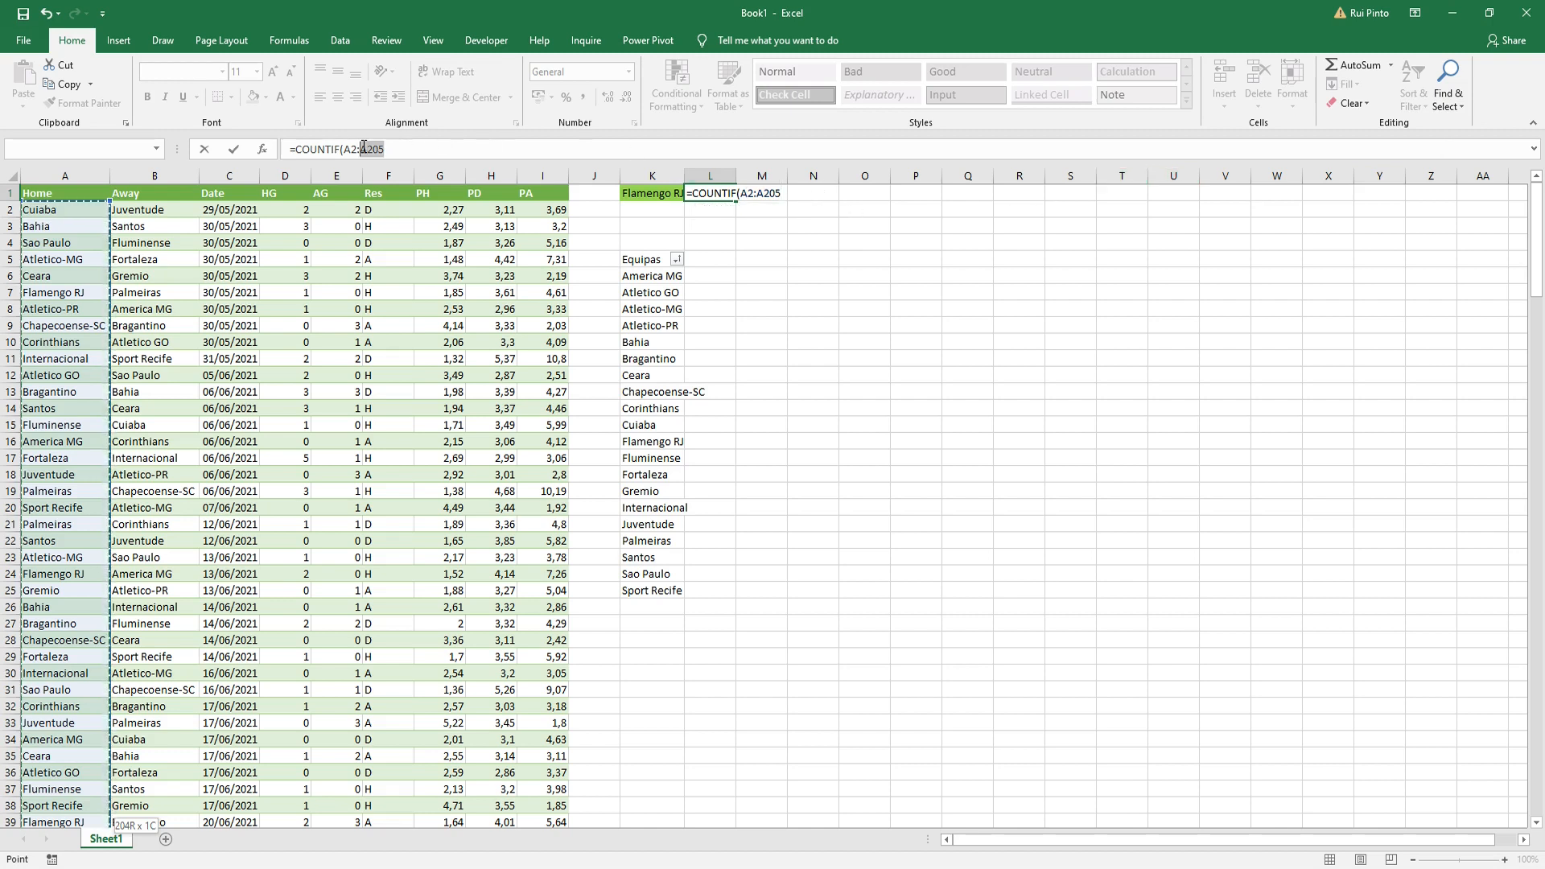
text(1000)
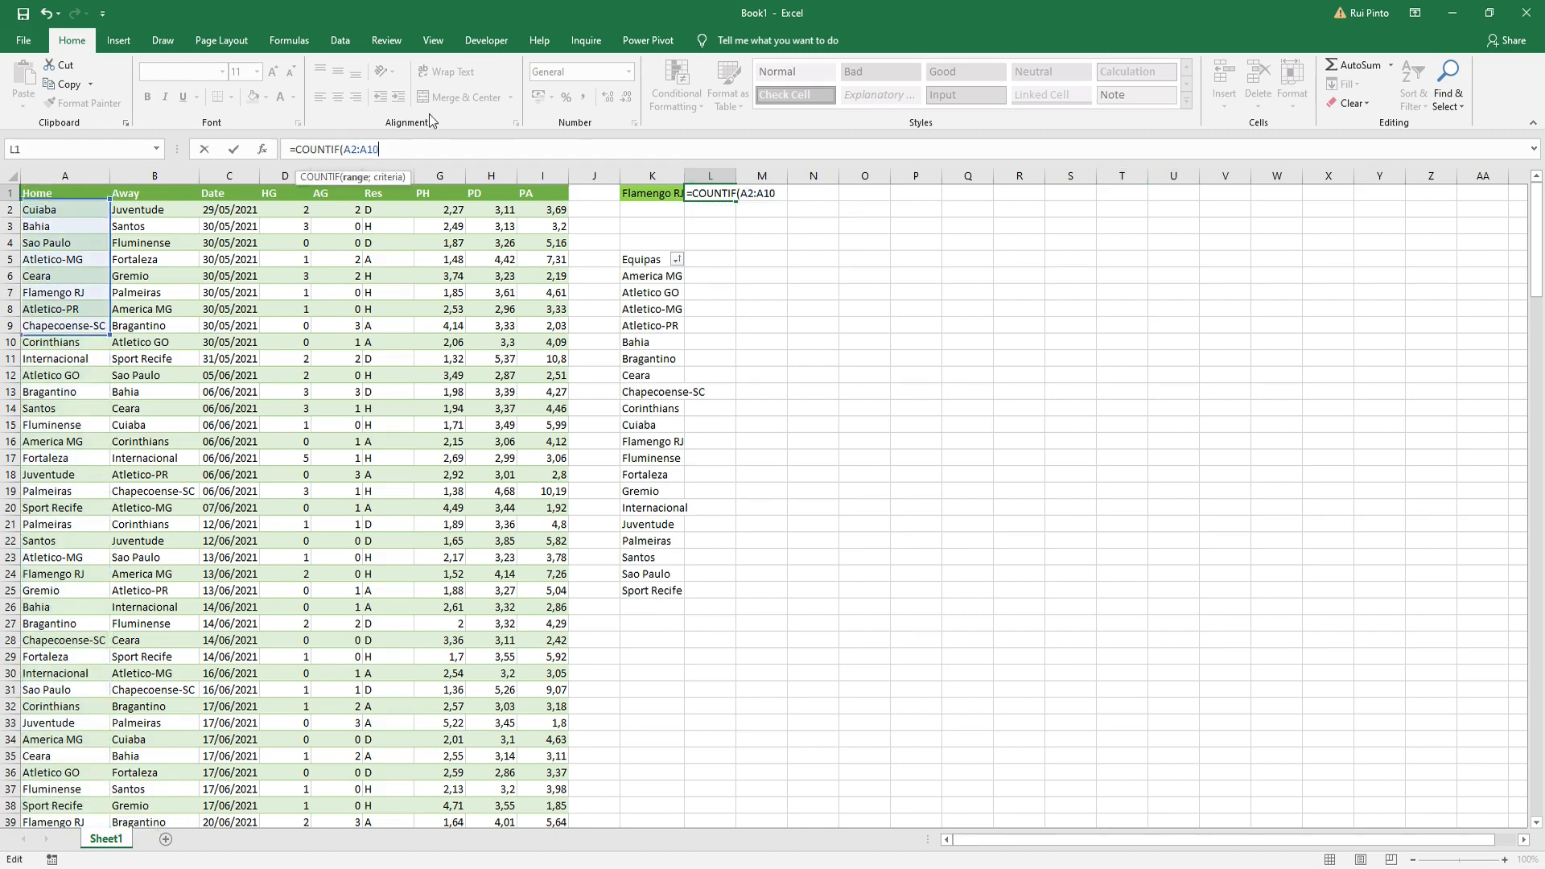
Step: Complete the COUNTIF formula in L1 with the absolute range $A$2:$A$1000 and the absolute criterion $K$1
click(351, 149)
key(F4)
click(394, 149)
key(F4)
click(434, 146)
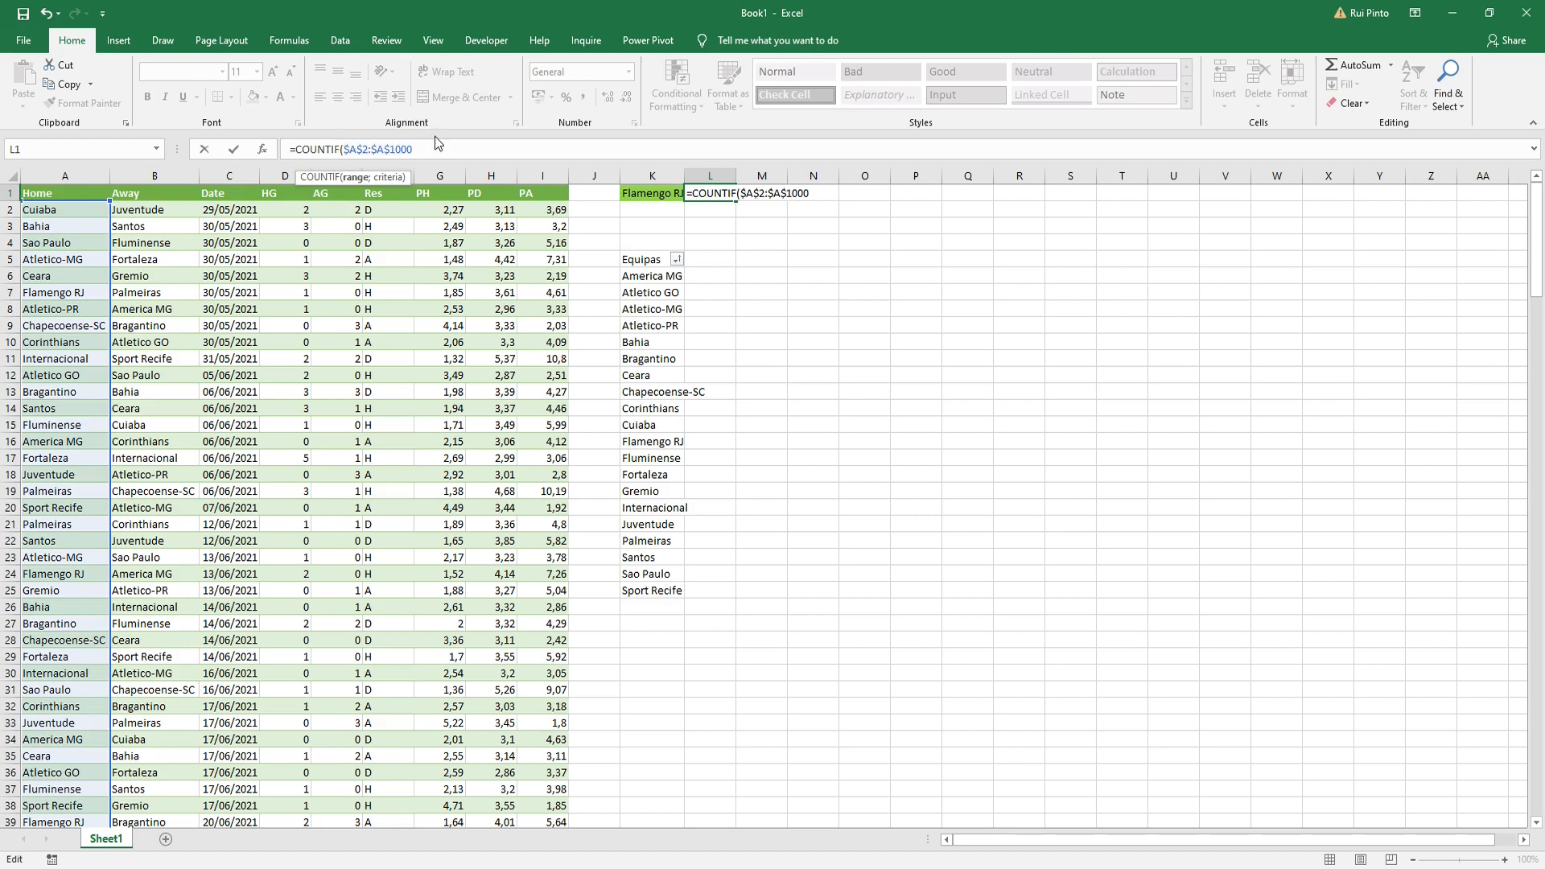
text(;)
click(648, 192)
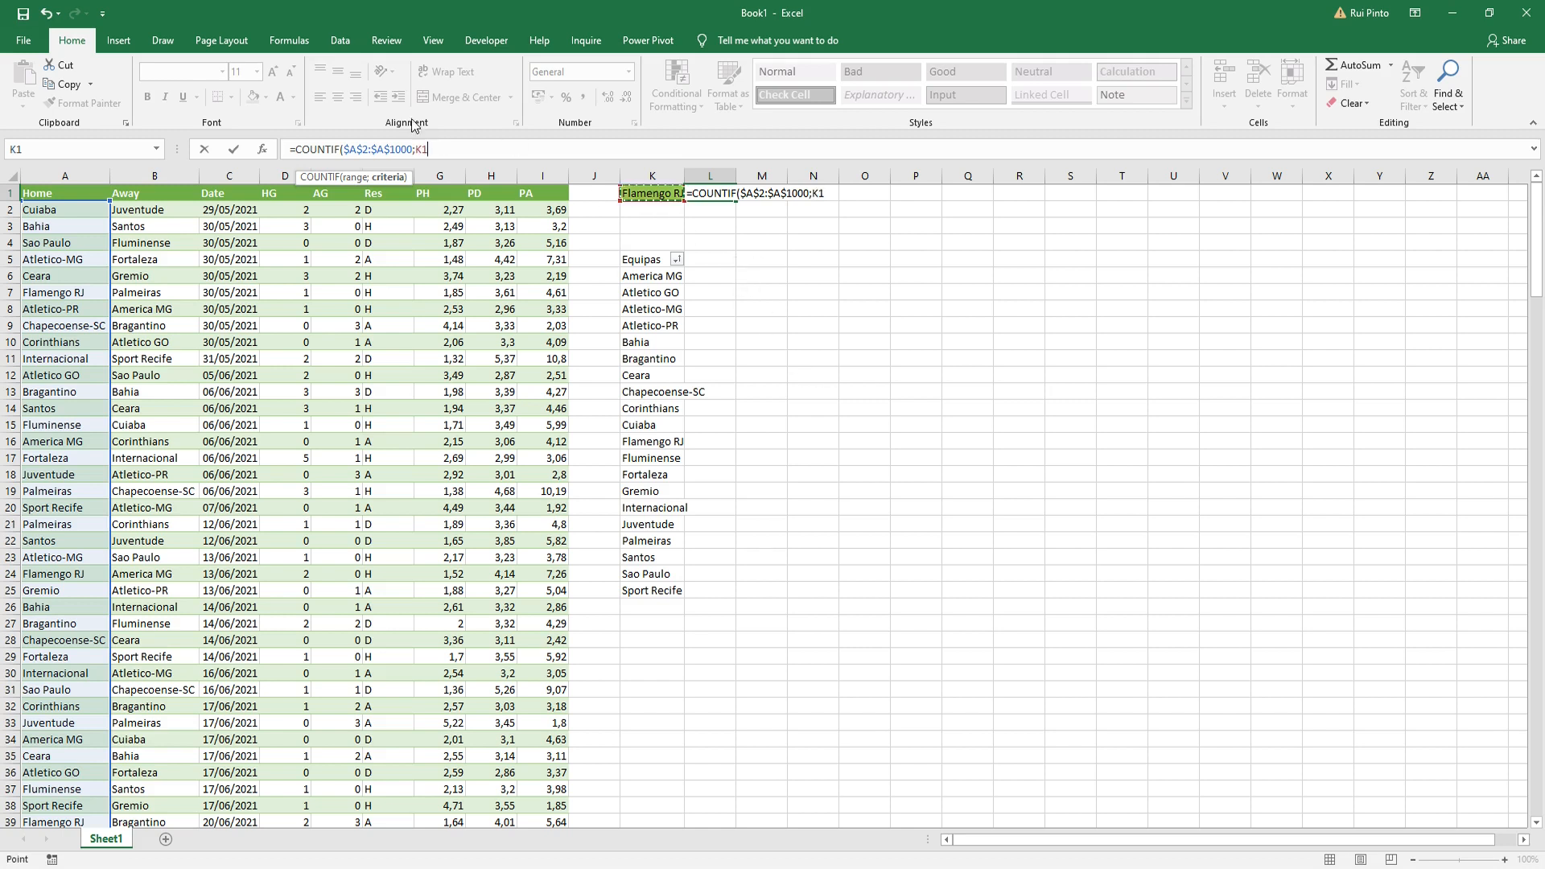
click(427, 145)
key(F4)
key(Return)
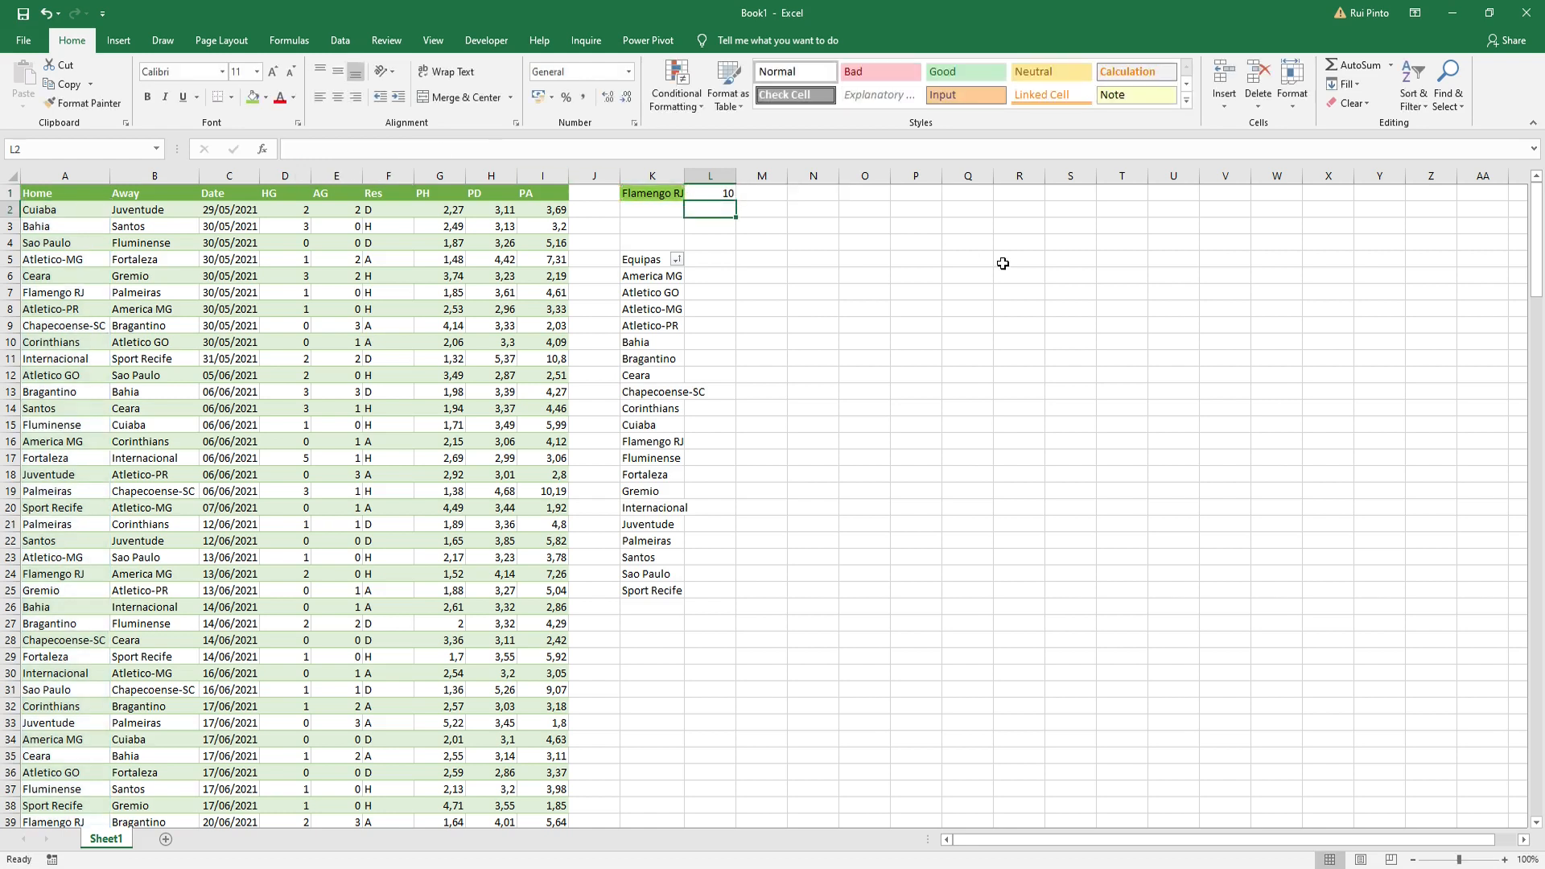
Step: Center the value in L1 and fit column K's width to its contents
click(723, 190)
click(338, 96)
click(823, 289)
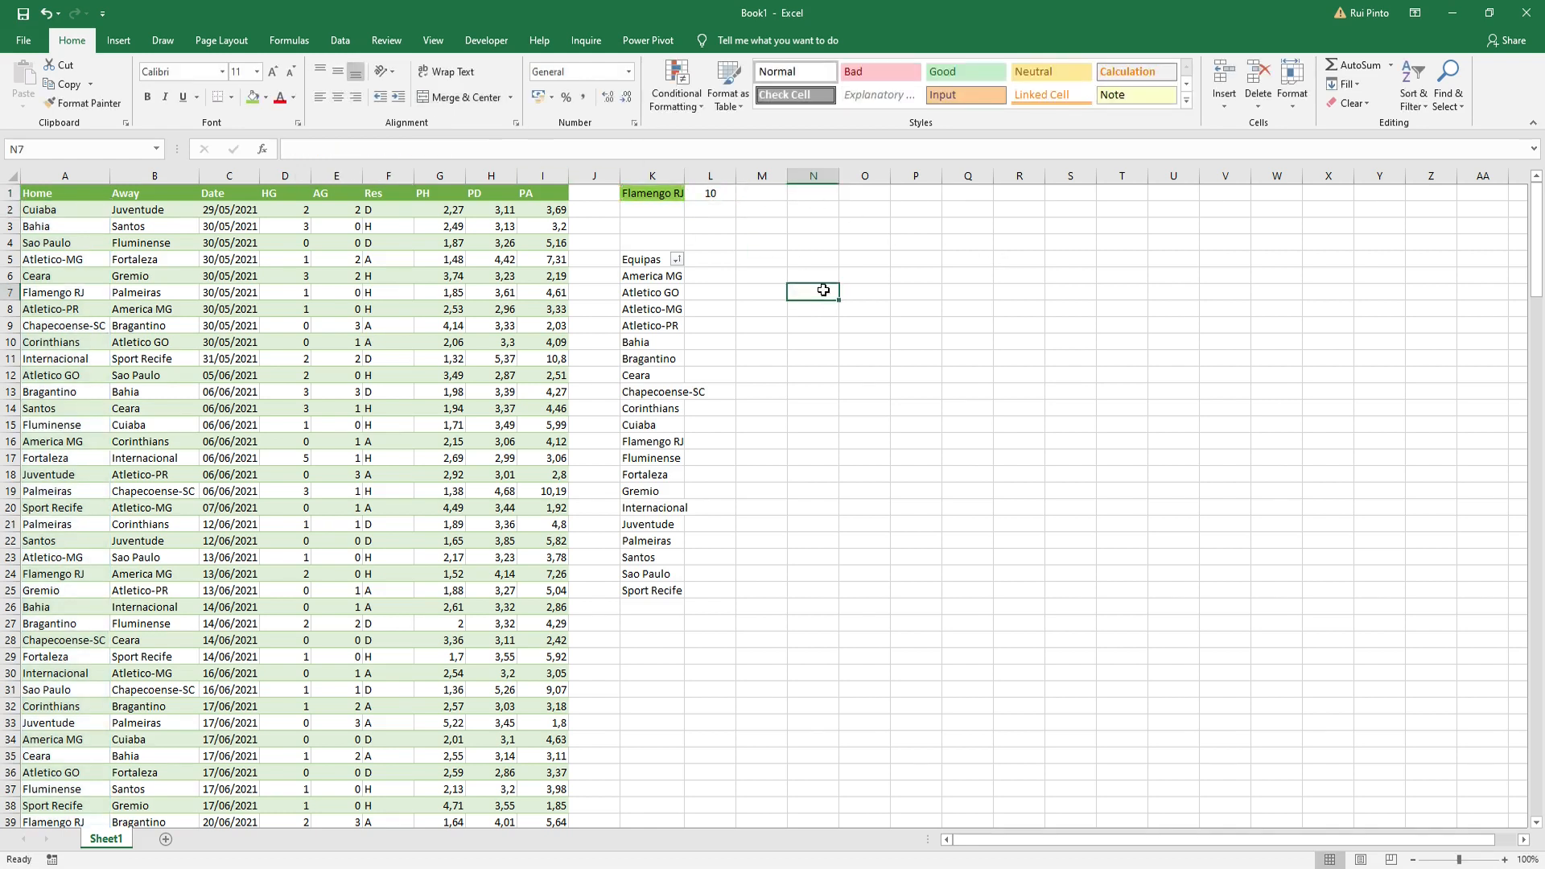
click(666, 193)
double_click(685, 170)
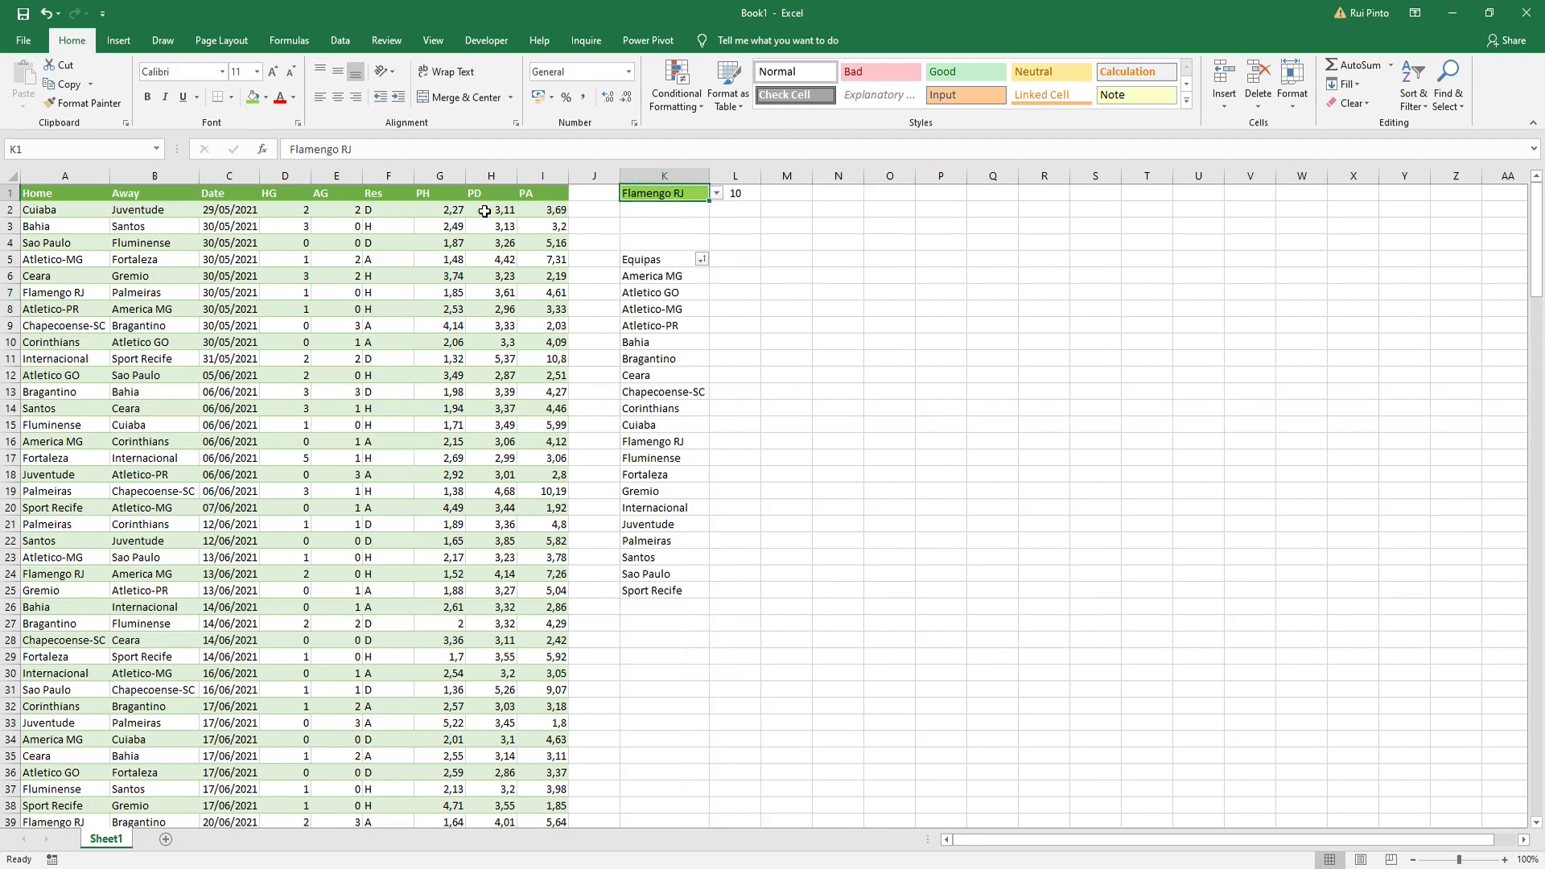
Step: Choose Juventude from the team list in K1 and check the count formula in L1
drag(1539, 243, 1490, 12)
click(801, 331)
click(706, 192)
click(715, 193)
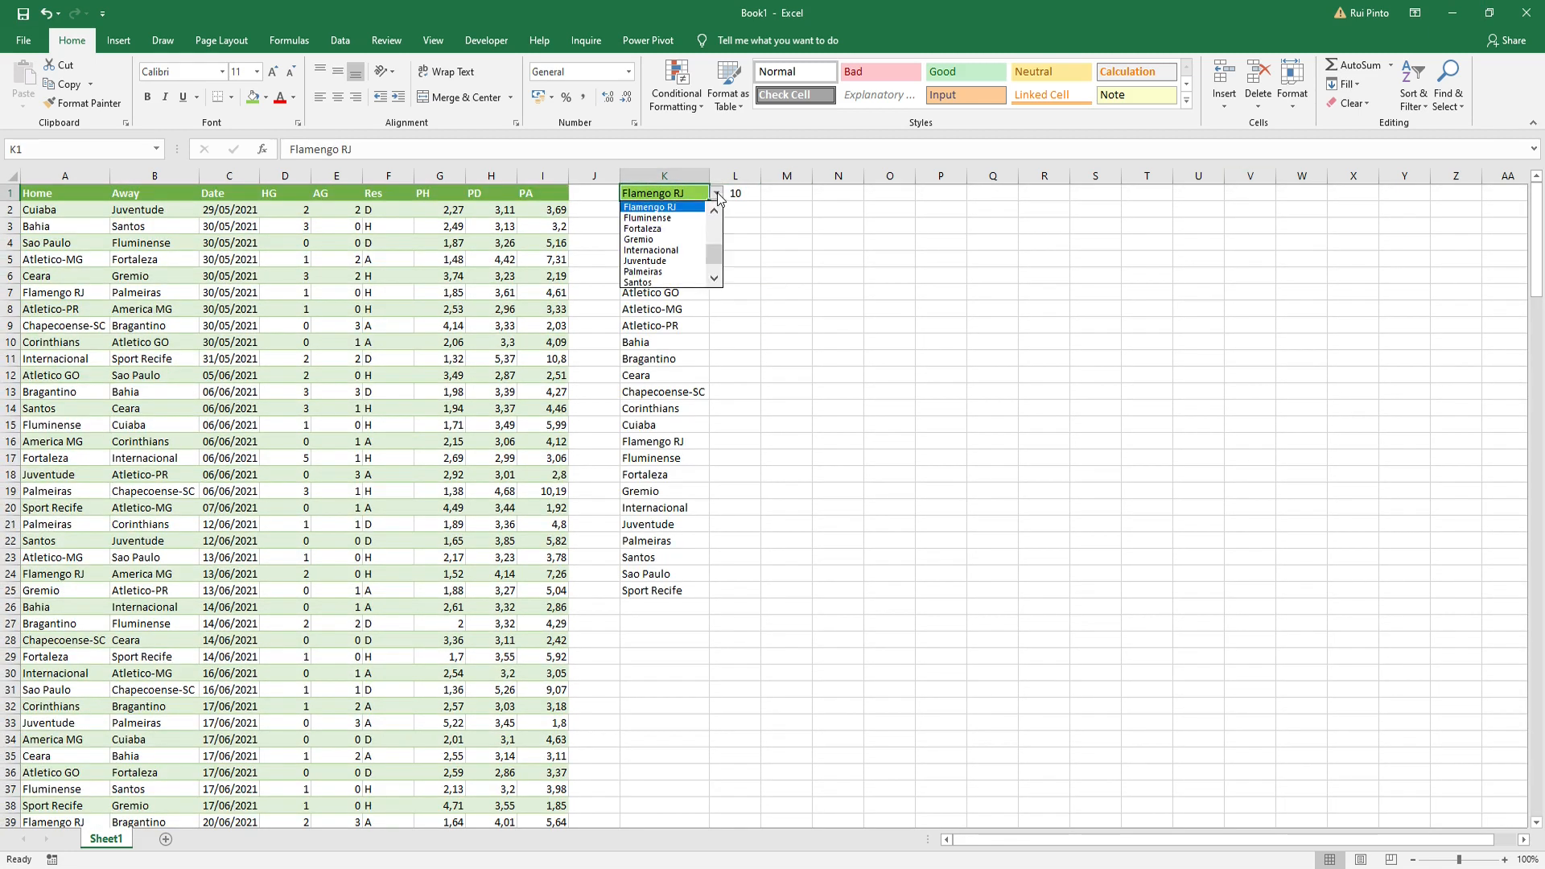
click(656, 256)
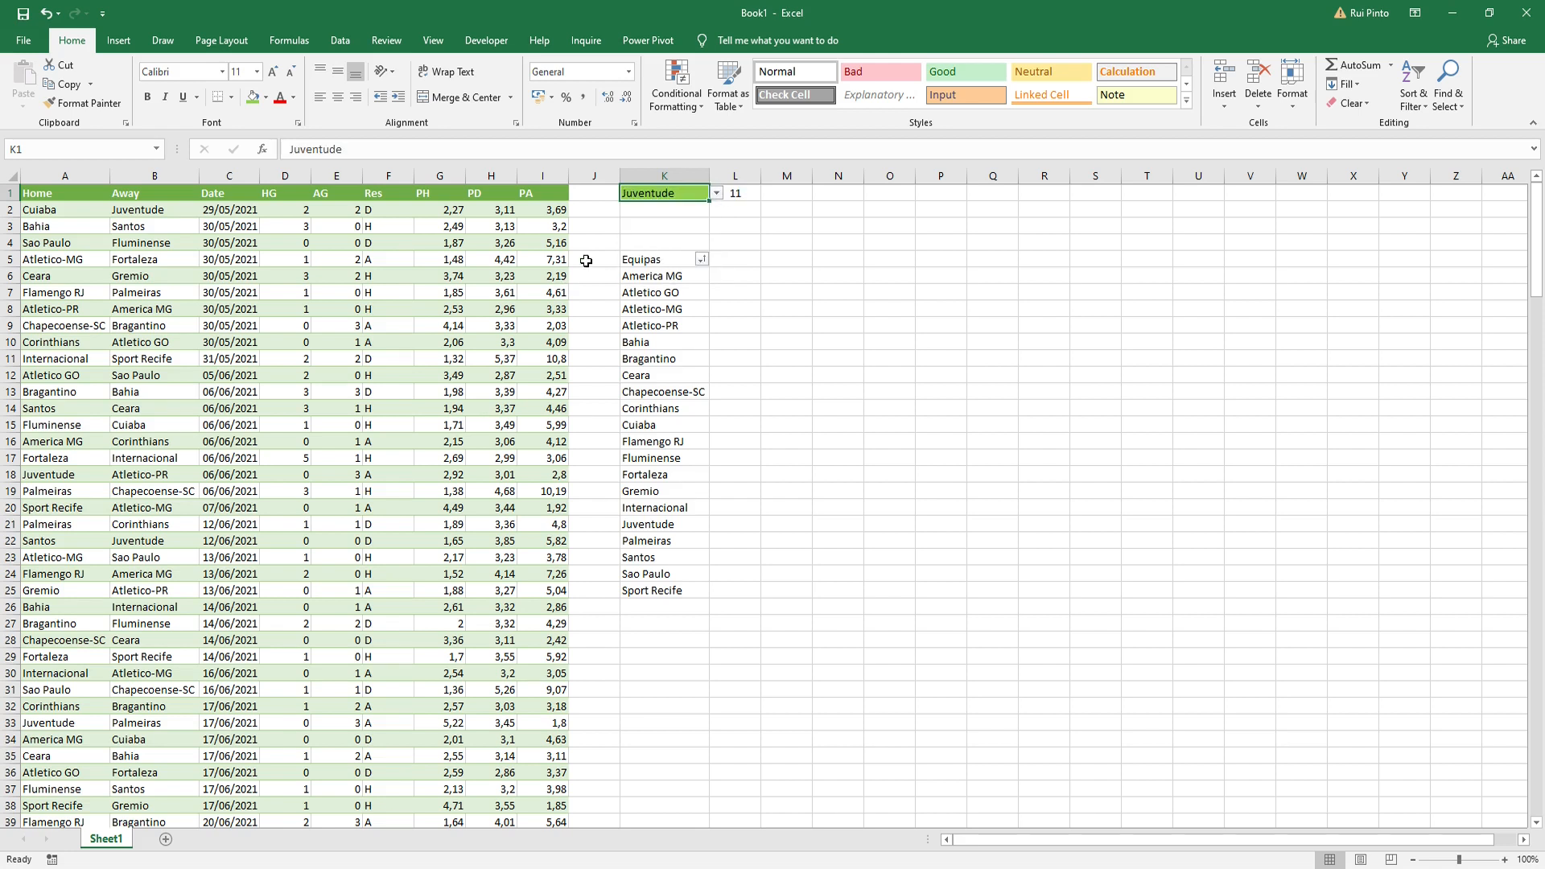
click(733, 196)
click(700, 191)
click(734, 196)
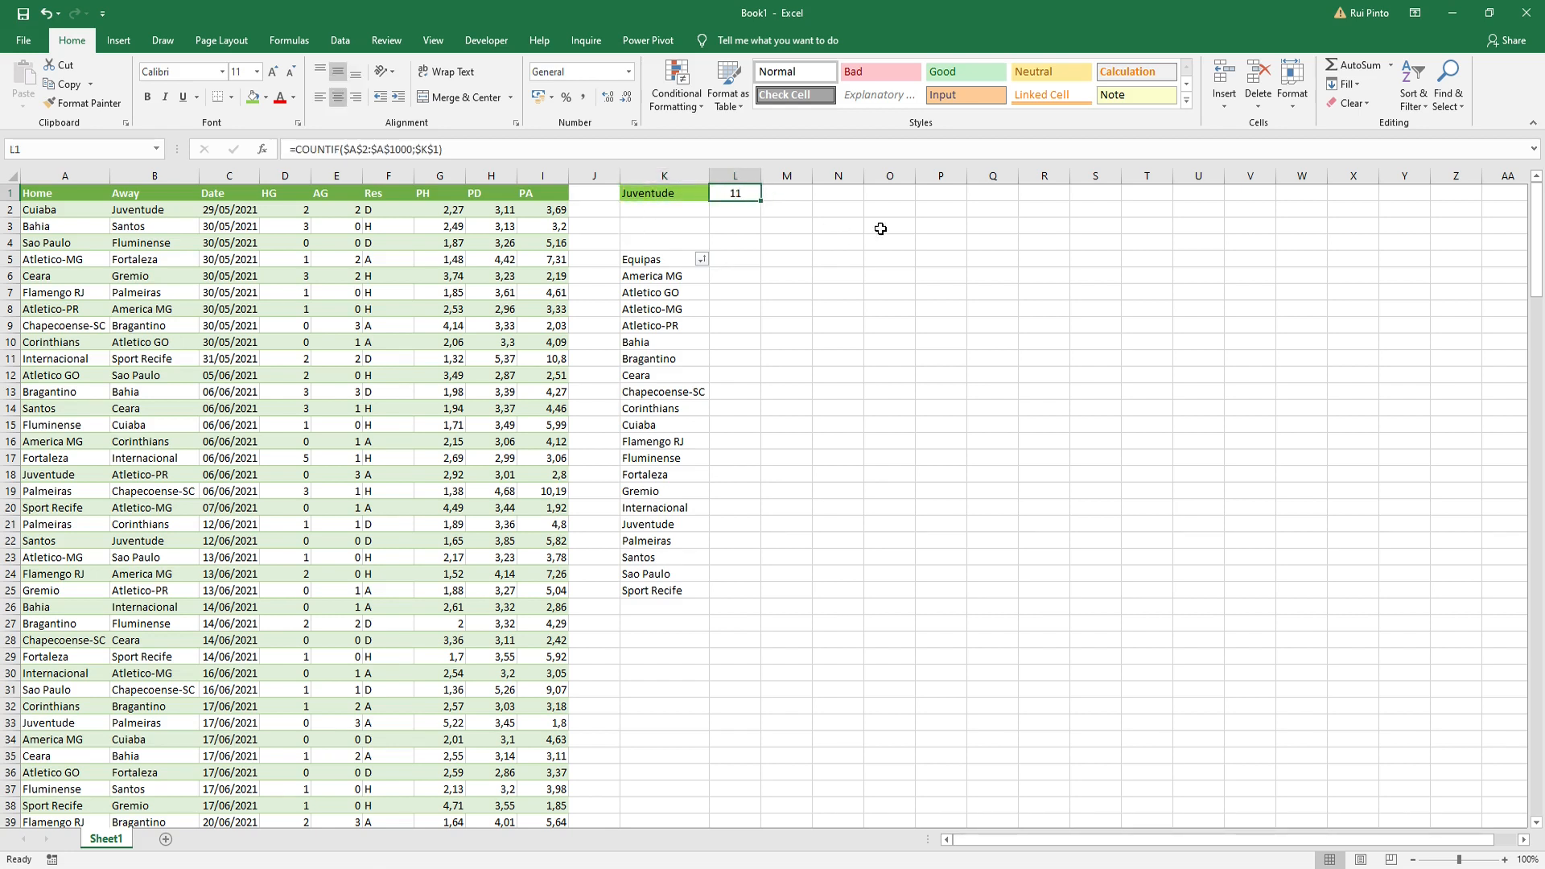
Step: Enter the header Jogo in N2 and the numbers 1, 2 and 3 in N3:N5
click(891, 277)
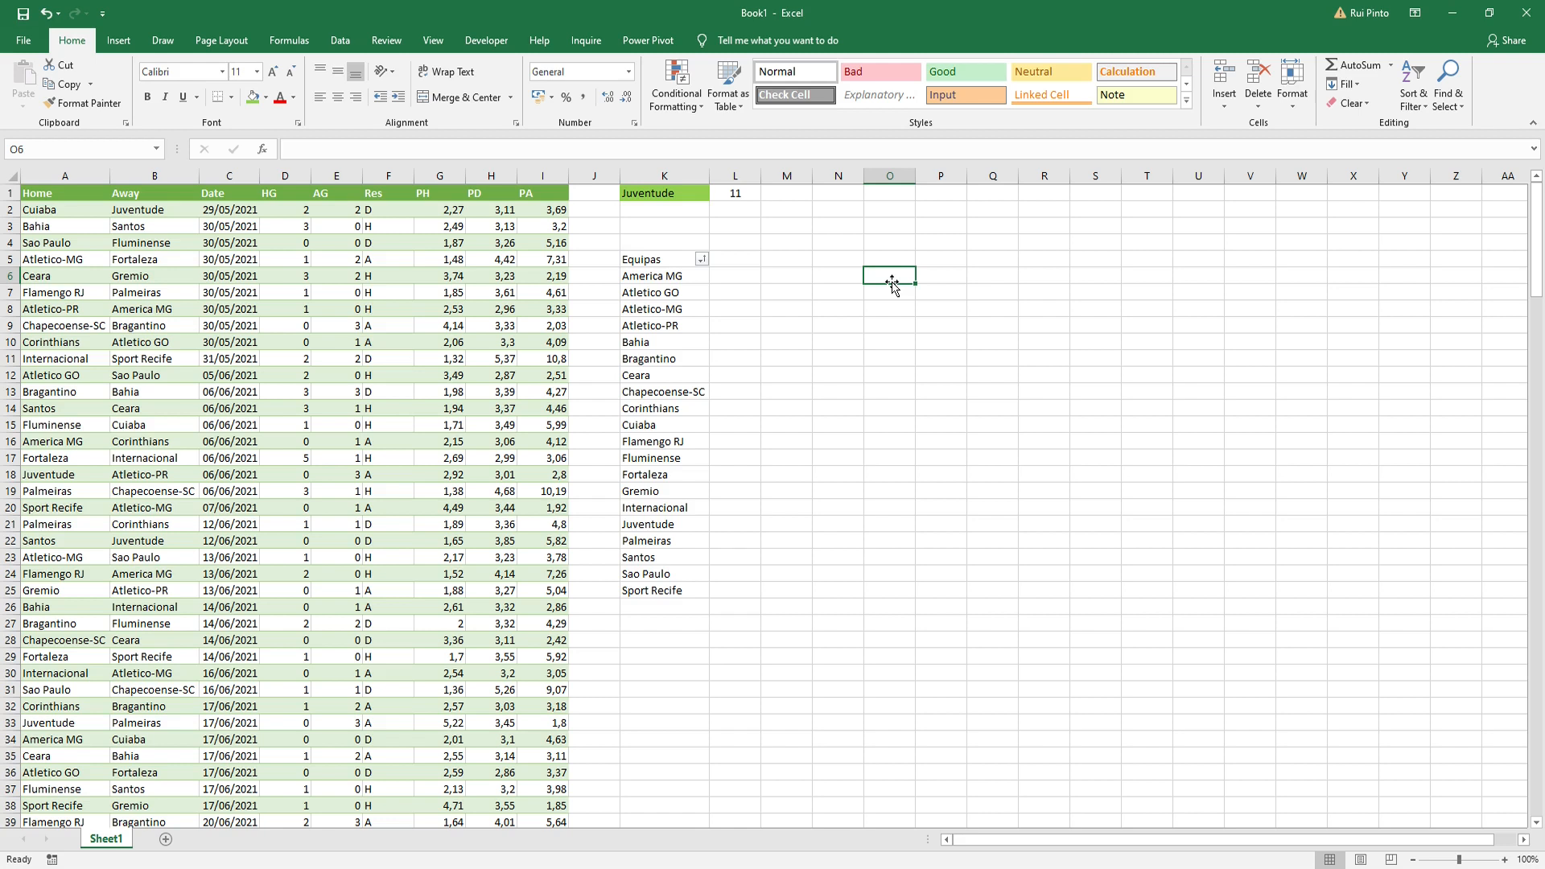
click(848, 295)
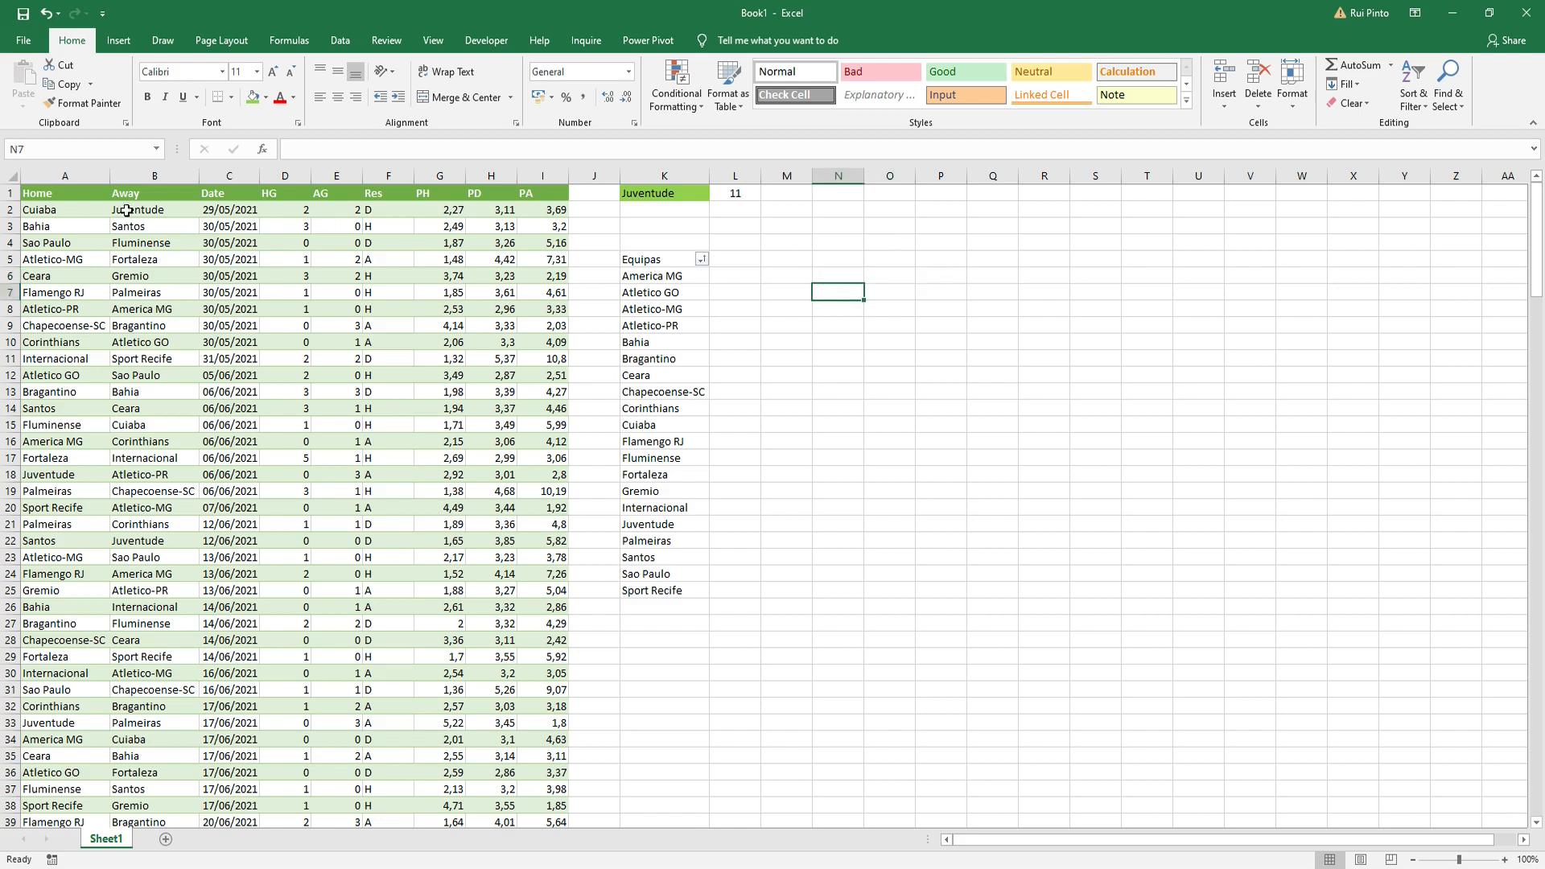
click(850, 209)
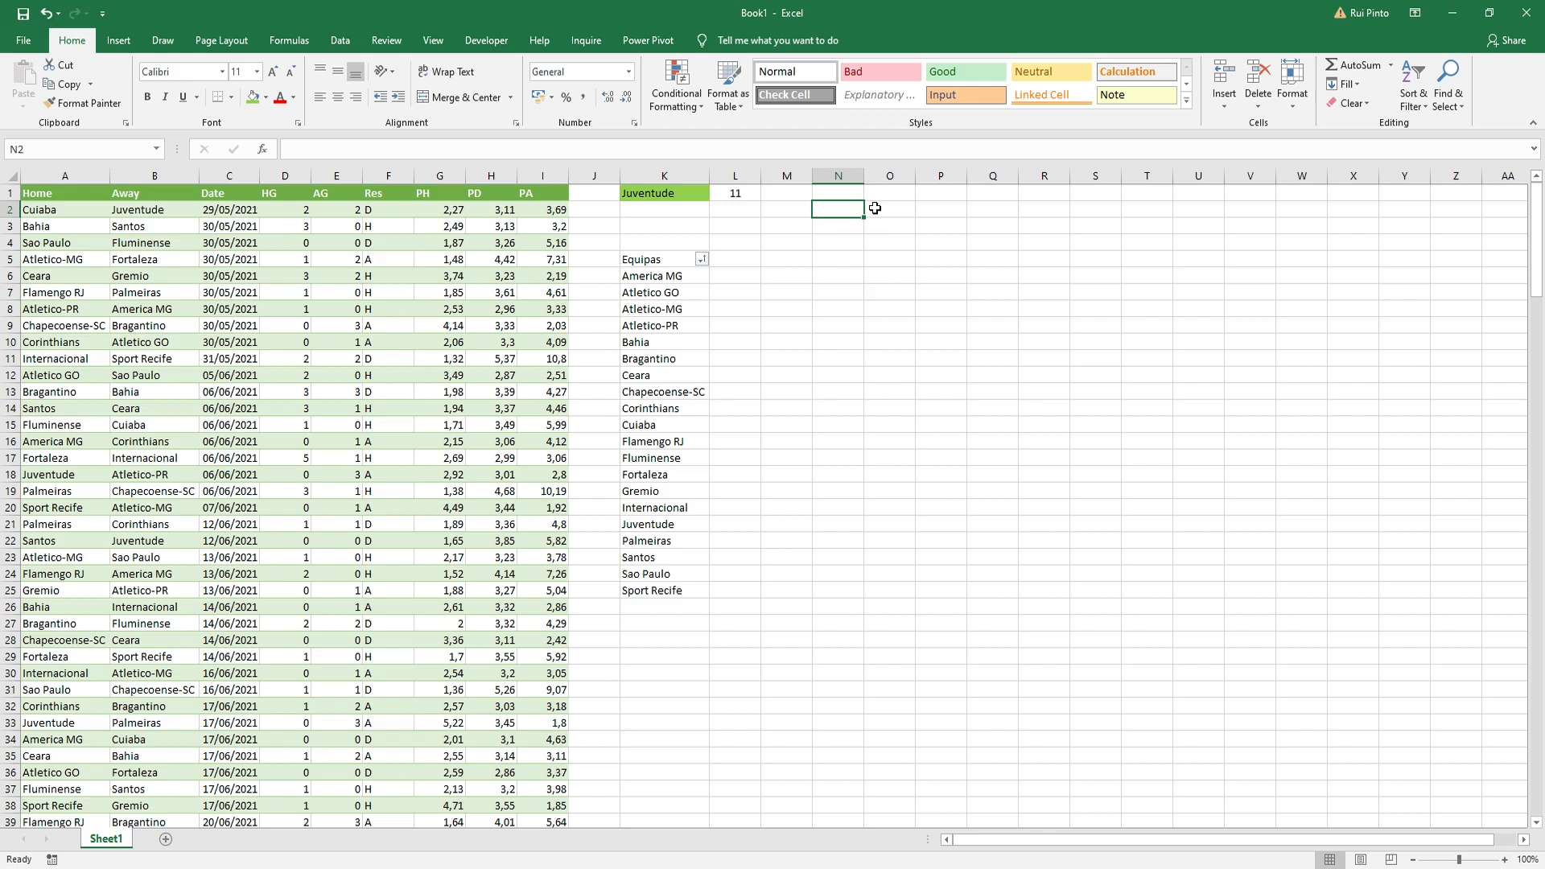
text(Jogo)
key(Return)
text(1)
key(Return)
text(2)
key(Return)
text(3)
key(Return)
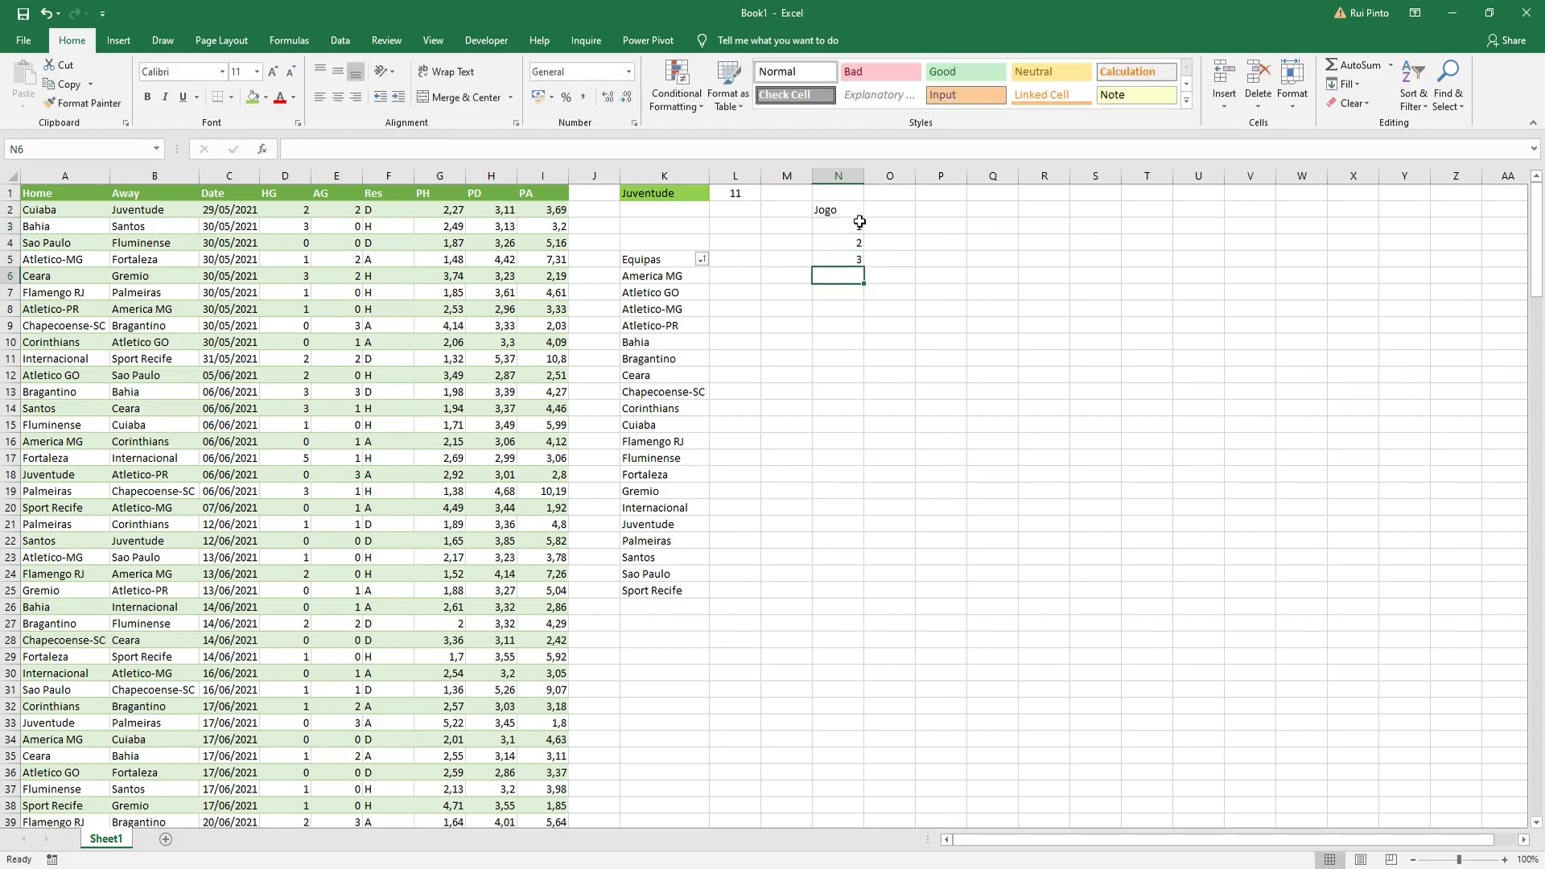
Step: Extend the match numbering down to 19 in N21 and center the numbers in N3:N21
drag(853, 227, 865, 527)
drag(893, 227, 1298, 472)
drag(837, 227, 855, 524)
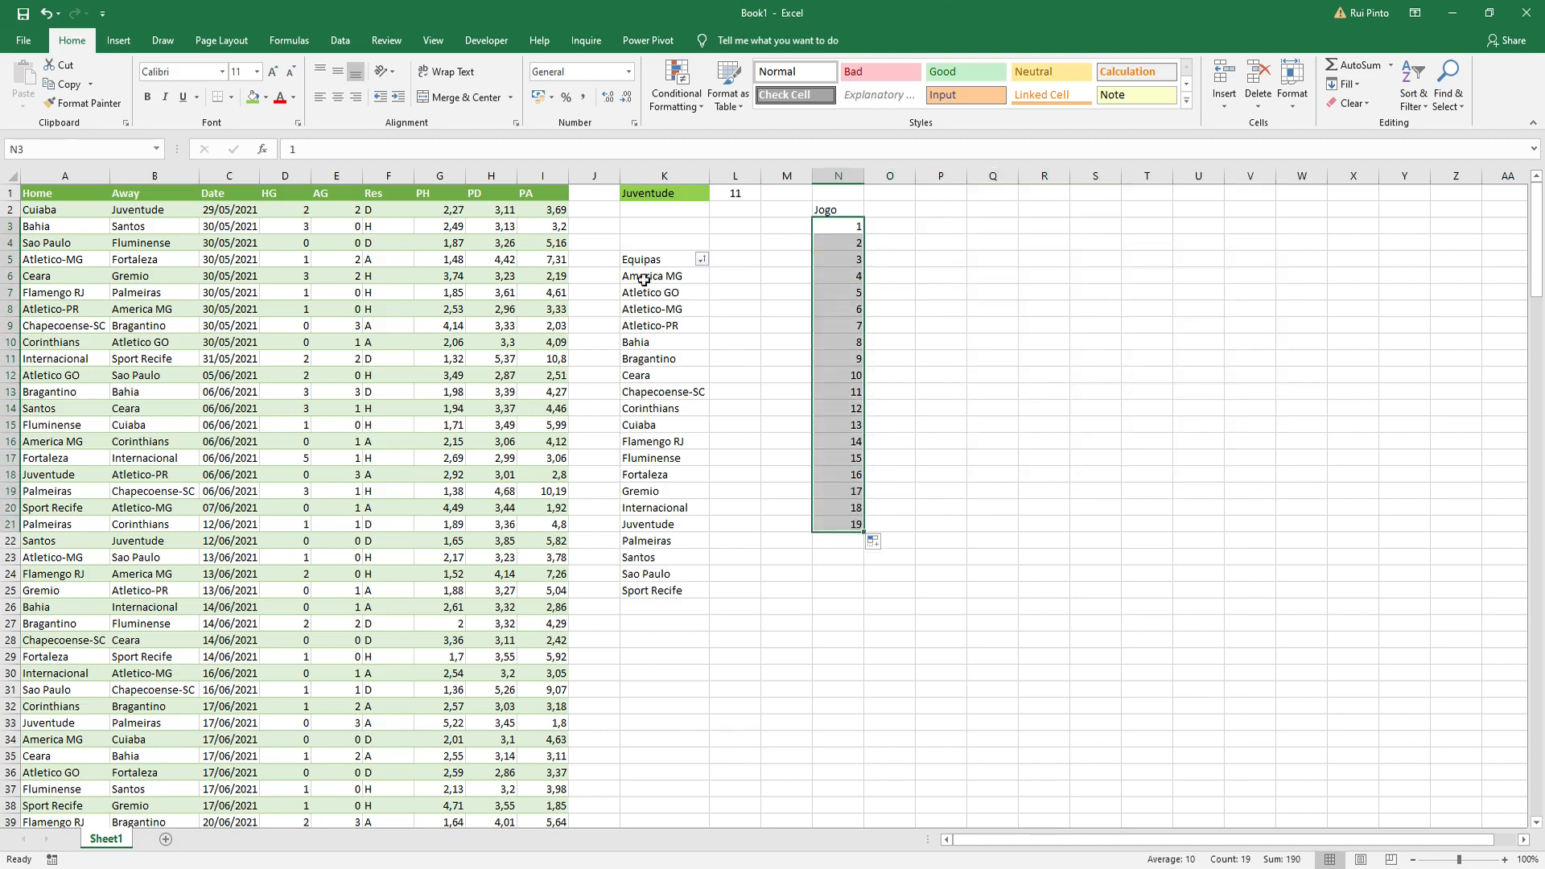
click(338, 97)
click(1147, 289)
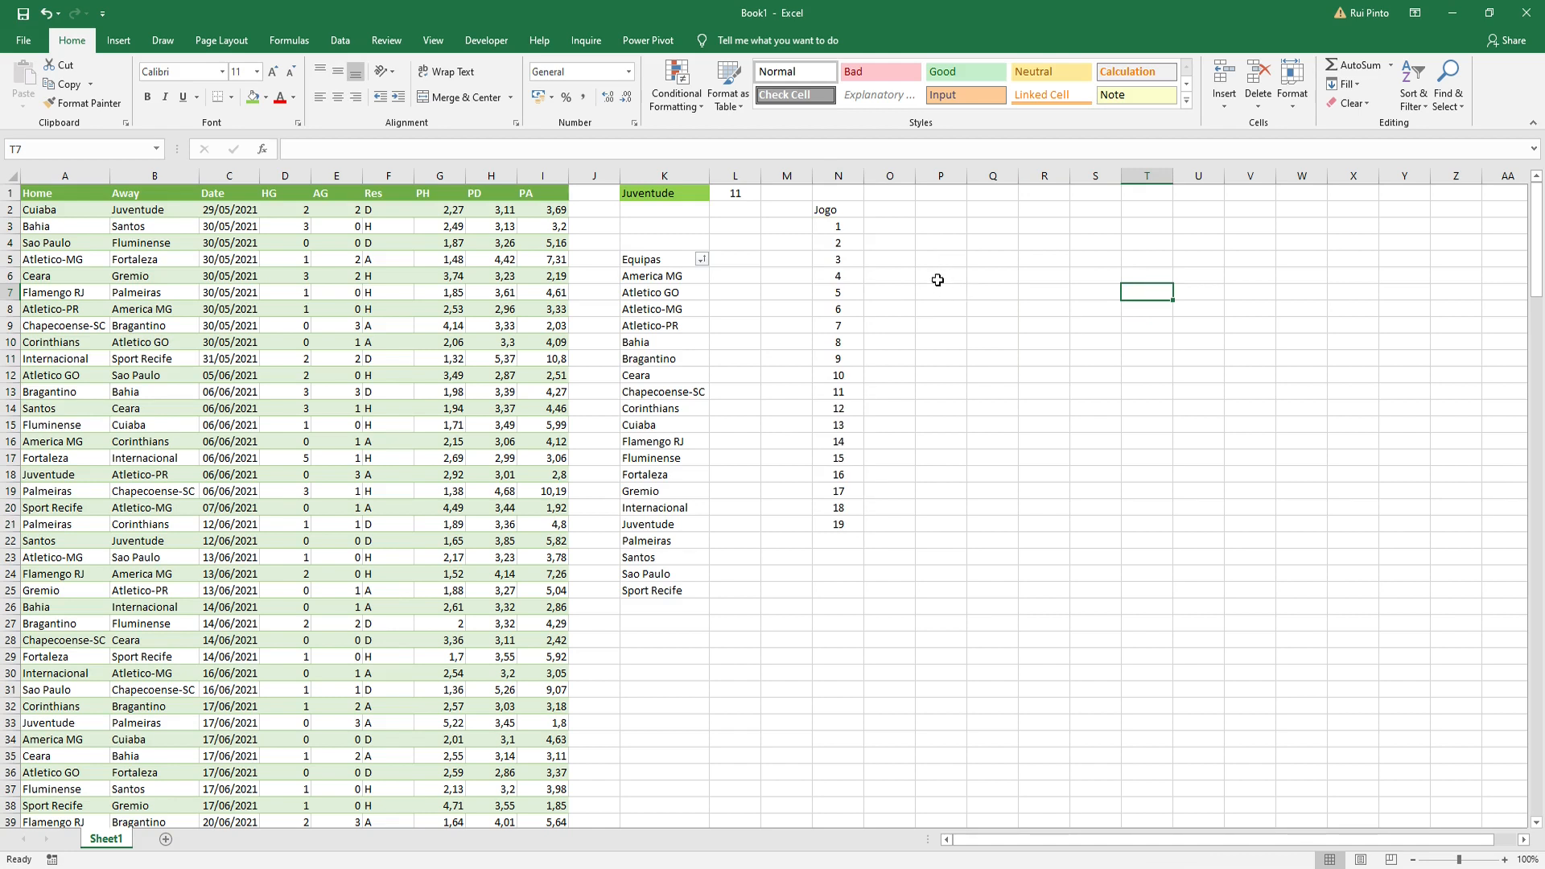
Step: Copy the table headers Home through PA and paste them without the green formatting, starting at O2
click(1065, 322)
drag(45, 193, 535, 193)
key(ctrl+c)
click(890, 210)
right_click(889, 210)
key(Escape)
key(Return)
click(992, 358)
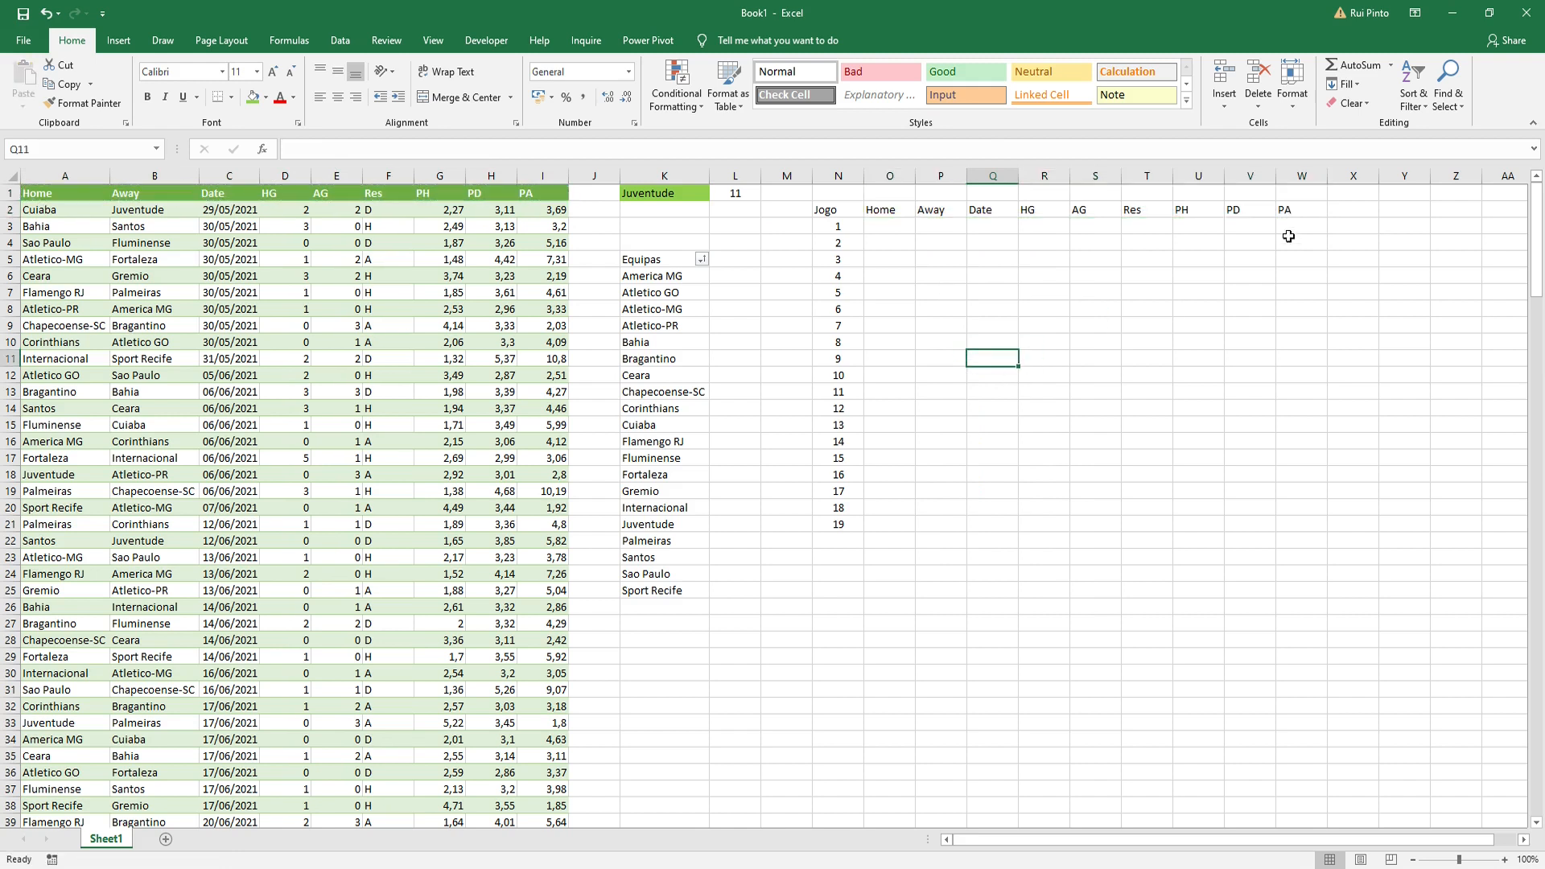
Step: Delete columns T to W, which hold the copied Res, PH, PD and PA headers
click(1111, 173)
click(1145, 174)
shift+click(1305, 174)
right_click(1307, 175)
click(1339, 306)
Step: Center the headers in N2:S2 horizontally and vertically
drag(824, 210, 1085, 209)
click(338, 96)
click(338, 71)
click(845, 309)
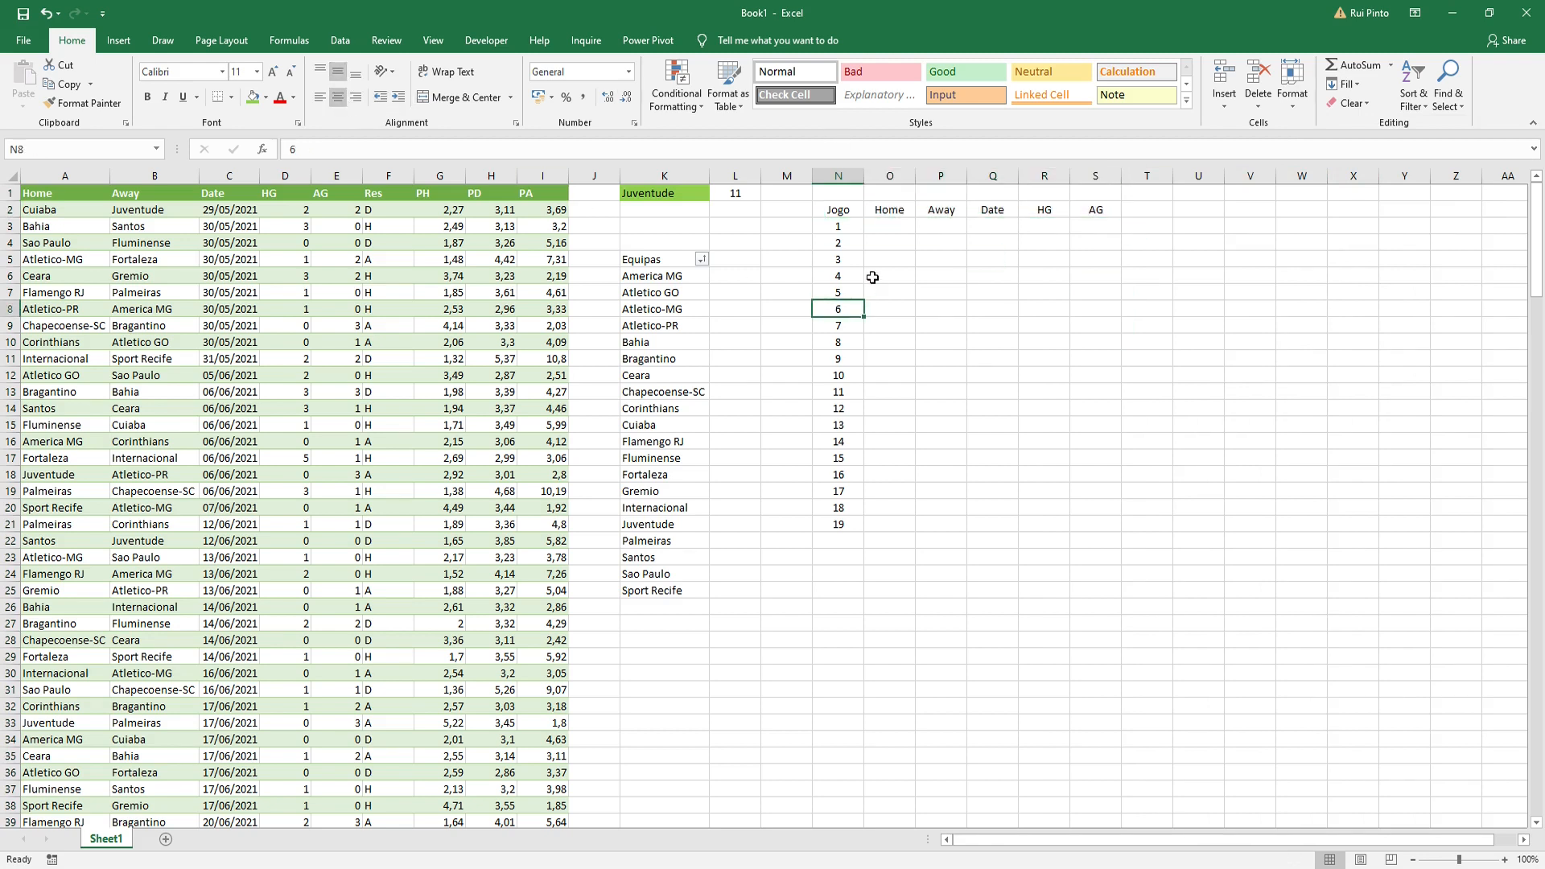
Step: Paste the IF/INDEX/SMALL formula into O3 as an array formula and fit column O's width to its contents
click(890, 227)
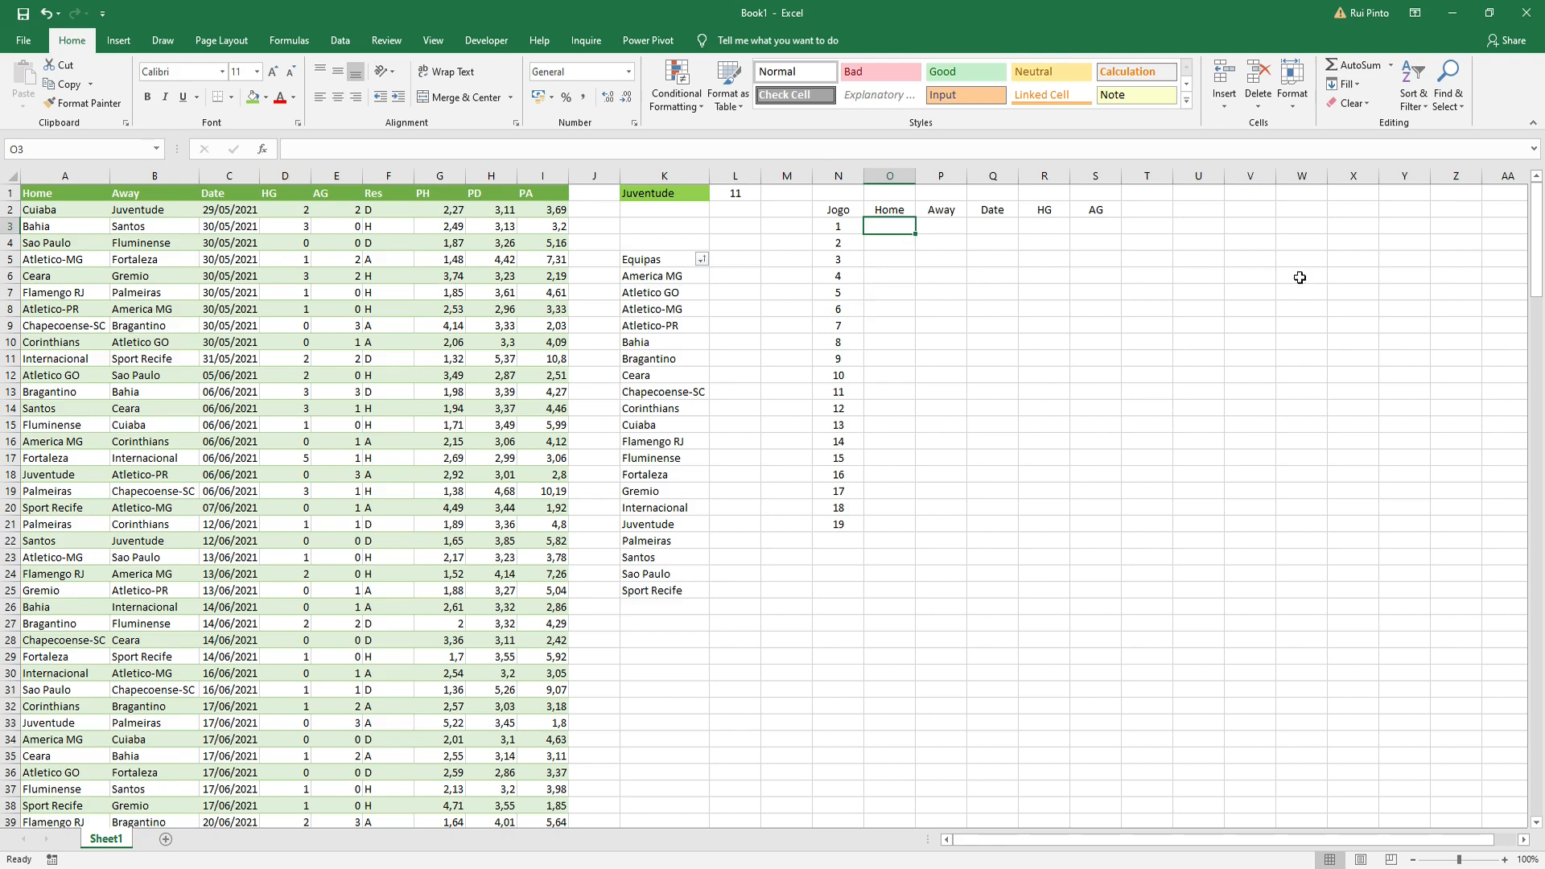
click(305, 153)
key(ctrl+v)
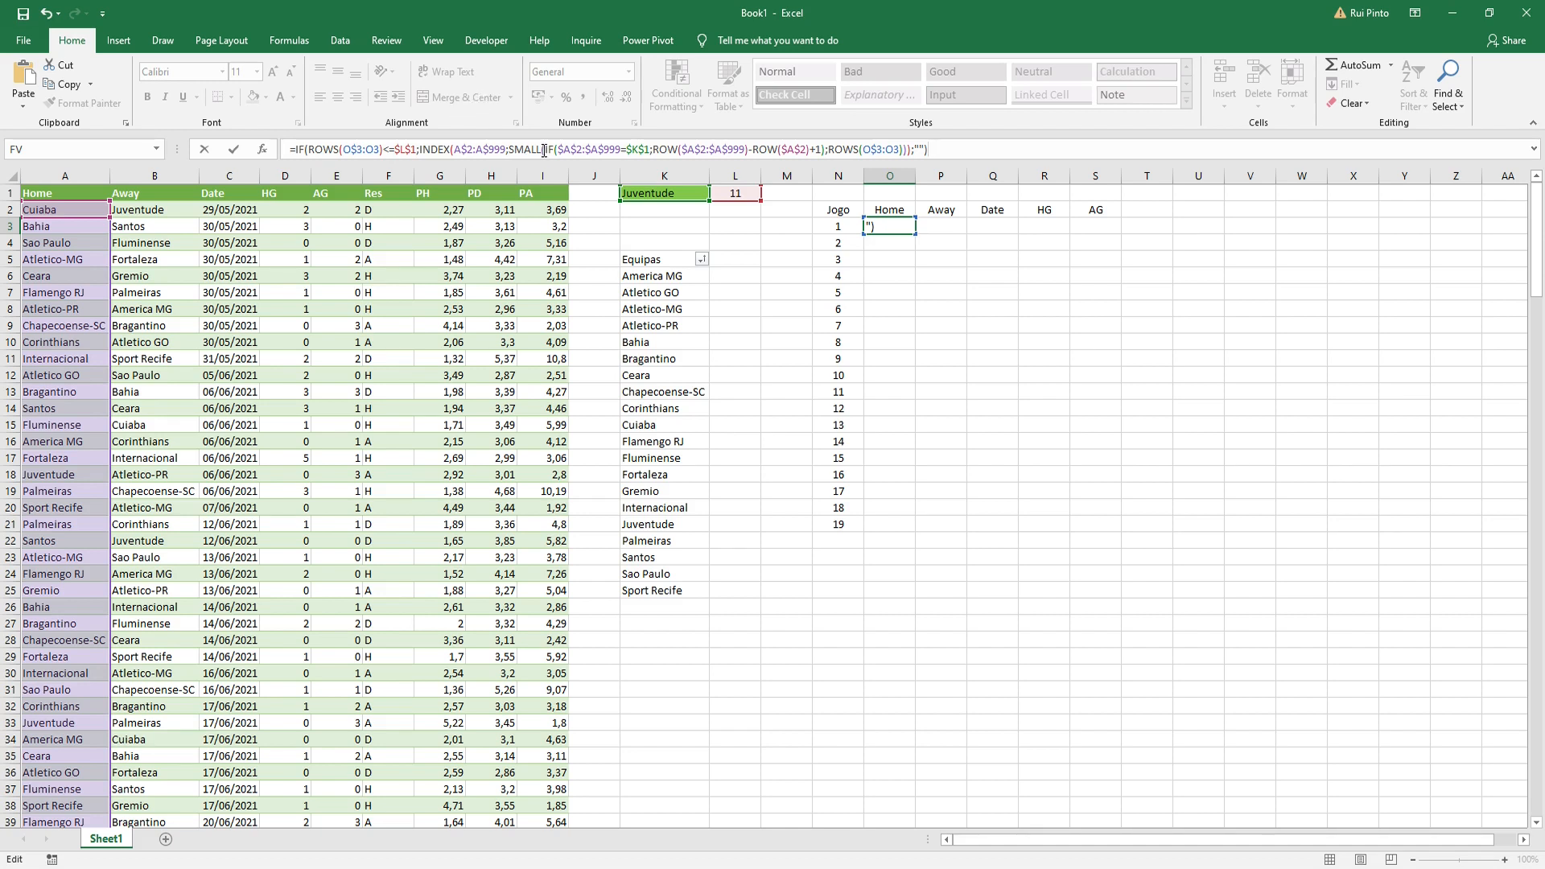
click(968, 158)
key(ctrl+shift+Return)
double_click(915, 176)
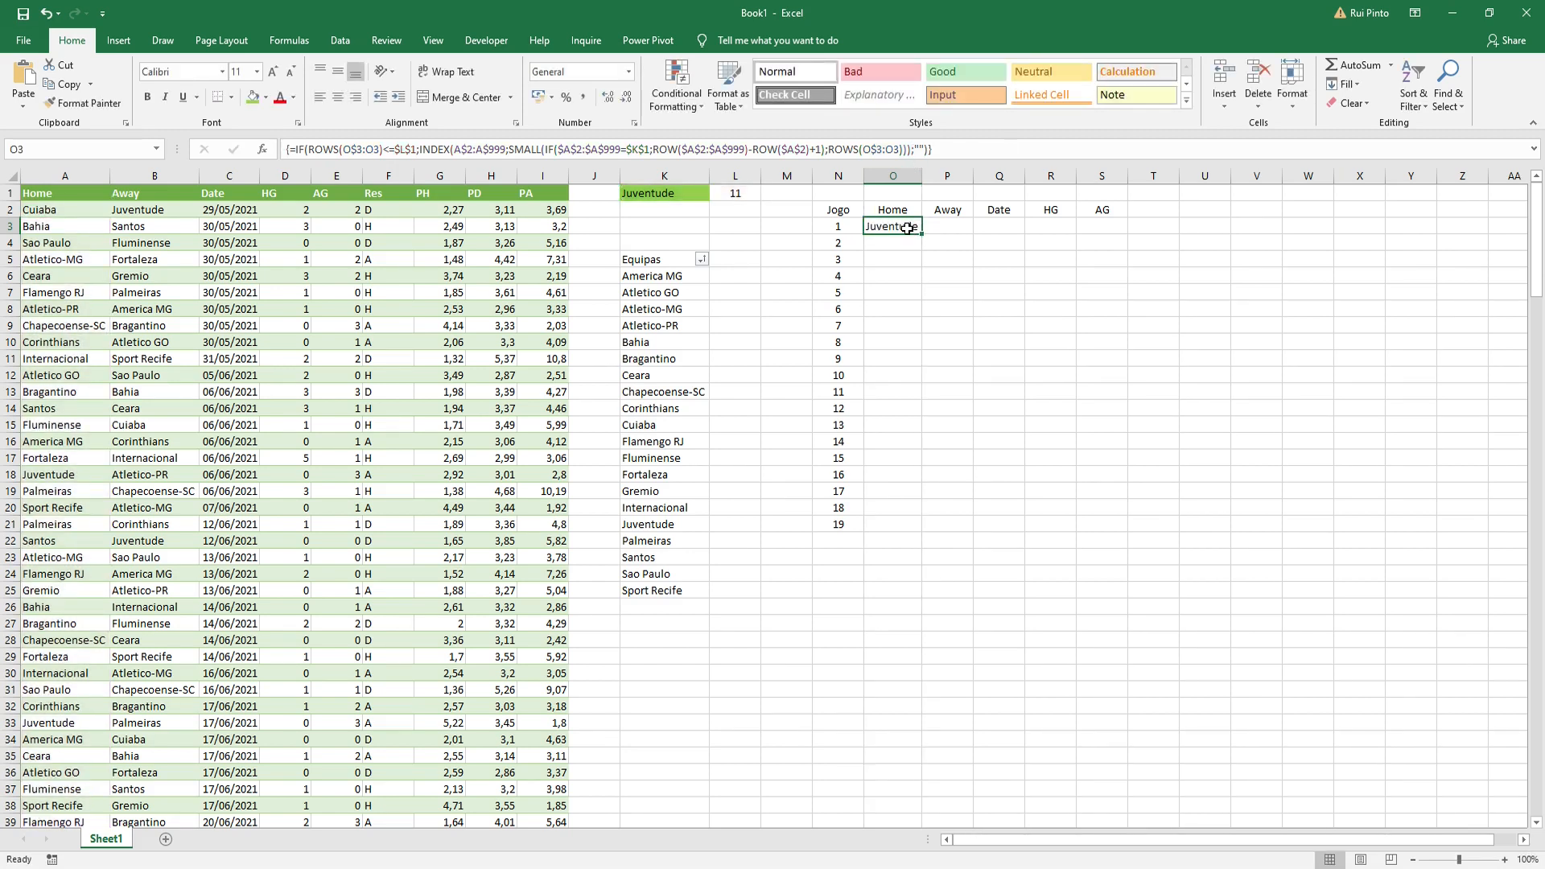
Step: Fill the array formula from O3 across to S3 and down through row 21, then widen column P
drag(923, 239, 1131, 244)
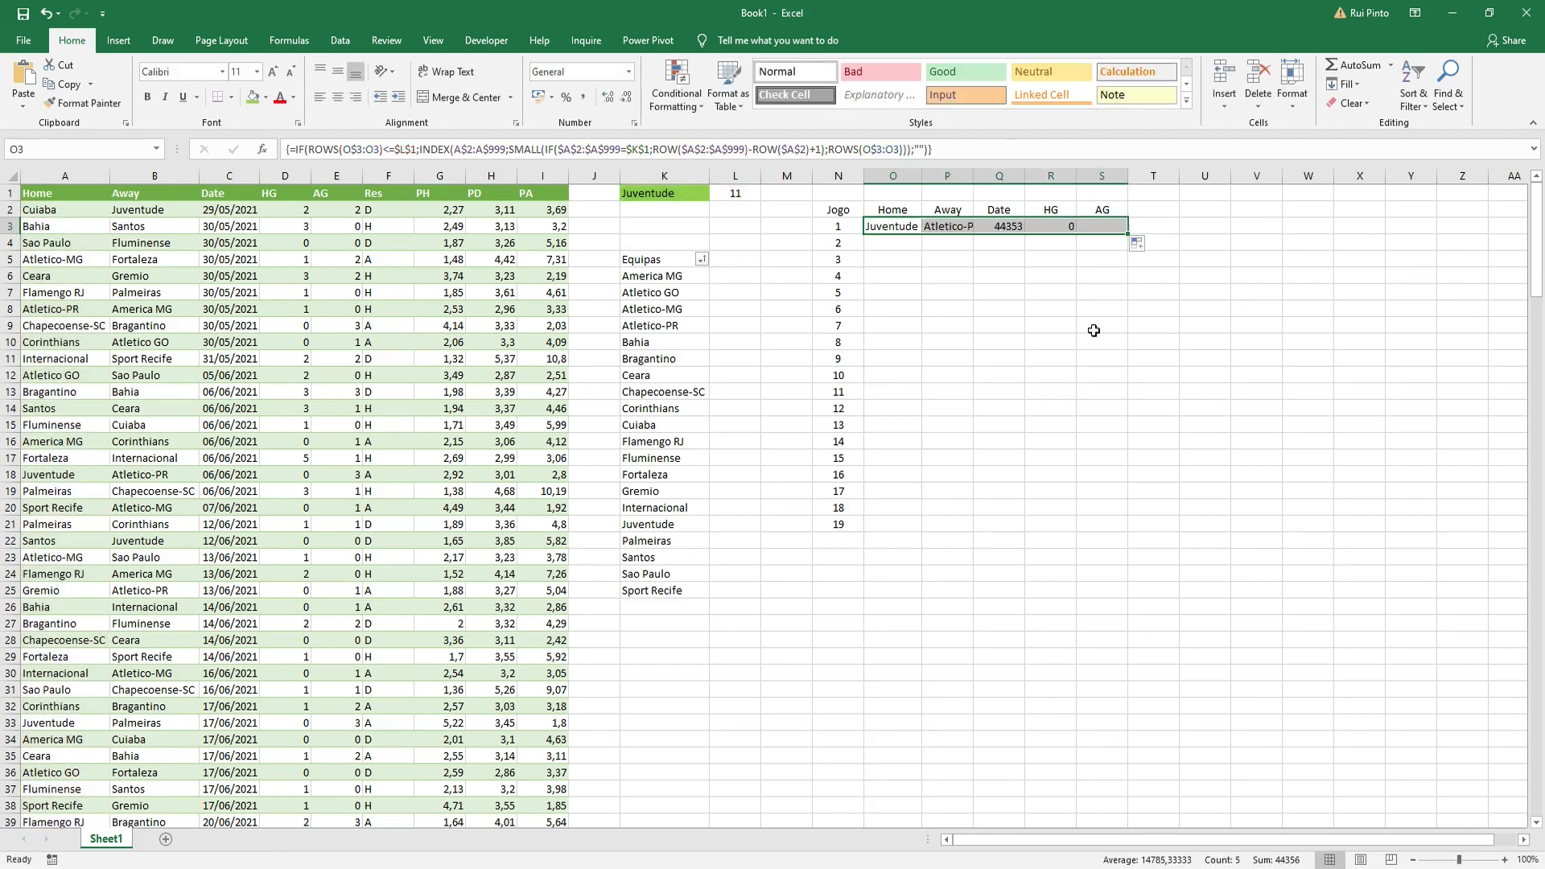
double_click(1127, 236)
drag(977, 172, 1012, 171)
Step: Format the Date column results in Q3:Q13 as short dates
drag(1054, 224, 1056, 394)
click(632, 75)
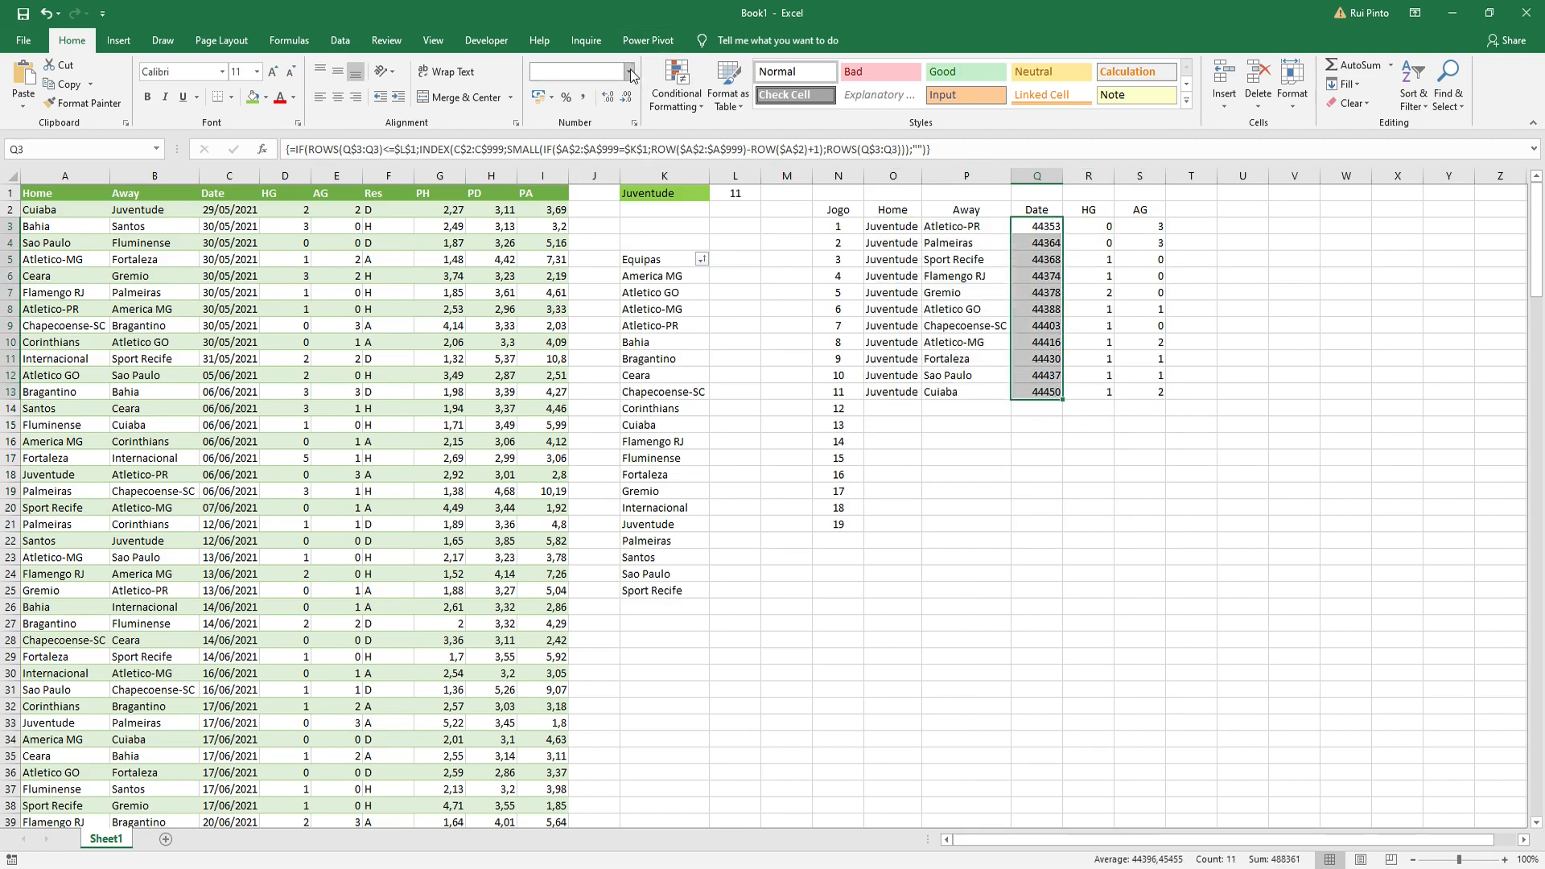
click(632, 246)
click(1163, 360)
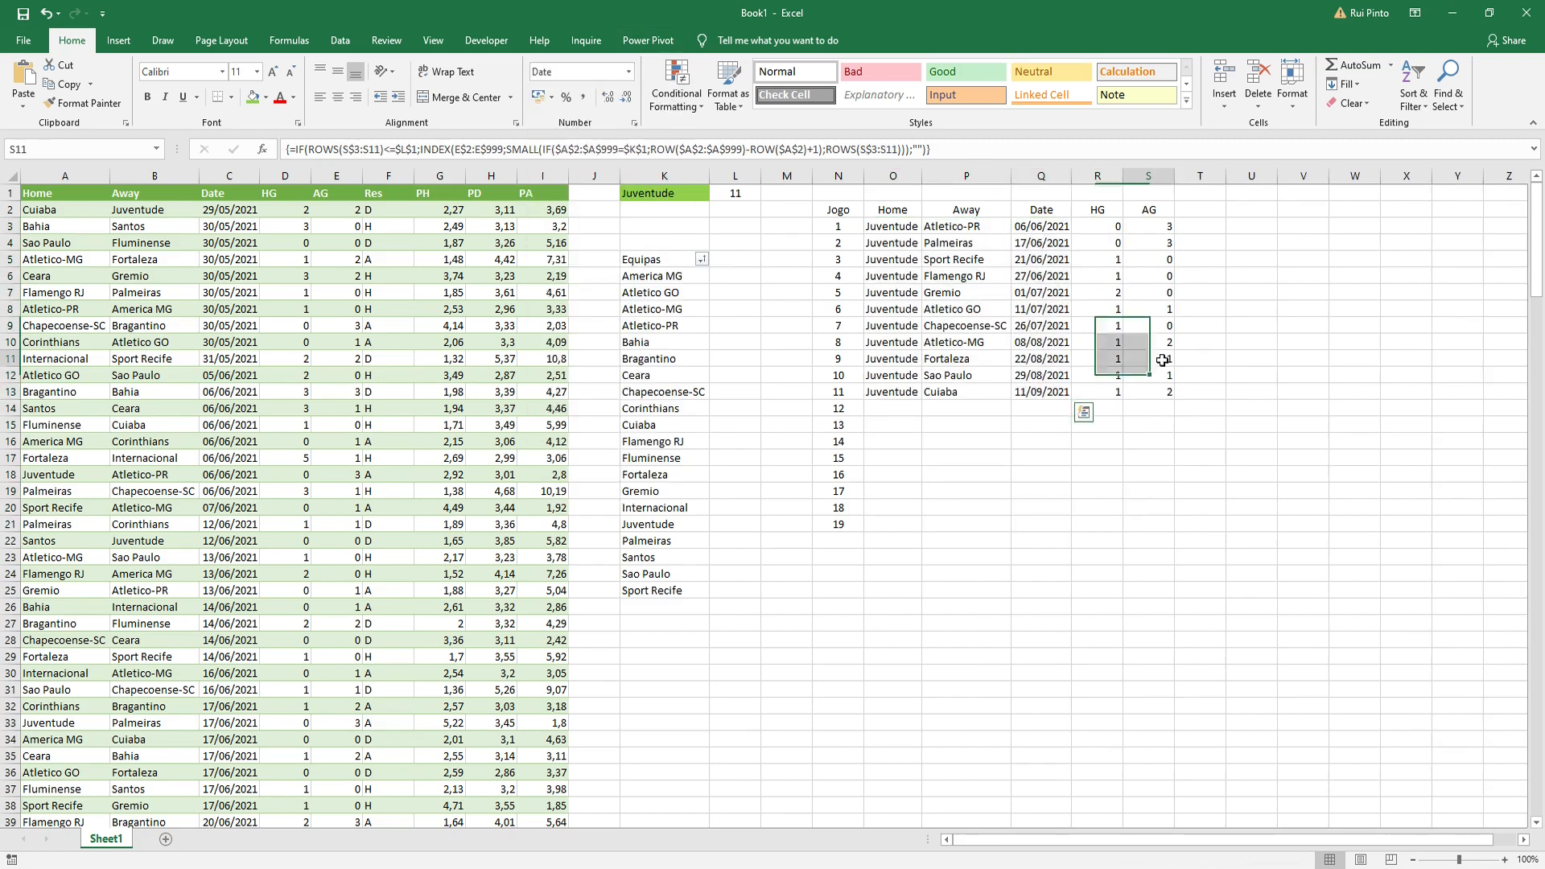
Step: Choose Sao Paulo from the team list in K1
click(901, 225)
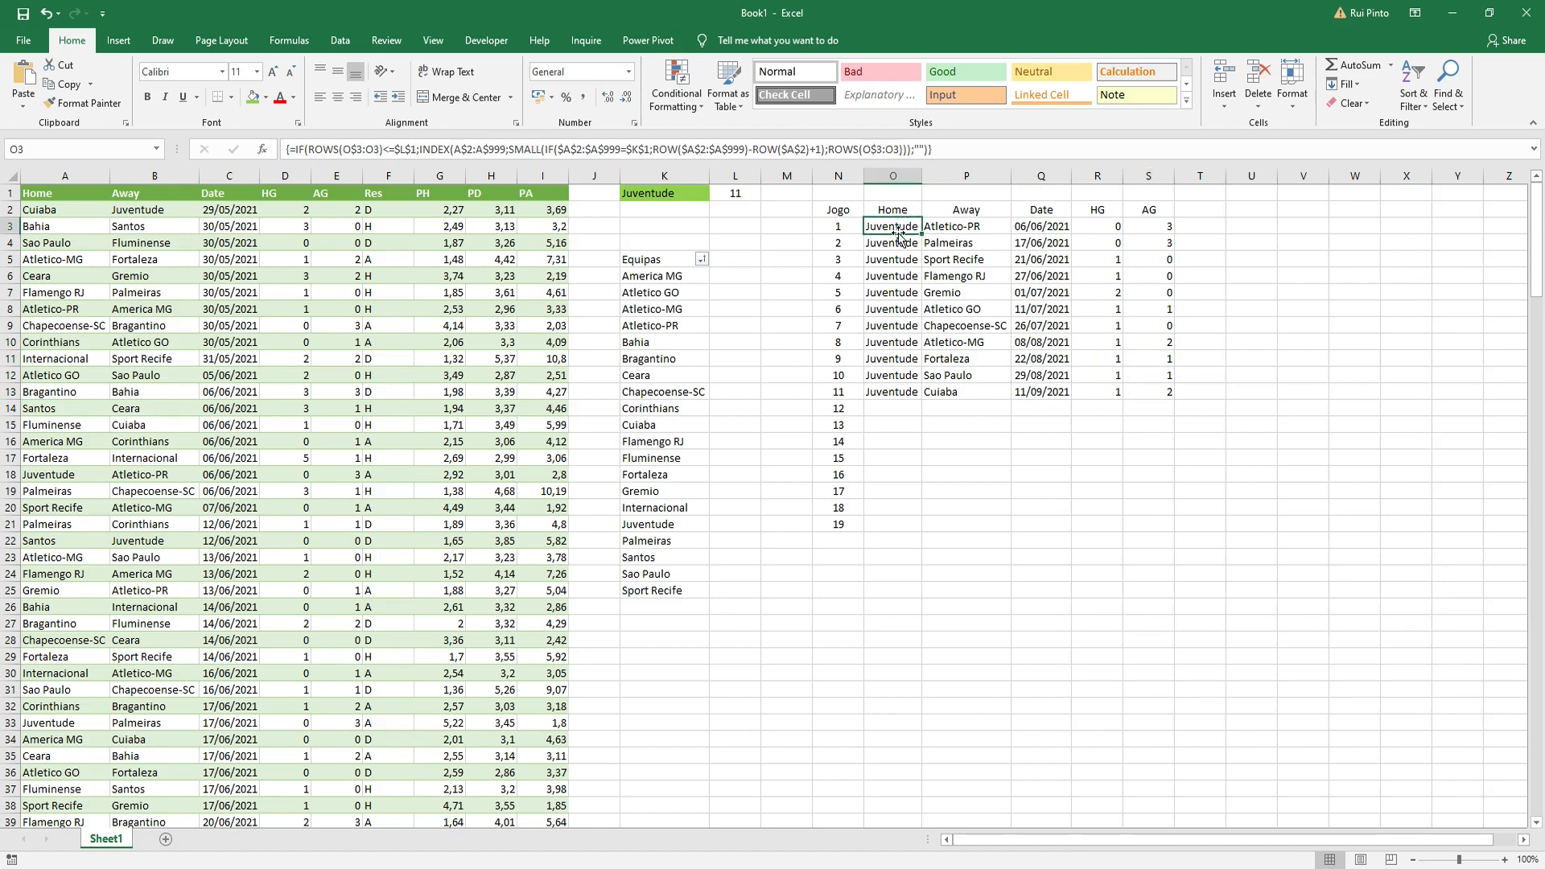
click(630, 193)
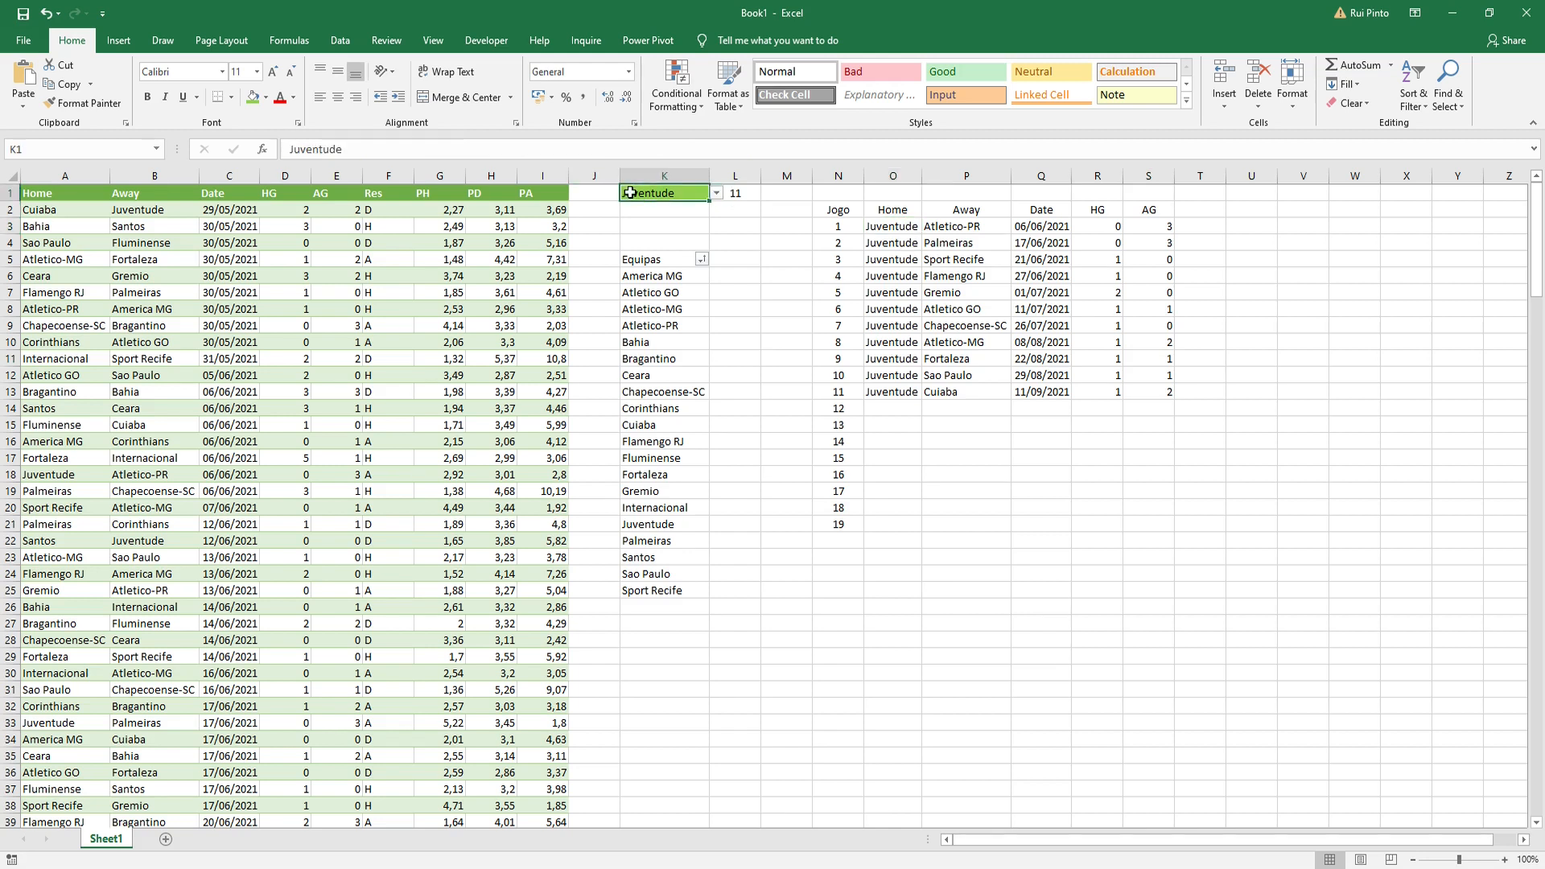
click(723, 194)
click(706, 193)
click(715, 194)
drag(713, 259, 713, 230)
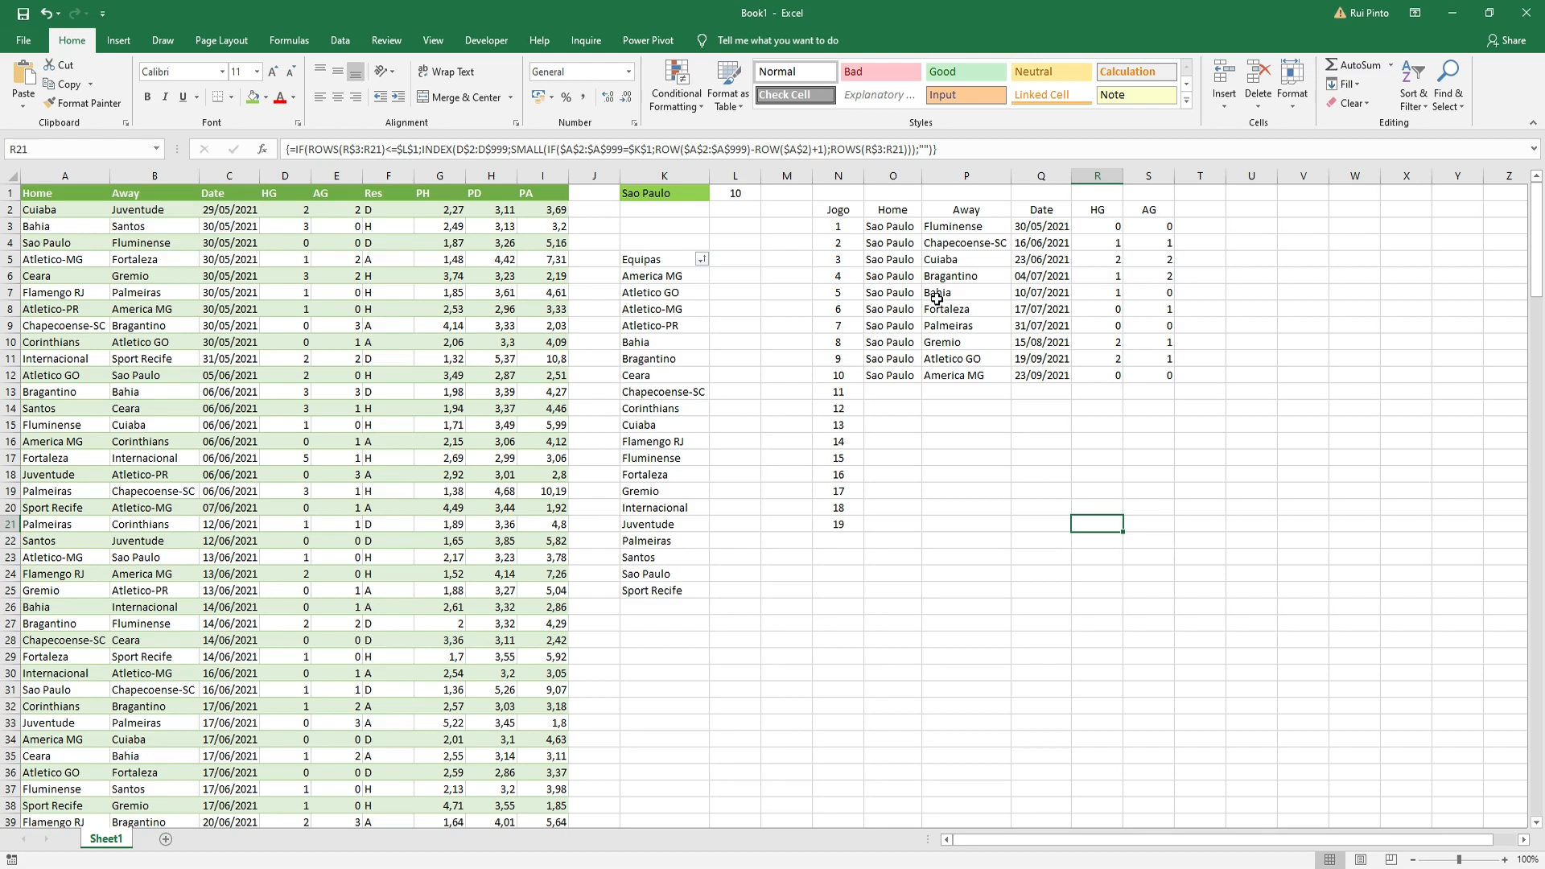
click(1199, 211)
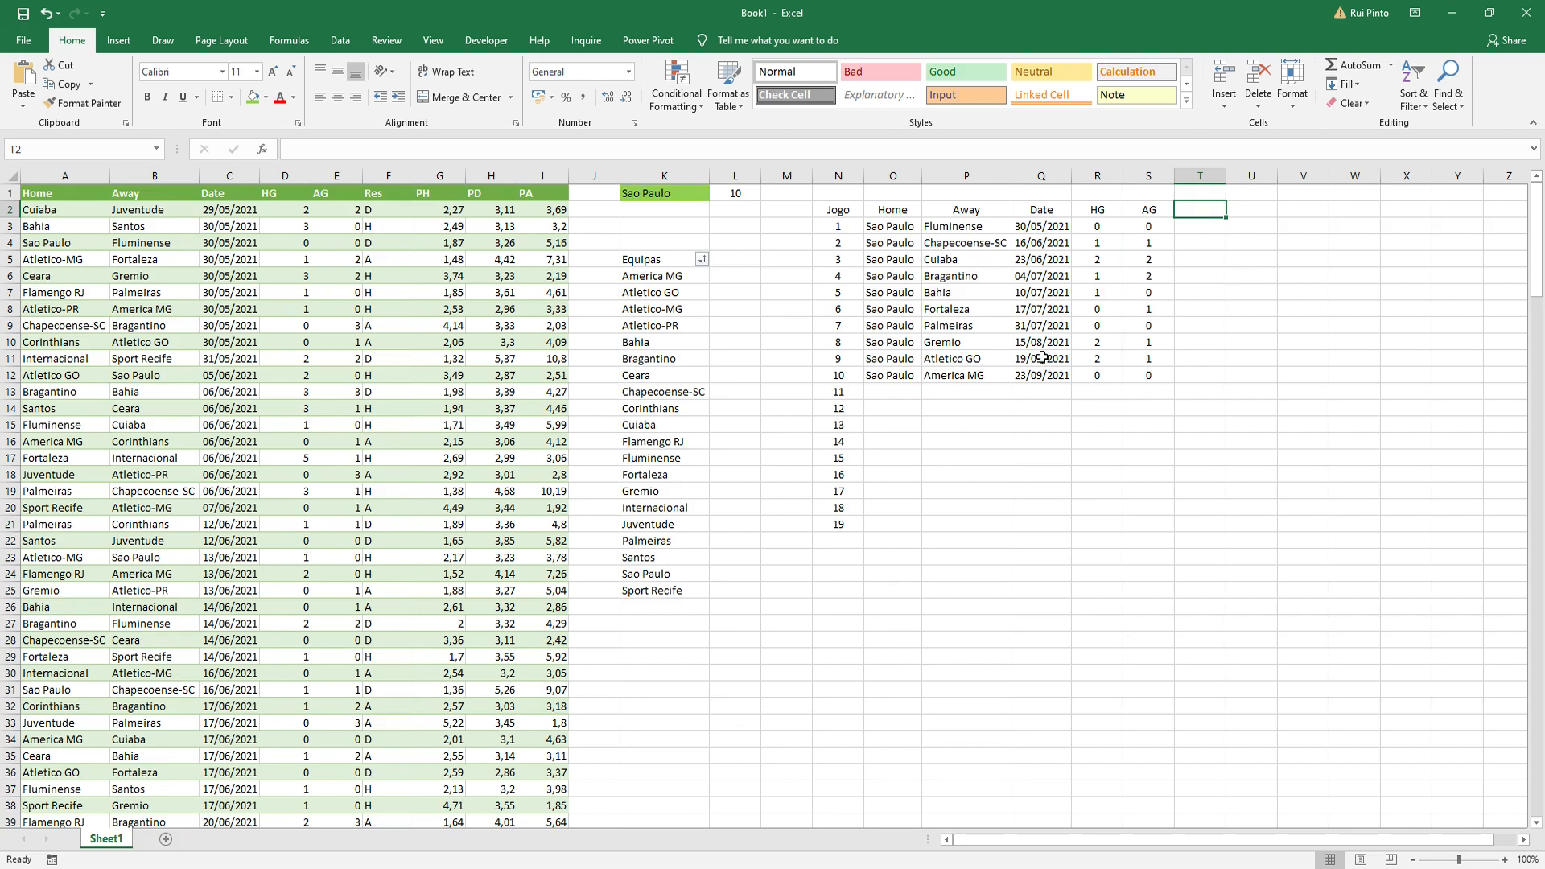
drag(1097, 376, 1097, 293)
click(1099, 382)
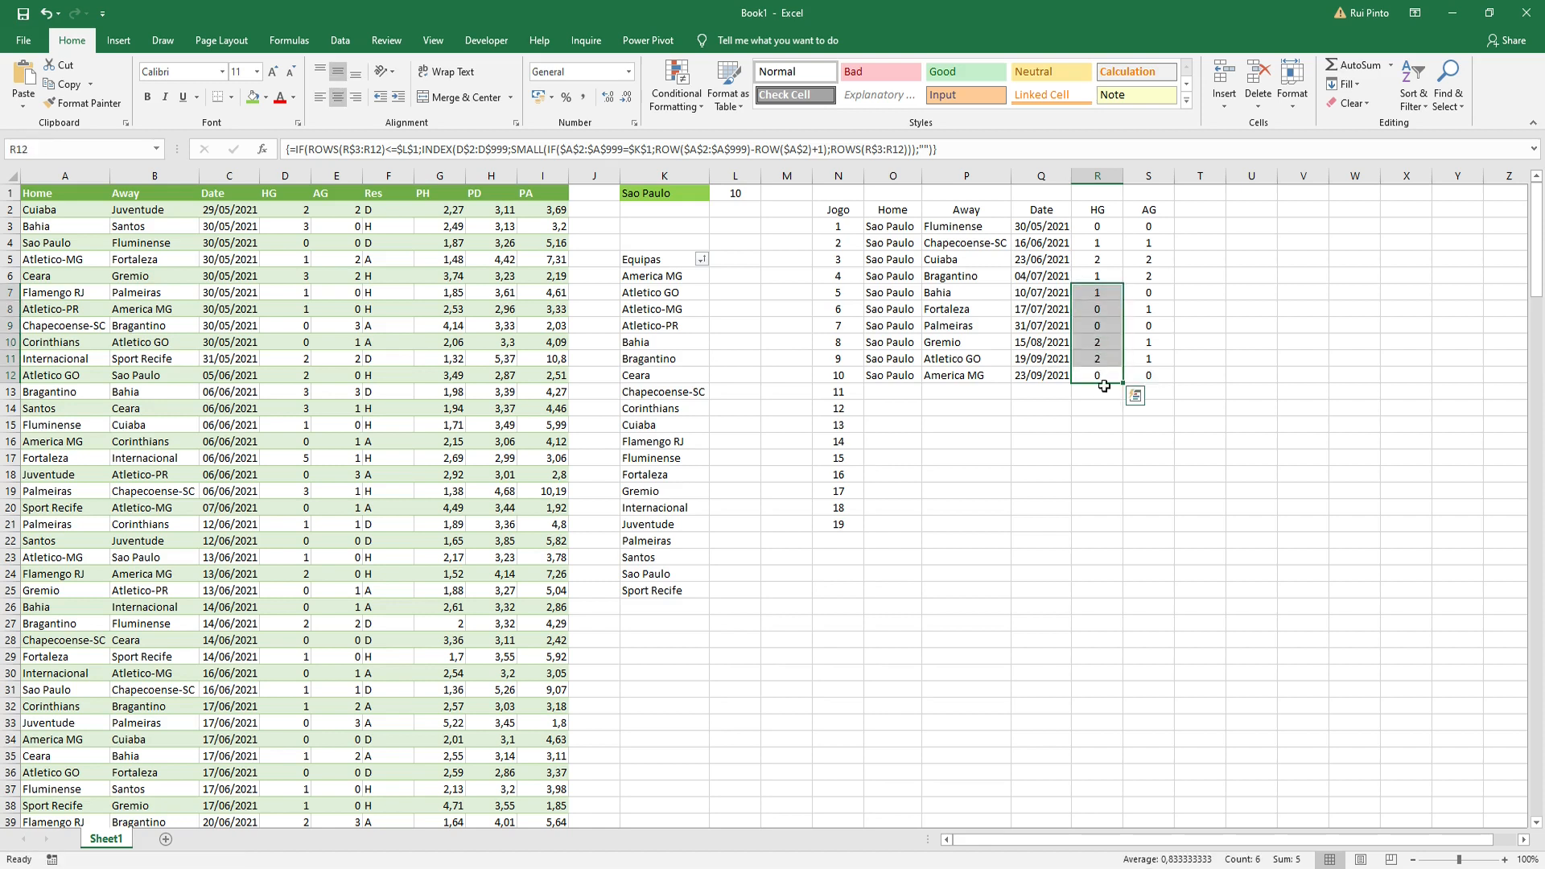
click(1128, 423)
Step: Add the headers M(3) in T2 and M(6) in U2
click(1205, 207)
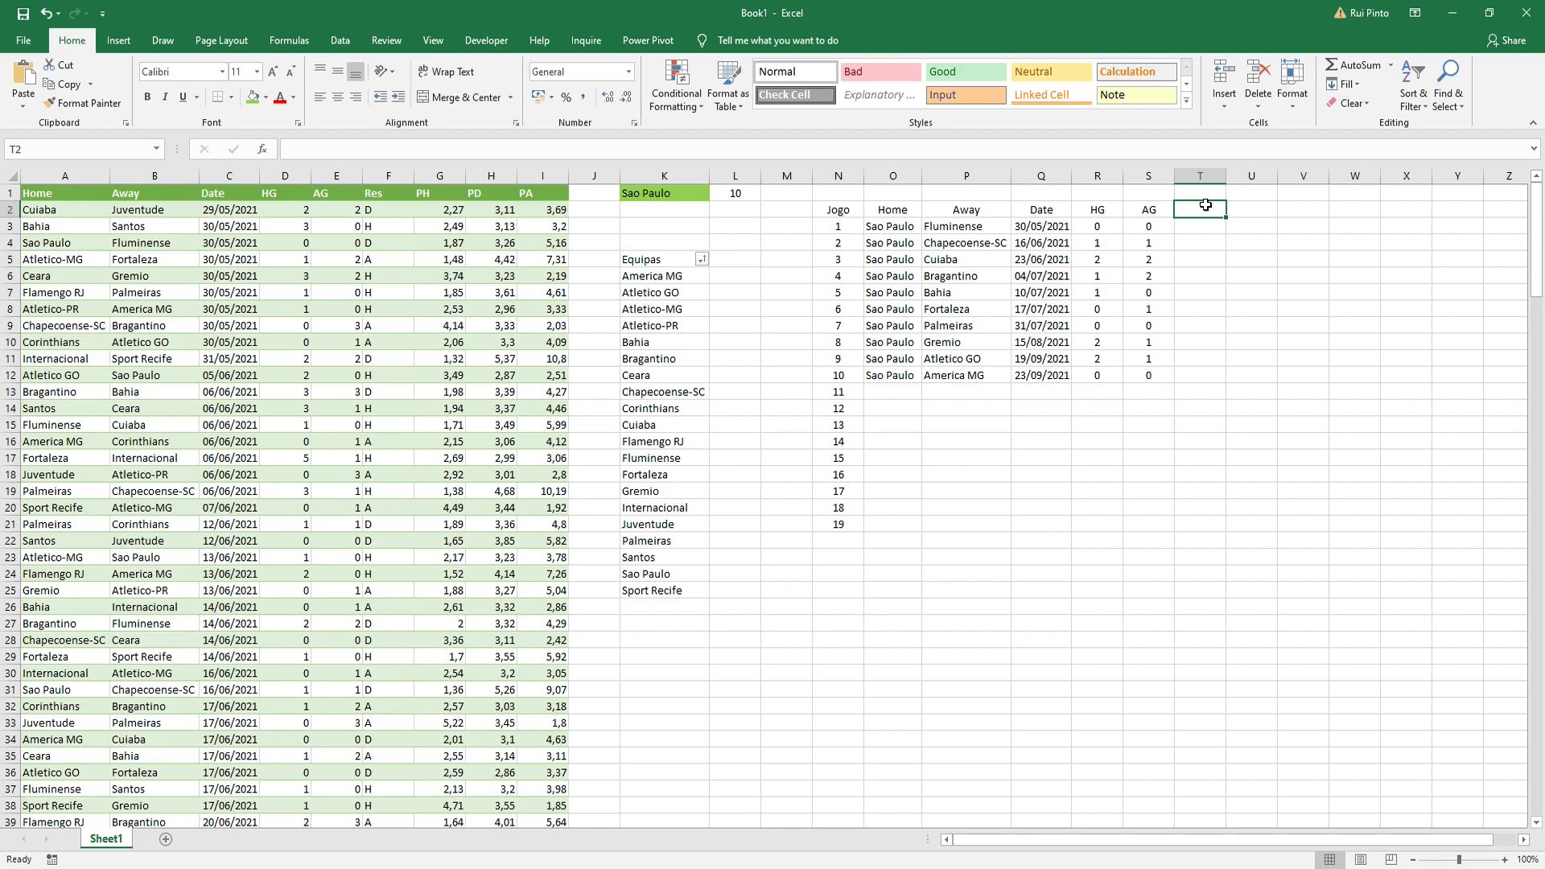
text(M(3))
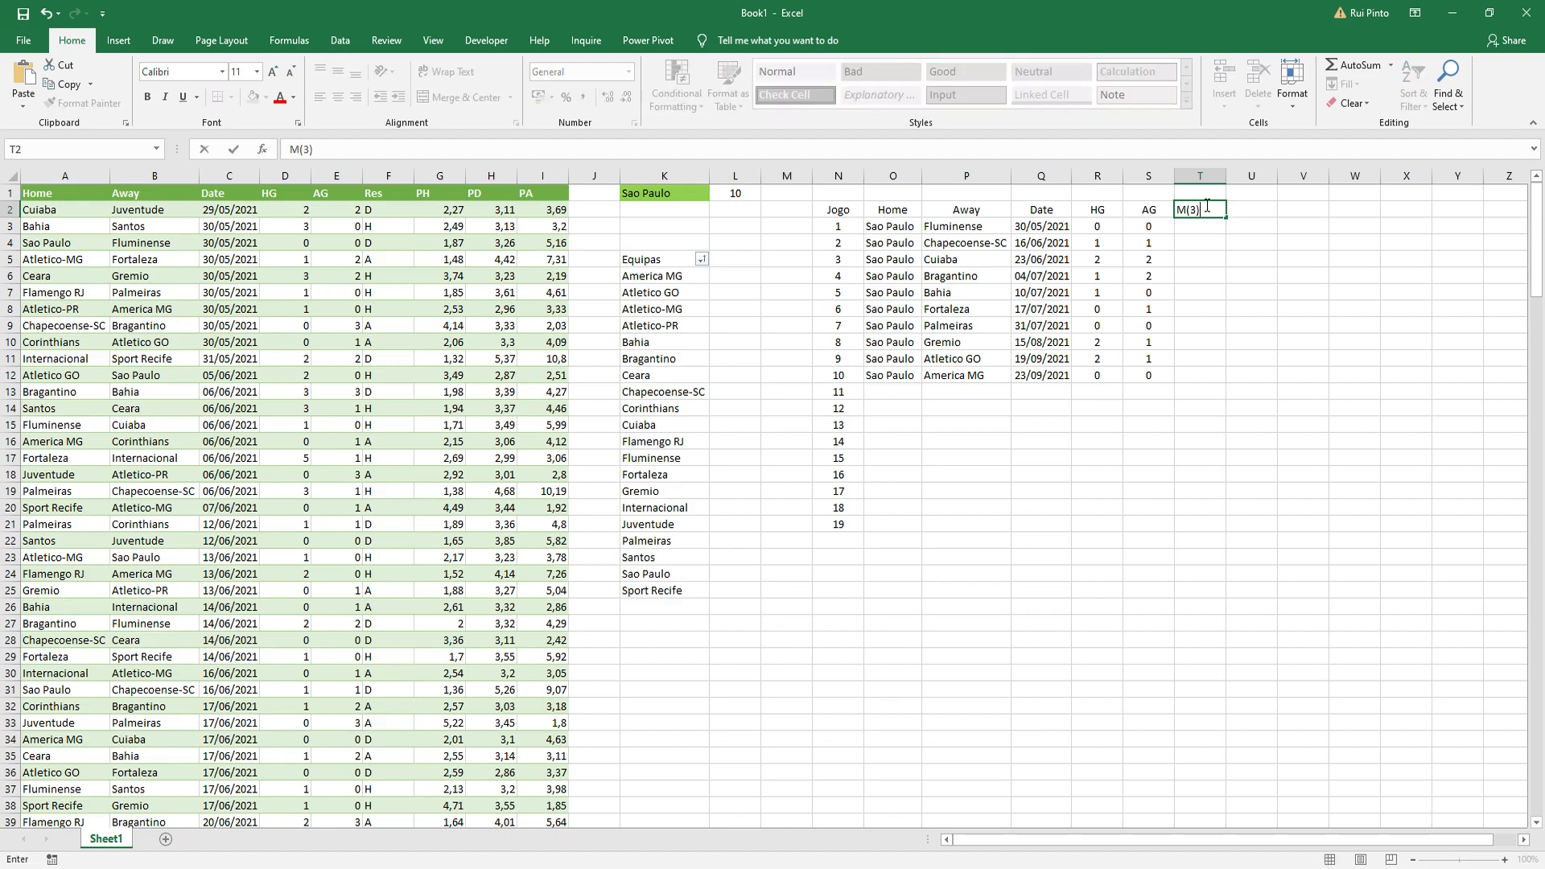
key(Tab)
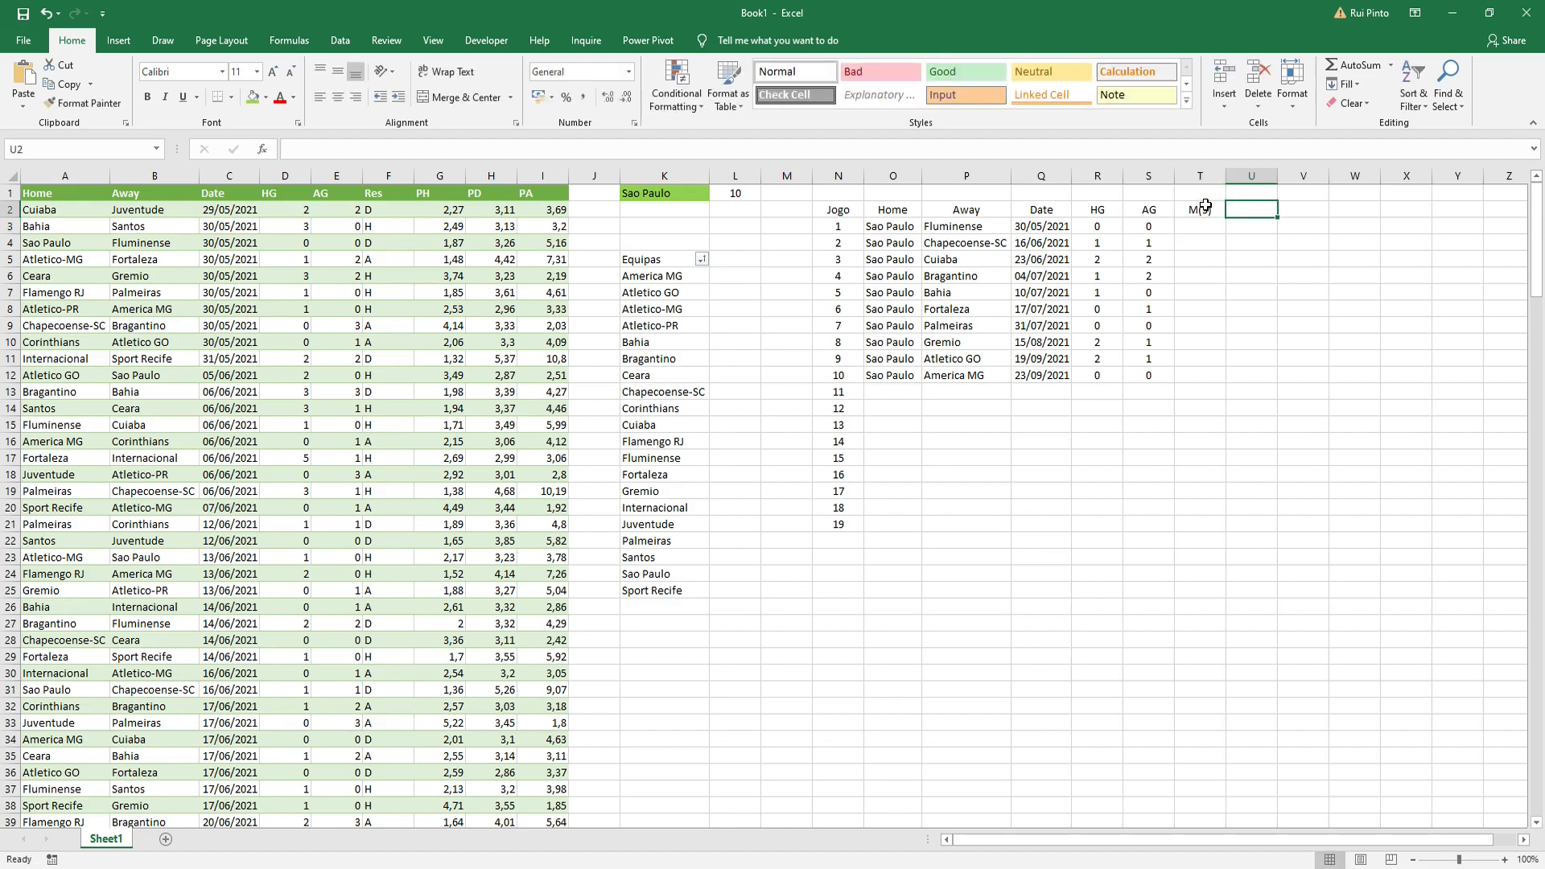
text(M)
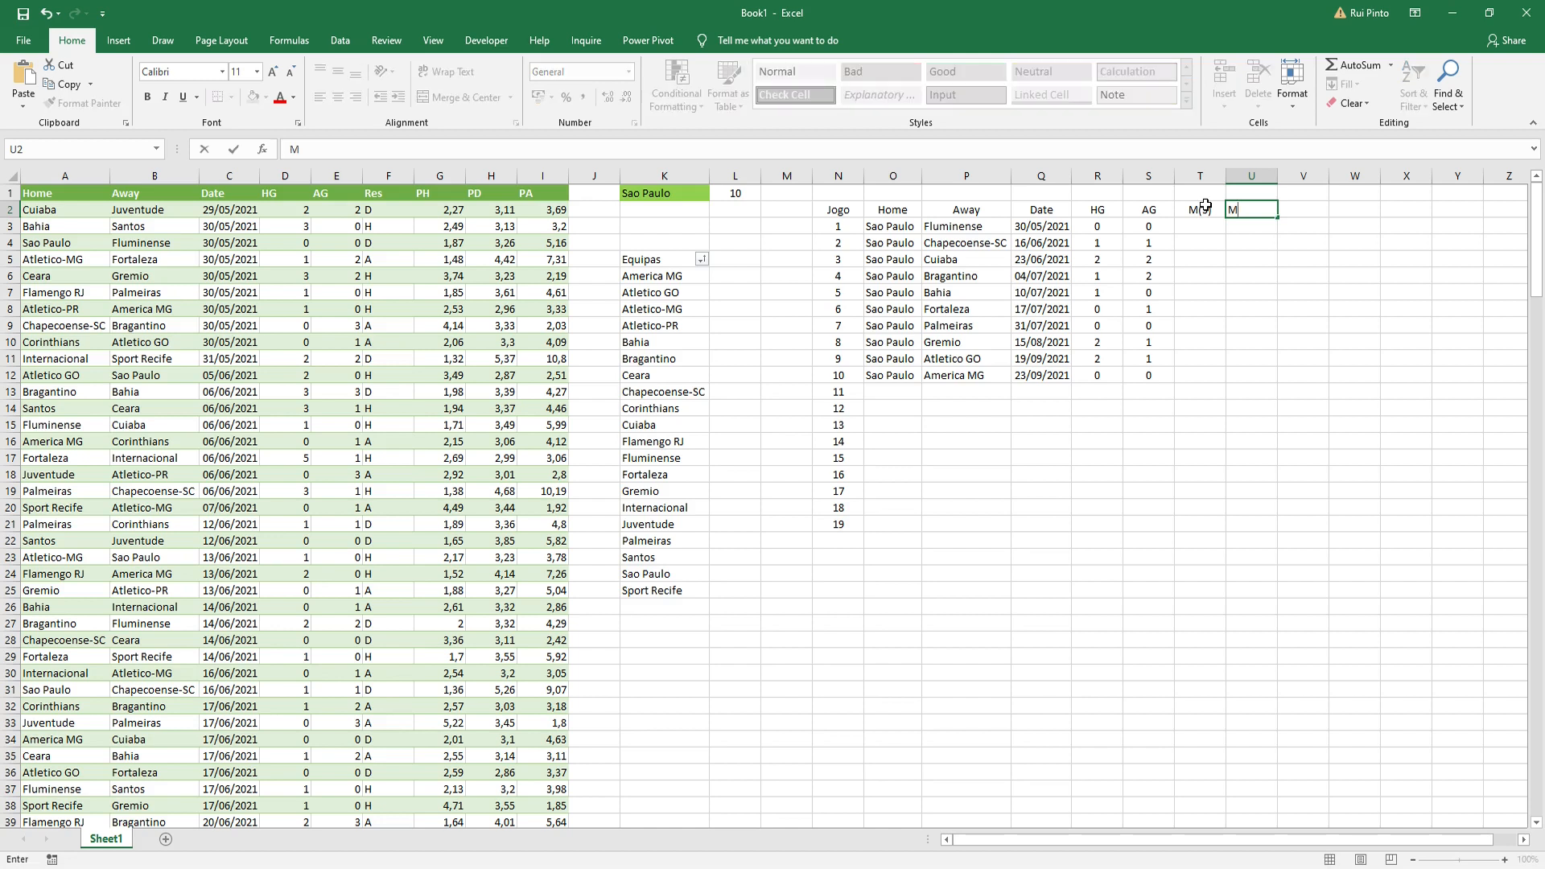
text((6))
key(Return)
Step: Enter =AVERAGE(R3:R5)-AVERAGE(S3:S5) in T6 to compute the 3-match moving average difference
key(Down)
key(Left)
key(Down)
key(Down)
key(Right)
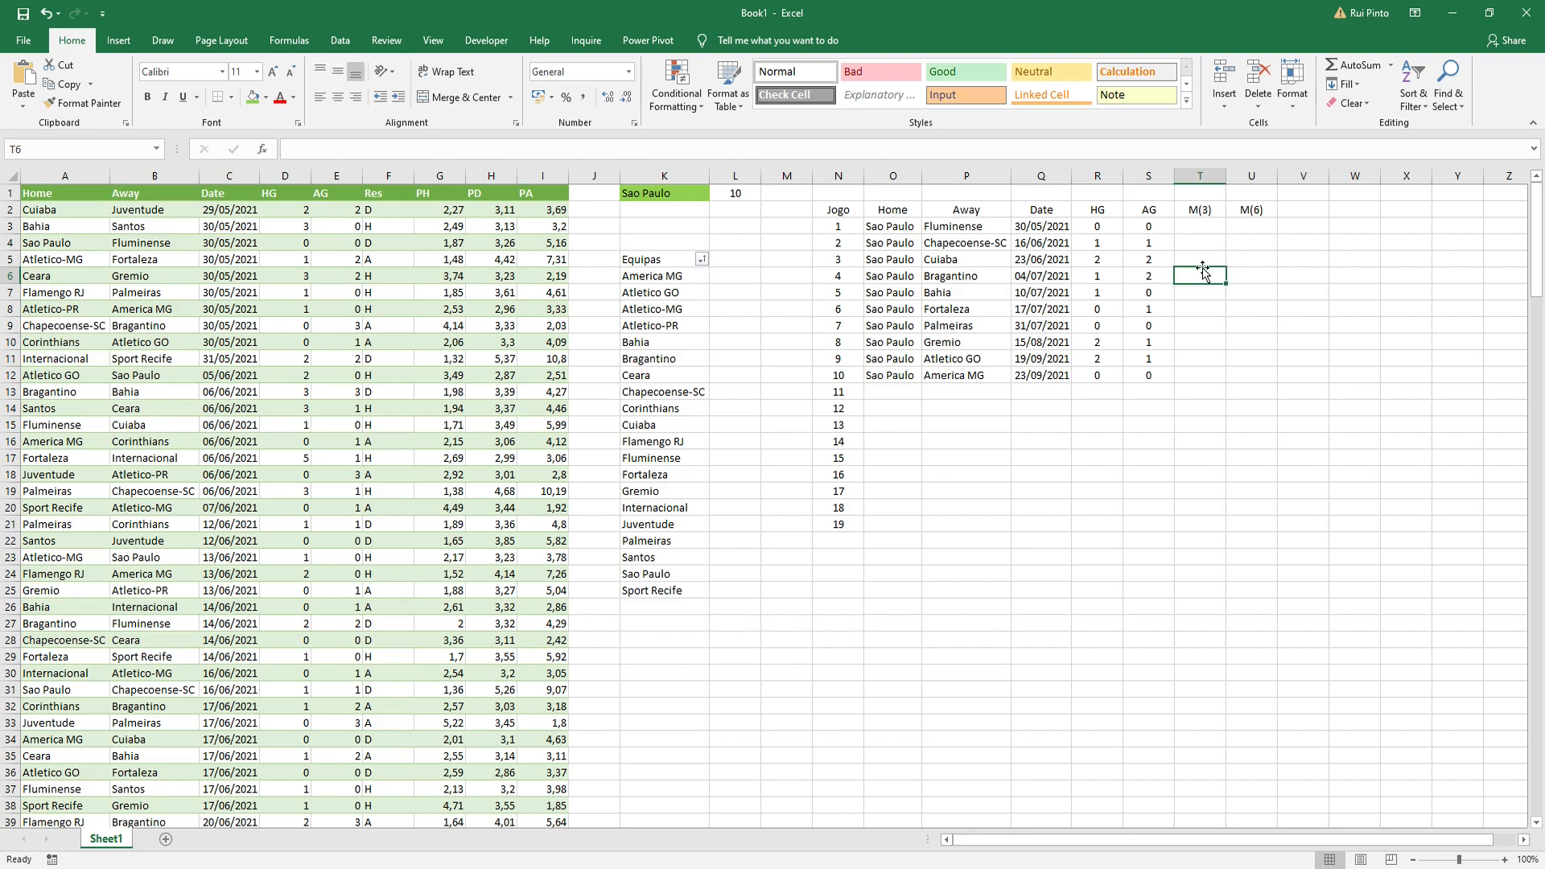
text(=avera)
key(Tab)
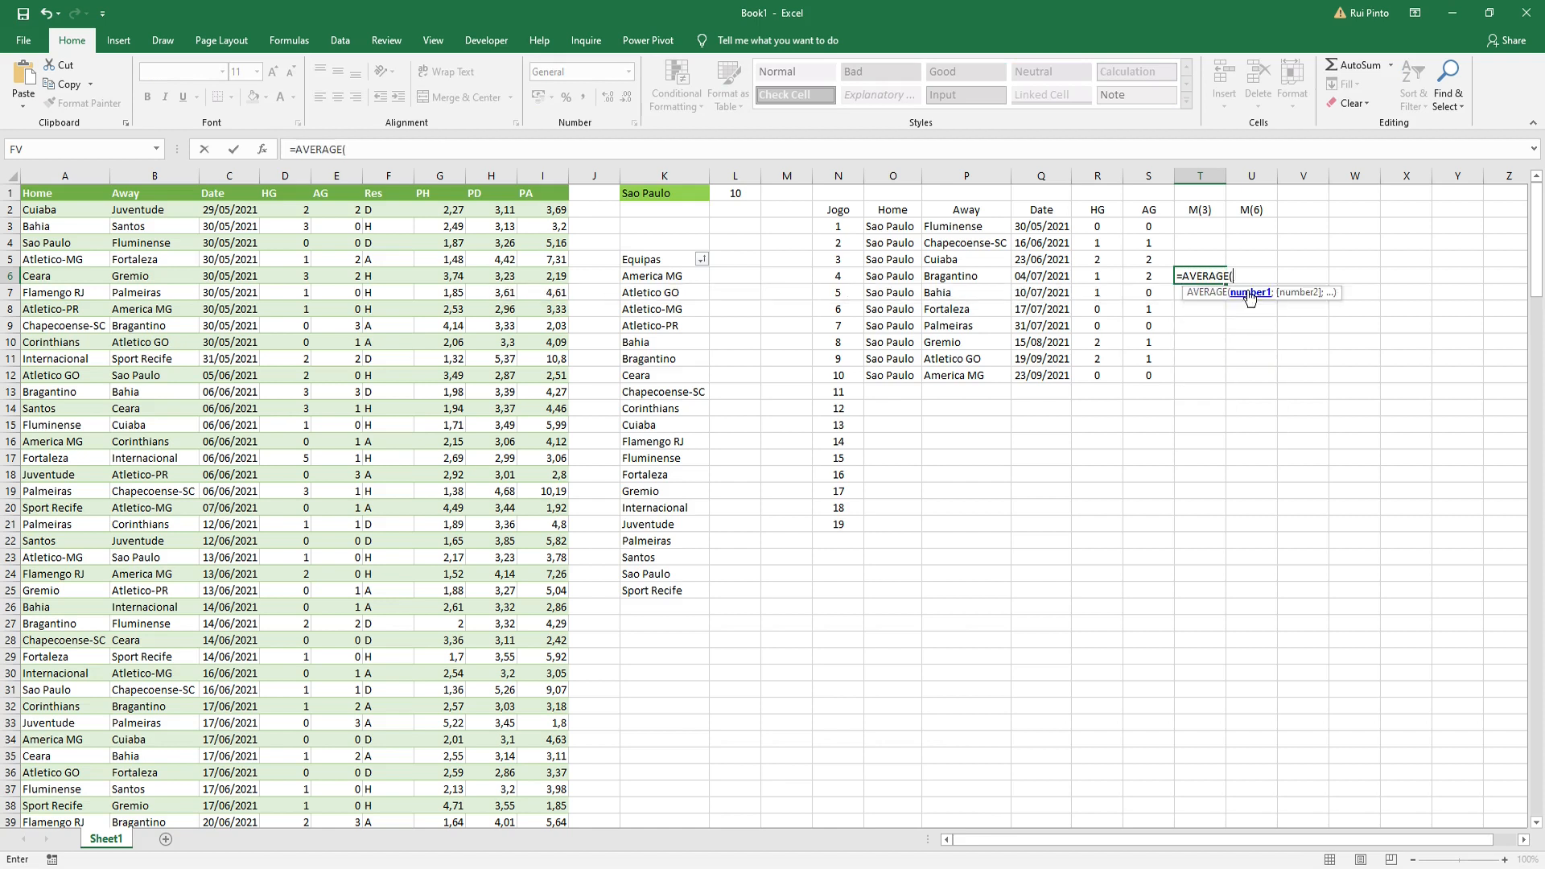
mouse_move(1120, 232)
mouse_down()
mouse_move(1116, 270)
mouse_move(1114, 256)
mouse_up()
click(417, 145)
text()-avera)
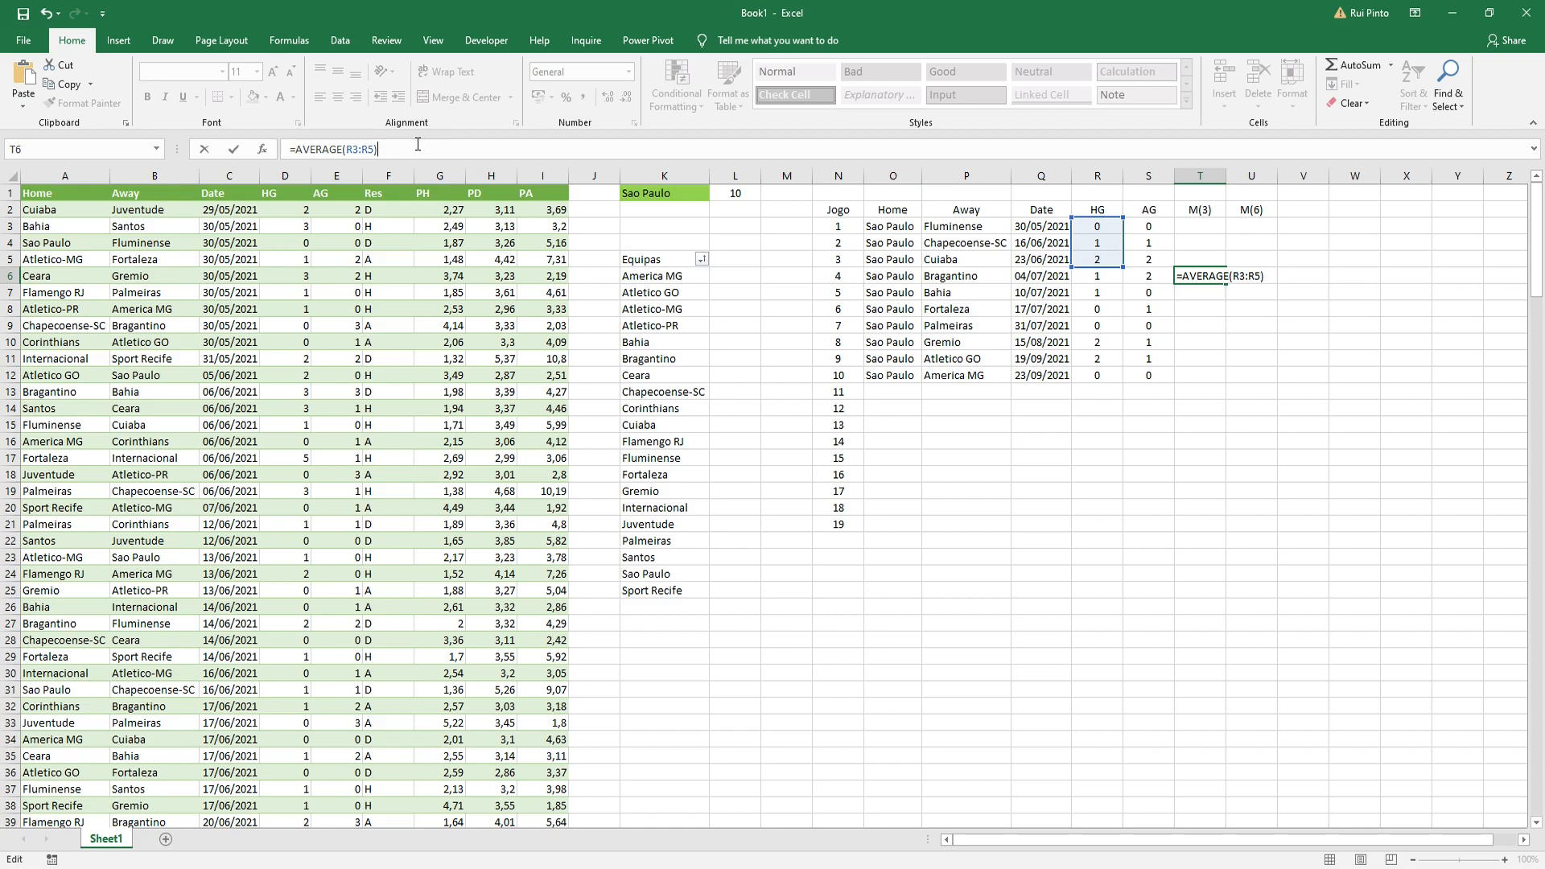
text(ge()
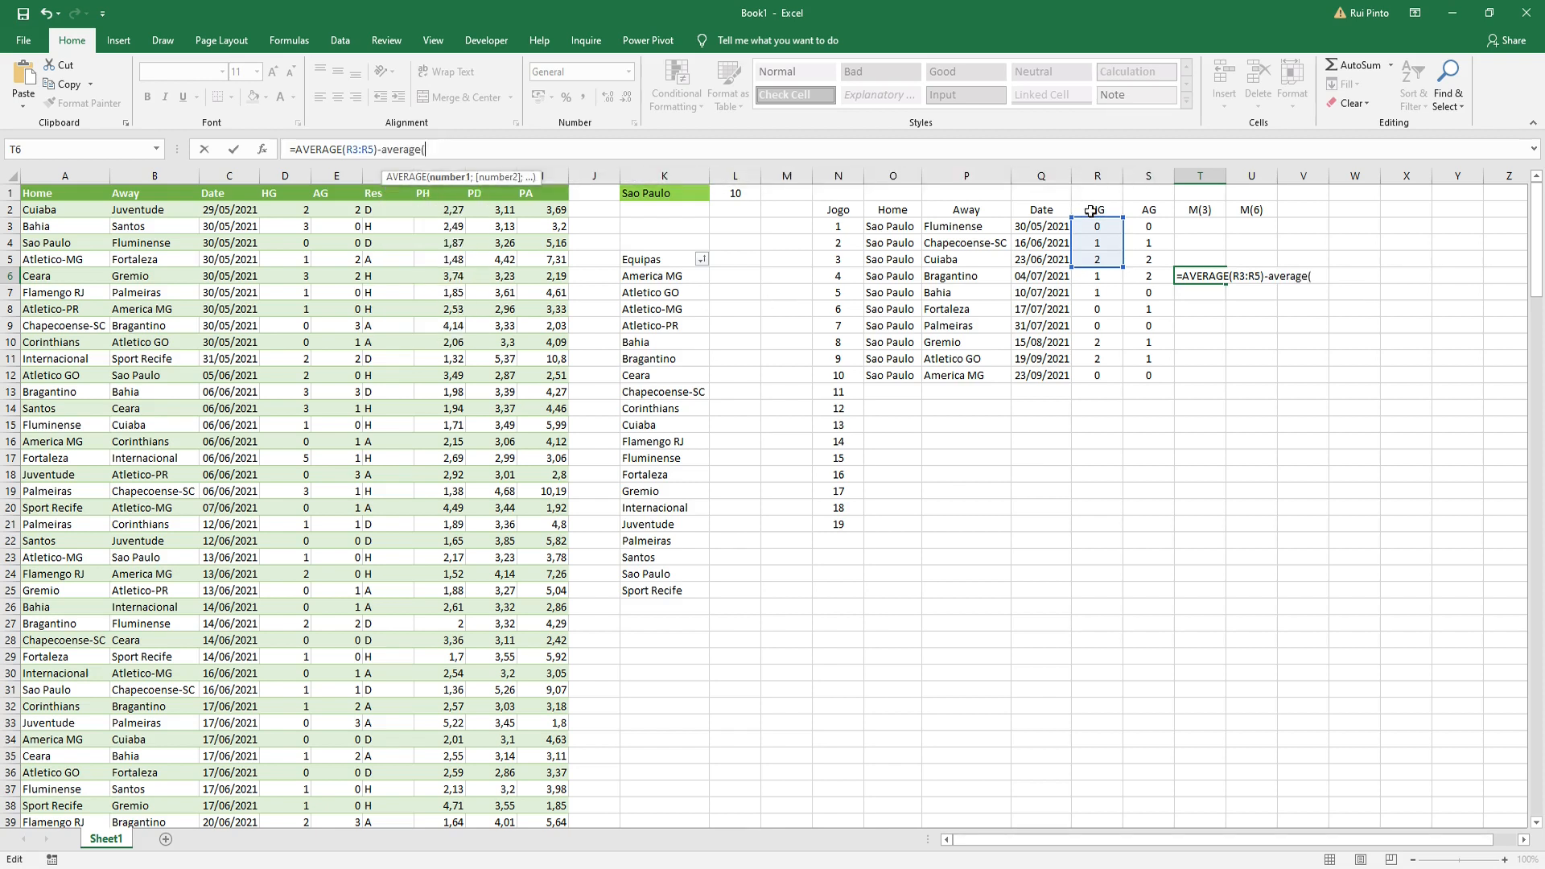
drag(1137, 228, 1152, 254)
text())
key(Return)
Step: Center the T6 result with two decimals and fill its formula down through T13
key(Up)
click(338, 97)
drag(1226, 283, 1211, 407)
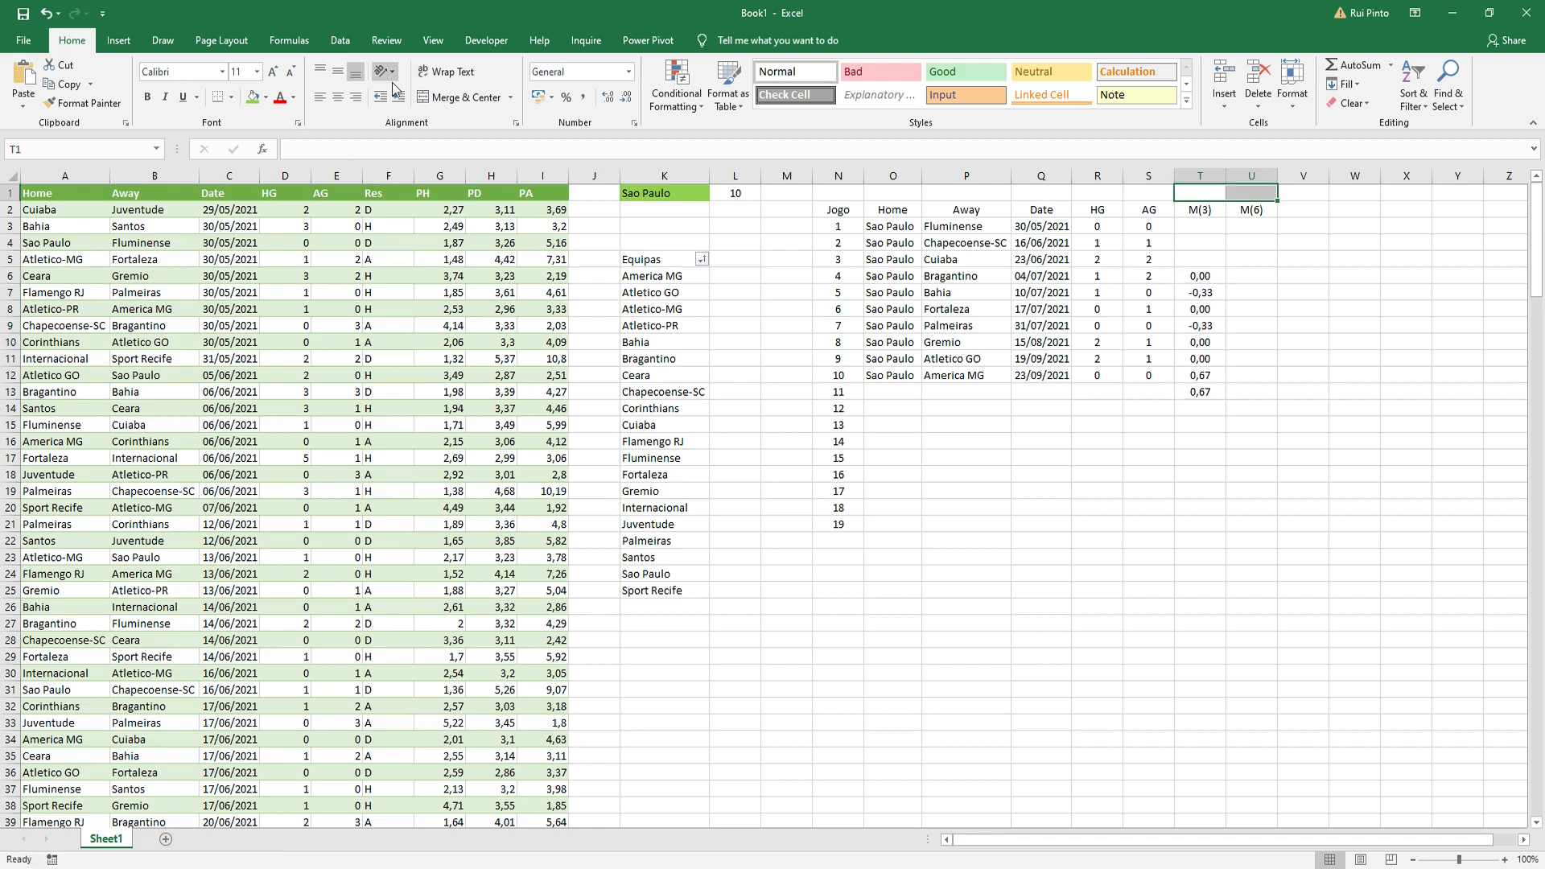
Step: Merge and center T1:U1 and enter the heading Diff Média Móvel
click(478, 95)
text(Dif)
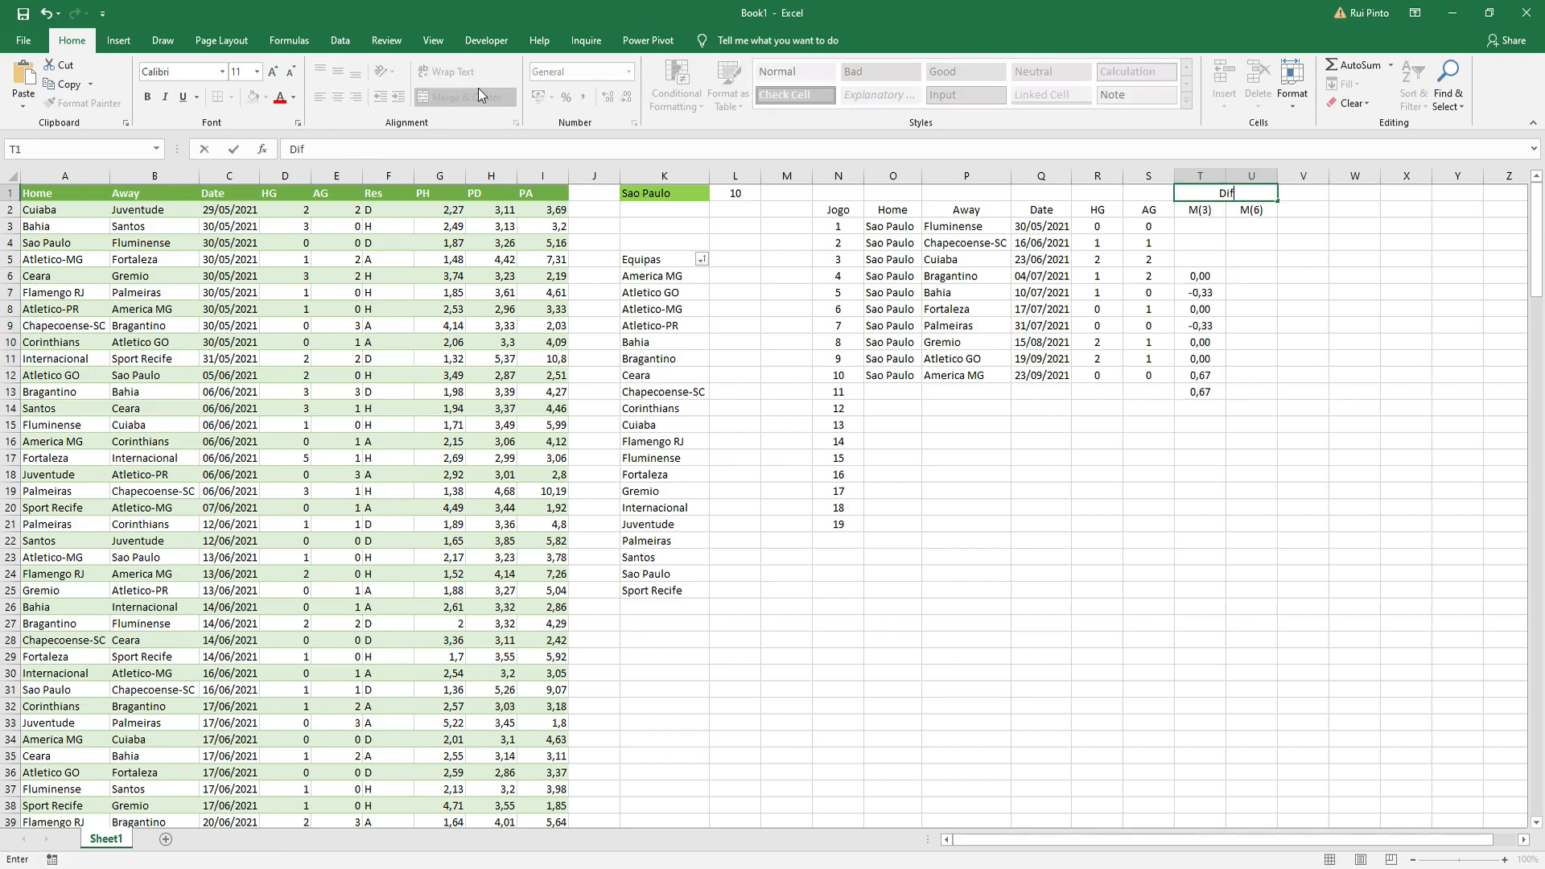
text(f Média Móvel)
key(Return)
Step: Examine the M(3) formulas in T6 and T7 against the HG and AG goal values they reference
click(1204, 279)
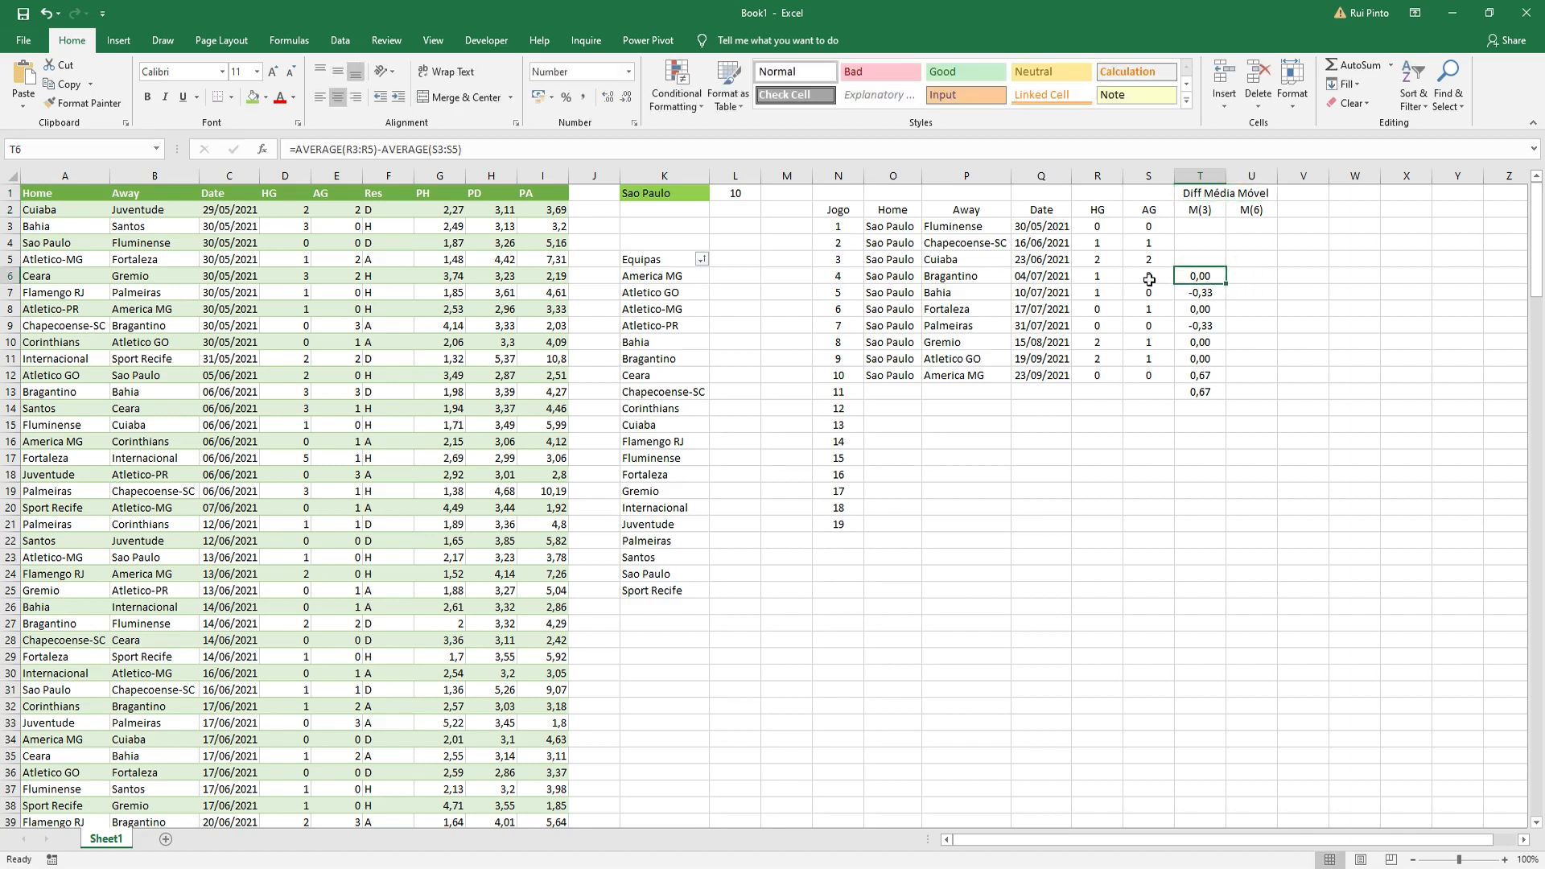
click(1205, 295)
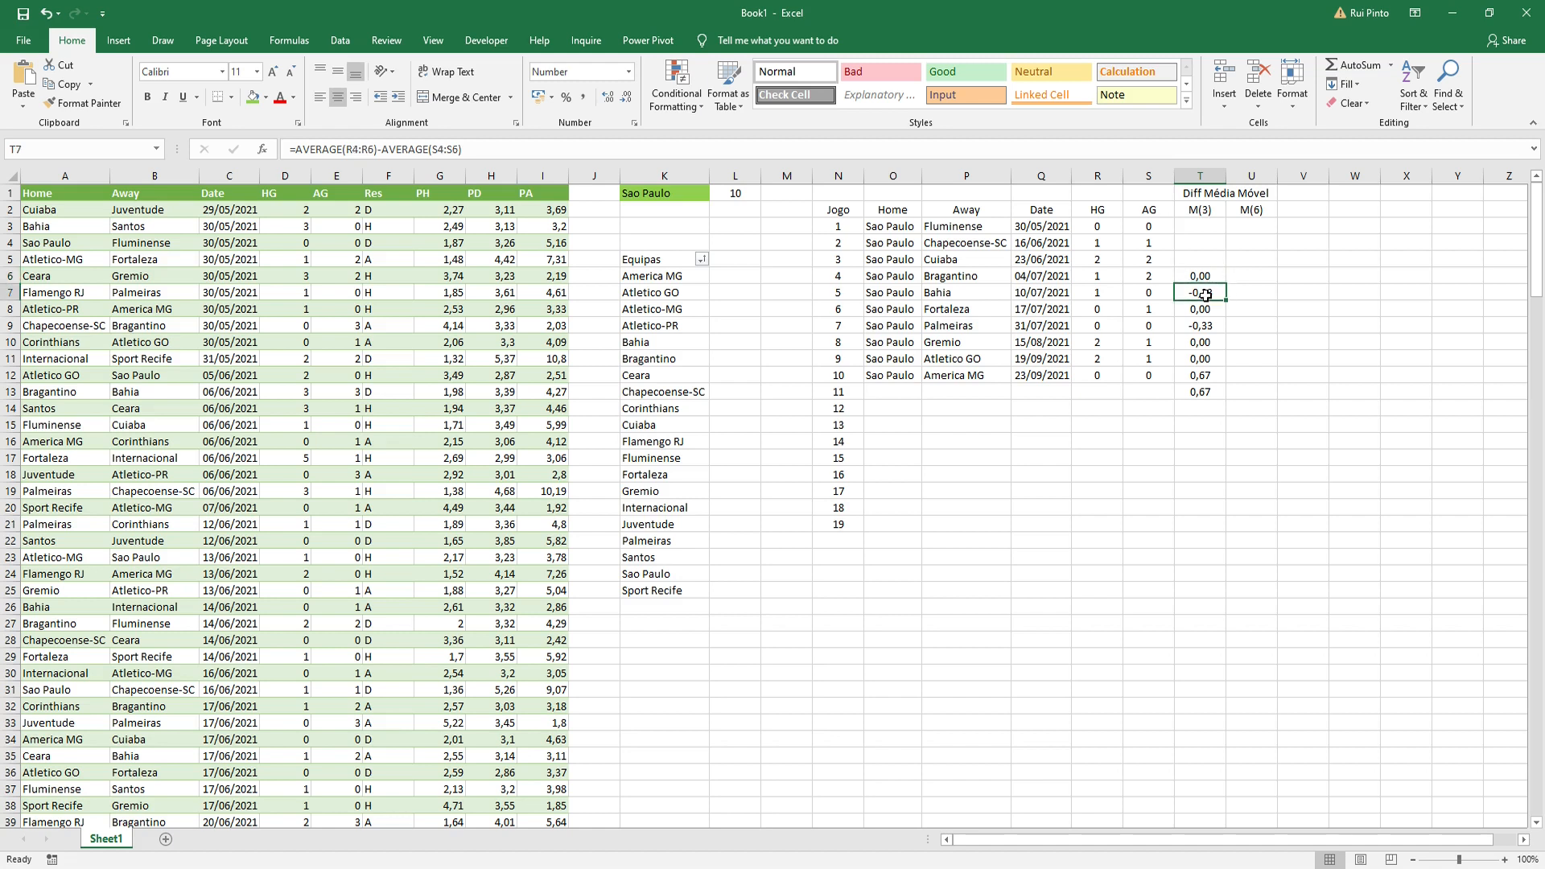
double_click(1205, 296)
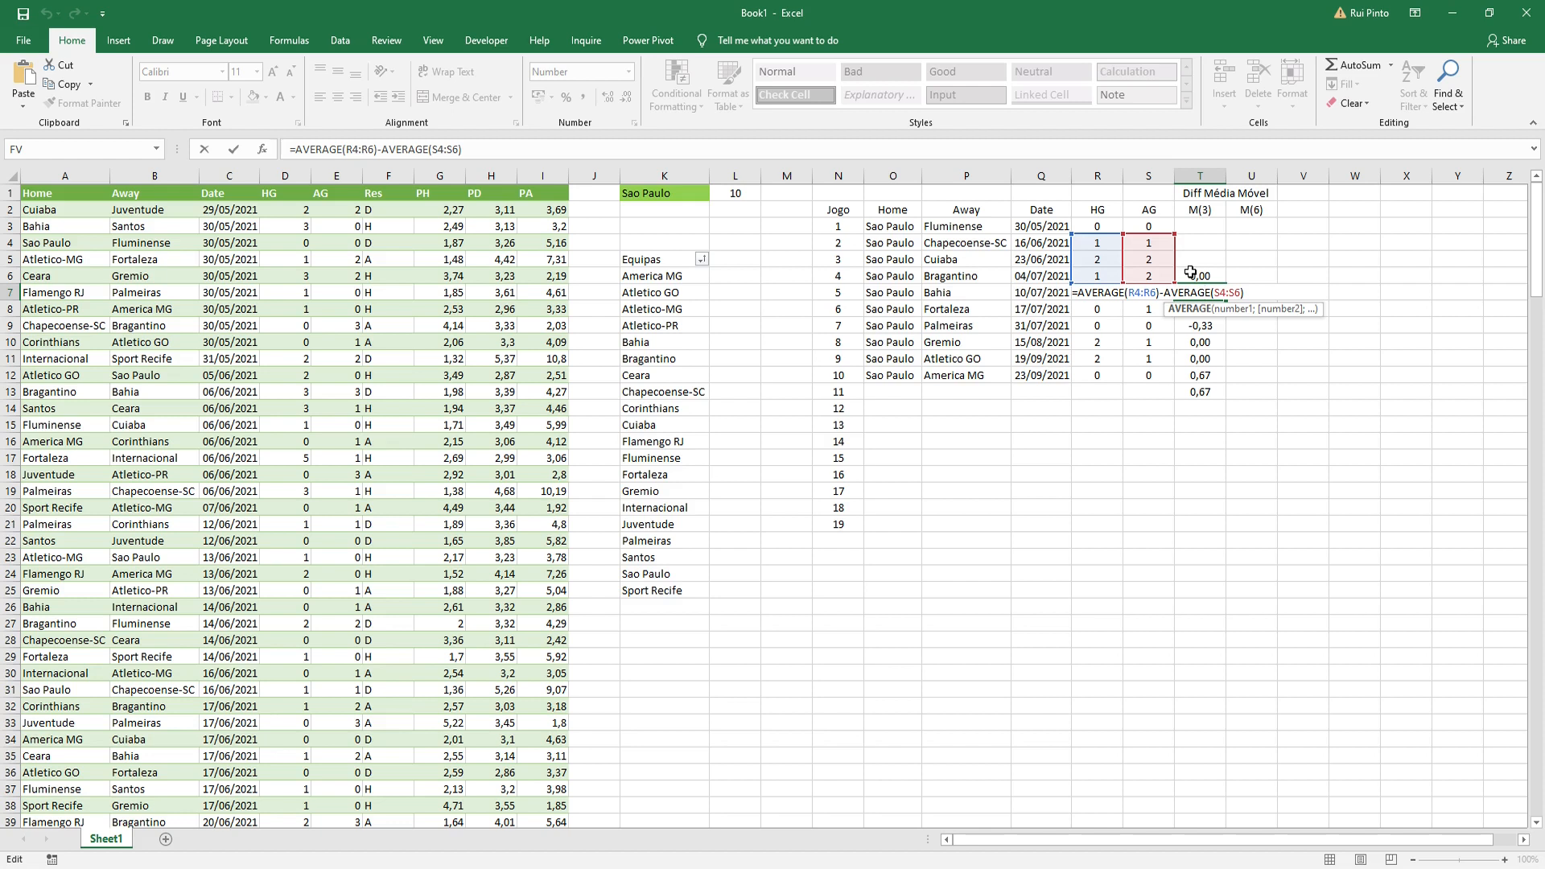
key(Escape)
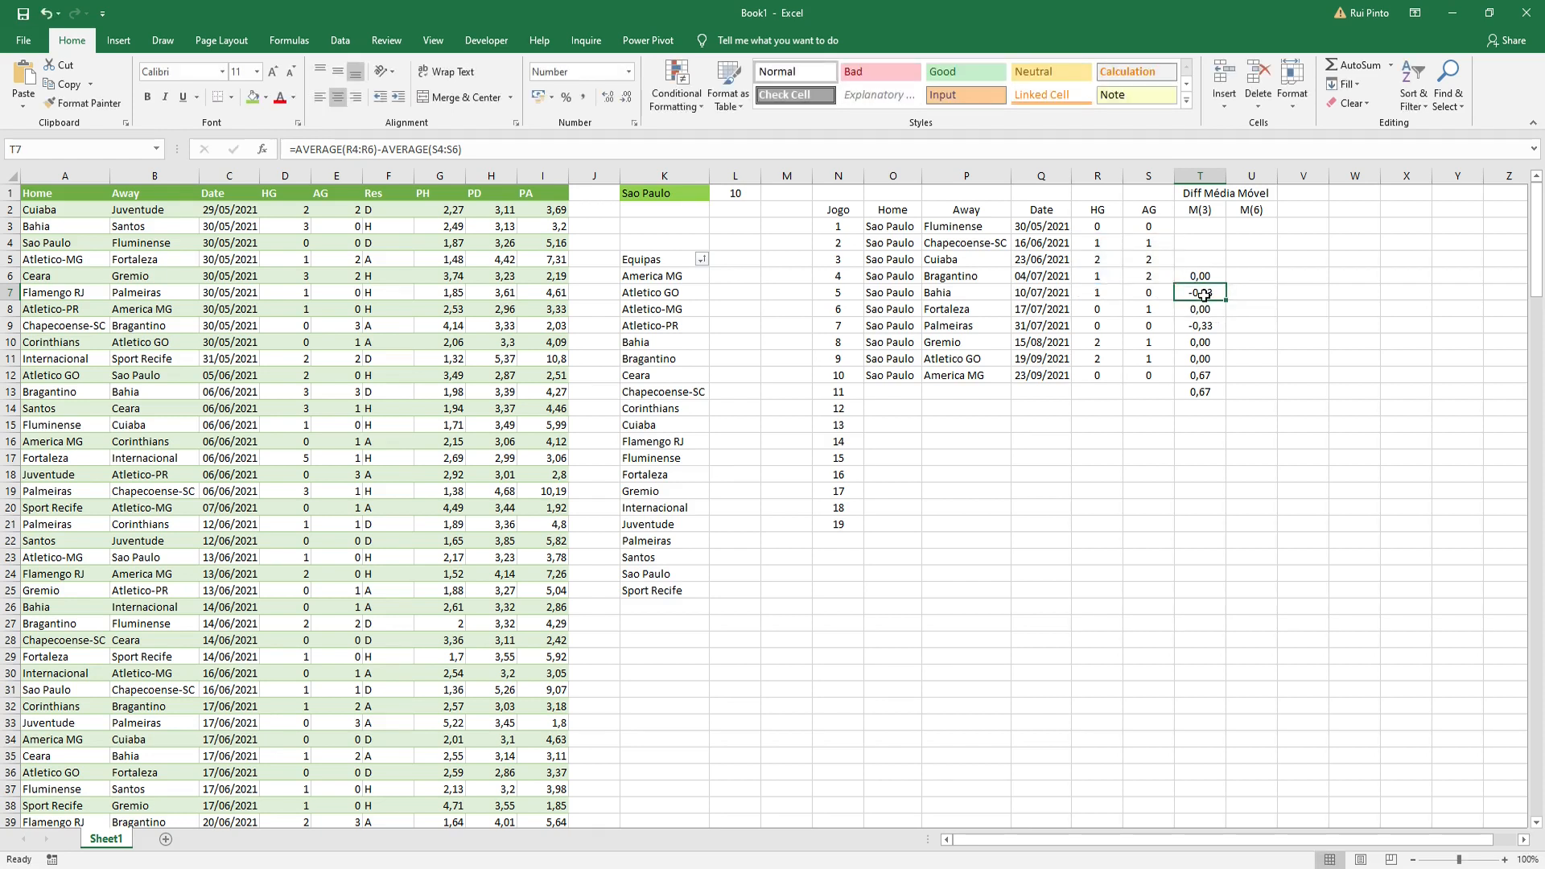
click(1216, 275)
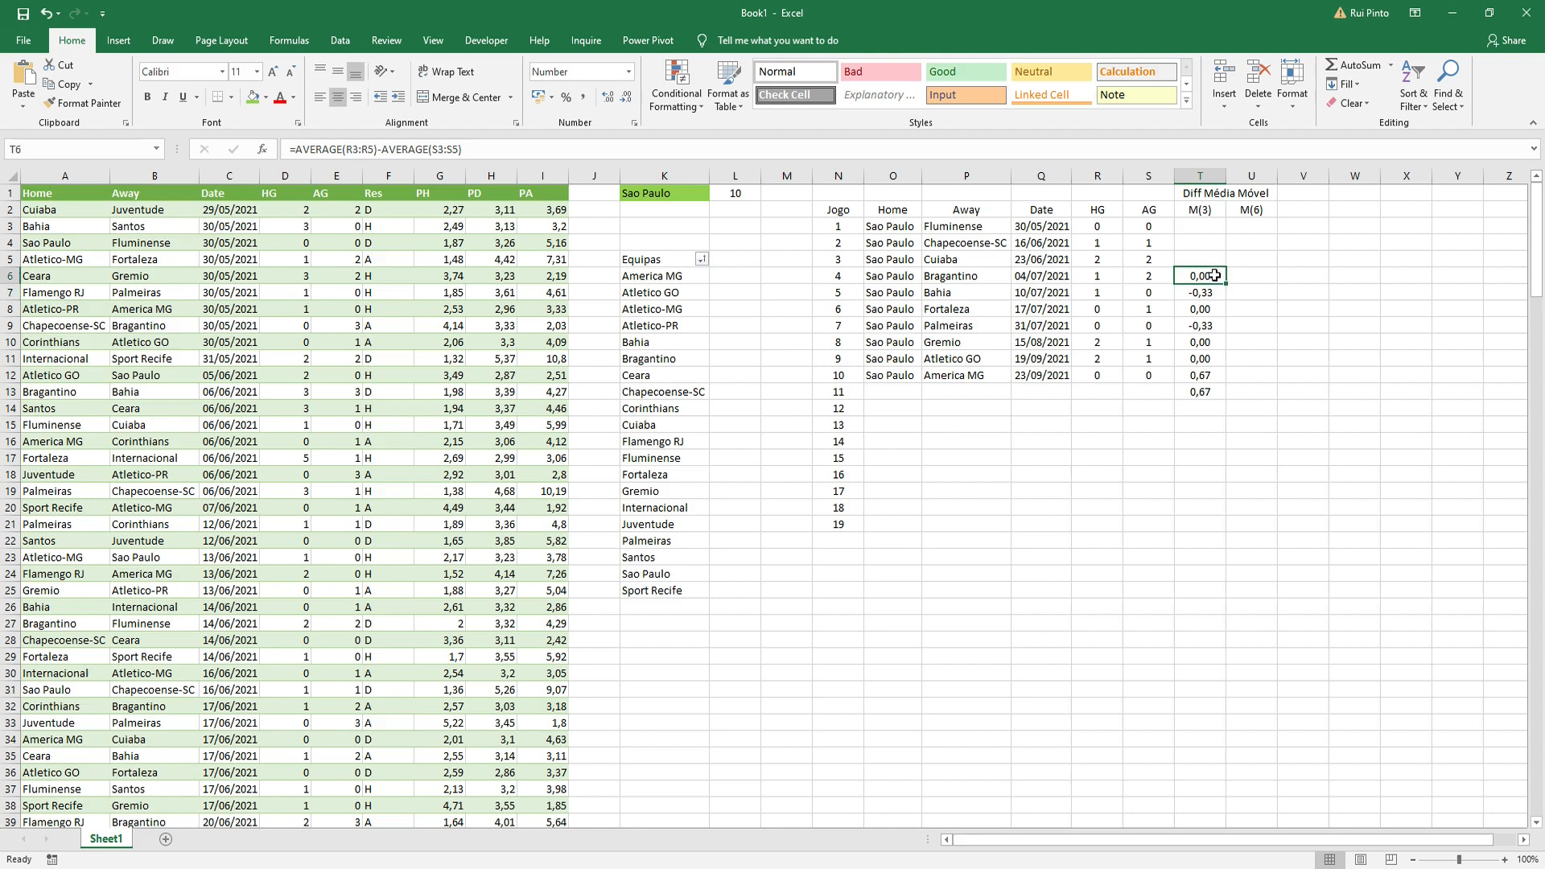
click(1210, 294)
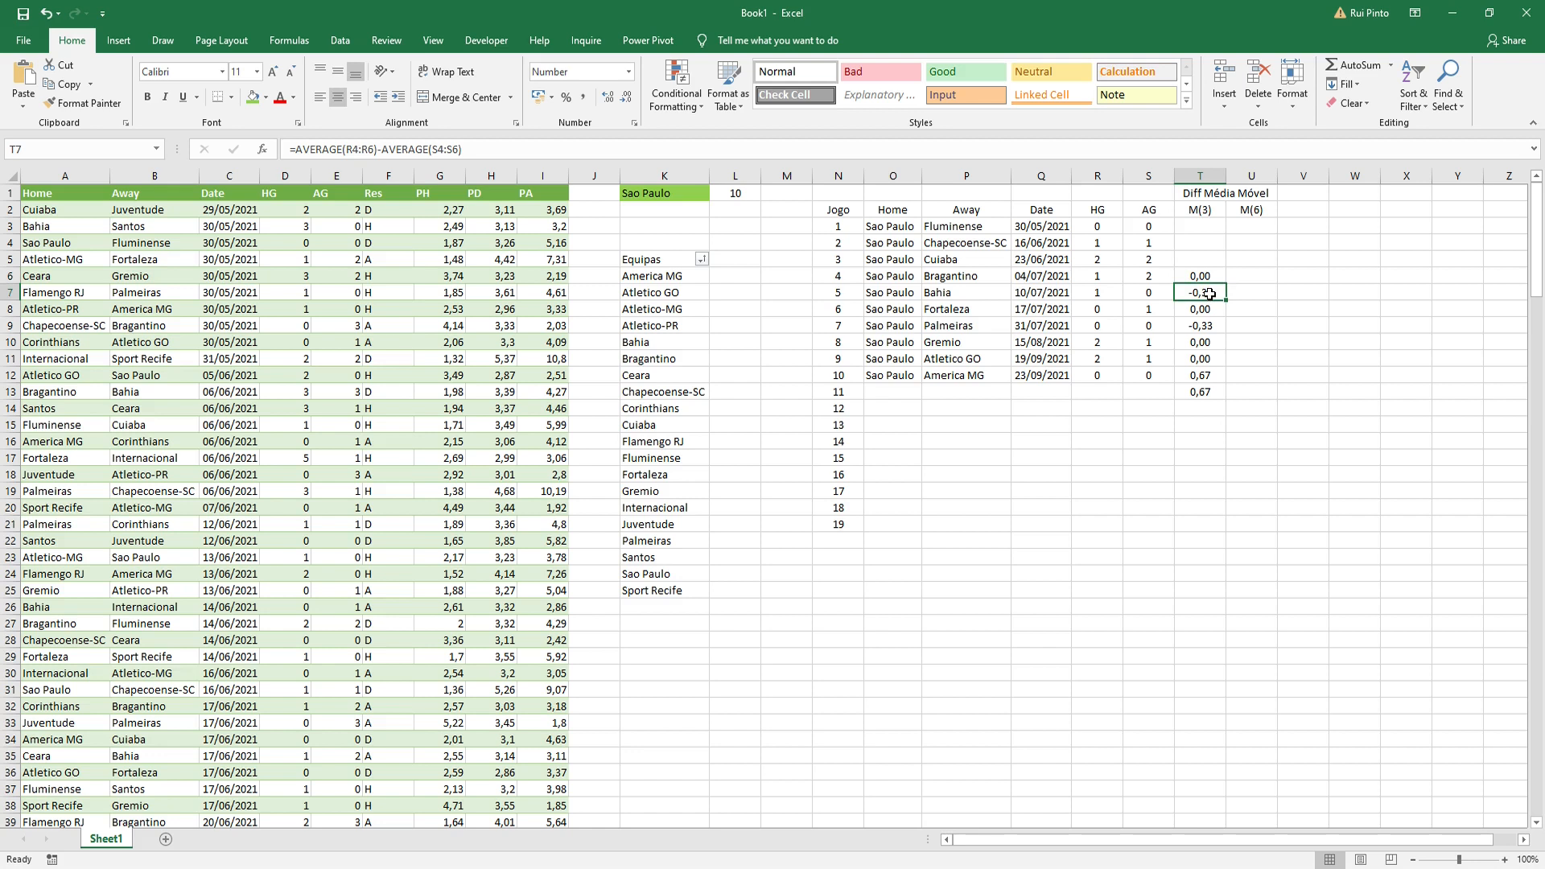
click(1104, 276)
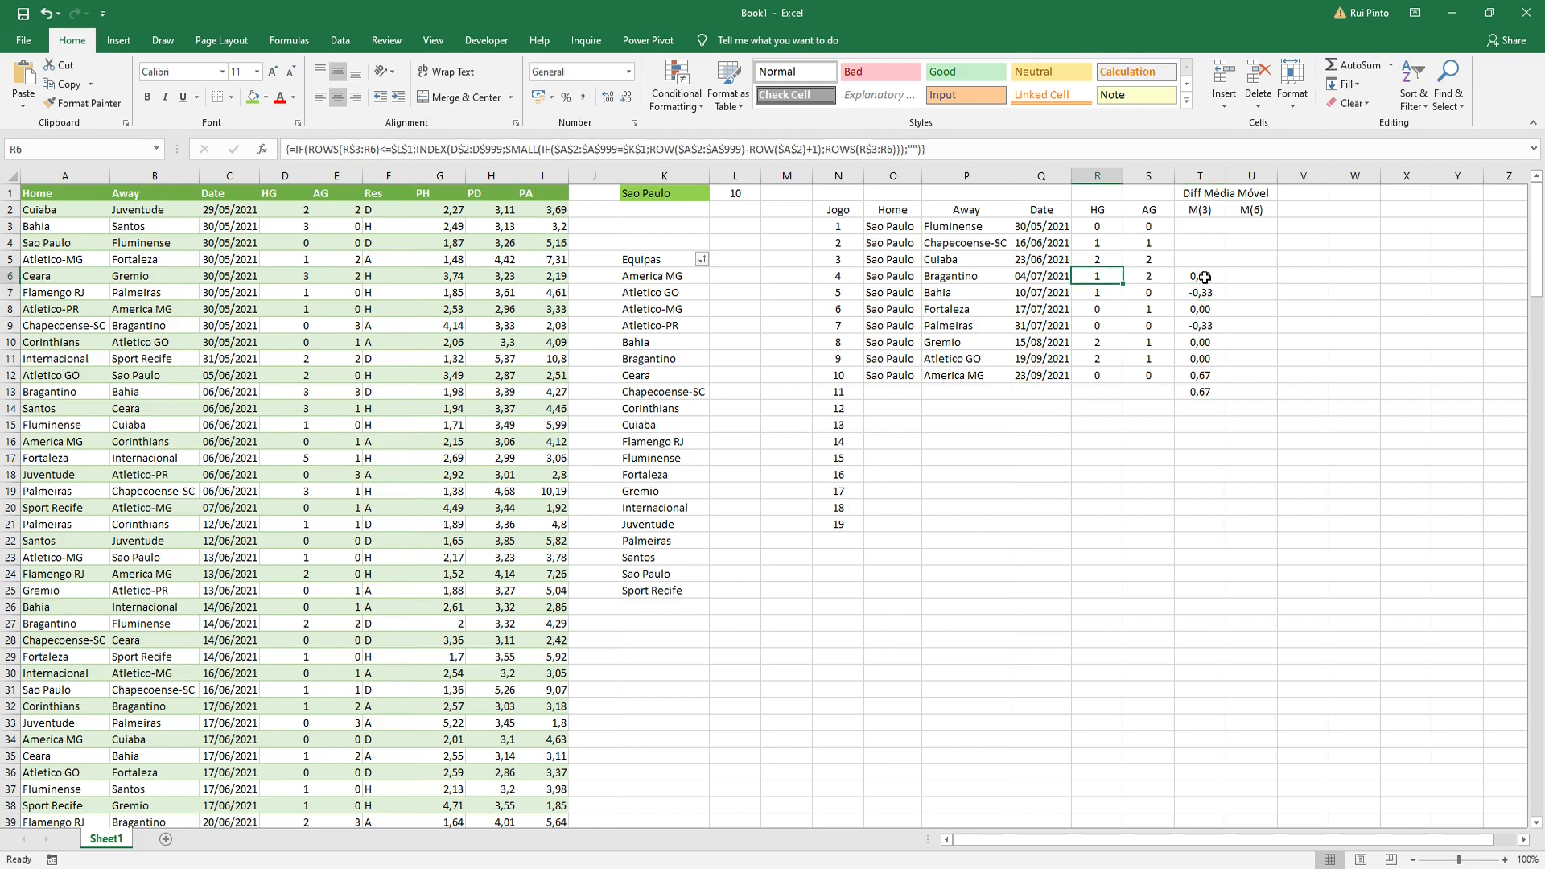
click(1210, 294)
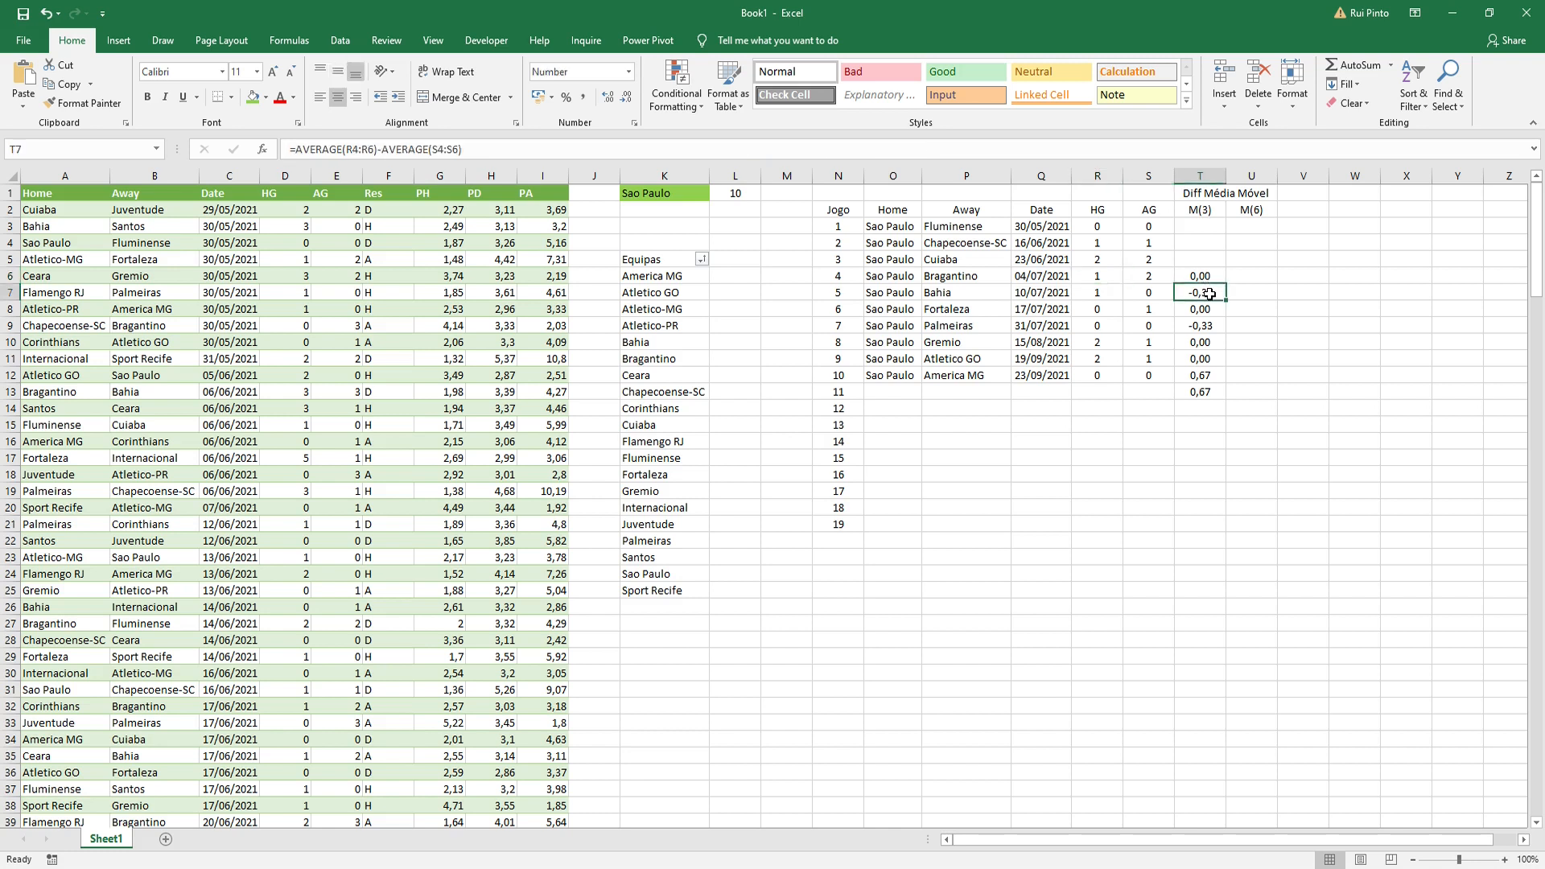
drag(1105, 249, 1137, 278)
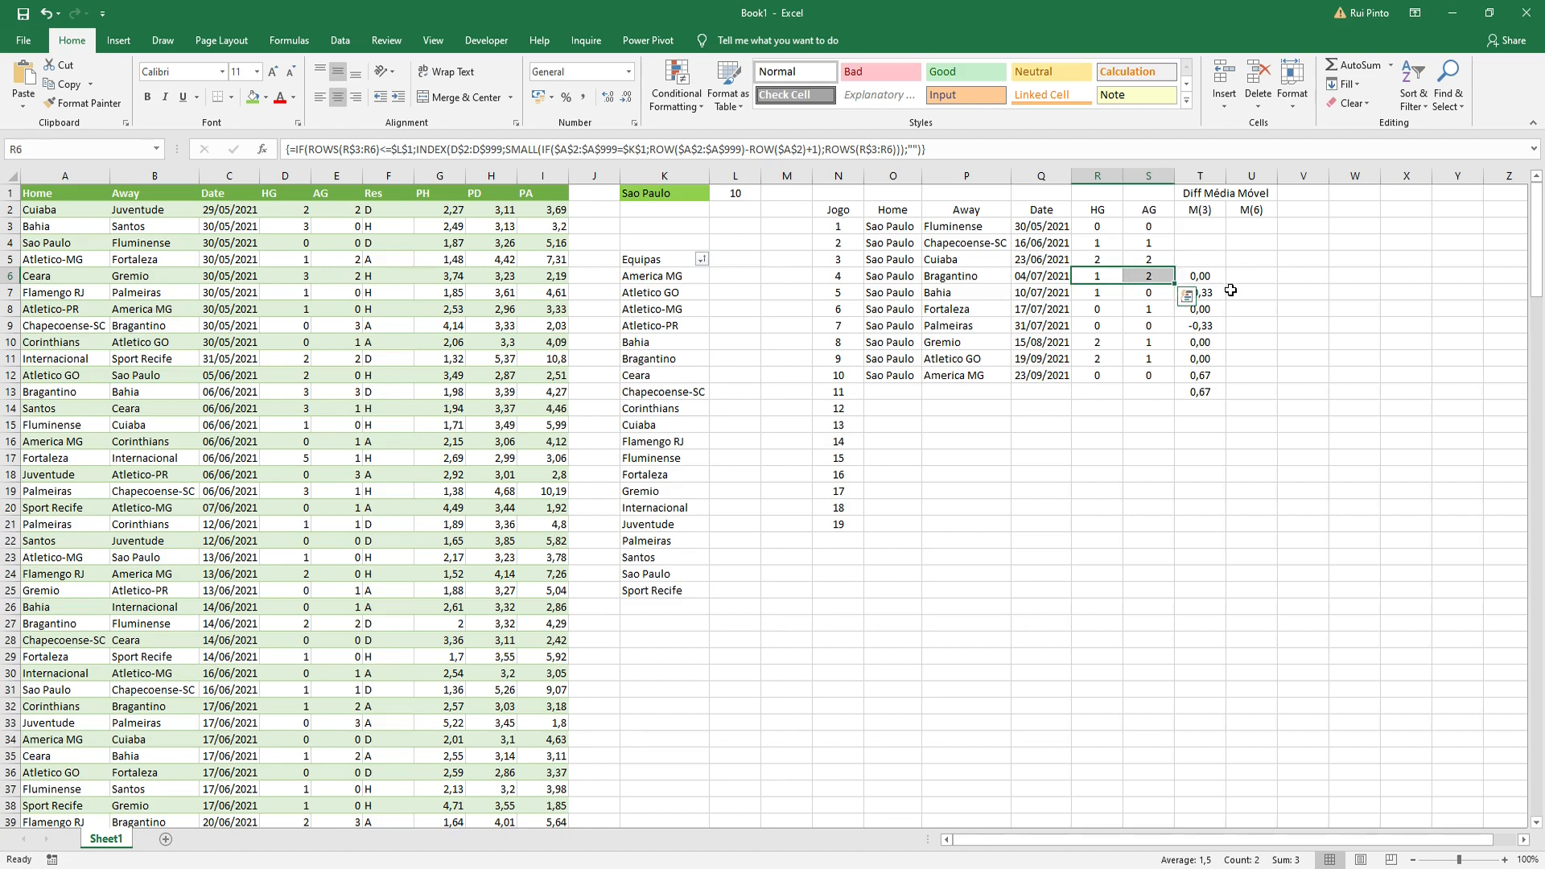
click(1215, 292)
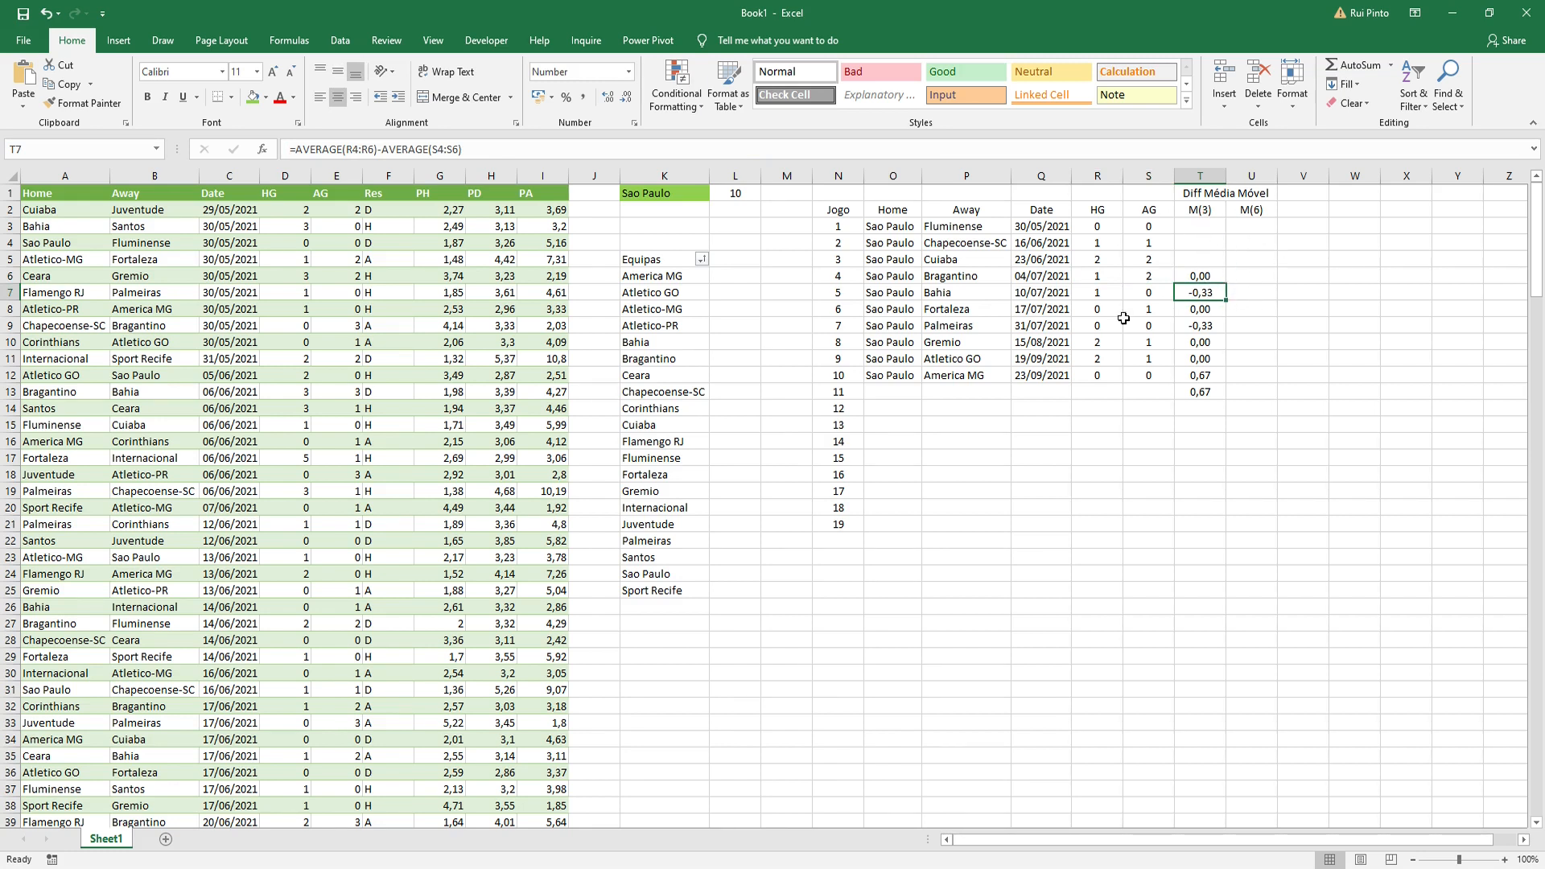
Step: Enter =AVERAGE(R3:R8)-AVERAGE(S3:S8) in U9, fill it down through U13, and check the row 13 results
click(1248, 310)
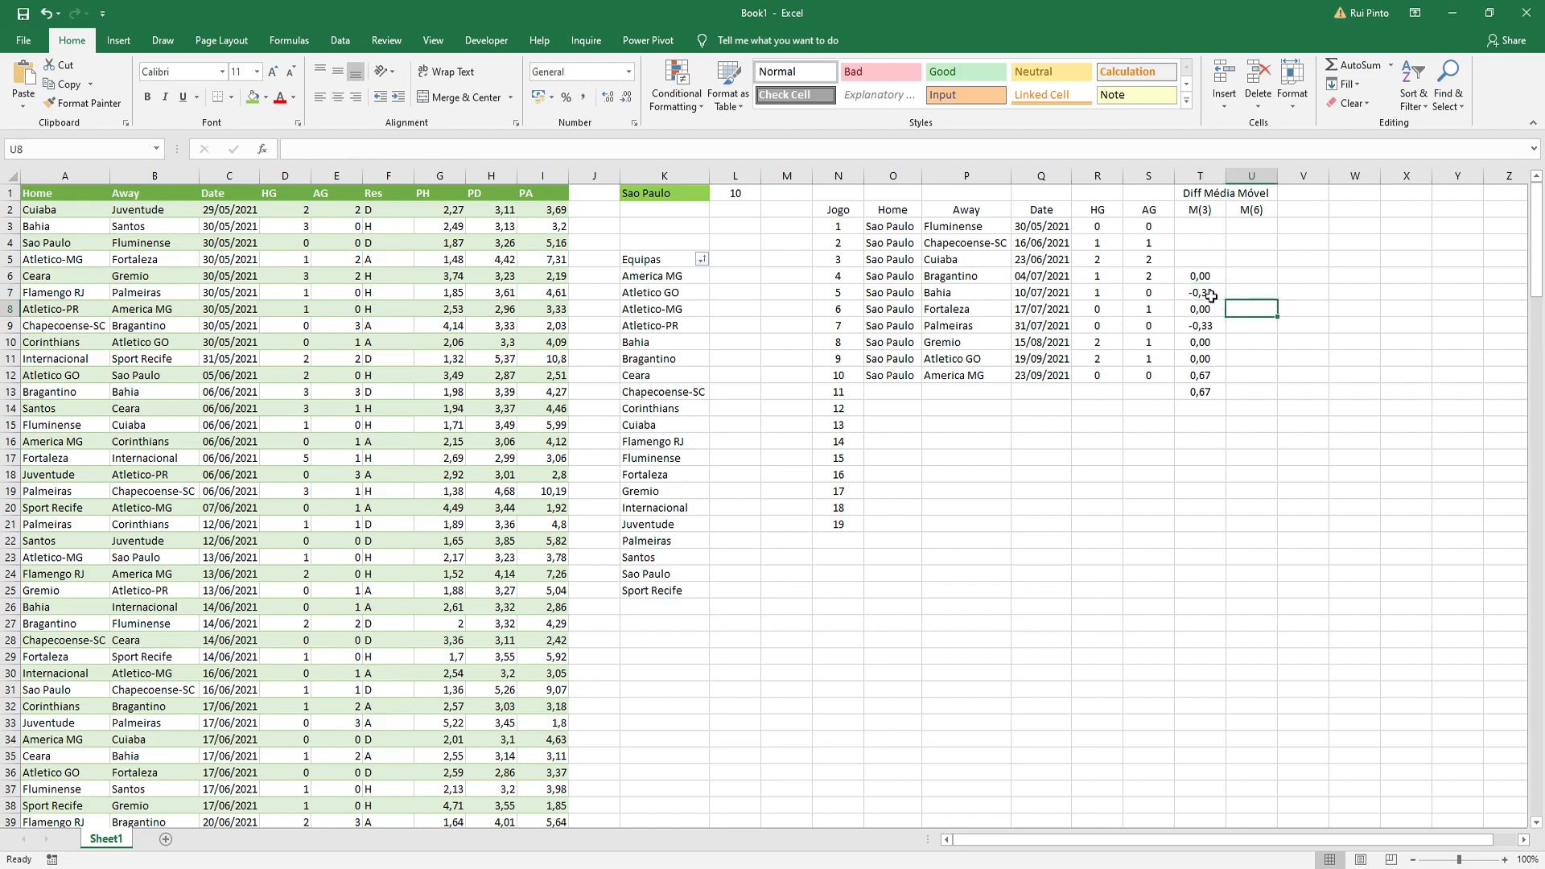
click(1212, 309)
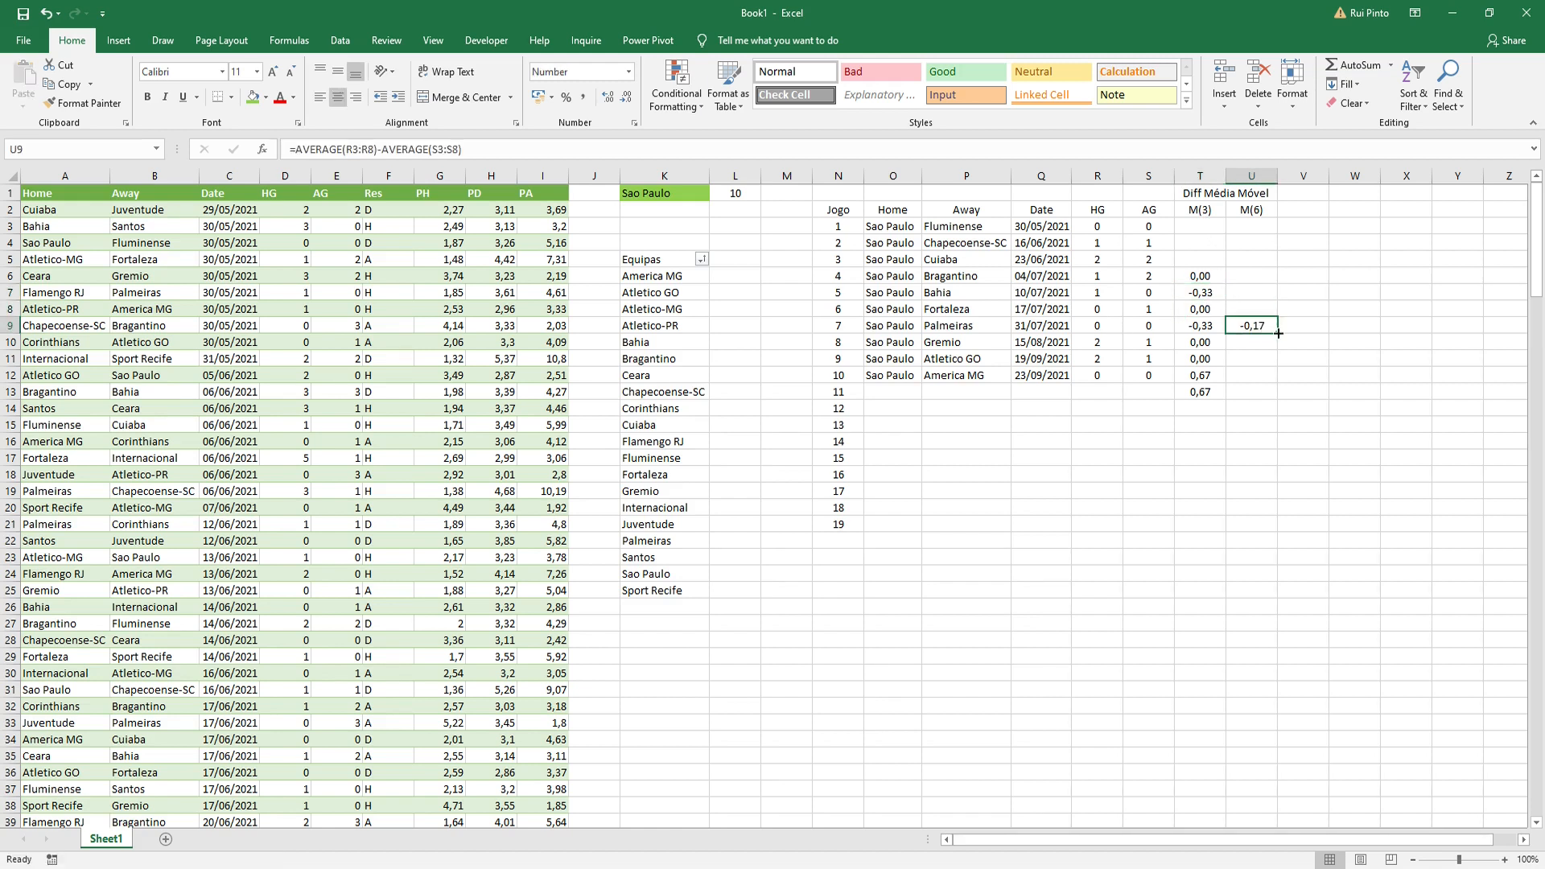
drag(1277, 333, 1277, 400)
click(833, 397)
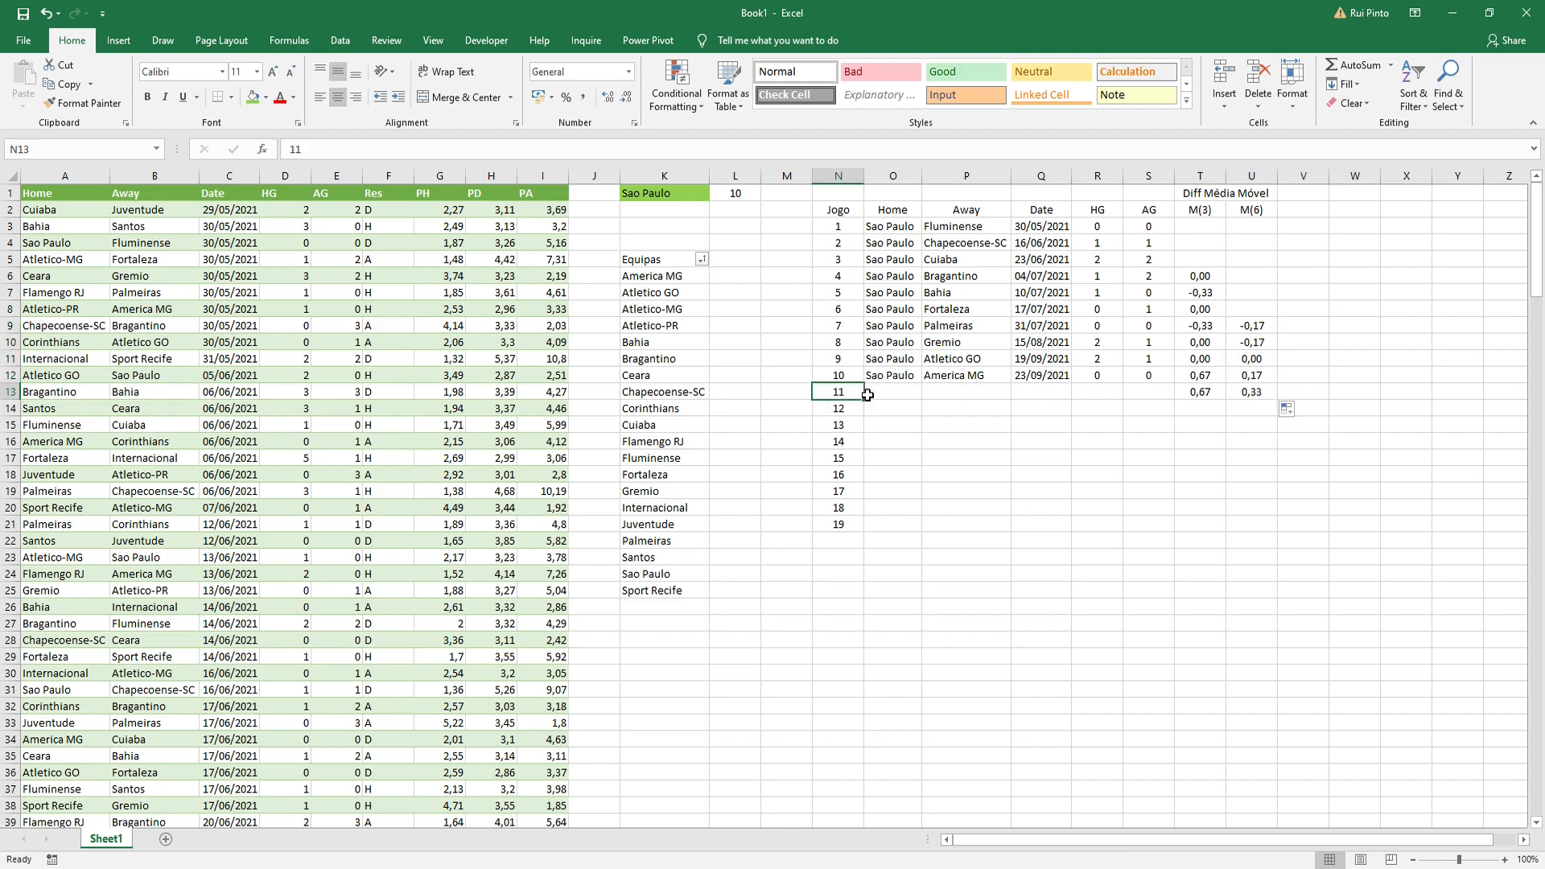
click(1214, 395)
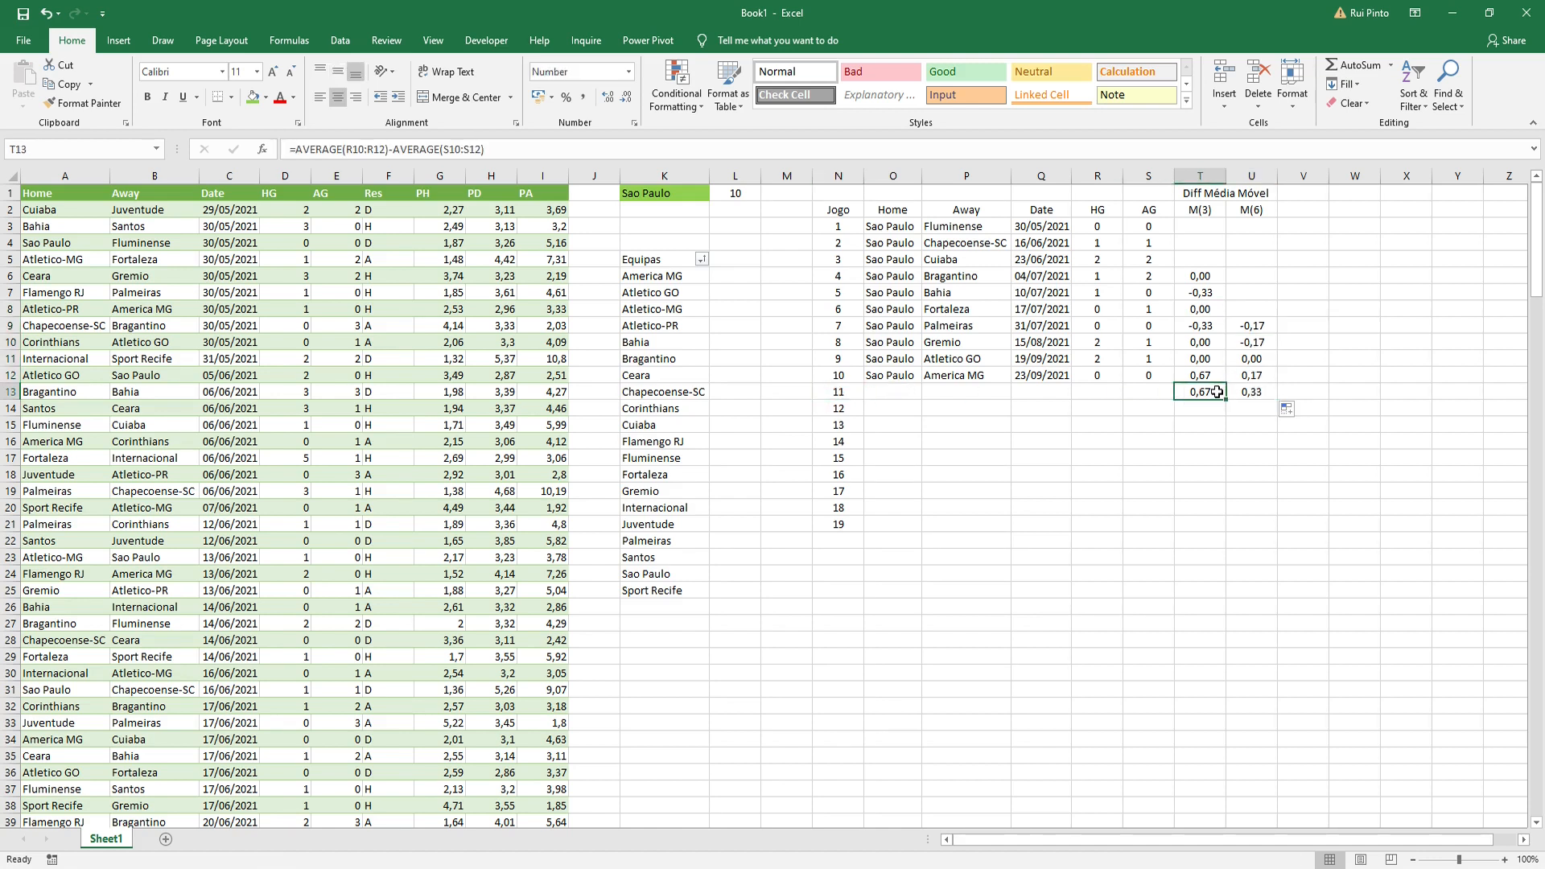
double_click(1266, 393)
key(Escape)
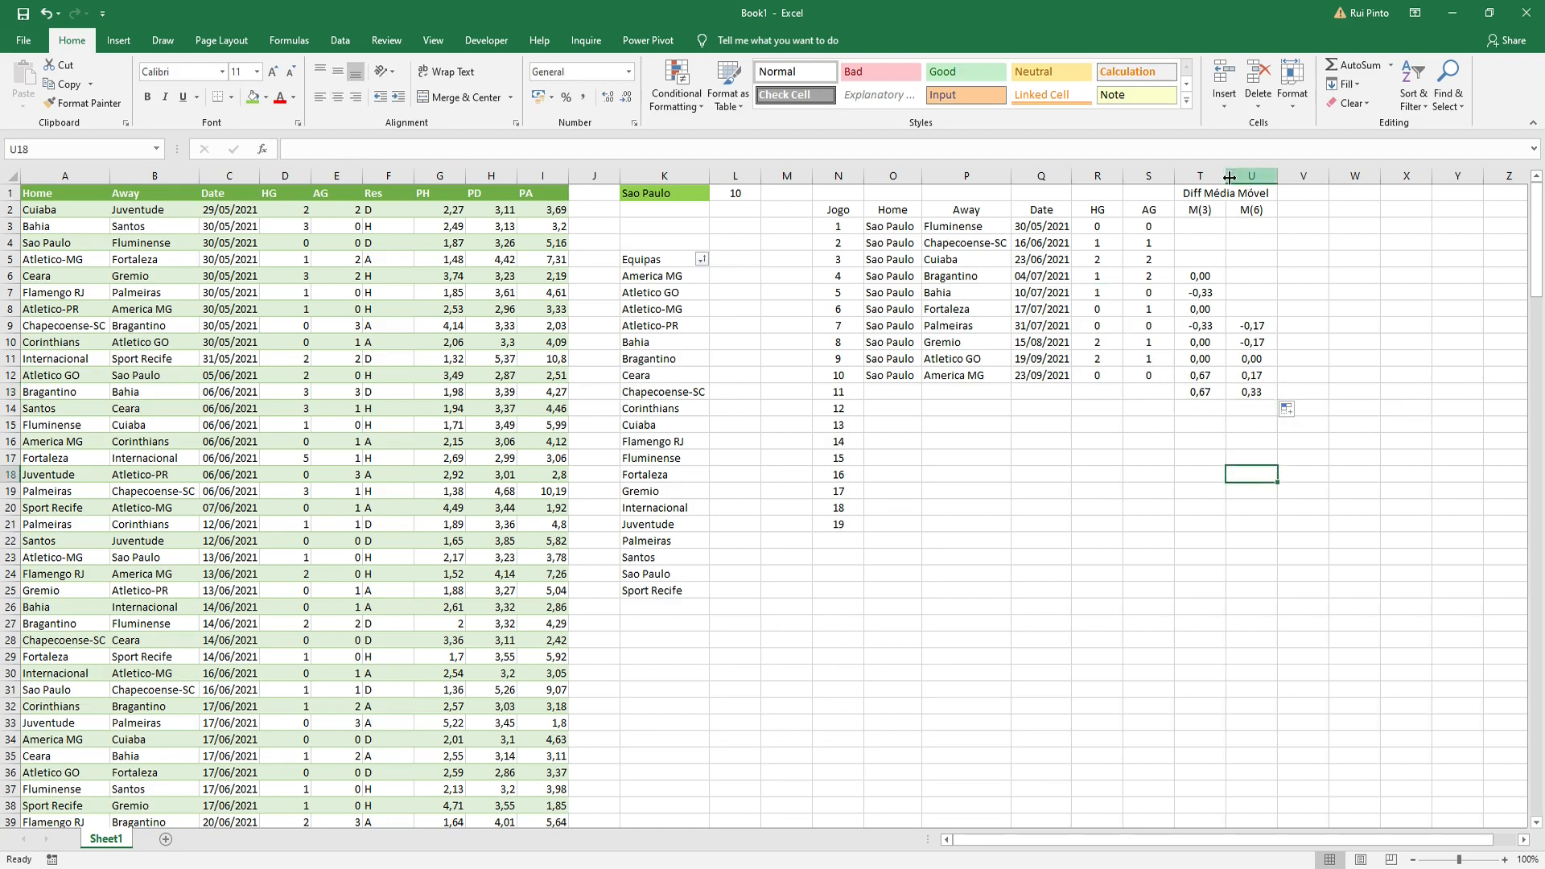
Step: Insert a recommended line chart from the M(3) and M(6) data in T2:U13
drag(1193, 193, 1266, 393)
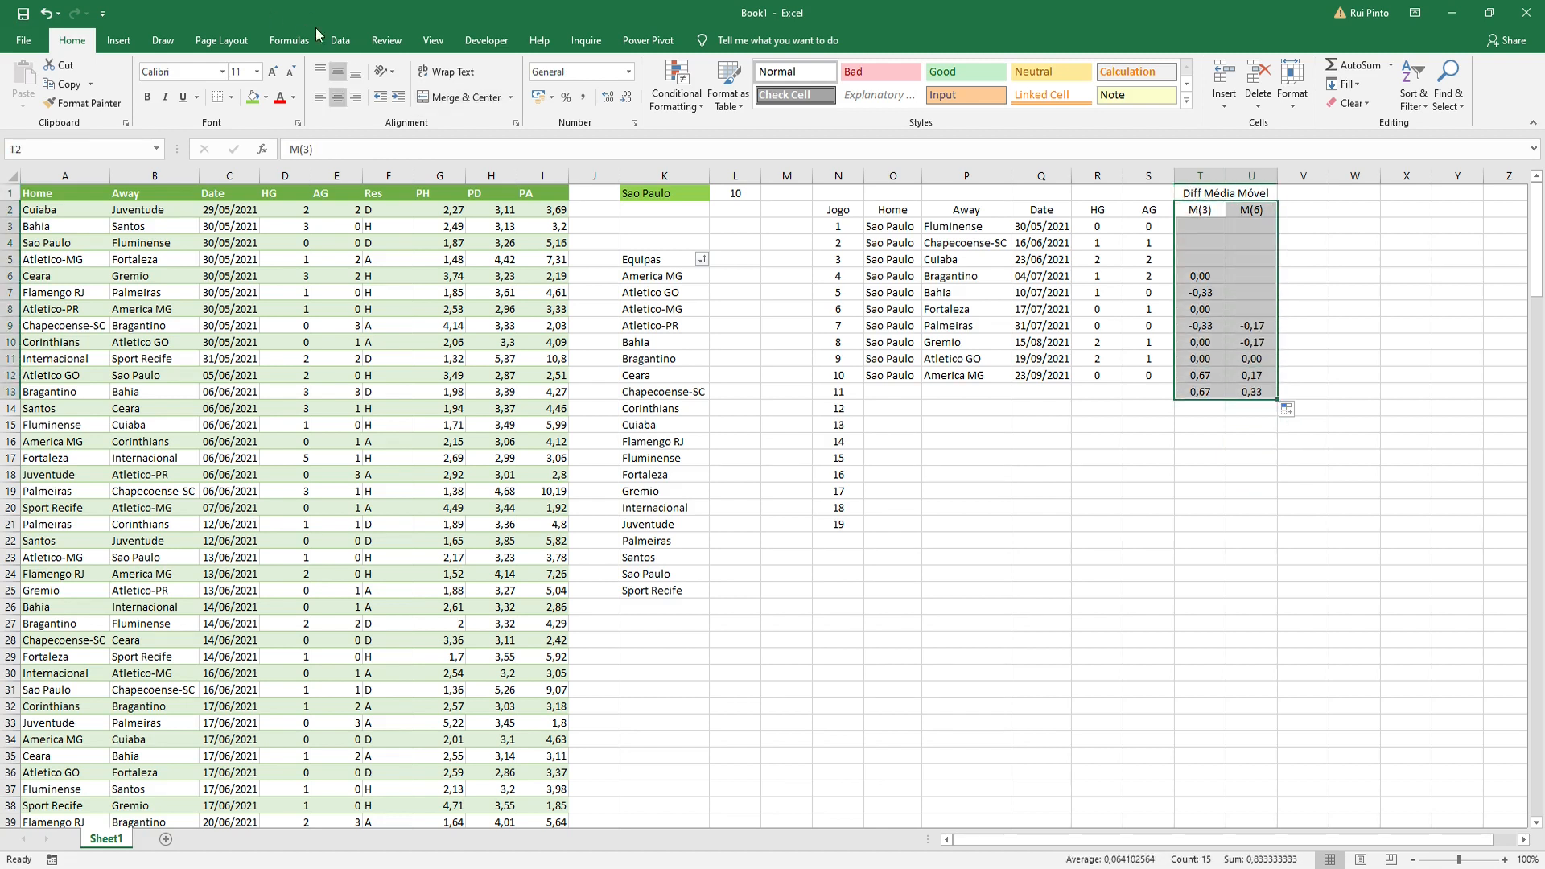
click(334, 38)
click(162, 40)
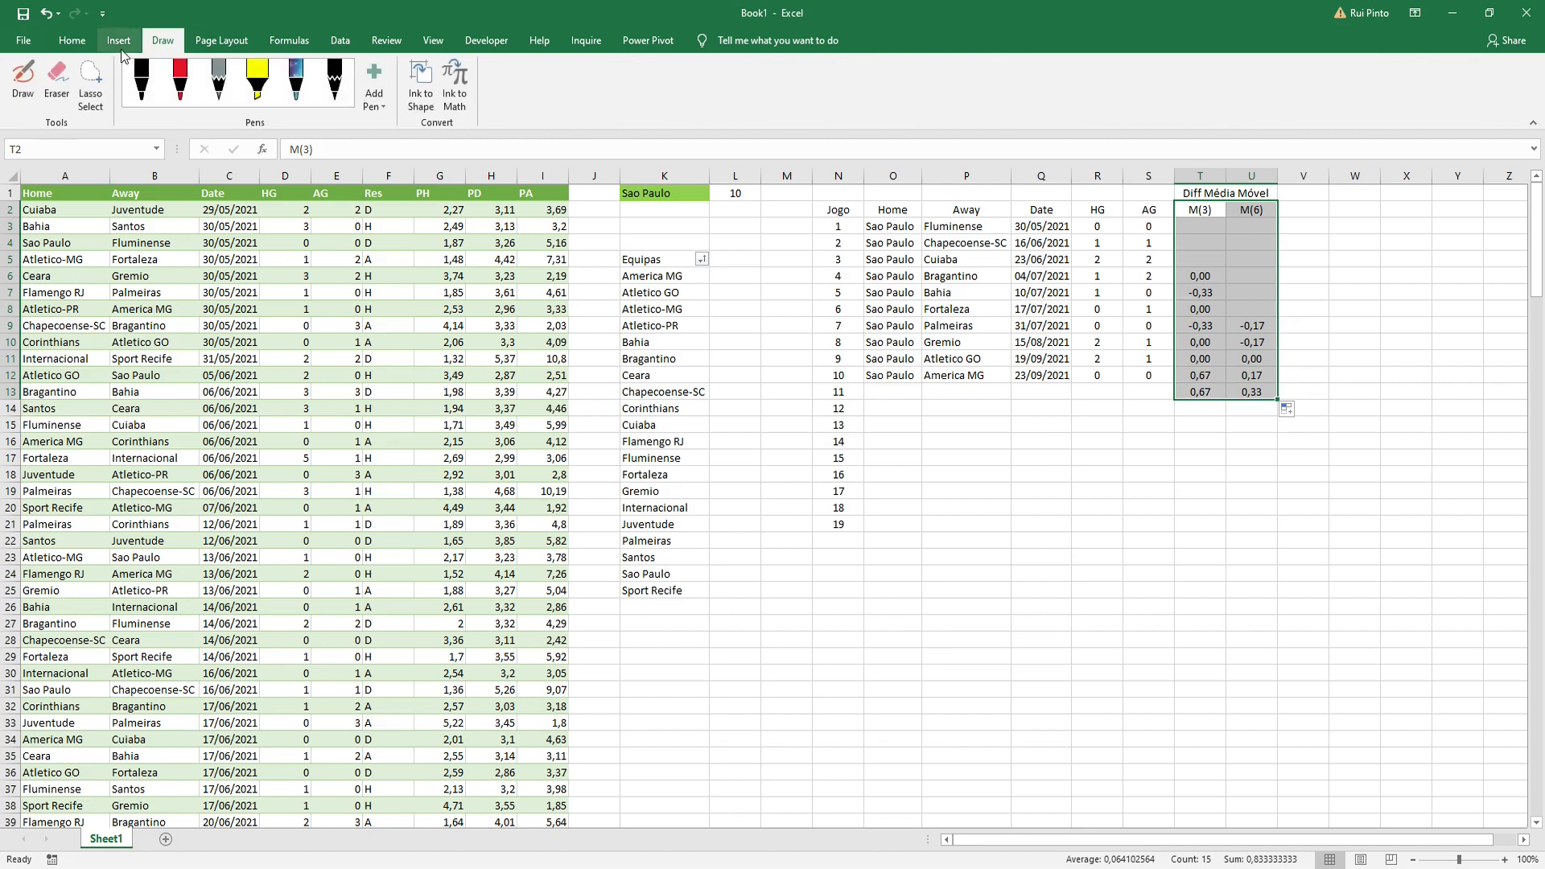
click(118, 40)
click(684, 91)
key(Down)
key(Down)
key(Down)
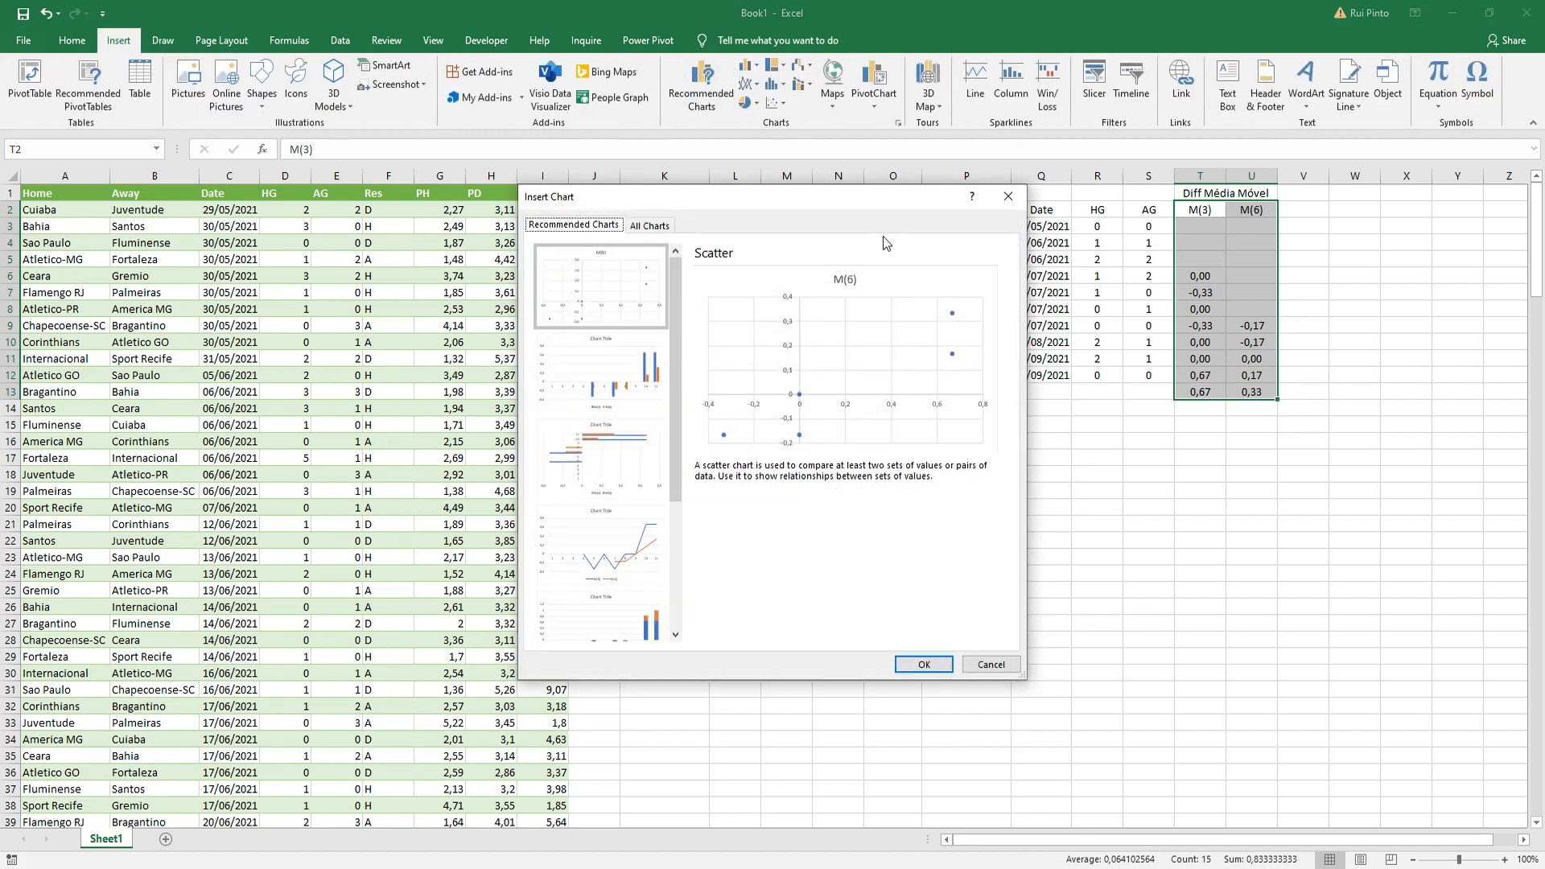
click(926, 666)
Step: Place the line chart below the match table and title it Média Móvel
drag(835, 409, 1086, 460)
click(1151, 459)
text(Média Móvel)
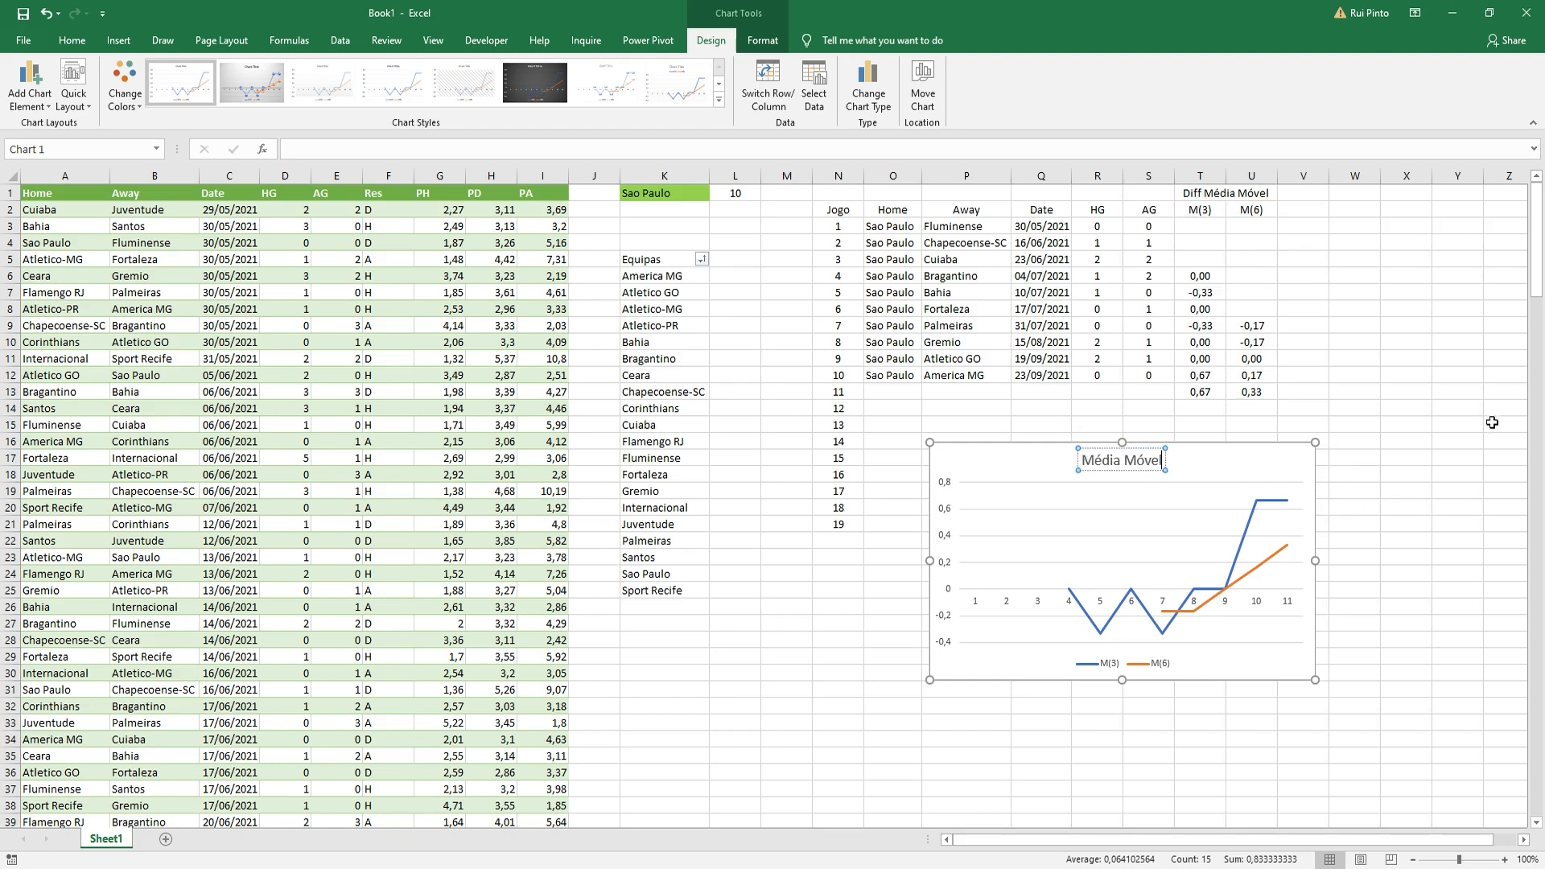
click(1412, 413)
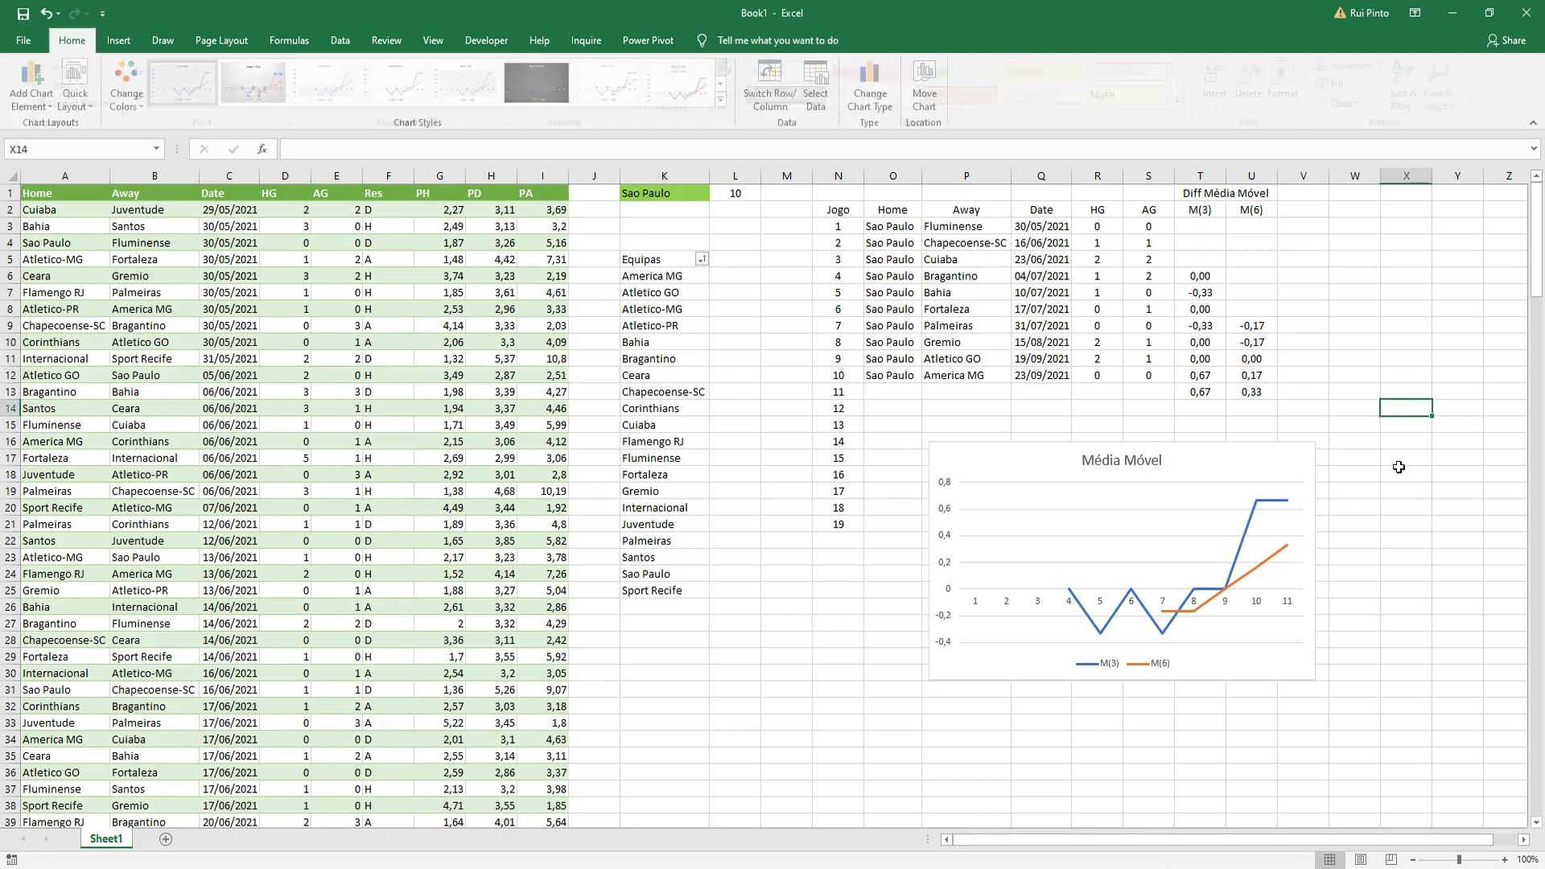
Step: Enlarge the Média Móvel chart slightly and check its plotted points against the M(3) values
drag(1287, 465, 1274, 455)
drag(1302, 668, 1341, 698)
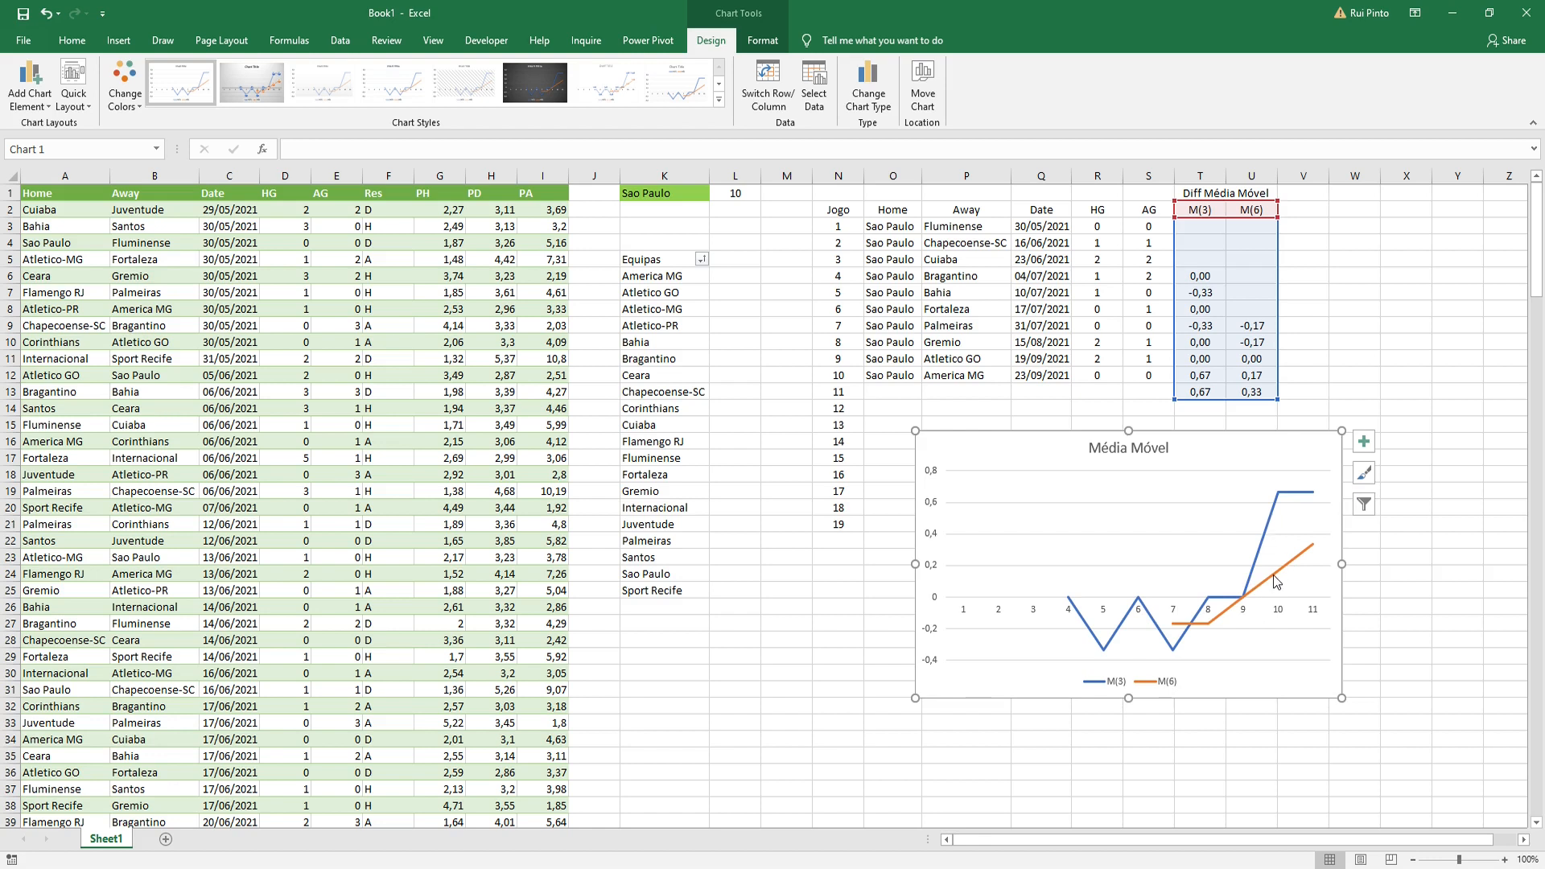
mouse_move(1276, 573)
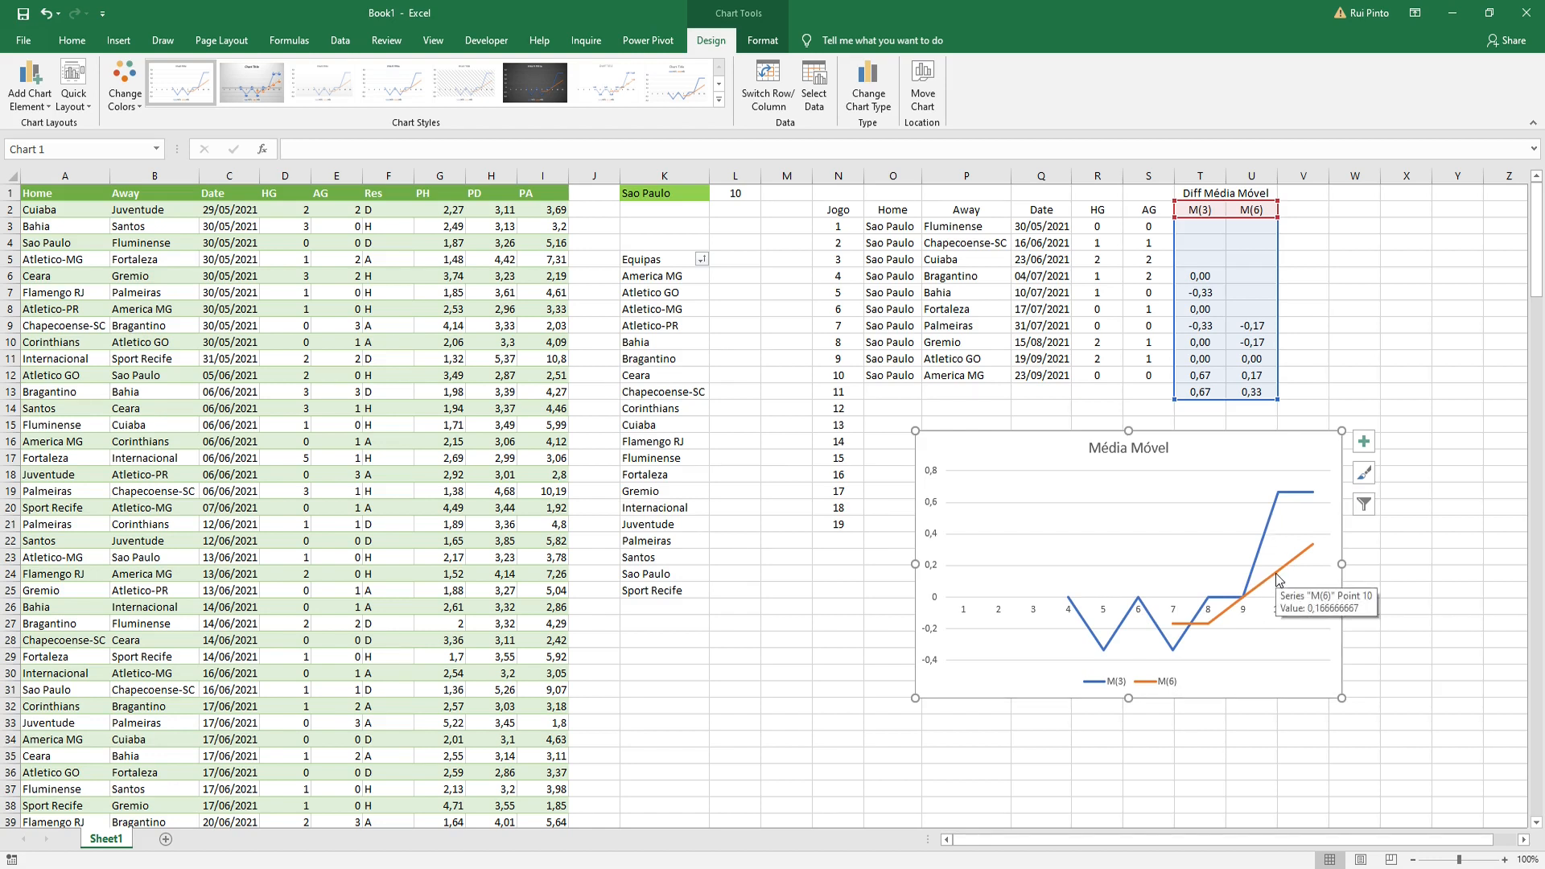
click(1354, 259)
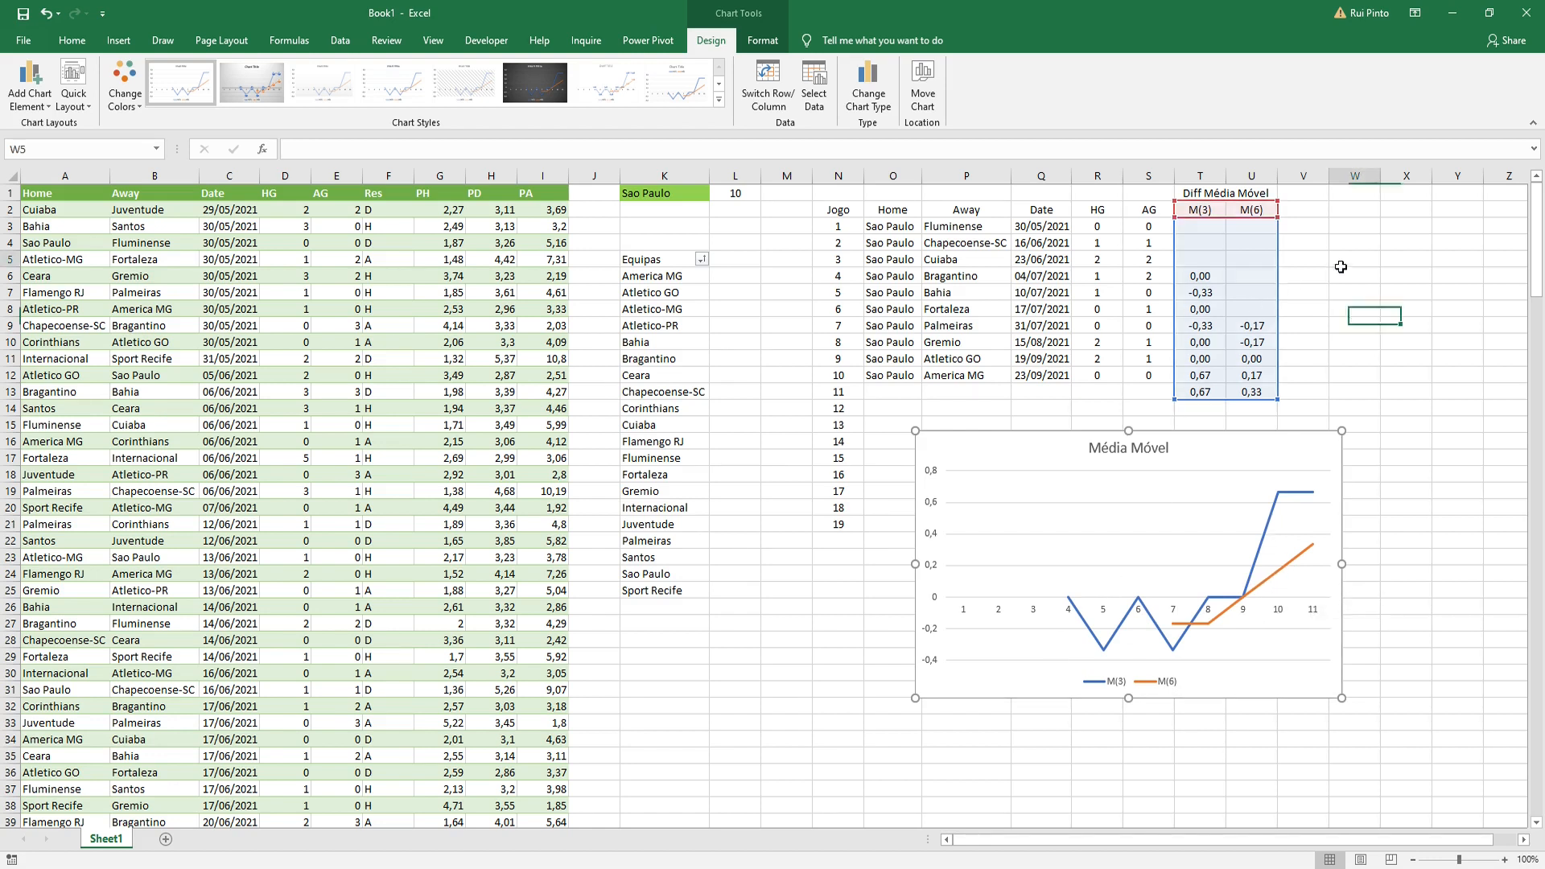
drag(1202, 275, 1207, 336)
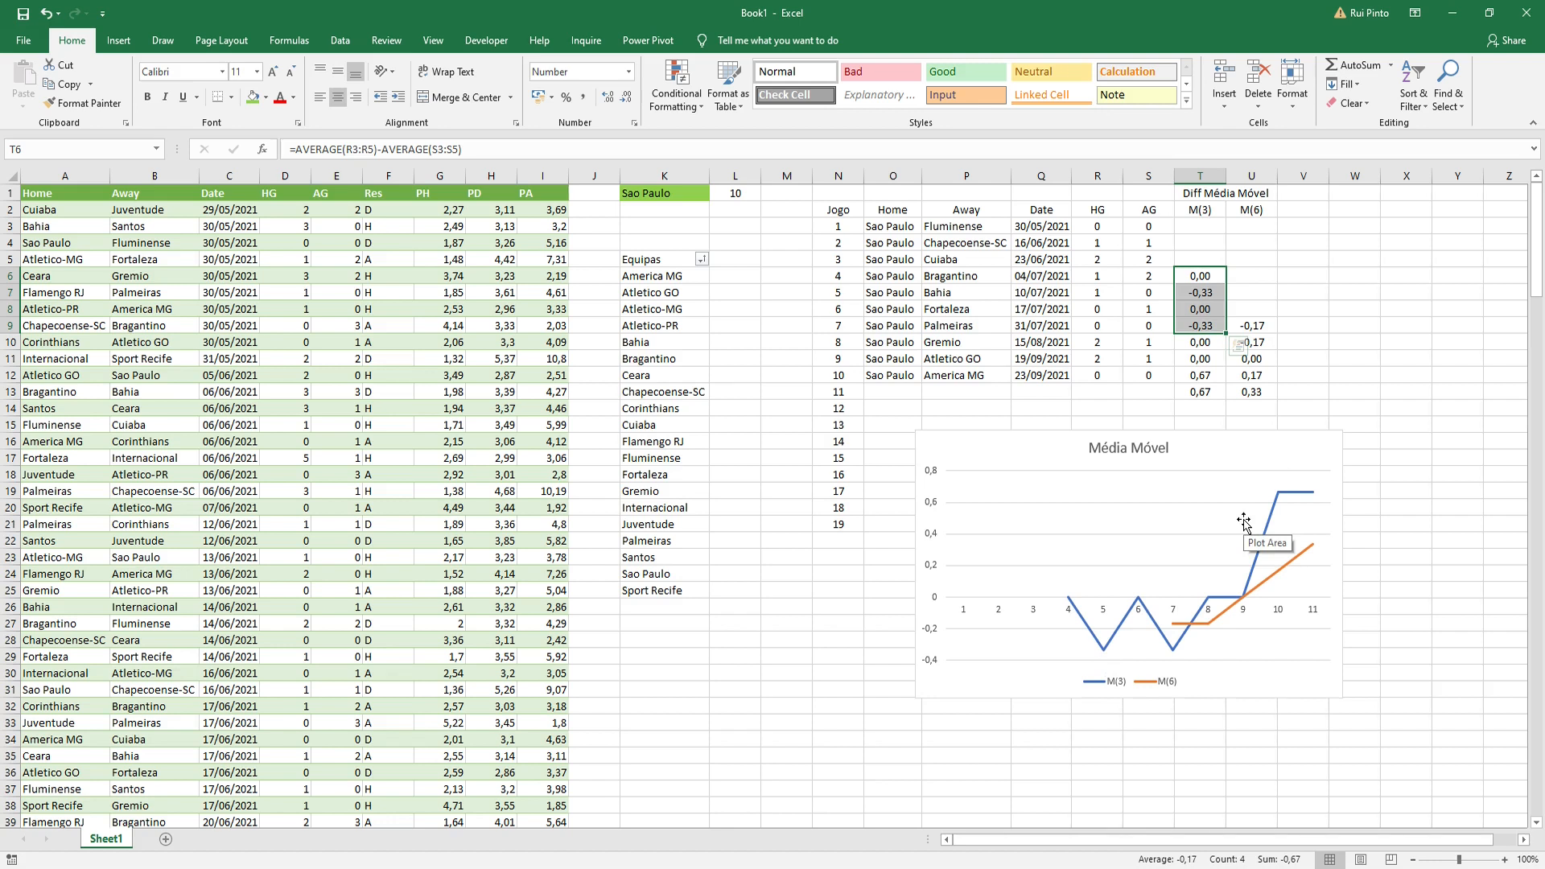
Step: Move the Média Móvel chart so it spans about columns P to X below the match table
drag(1269, 457, 1318, 462)
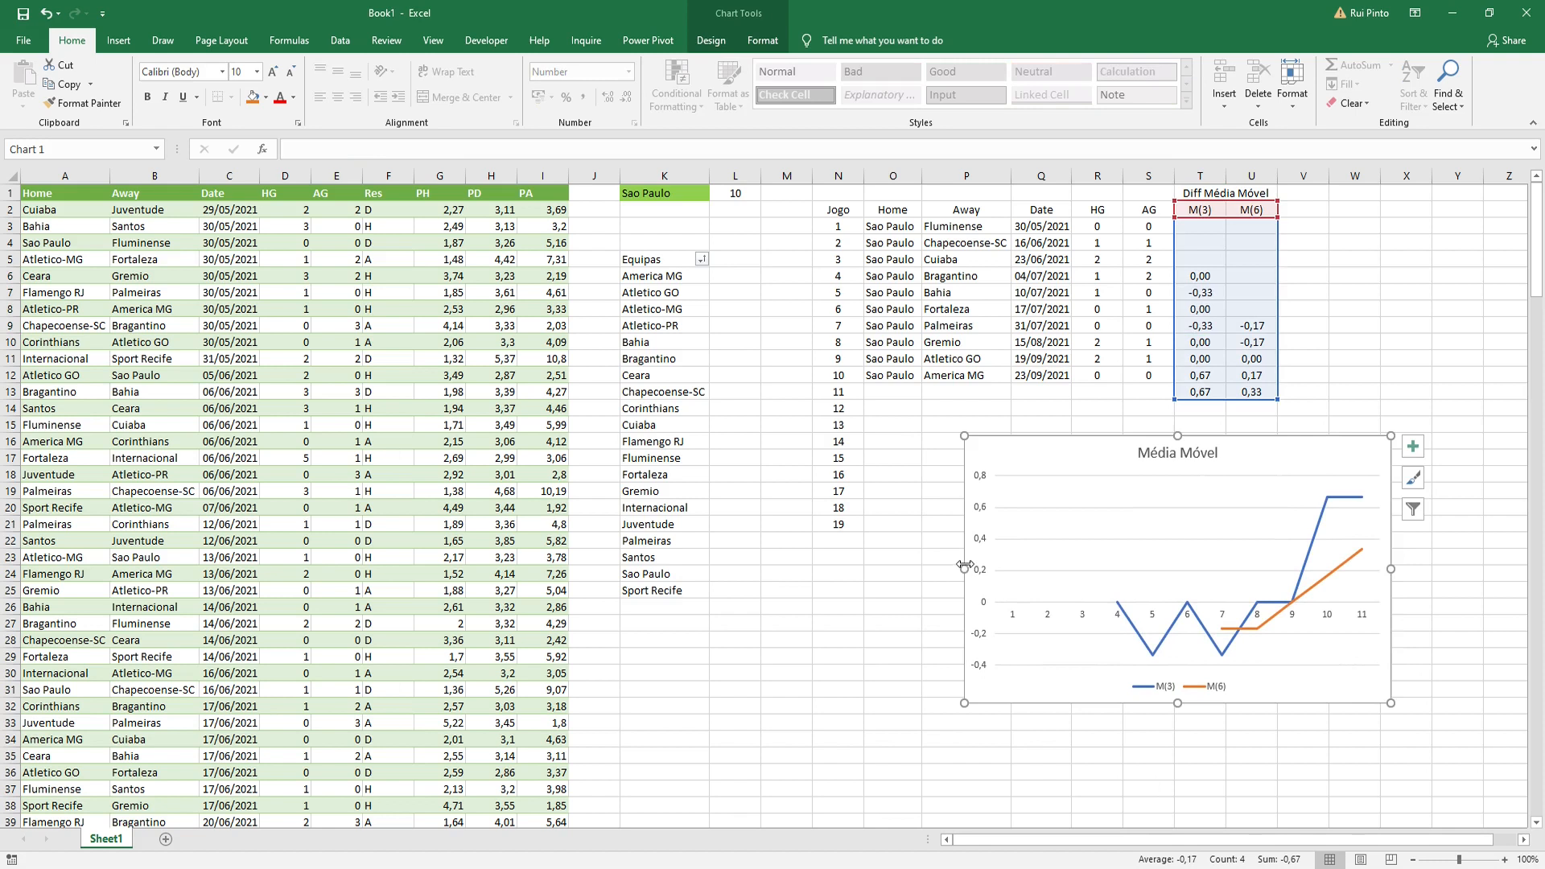
drag(1323, 455, 1350, 463)
click(919, 585)
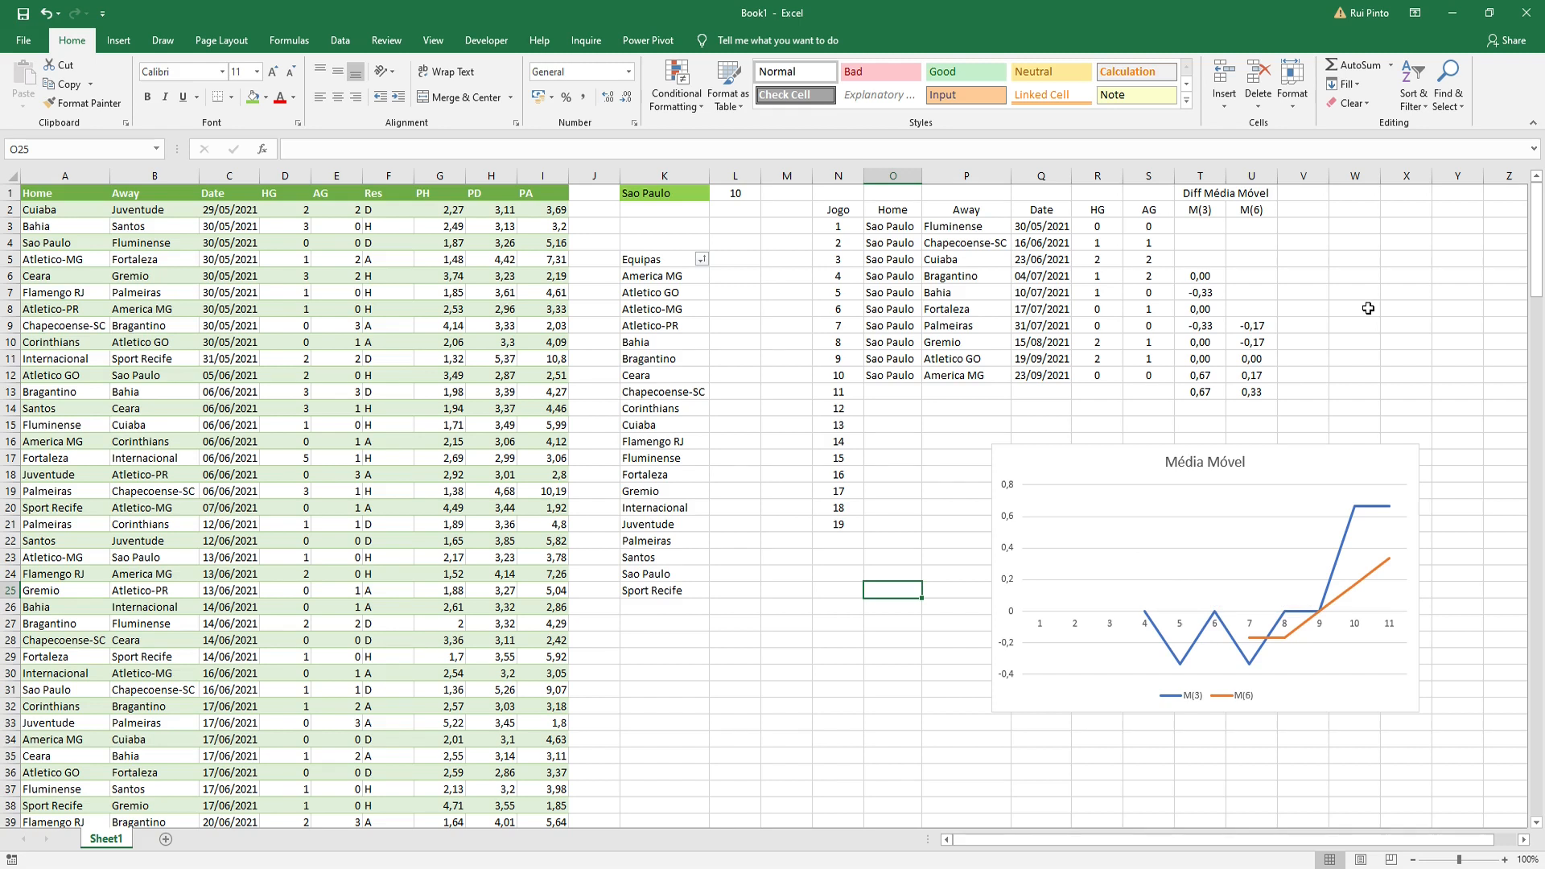
Step: Add the header Pesos(Exp) in V2
click(1299, 209)
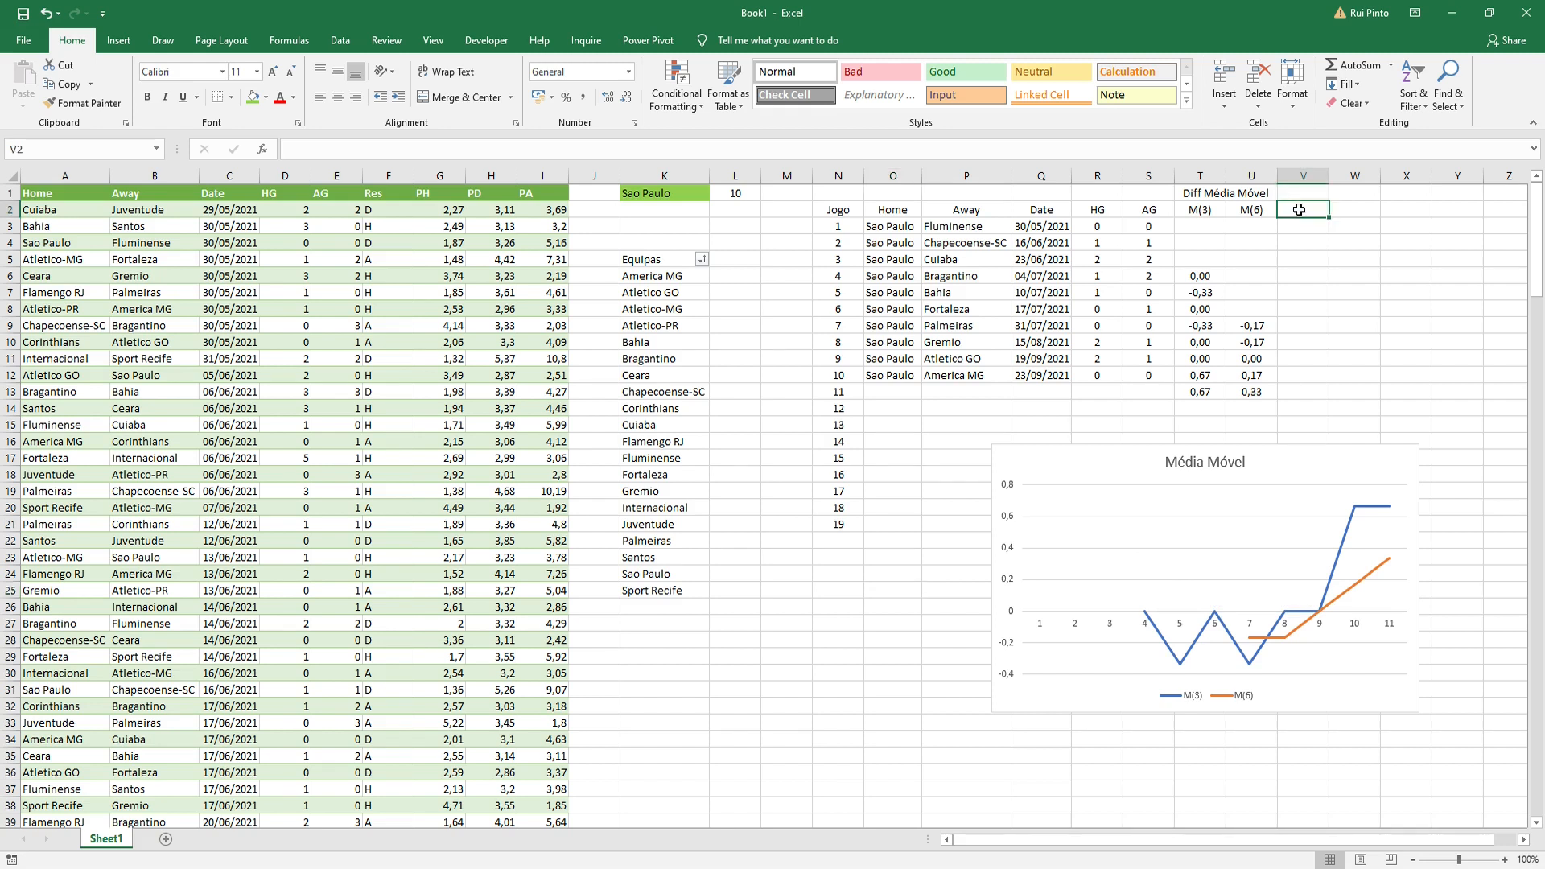
text(Pesos)
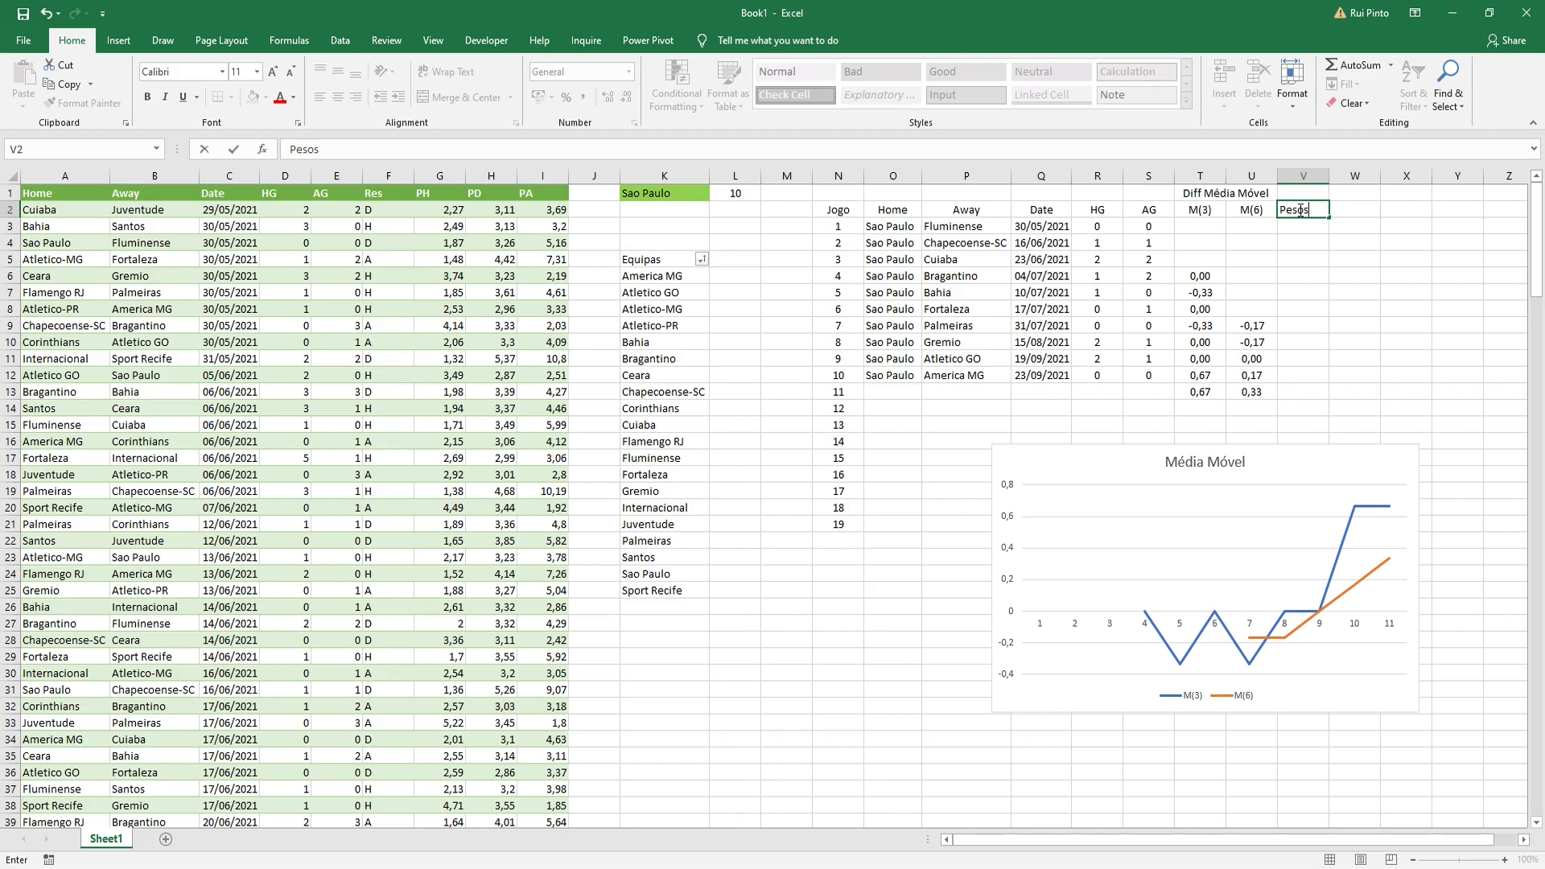
text((Exp))
key(Return)
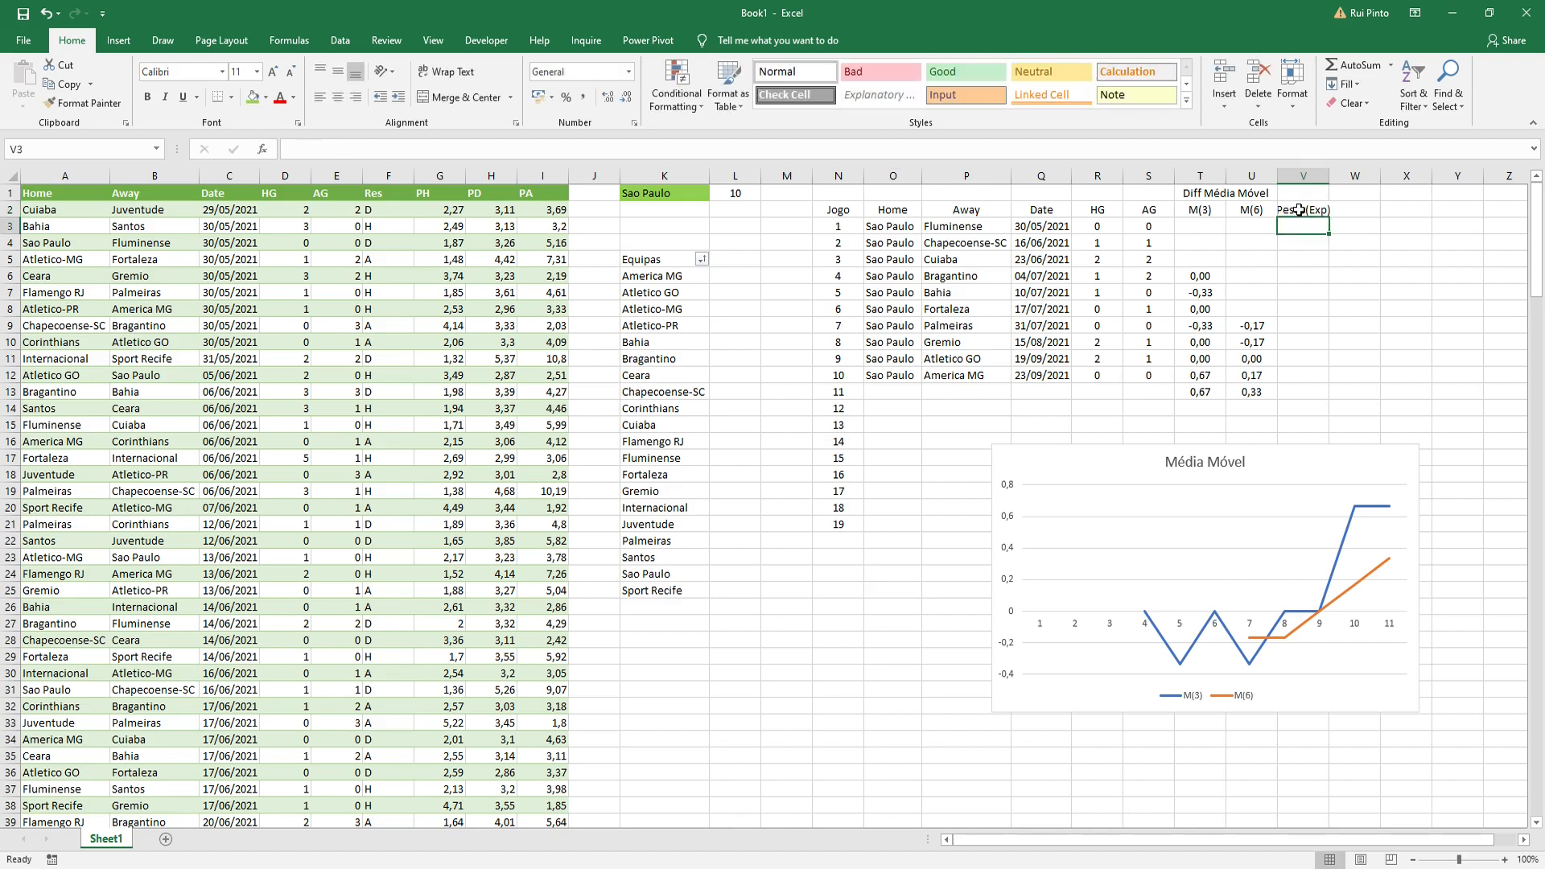
Step: Fit column V's width to the Pesos(Exp) header
double_click(1328, 175)
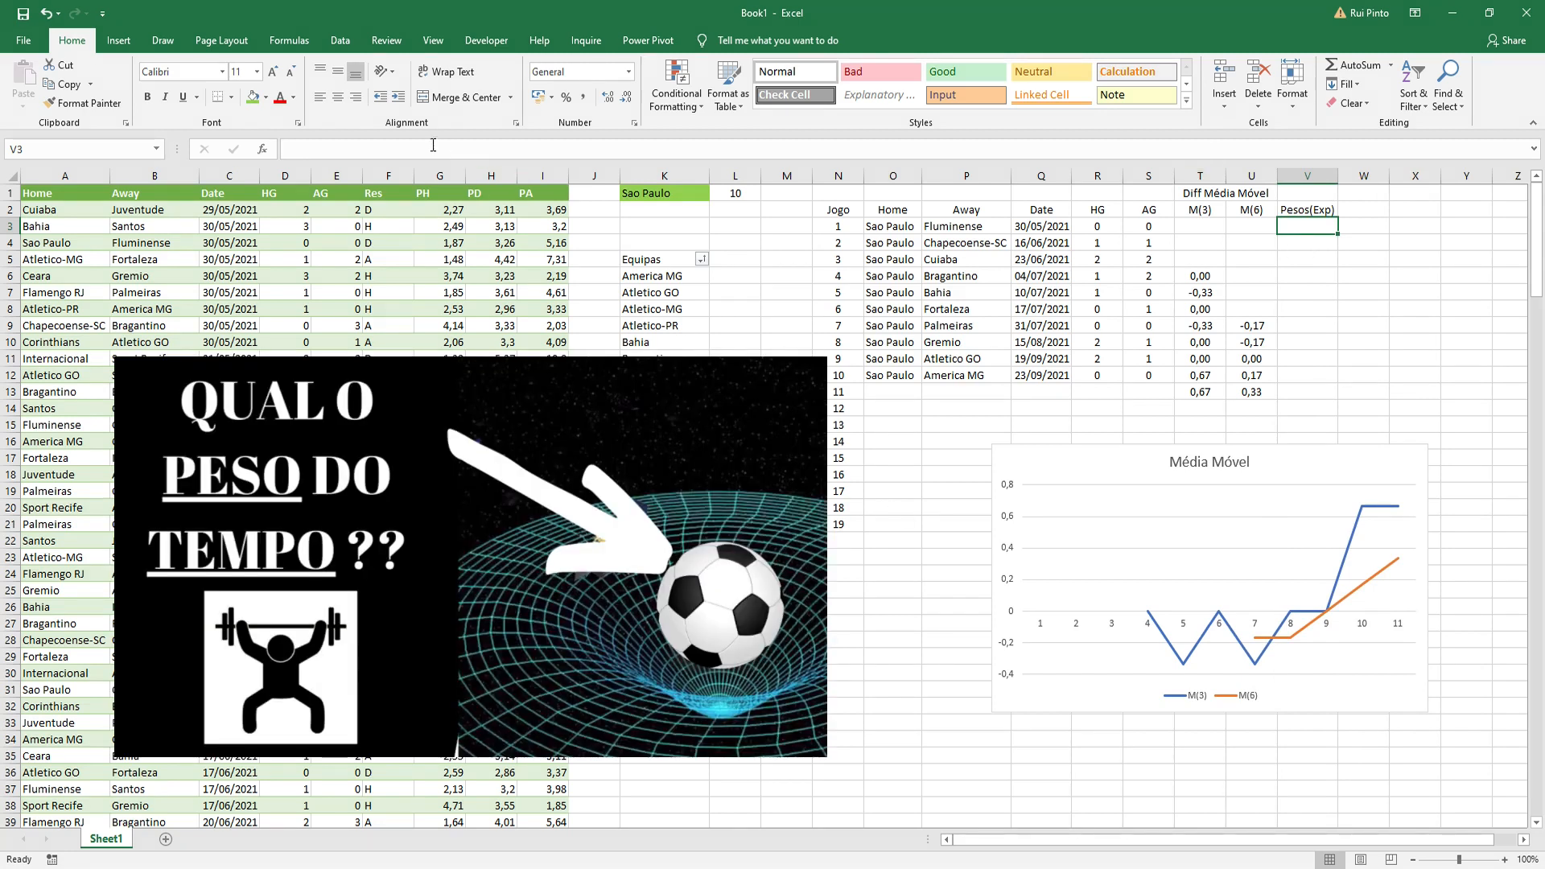
Step: Sketch in ink, below the team list, a p axis, a t axis and a rising curve labelled exp
click(117, 42)
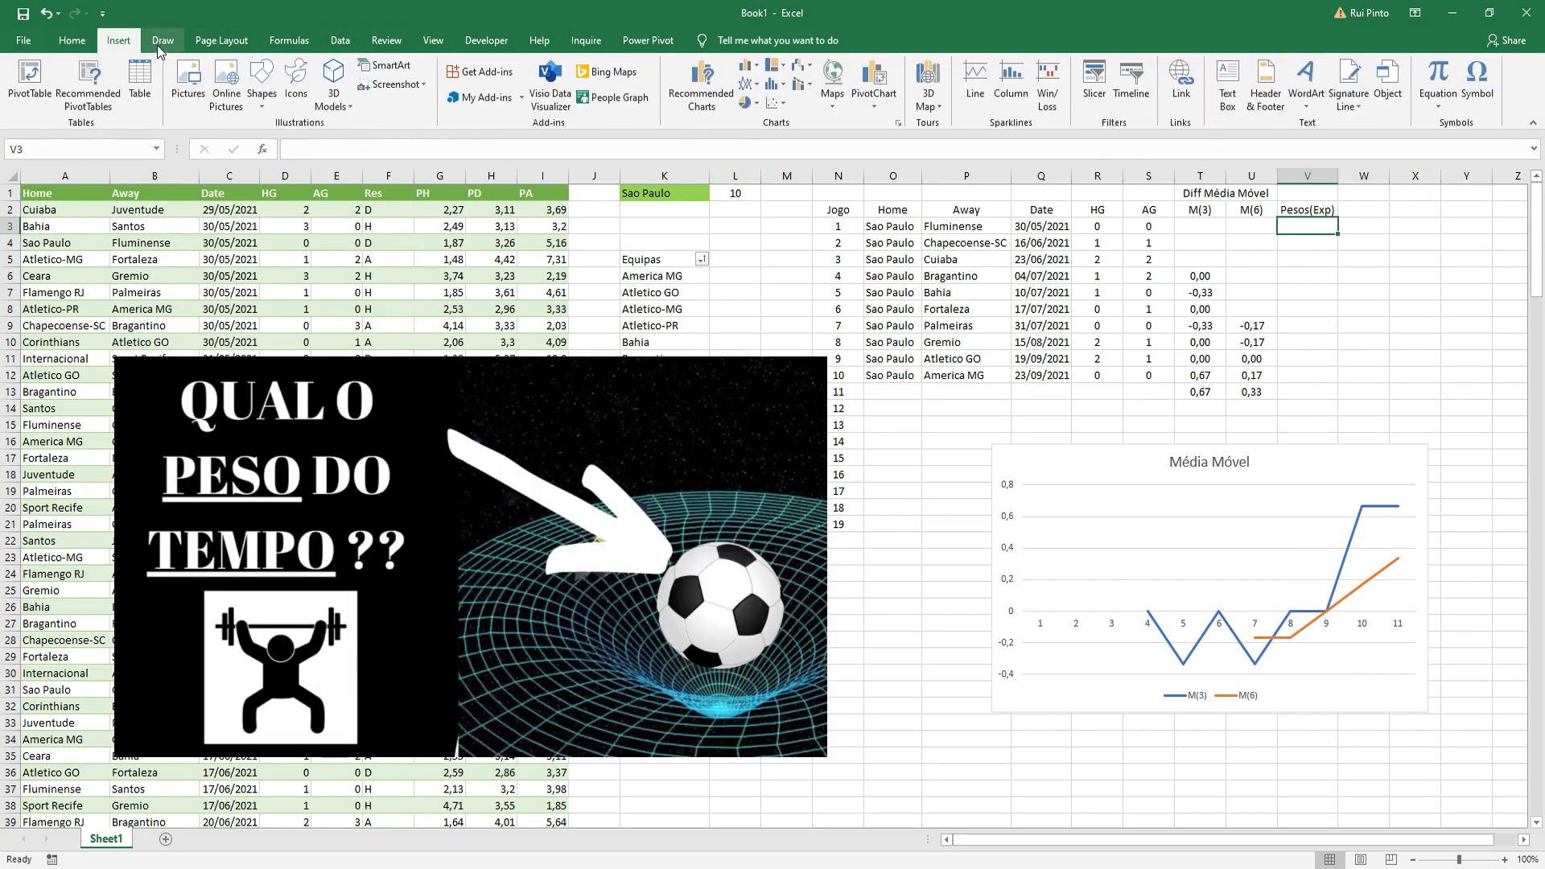
click(159, 42)
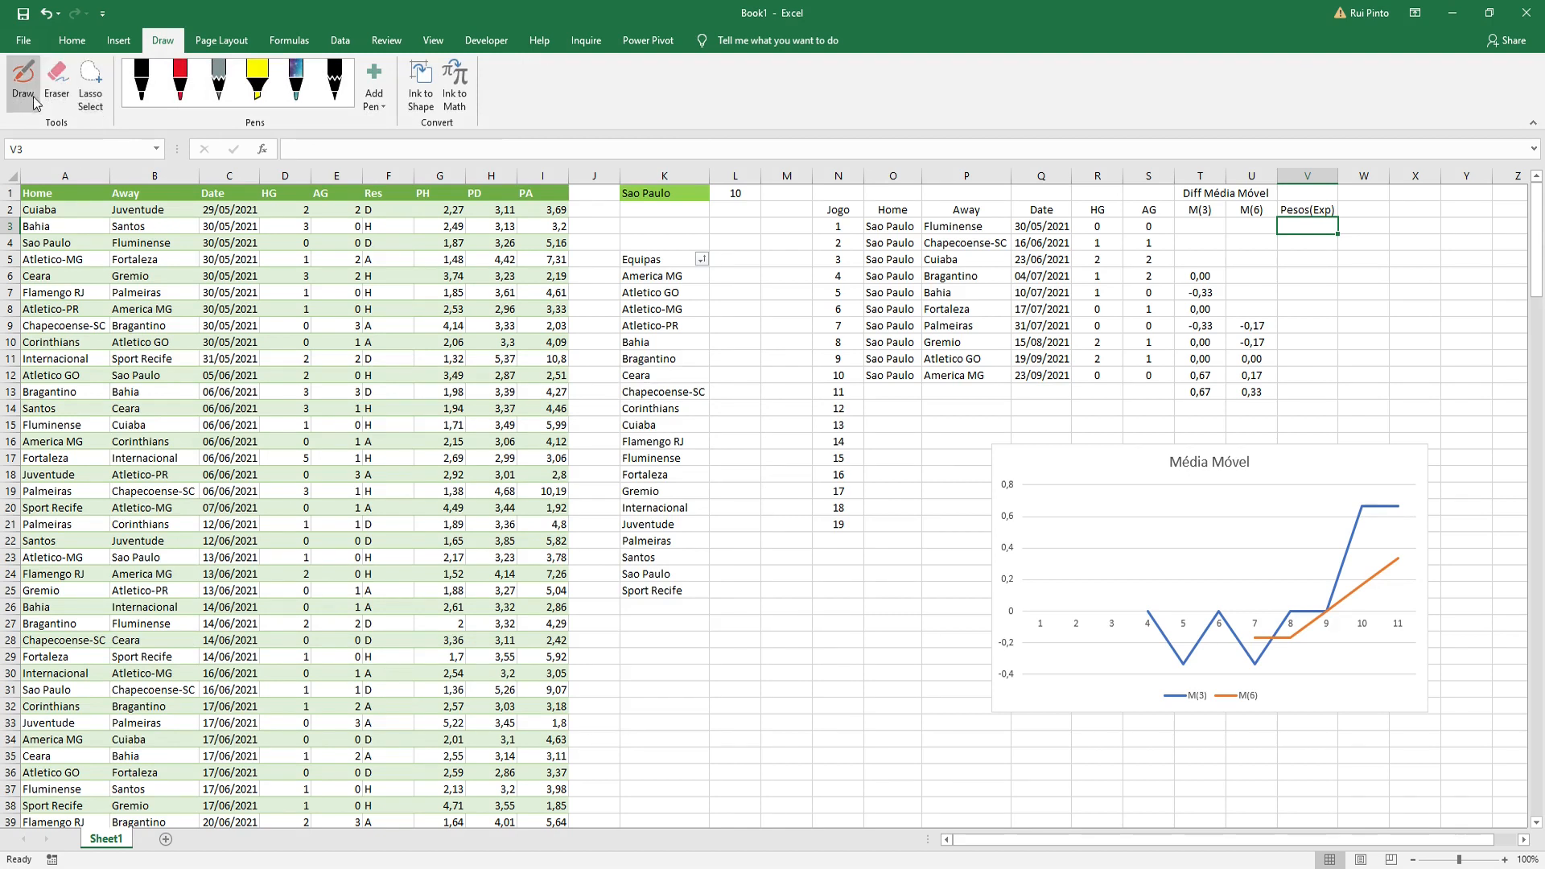
click(23, 80)
mouse_move(740, 539)
mouse_down()
mouse_move(750, 751)
mouse_move(1022, 757)
mouse_move(1020, 774)
mouse_up()
drag(714, 563, 759, 541)
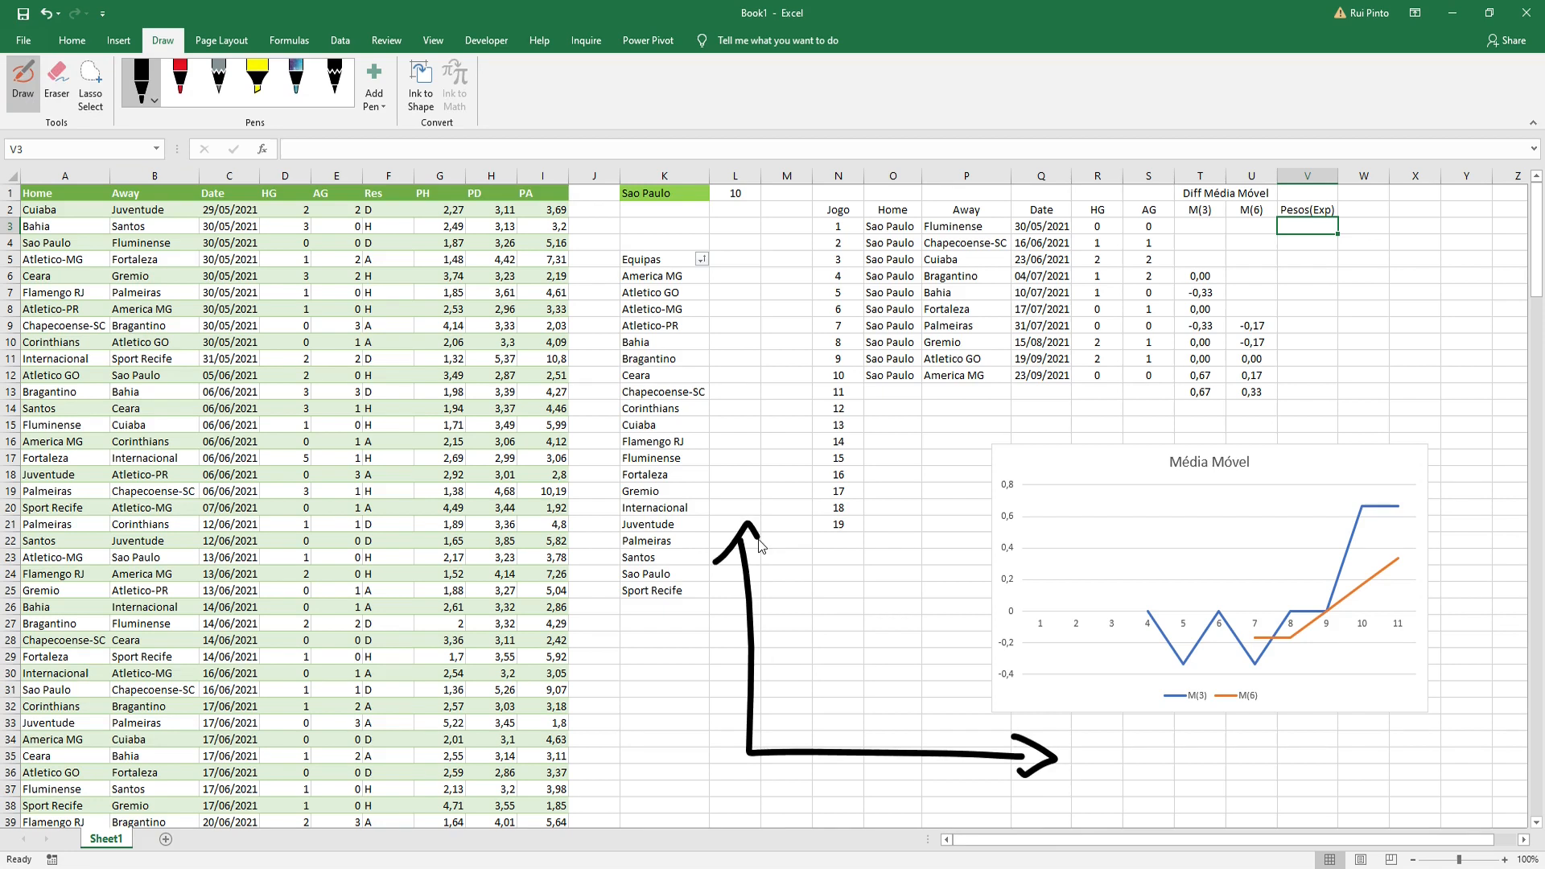
mouse_move(1070, 742)
mouse_down()
mouse_move(1079, 808)
mouse_move(1062, 788)
mouse_move(1090, 773)
mouse_up()
drag(680, 615, 703, 646)
mouse_move(771, 739)
mouse_down()
mouse_move(924, 684)
mouse_move(980, 521)
mouse_move(947, 486)
mouse_move(954, 503)
mouse_move(976, 475)
mouse_up()
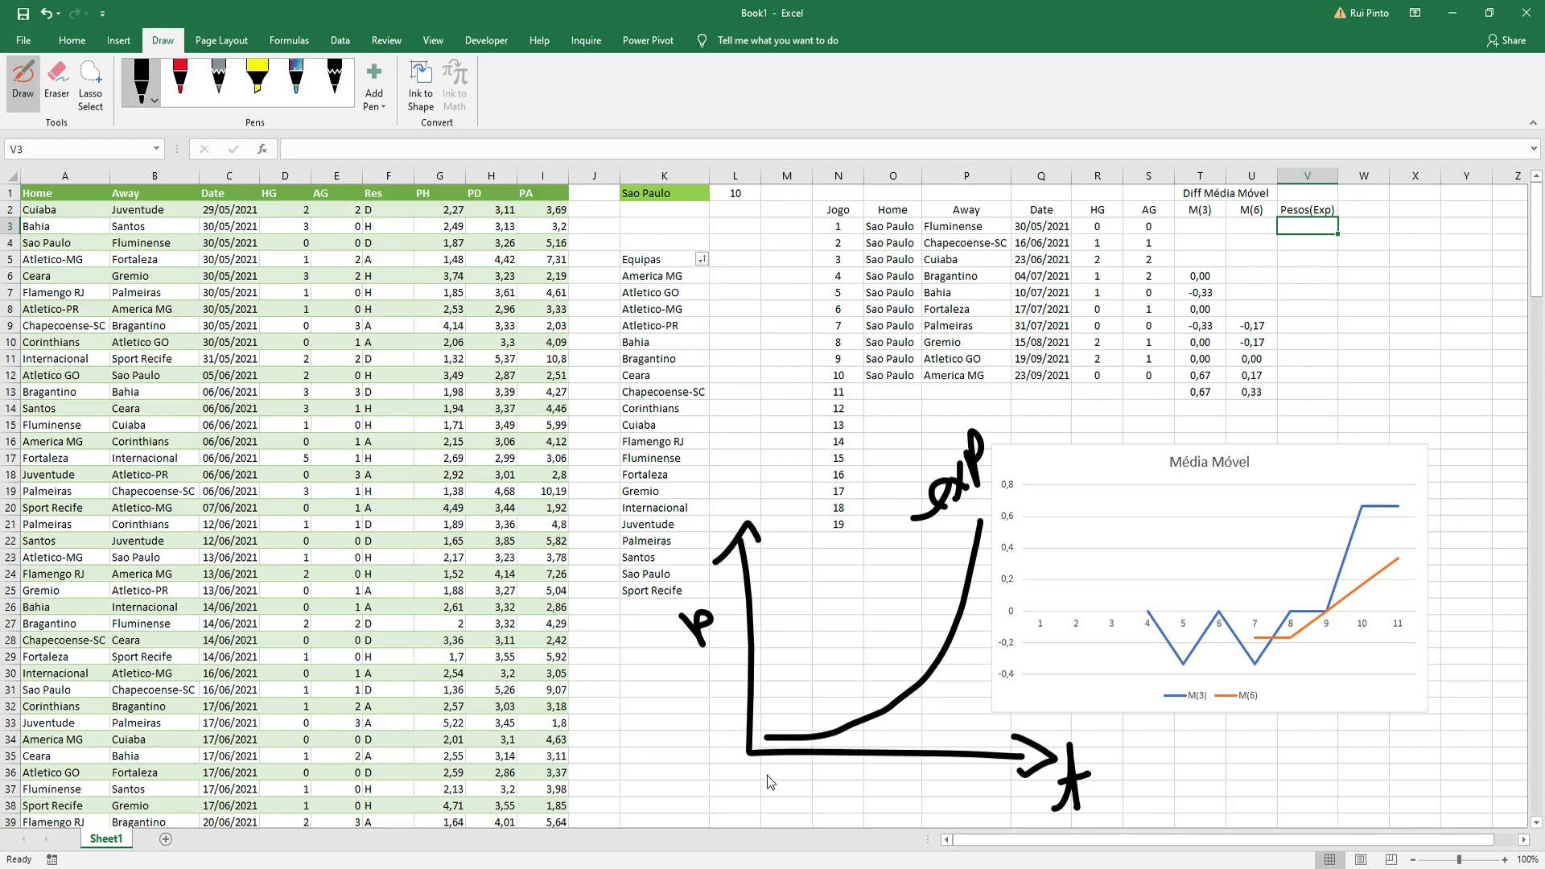
Step: Mark 0 and F on the sketched time axis and draw guide lines from two curve points to the axes
mouse_move(751, 773)
mouse_down()
mouse_move(759, 791)
mouse_move(747, 774)
mouse_up()
mouse_move(990, 766)
mouse_down()
mouse_move(989, 793)
mouse_move(1003, 764)
mouse_move(999, 779)
mouse_up()
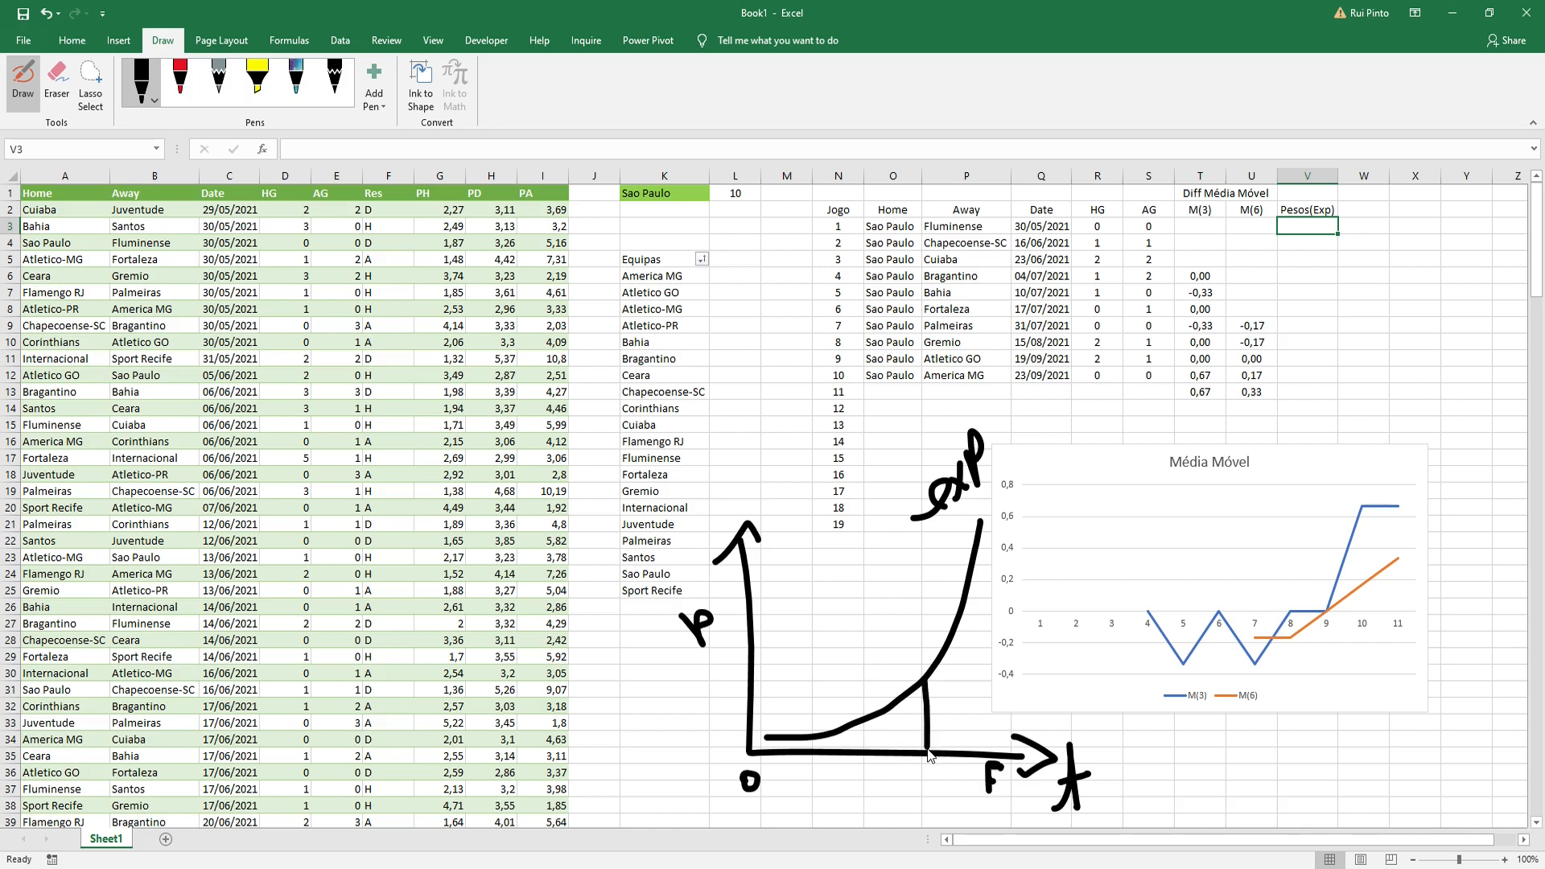
drag(923, 683, 748, 678)
mouse_move(791, 734)
mouse_down()
mouse_move(791, 753)
mouse_move(762, 738)
mouse_up()
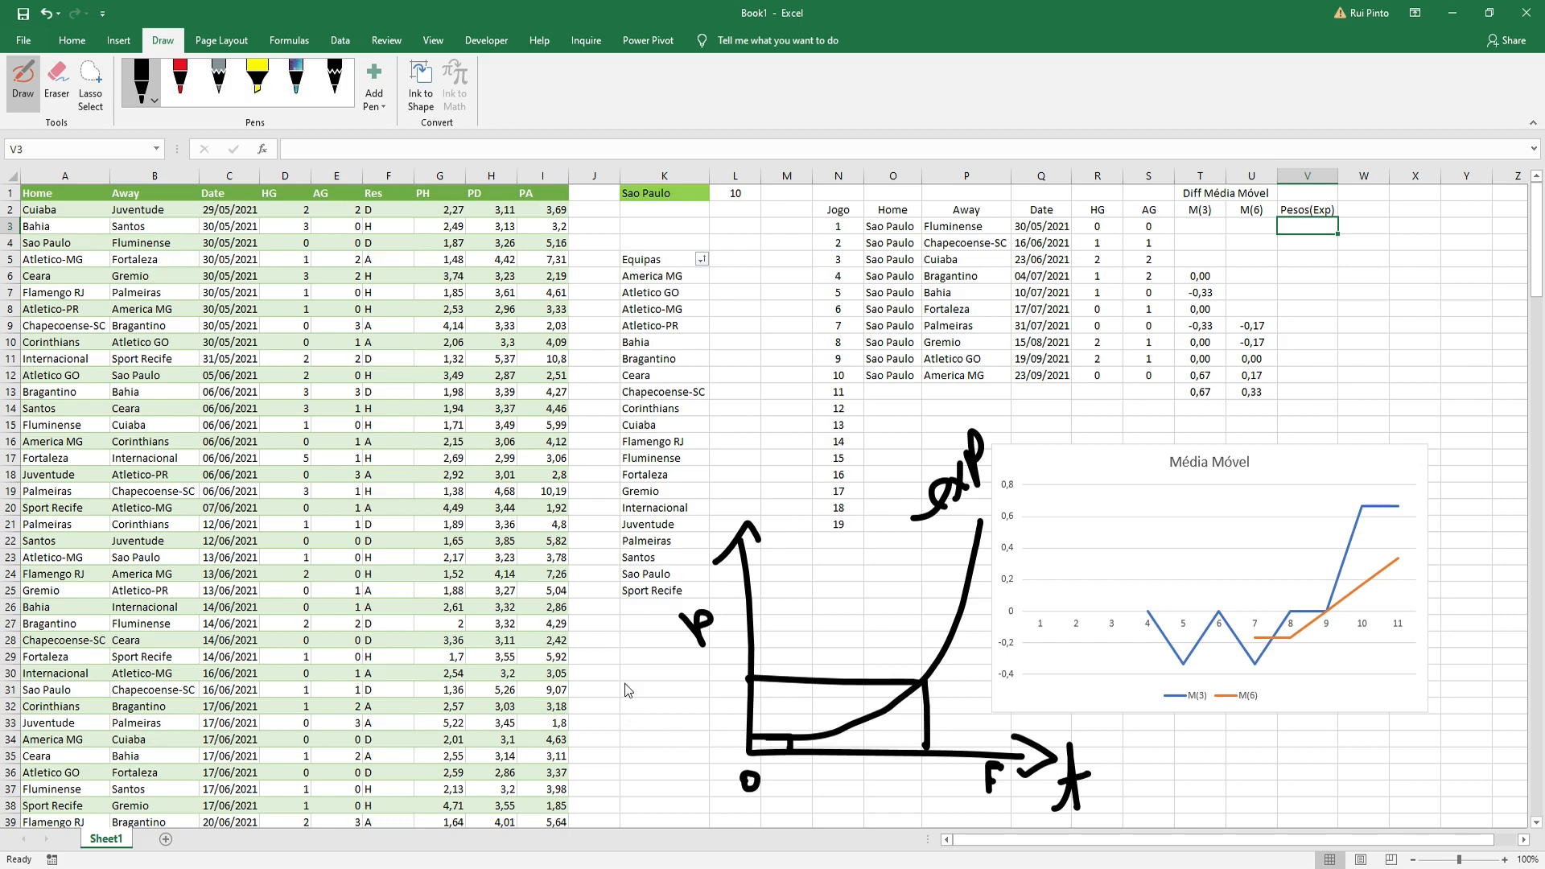
Step: Erase the whole ink sketch of the exponential curve from the sheet
click(57, 80)
mouse_move(932, 504)
mouse_down()
mouse_move(801, 603)
mouse_move(833, 618)
mouse_move(728, 509)
mouse_move(709, 634)
mouse_up()
mouse_move(759, 741)
mouse_down()
mouse_move(765, 776)
mouse_move(942, 727)
mouse_move(1011, 761)
mouse_move(983, 804)
mouse_move(1073, 774)
mouse_move(986, 787)
mouse_up()
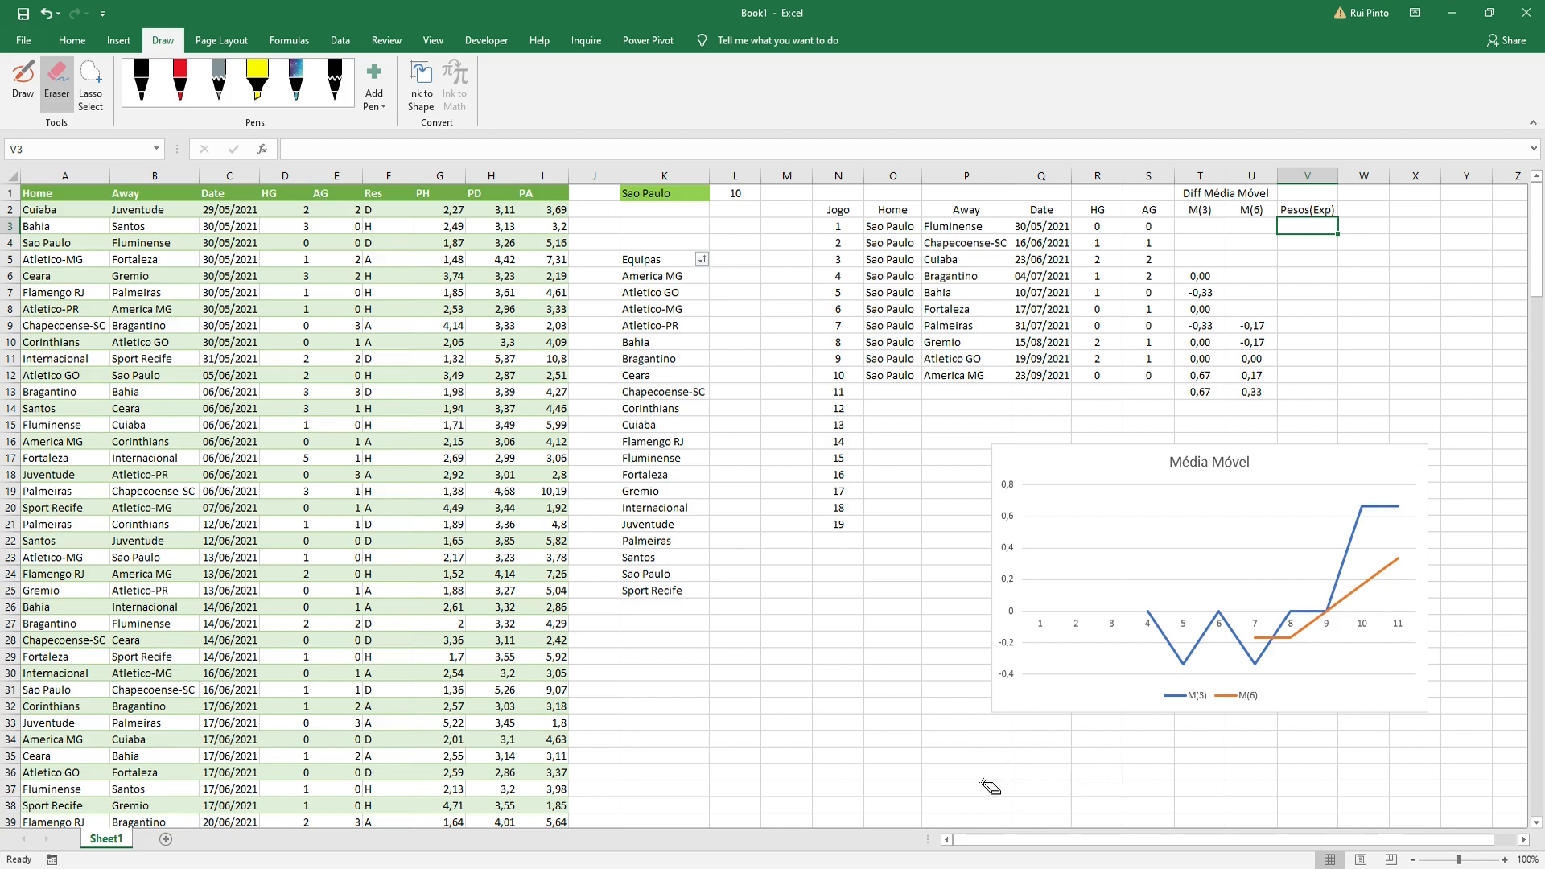
click(72, 41)
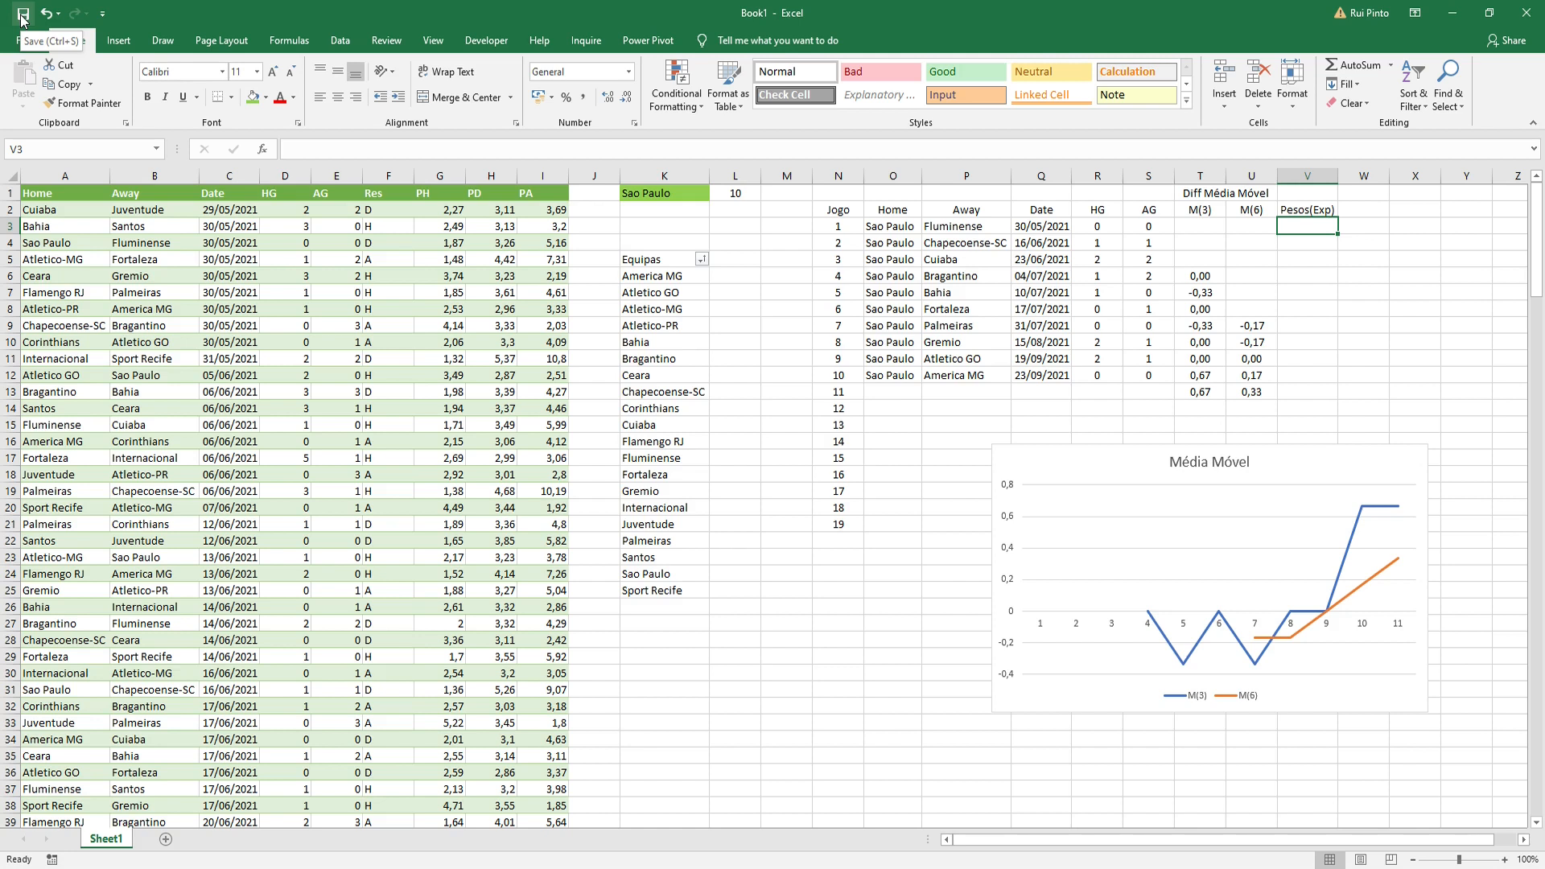
click(159, 42)
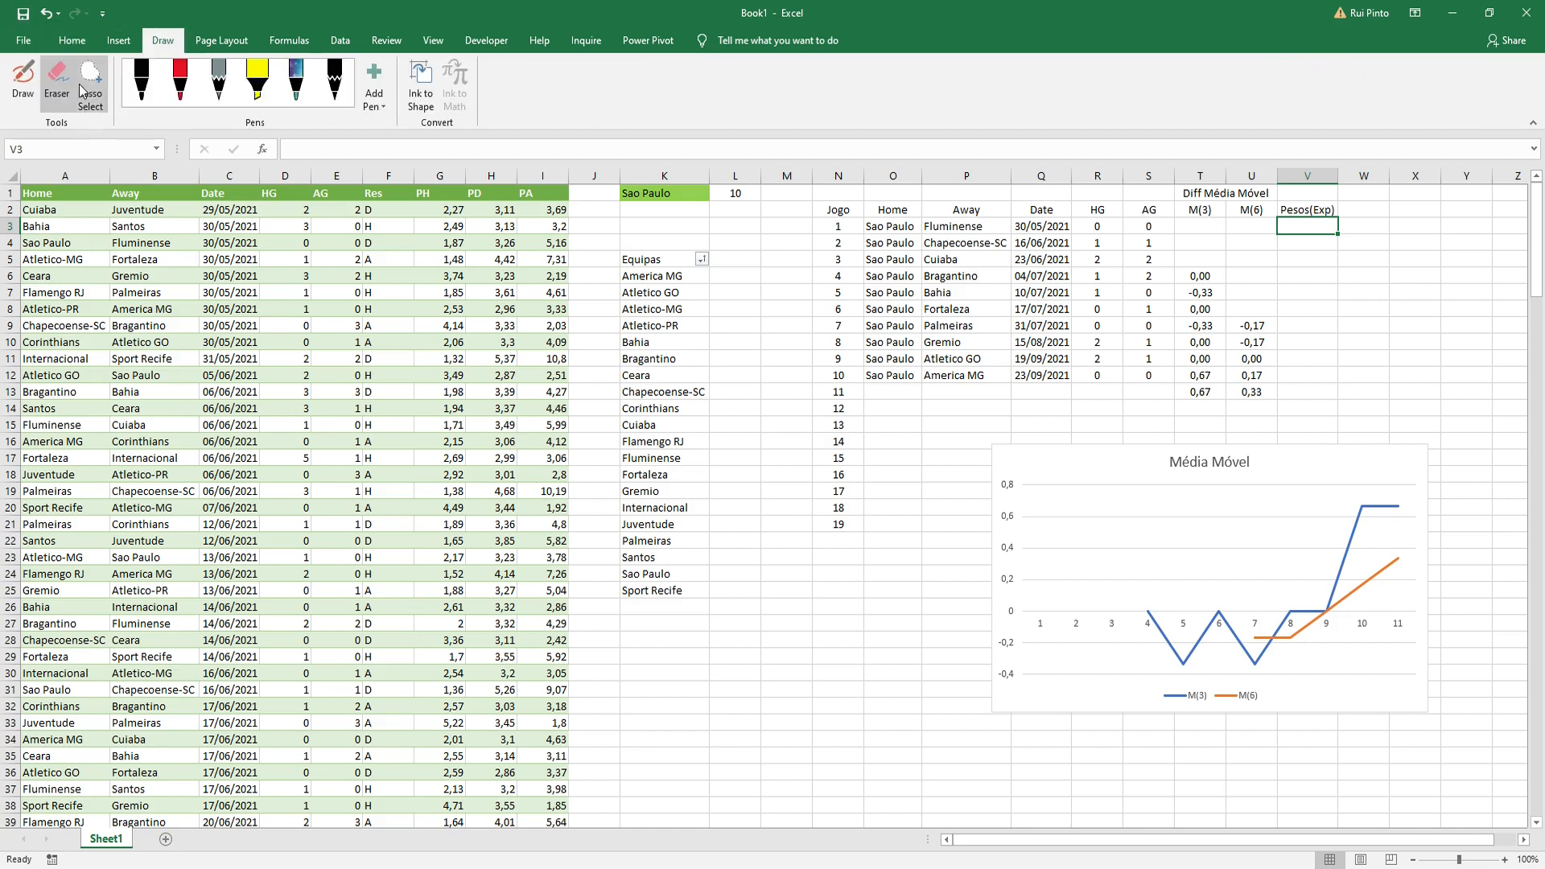
click(71, 40)
Step: Enter the heading Últimas Médias (2,6,9,Jogos) in K27
click(670, 622)
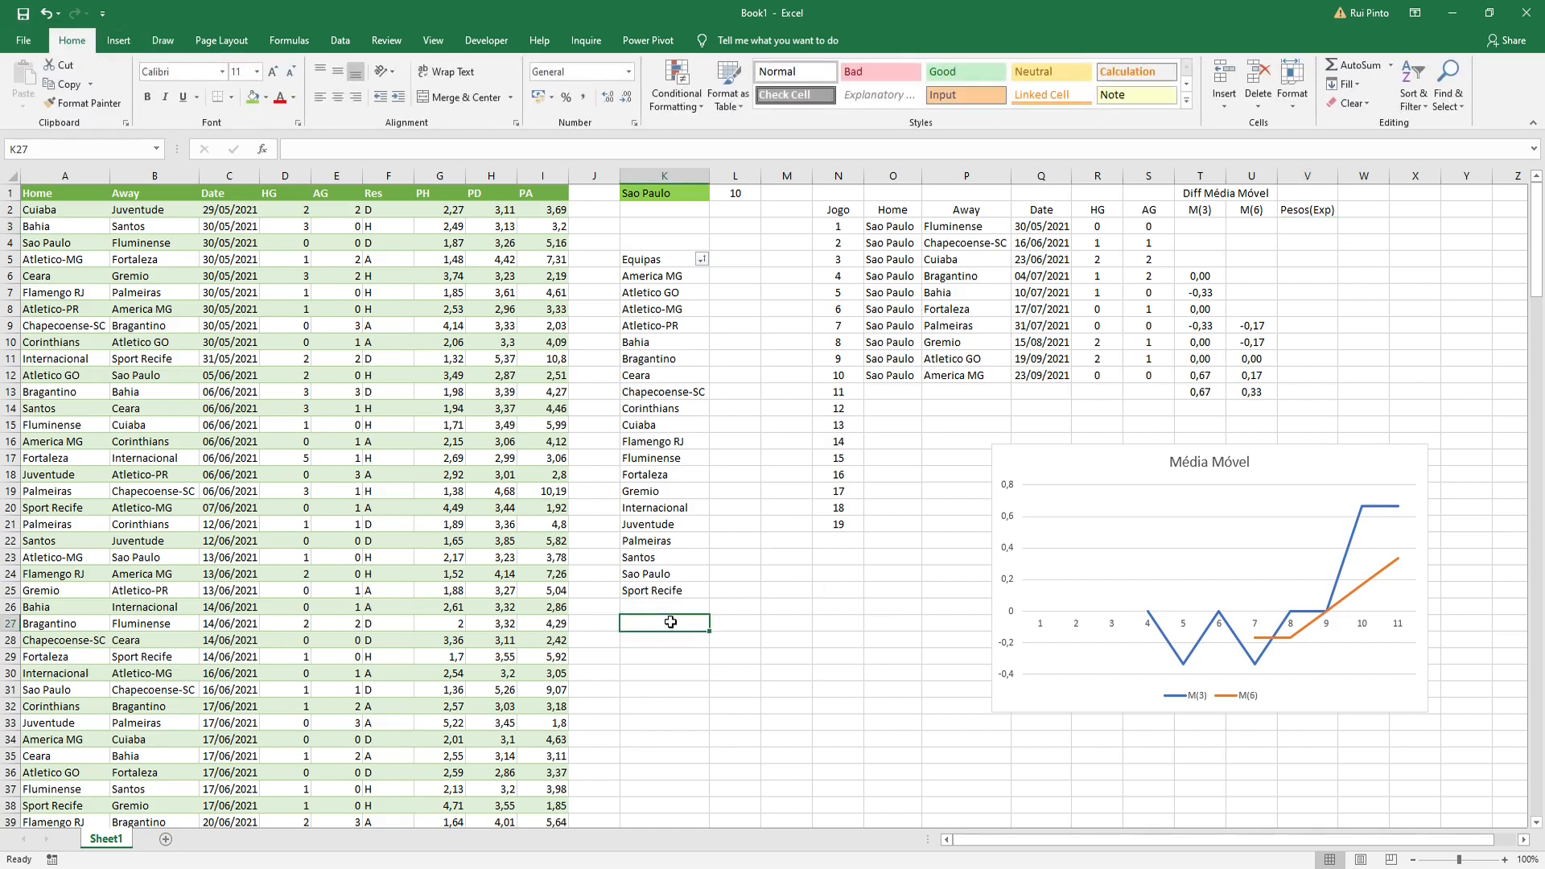
text(Últimas M)
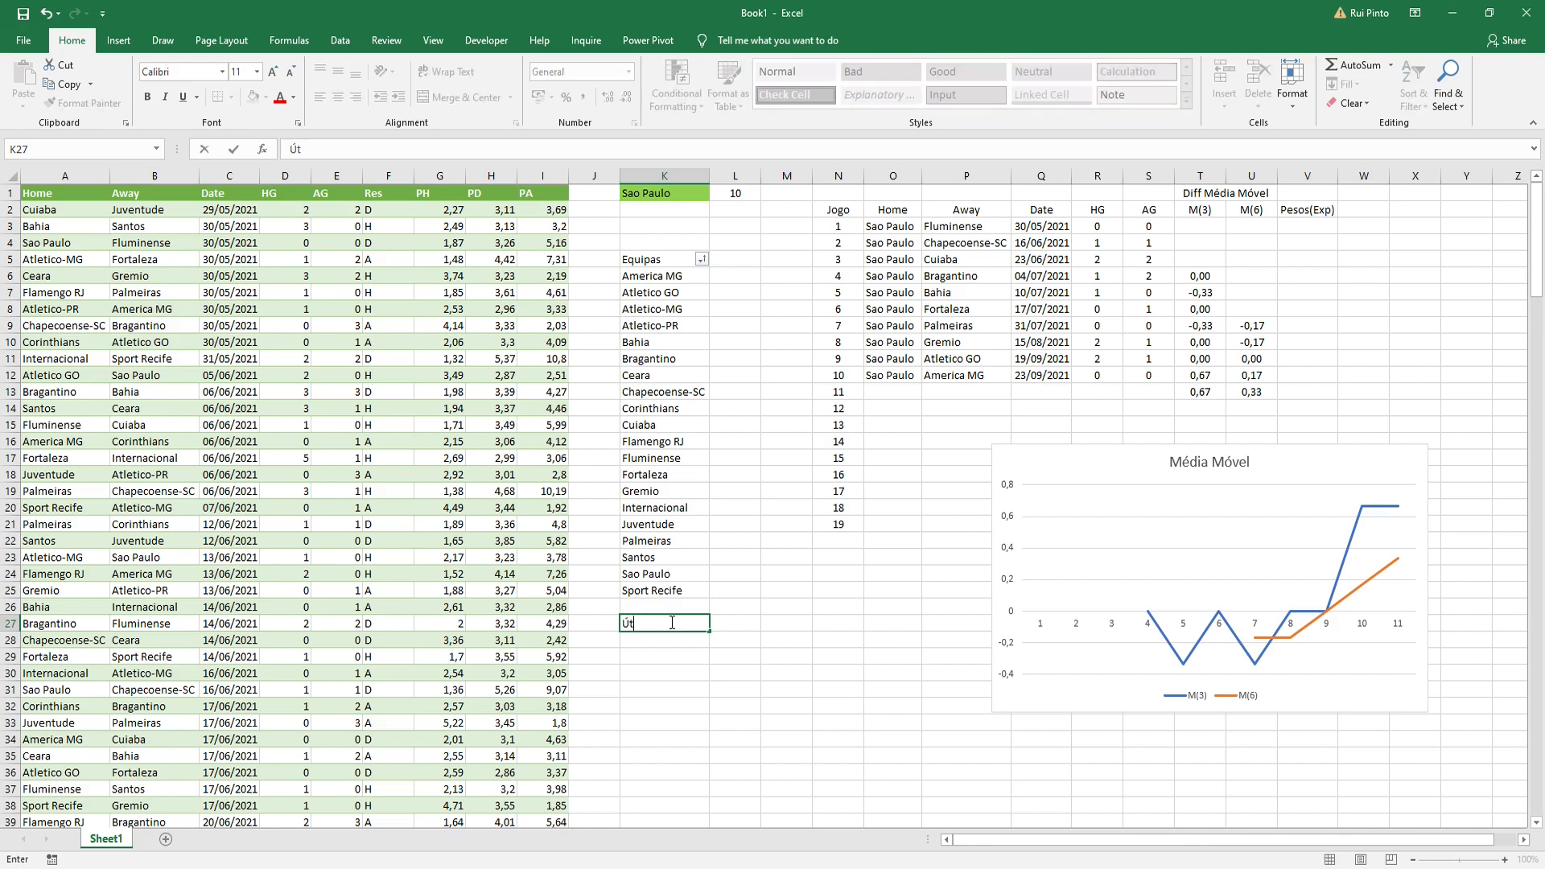
text(édias (2,6,9,Jogos))
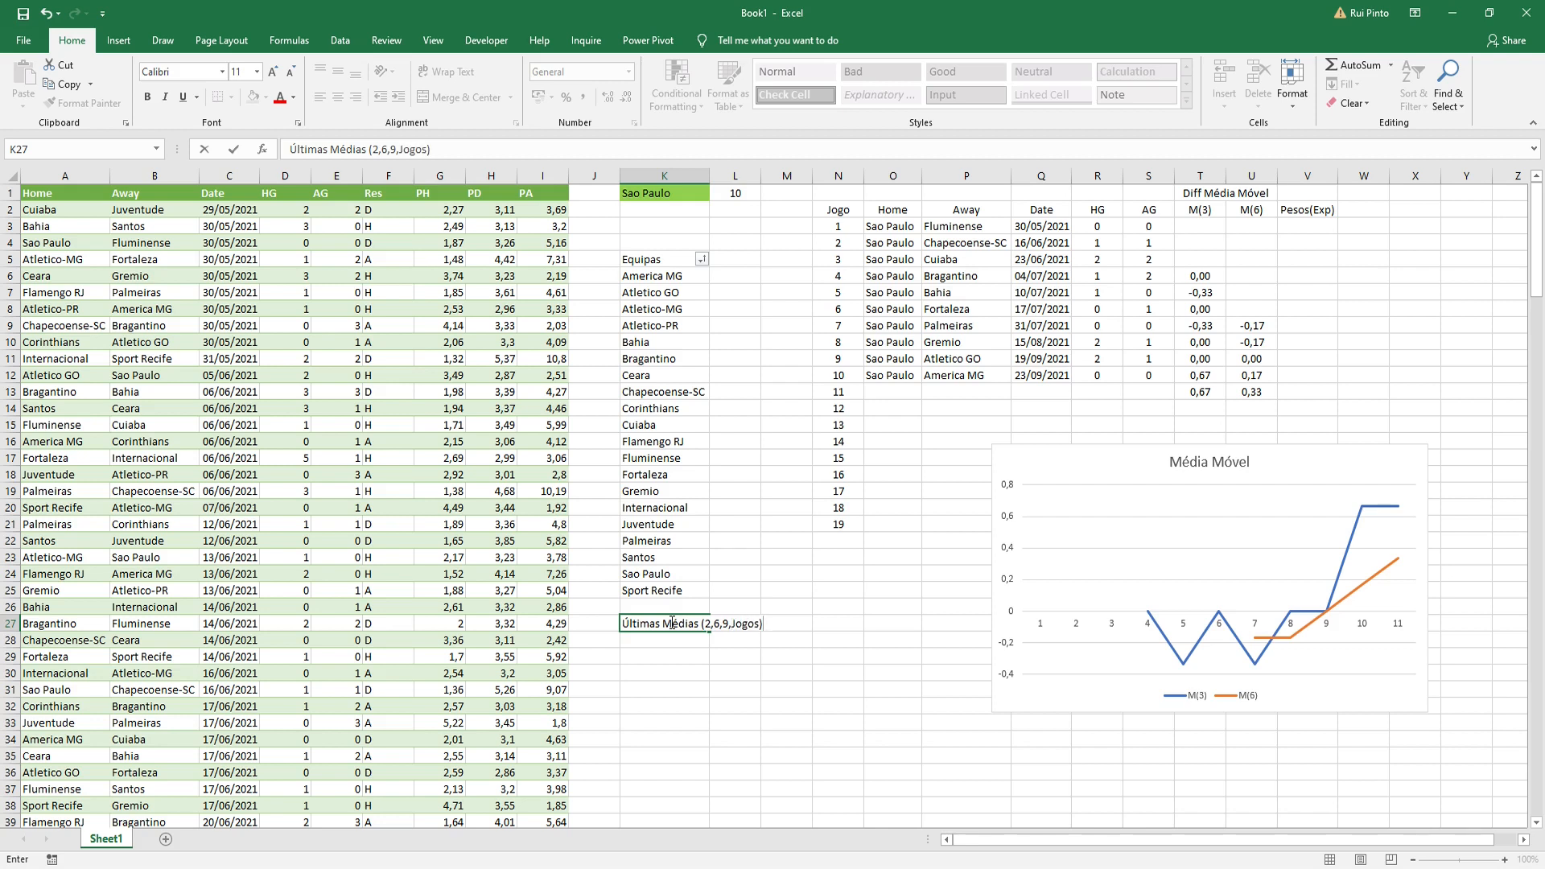
key(Return)
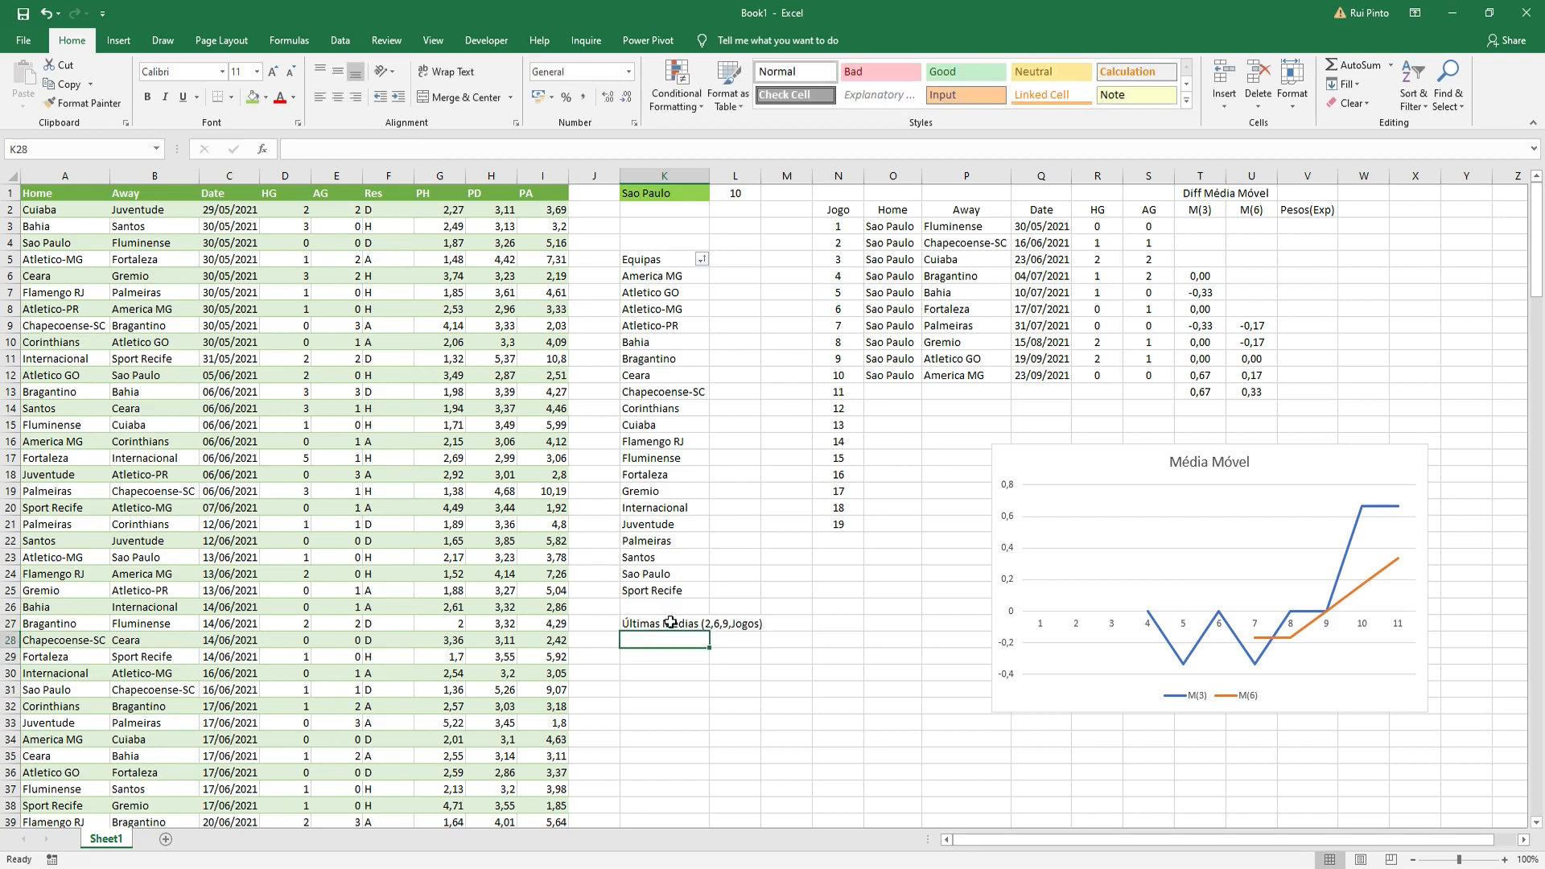
Step: List the row labels Total, 9, 6, 3 and Média ponderada in K28:K32
text(Total)
key(Return)
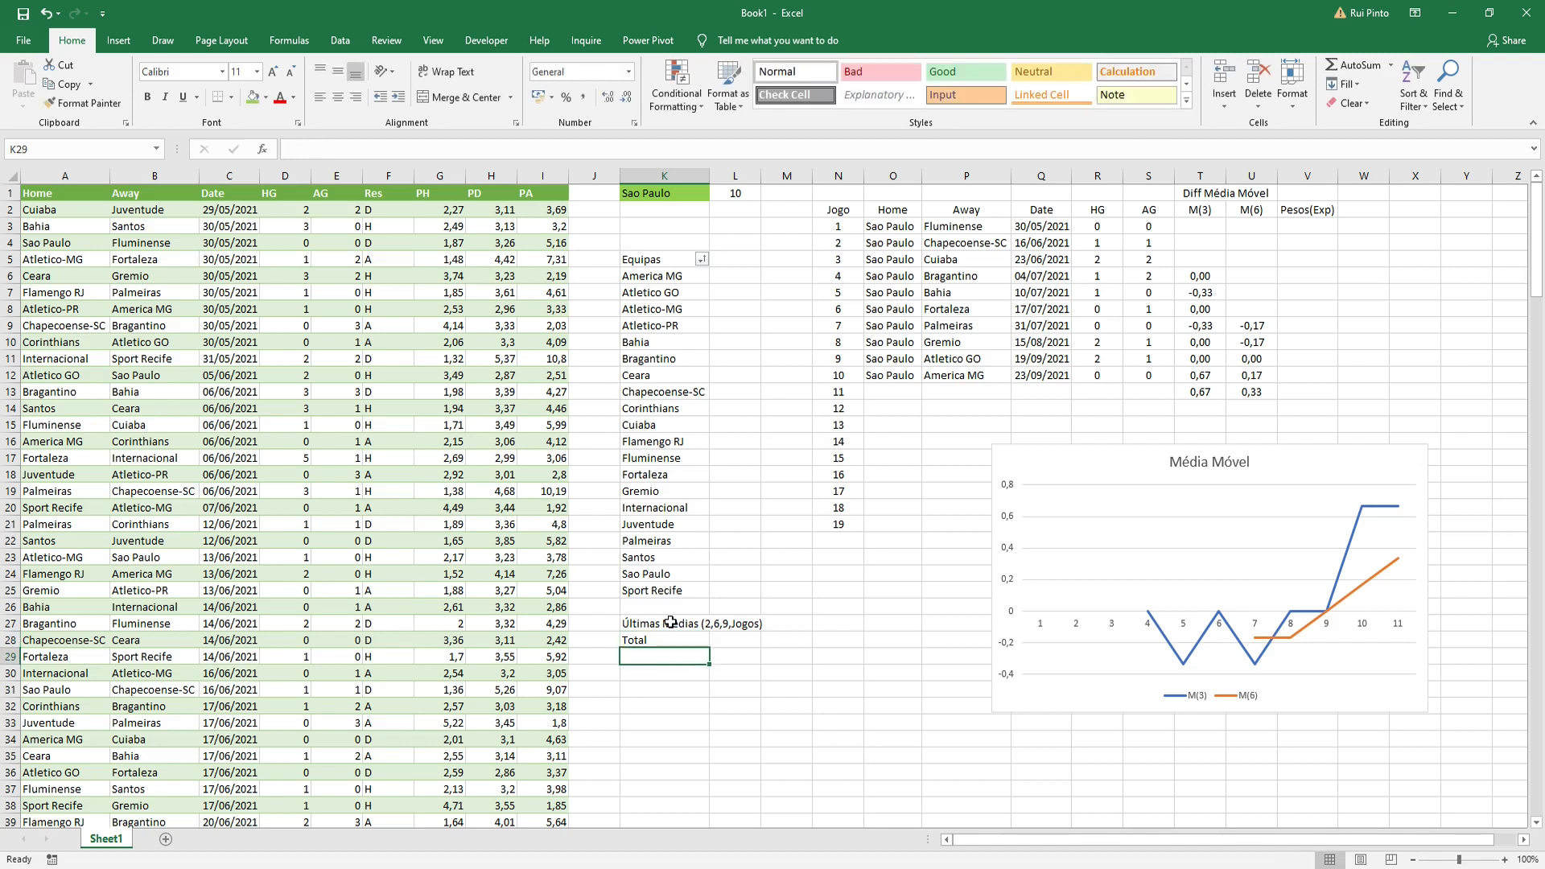
text(9)
key(Return)
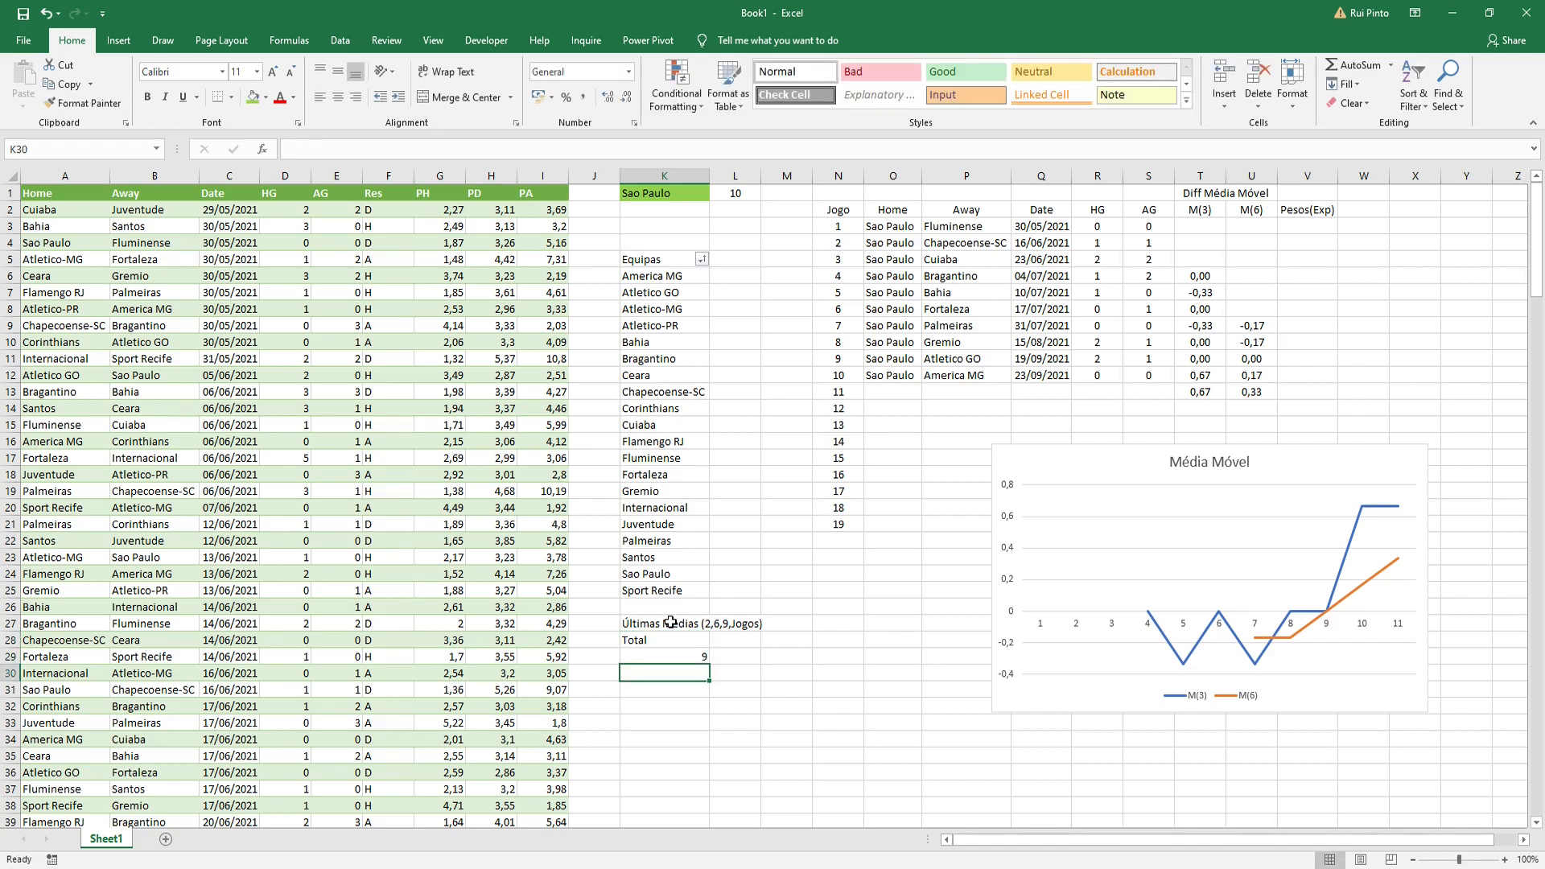
text(6)
key(Return)
text(3)
key(Return)
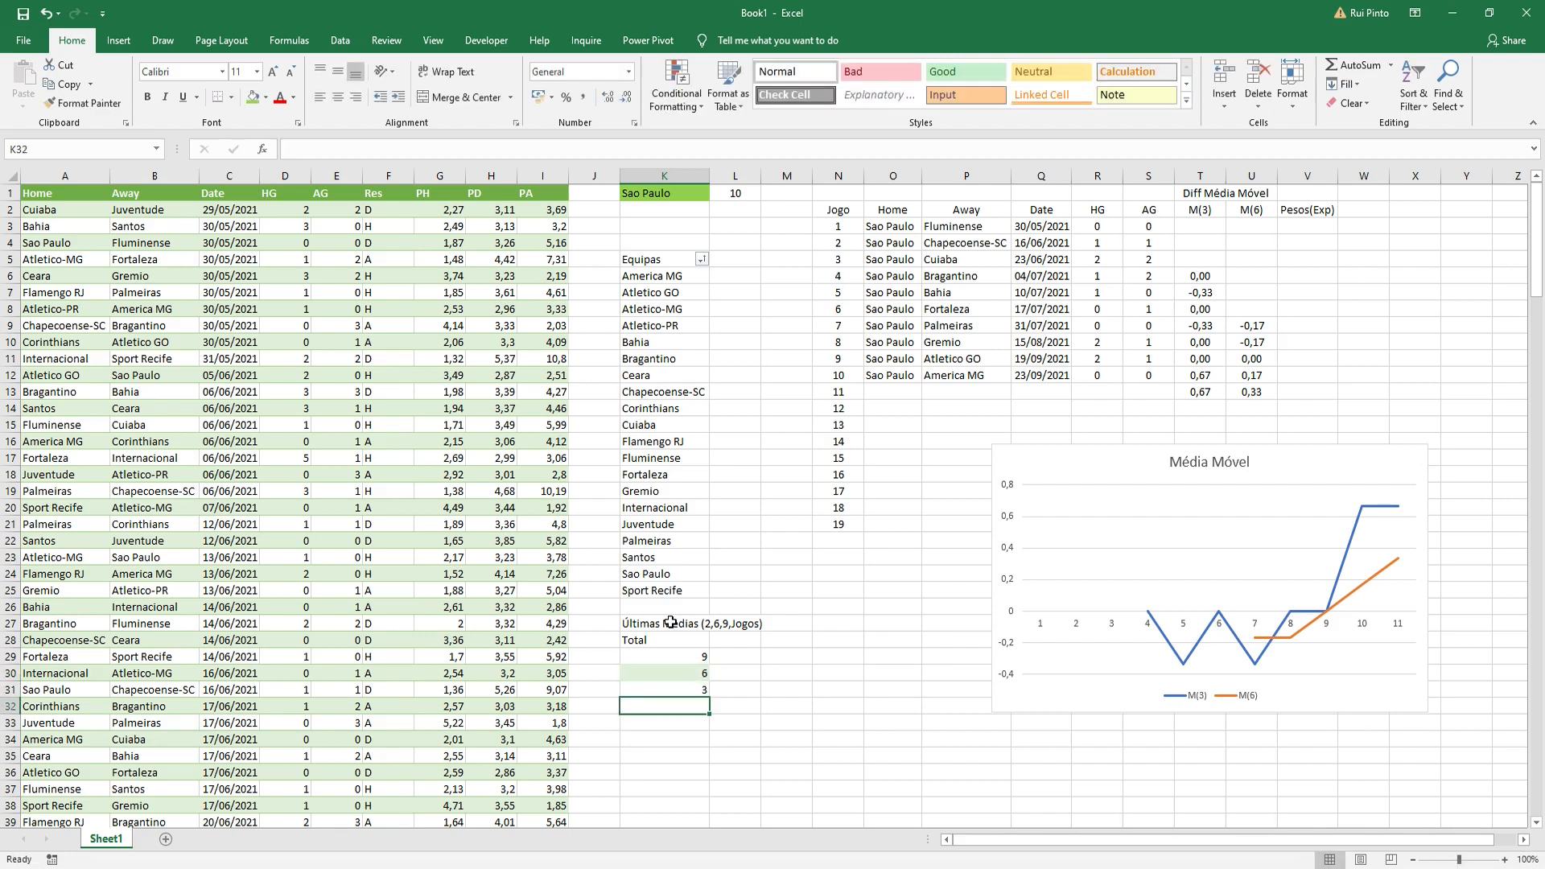
text(Média ponderada)
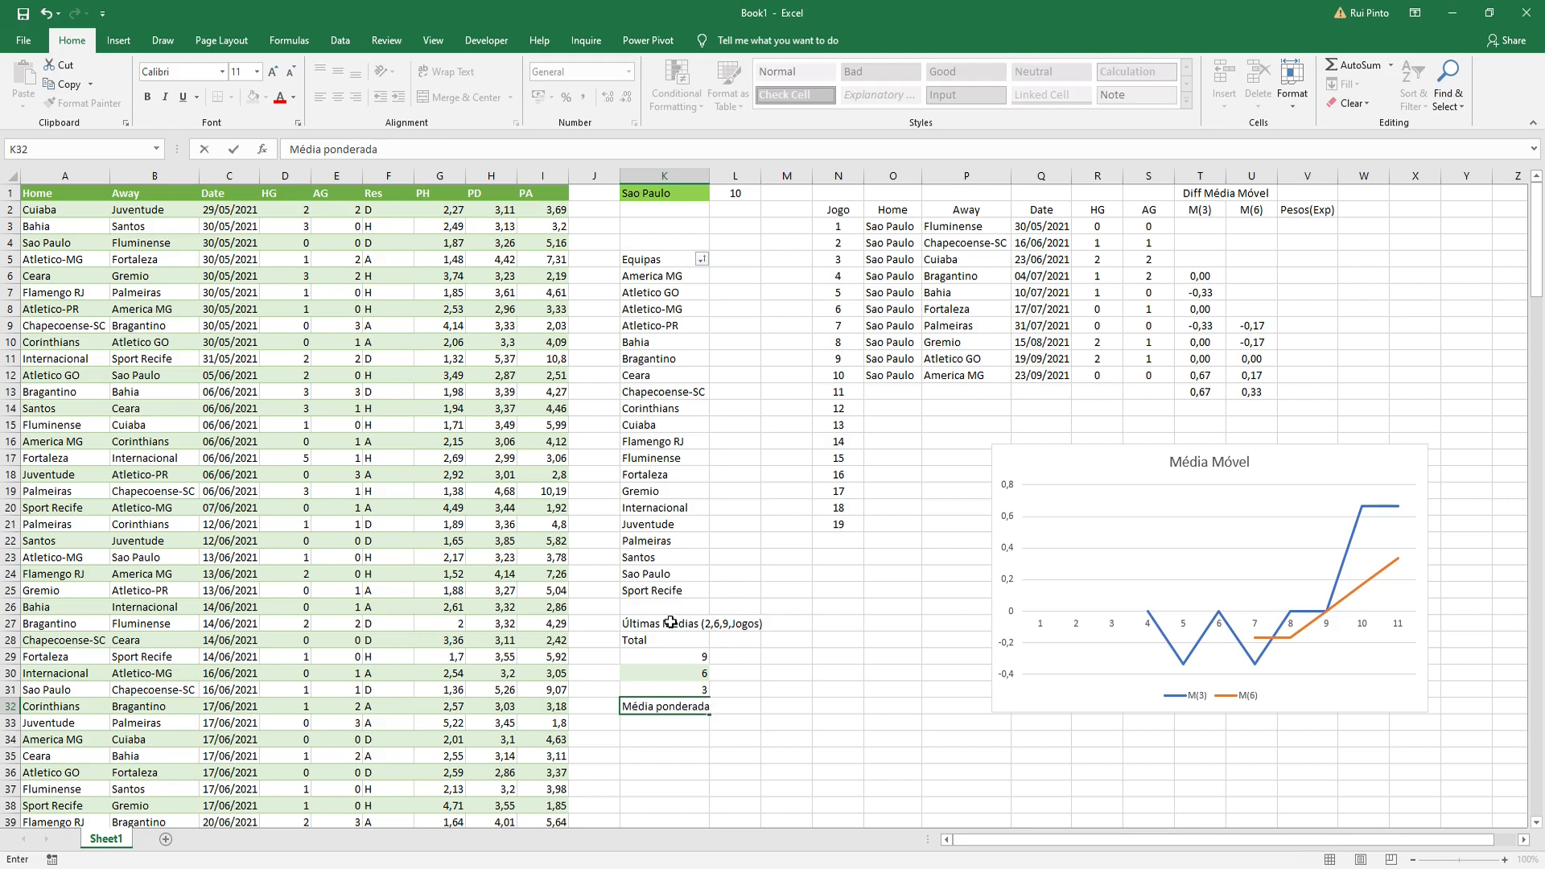
key(Return)
Step: Enter the heading Data para pesos in K34, with the labels 1º entrada and ult. Entrada in K35 and K36
key(Return)
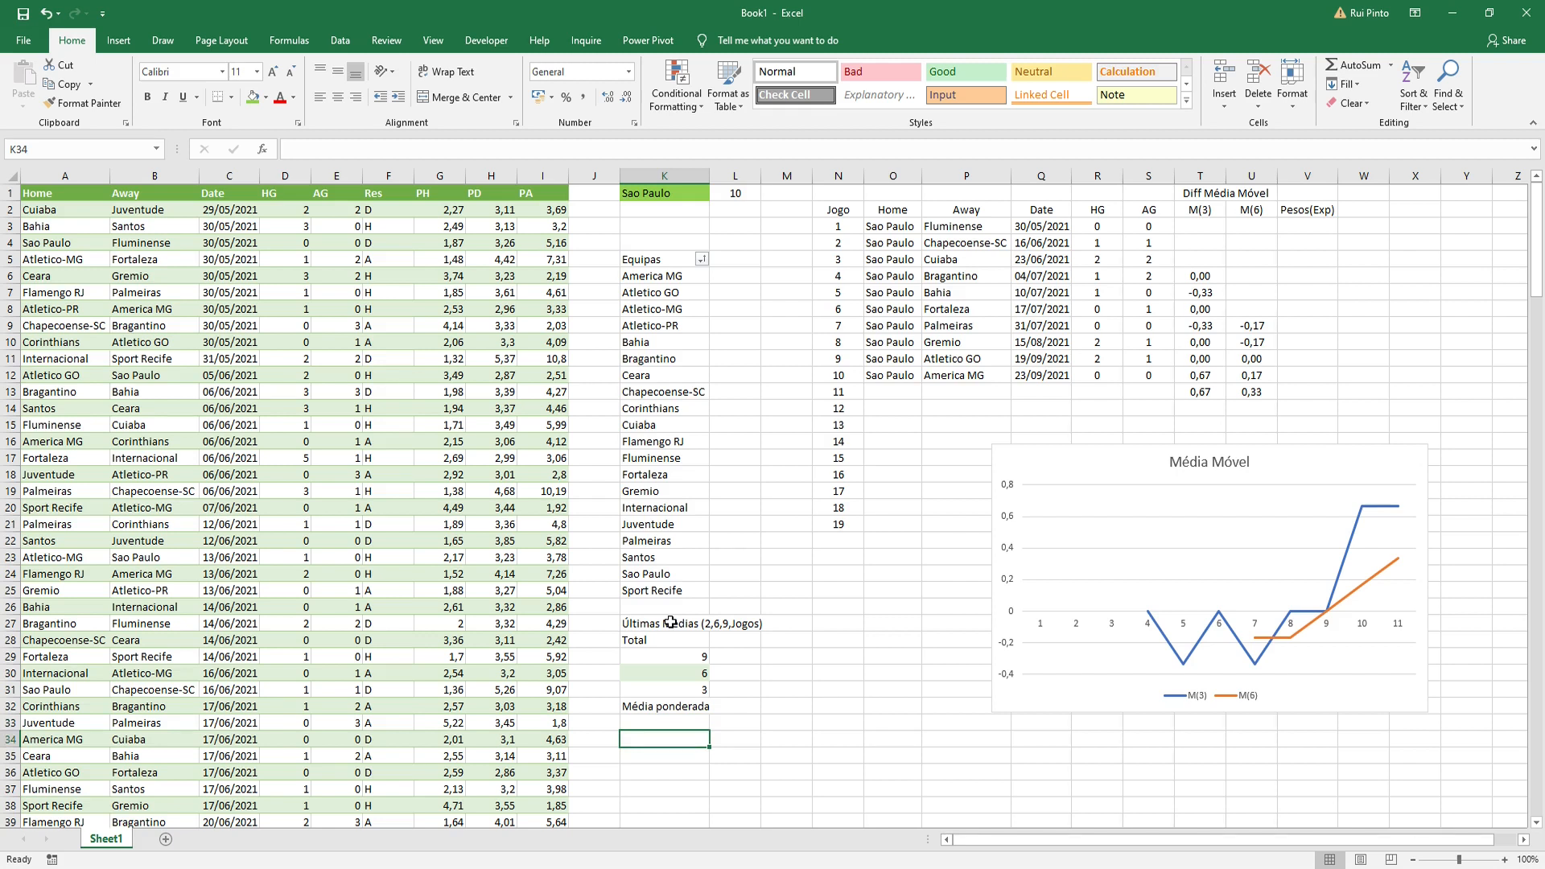
text(Data)
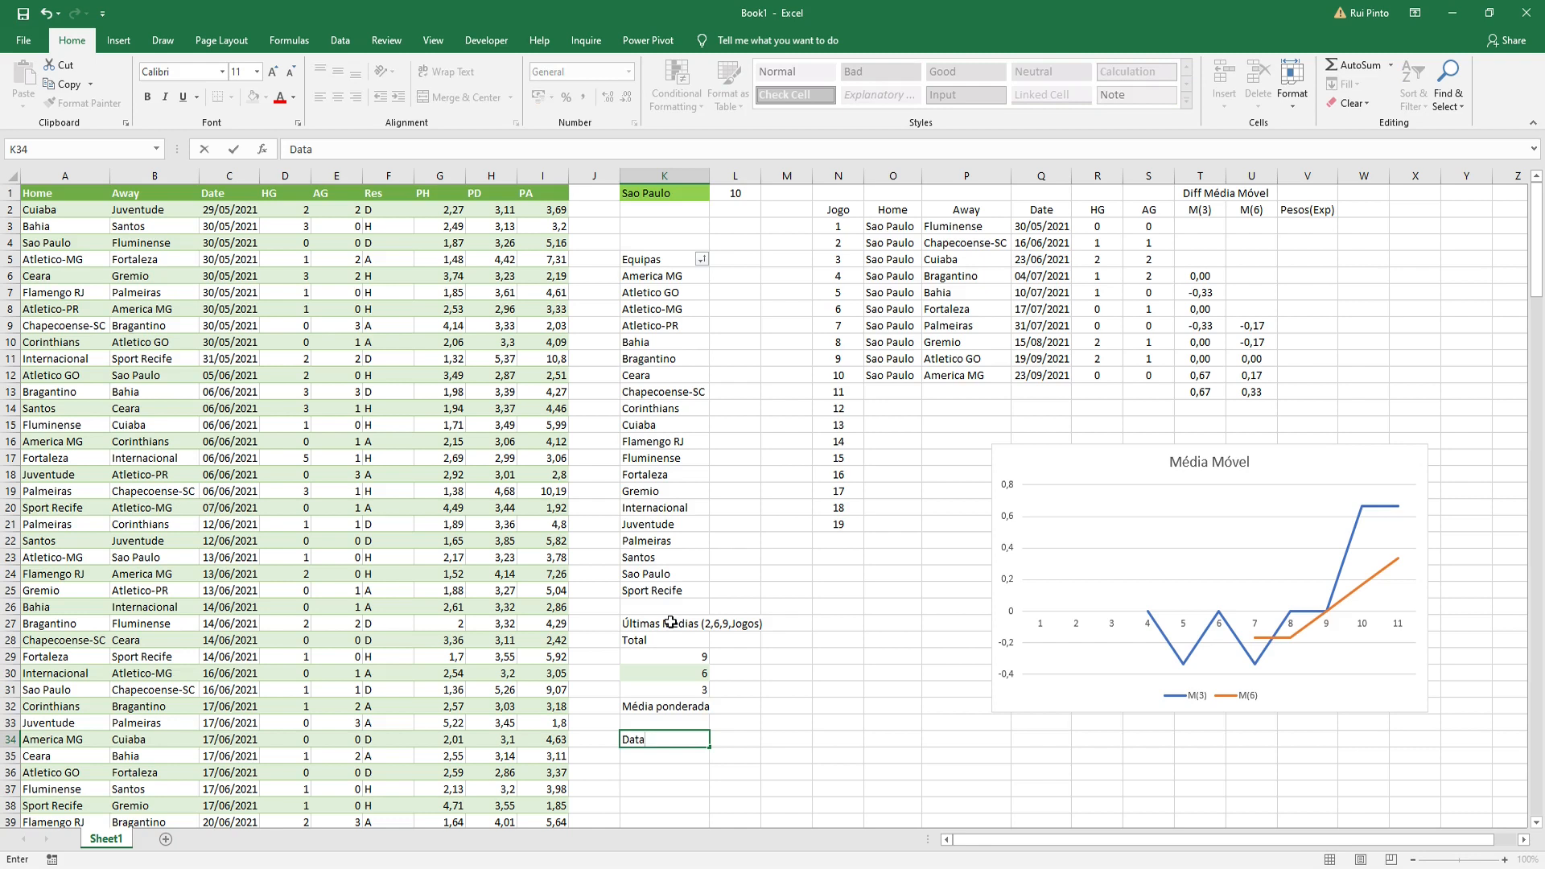
text( para pesos)
key(Return)
text(1)
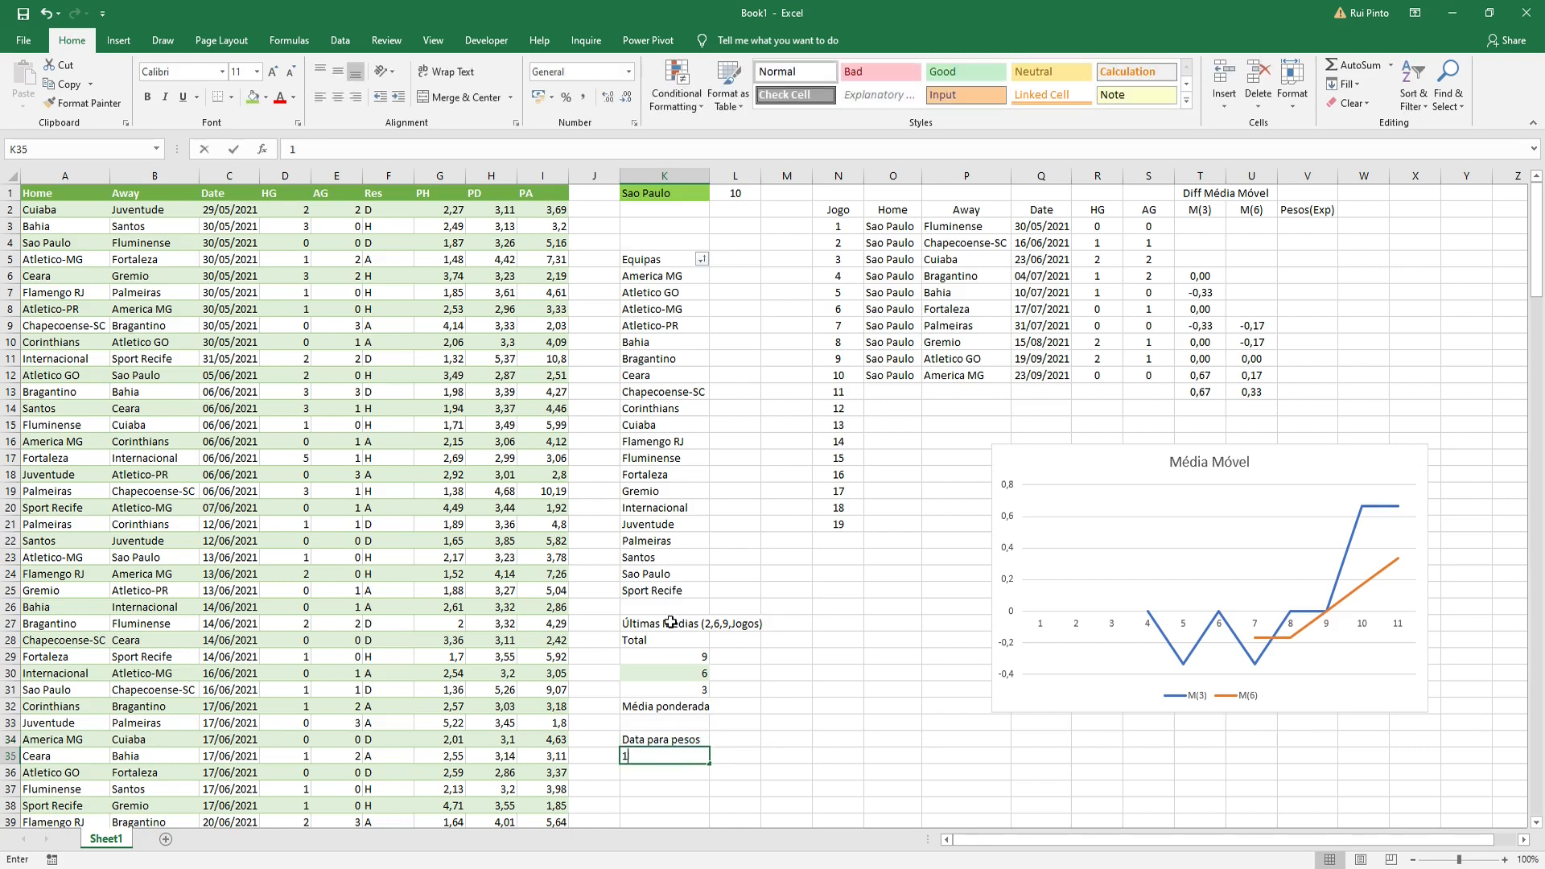
text(º entrada)
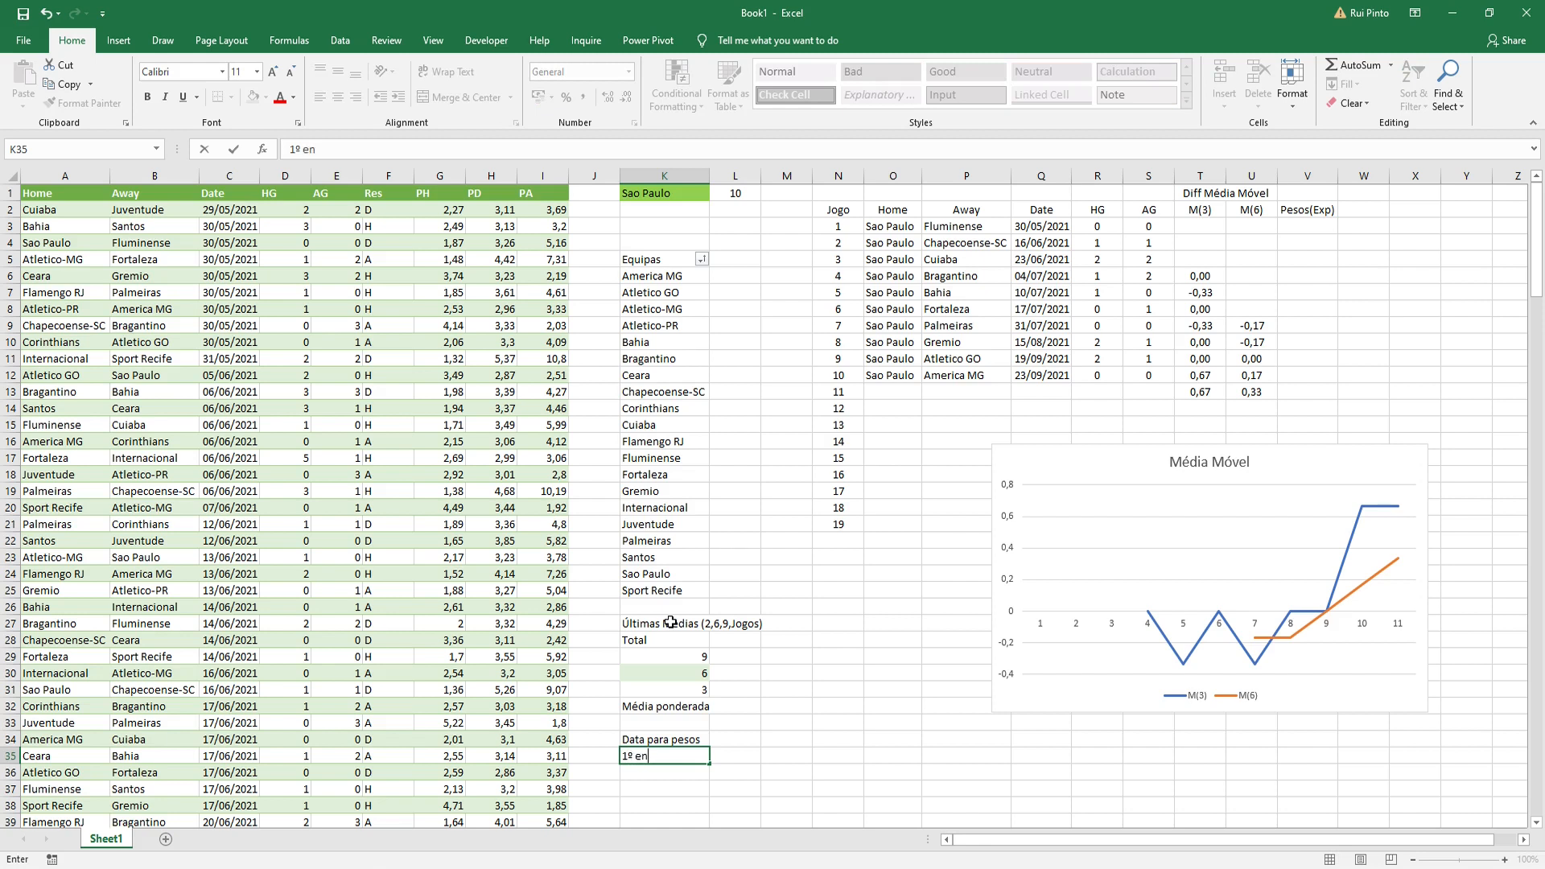
key(Return)
text(u)
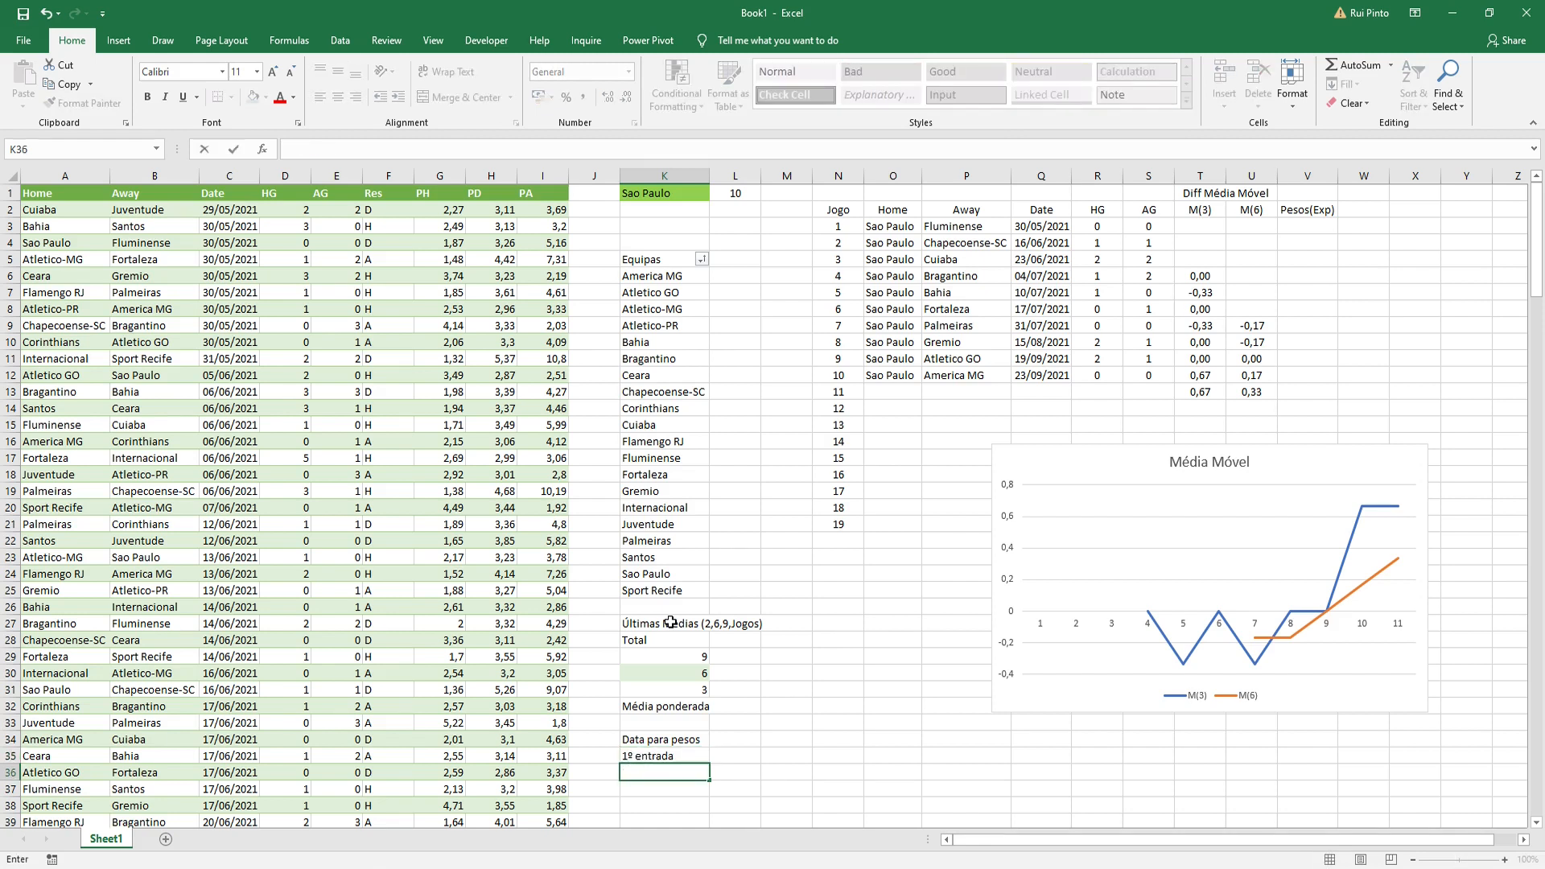
text(lt. Entrada)
key(Return)
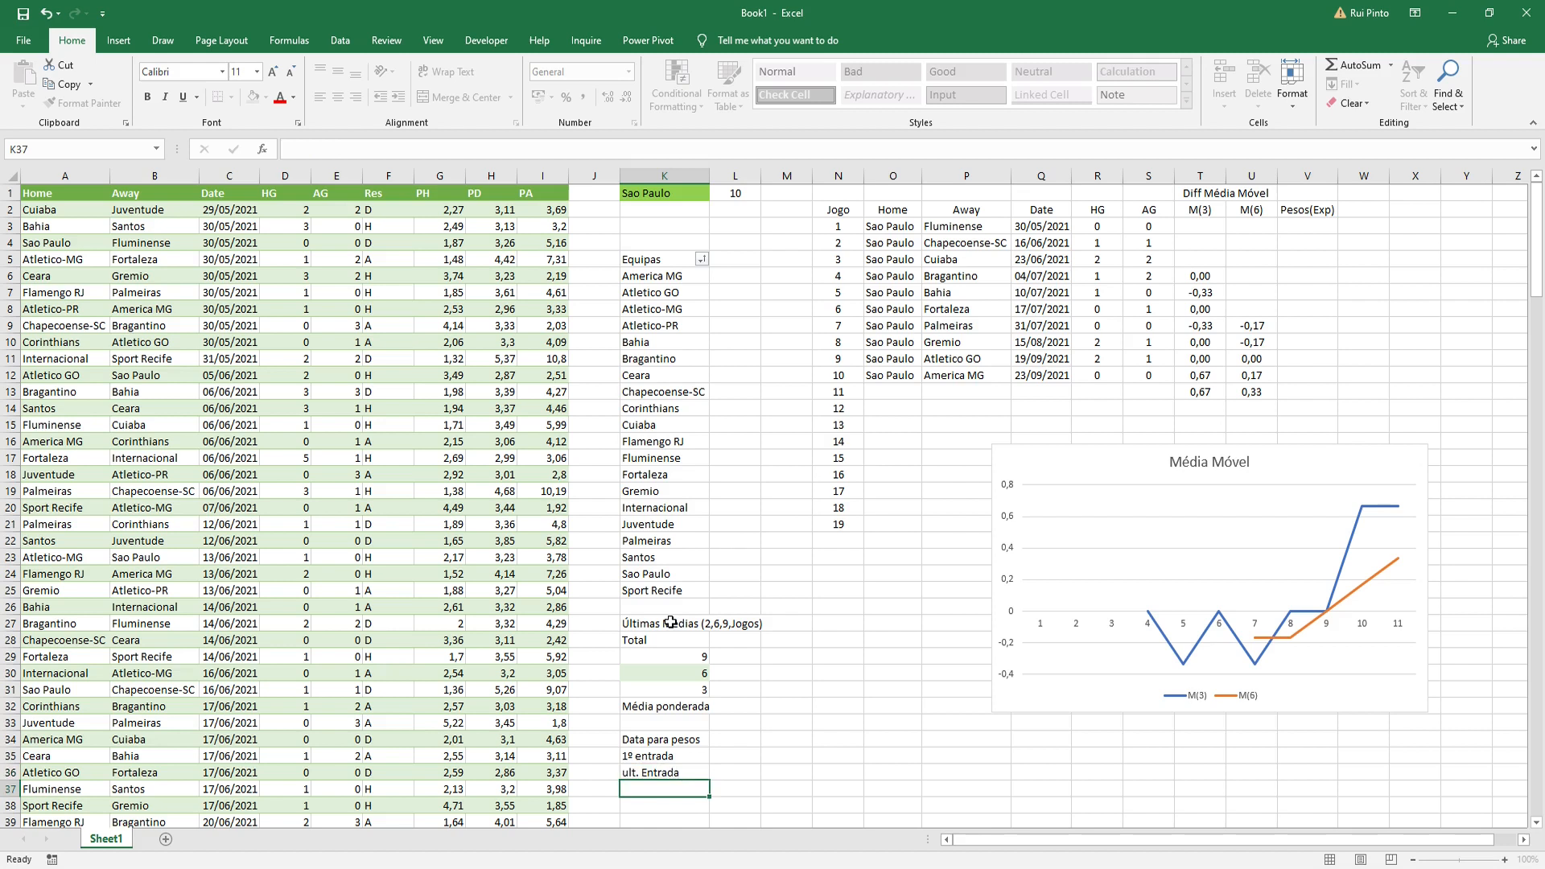
Step: Reference the first match date beside 1º entrada by entering =C2 in L35
key(Up)
key(Up)
key(Right)
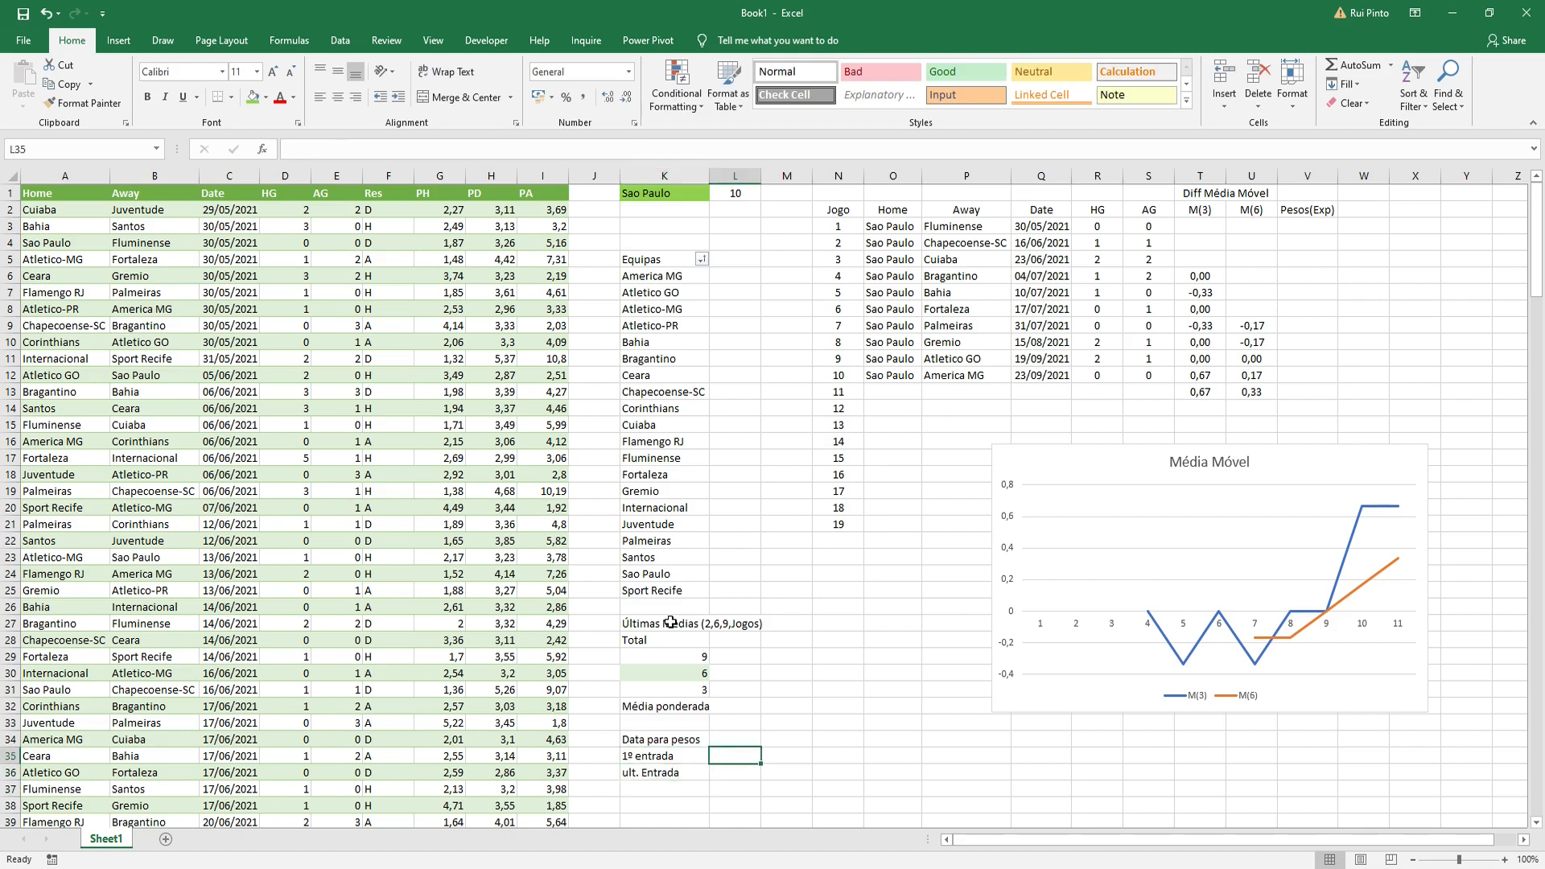
text(=)
click(239, 211)
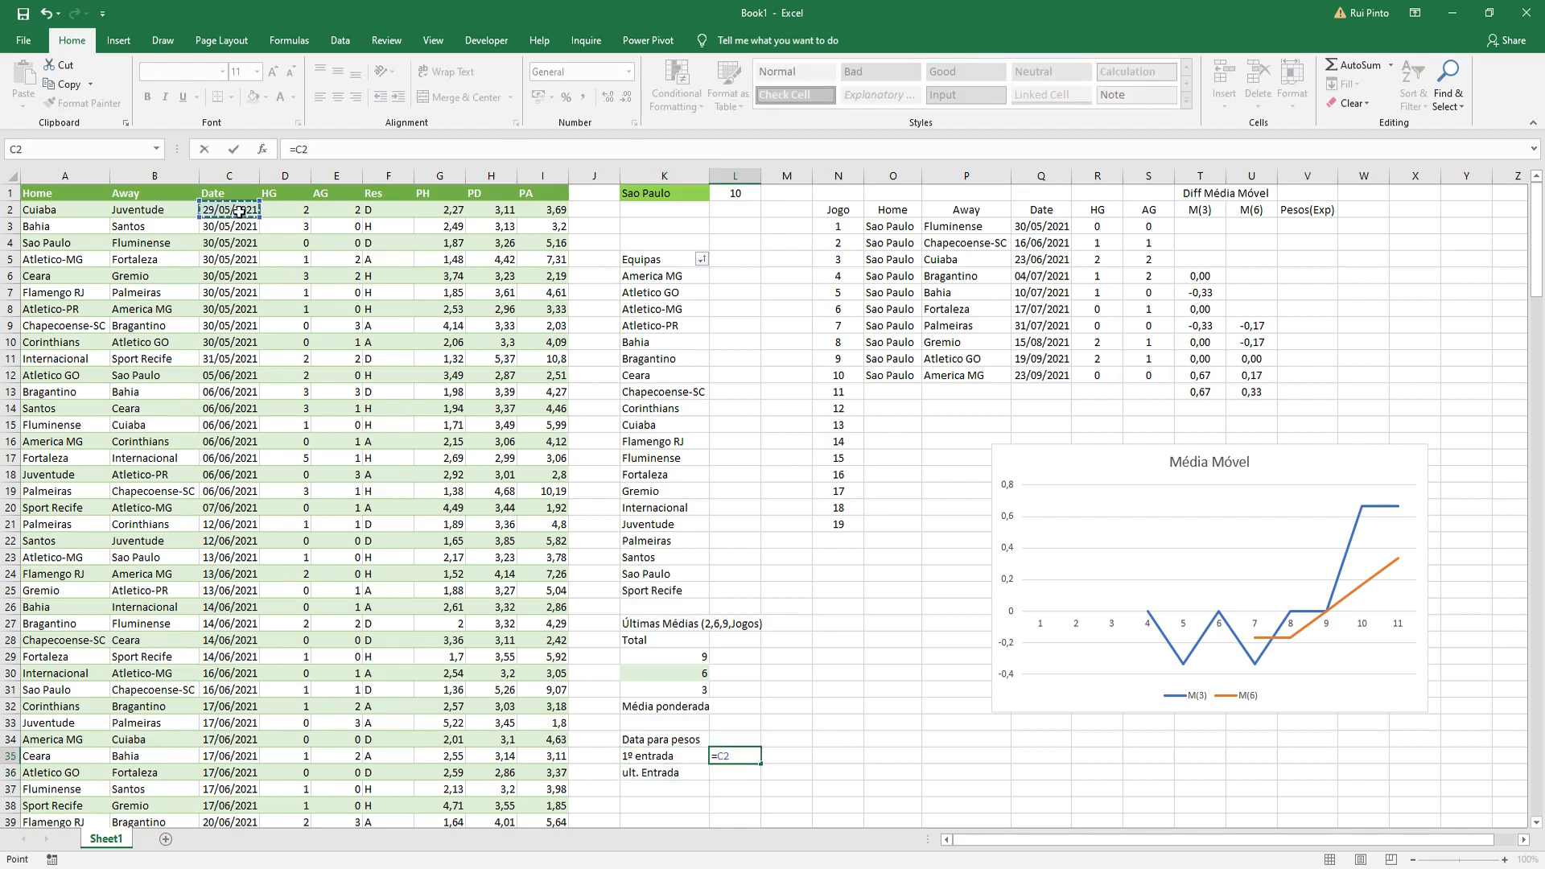
key(Return)
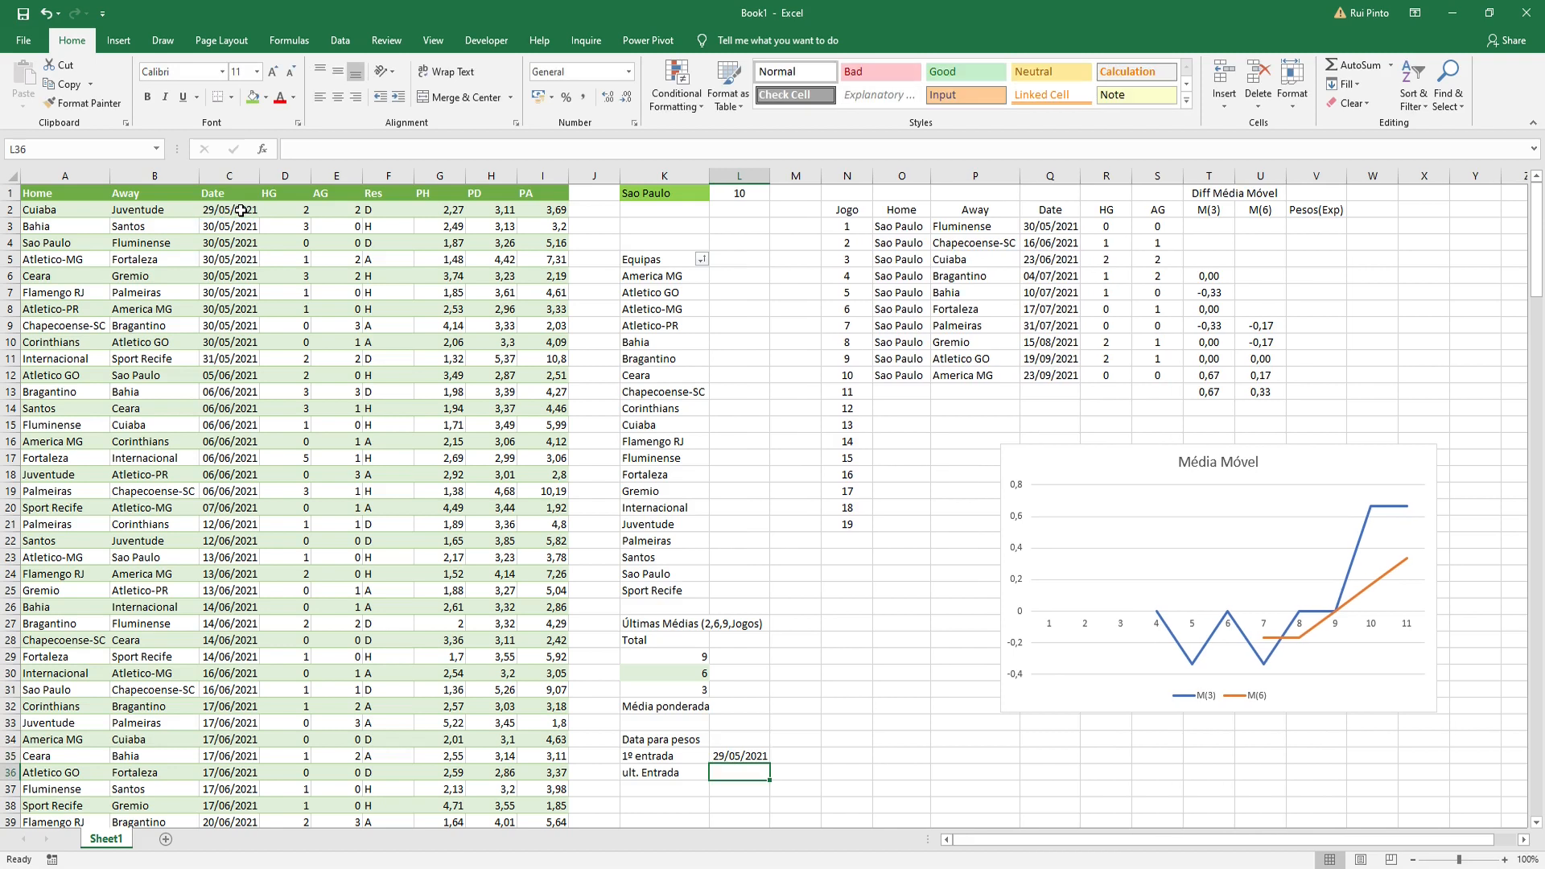
Step: Return column C's last non-empty date in L36 with =LOOKUP(2;1/(C:C<>"");C:C)
text(=)
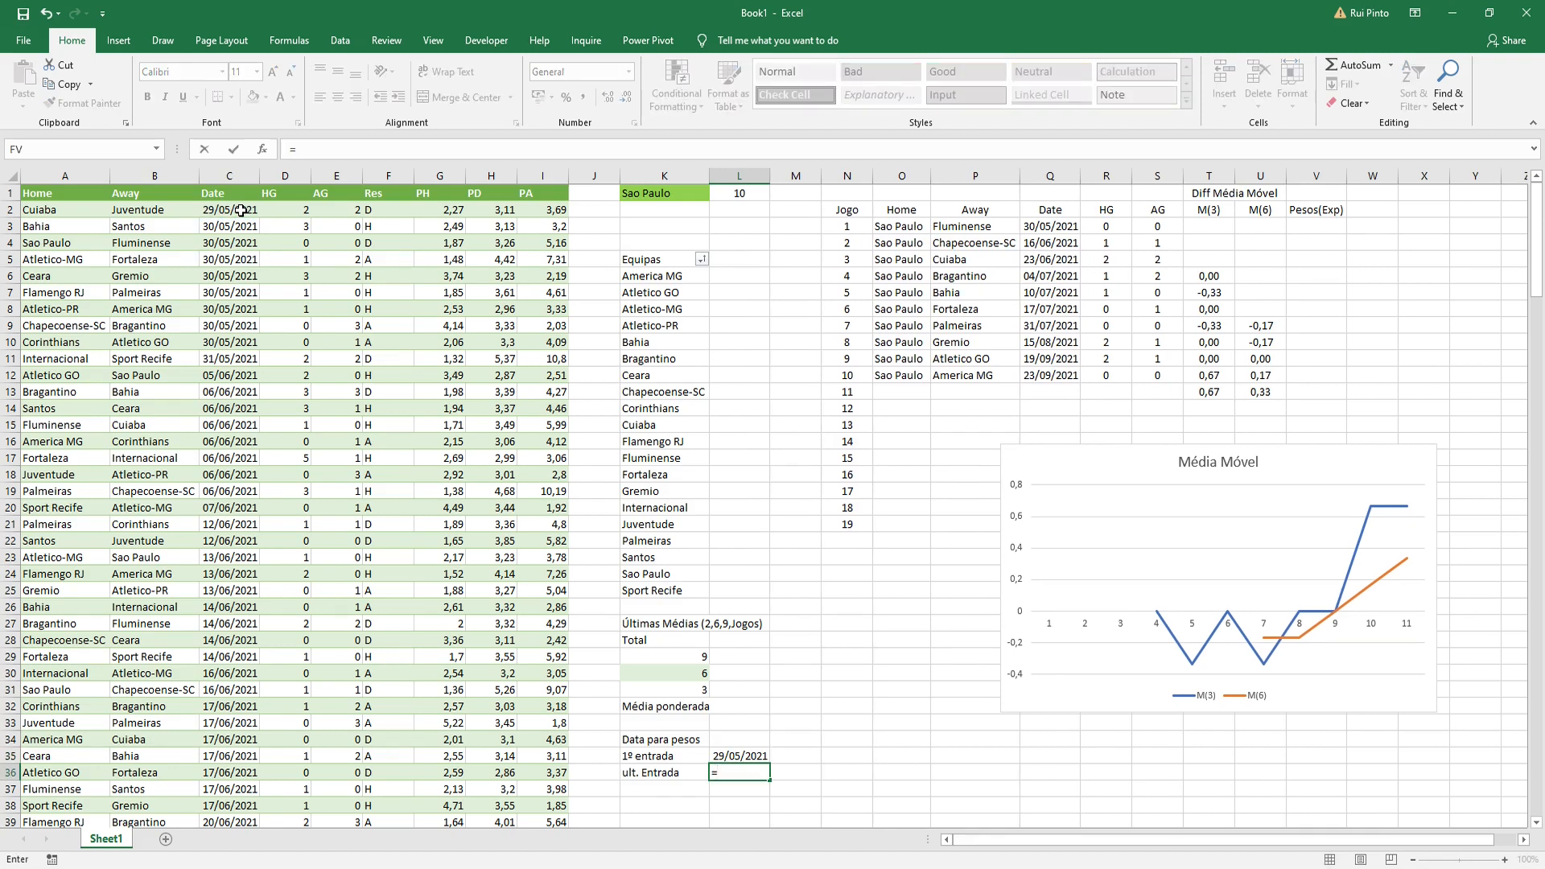
text(l)
text(okk)
key(BackSpace)
key(BackSpace)
text(ok()
key(BackSpace)
key(BackSpace)
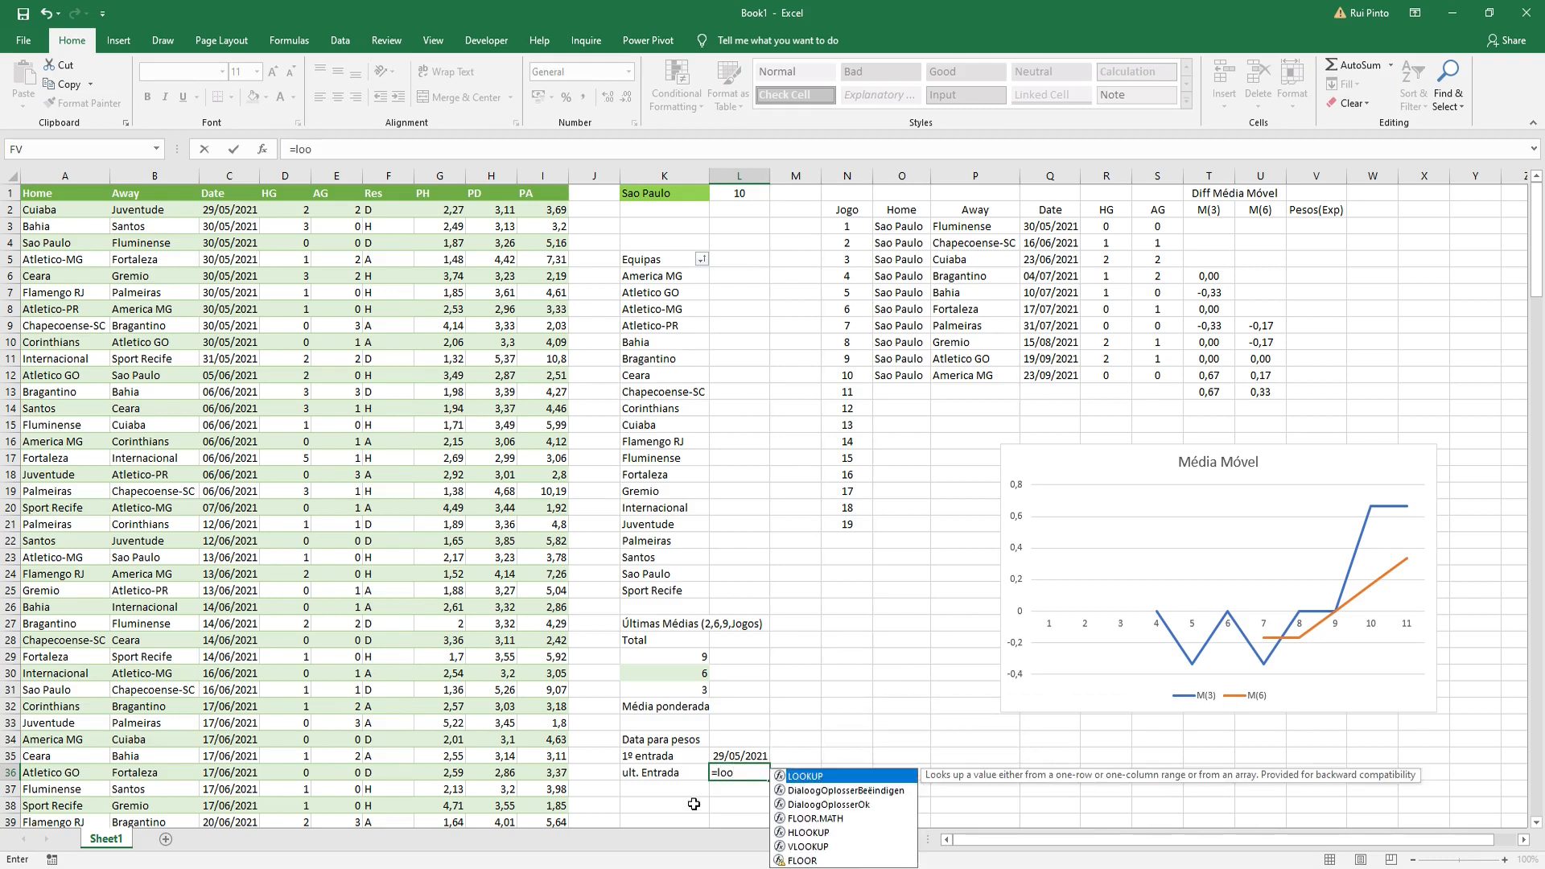
double_click(812, 776)
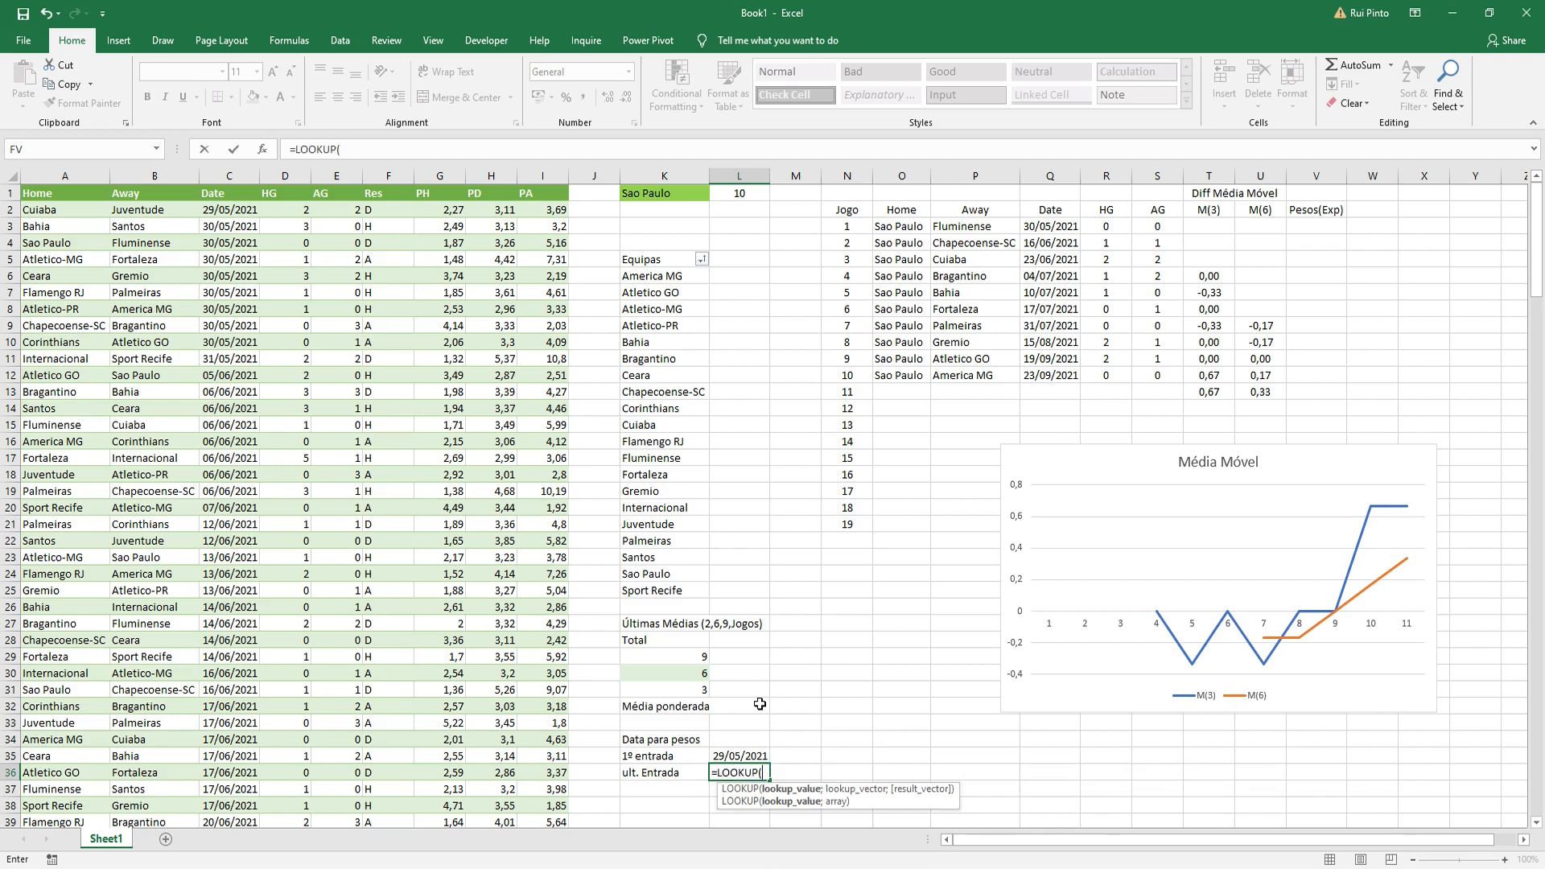
click(388, 142)
text(2;)
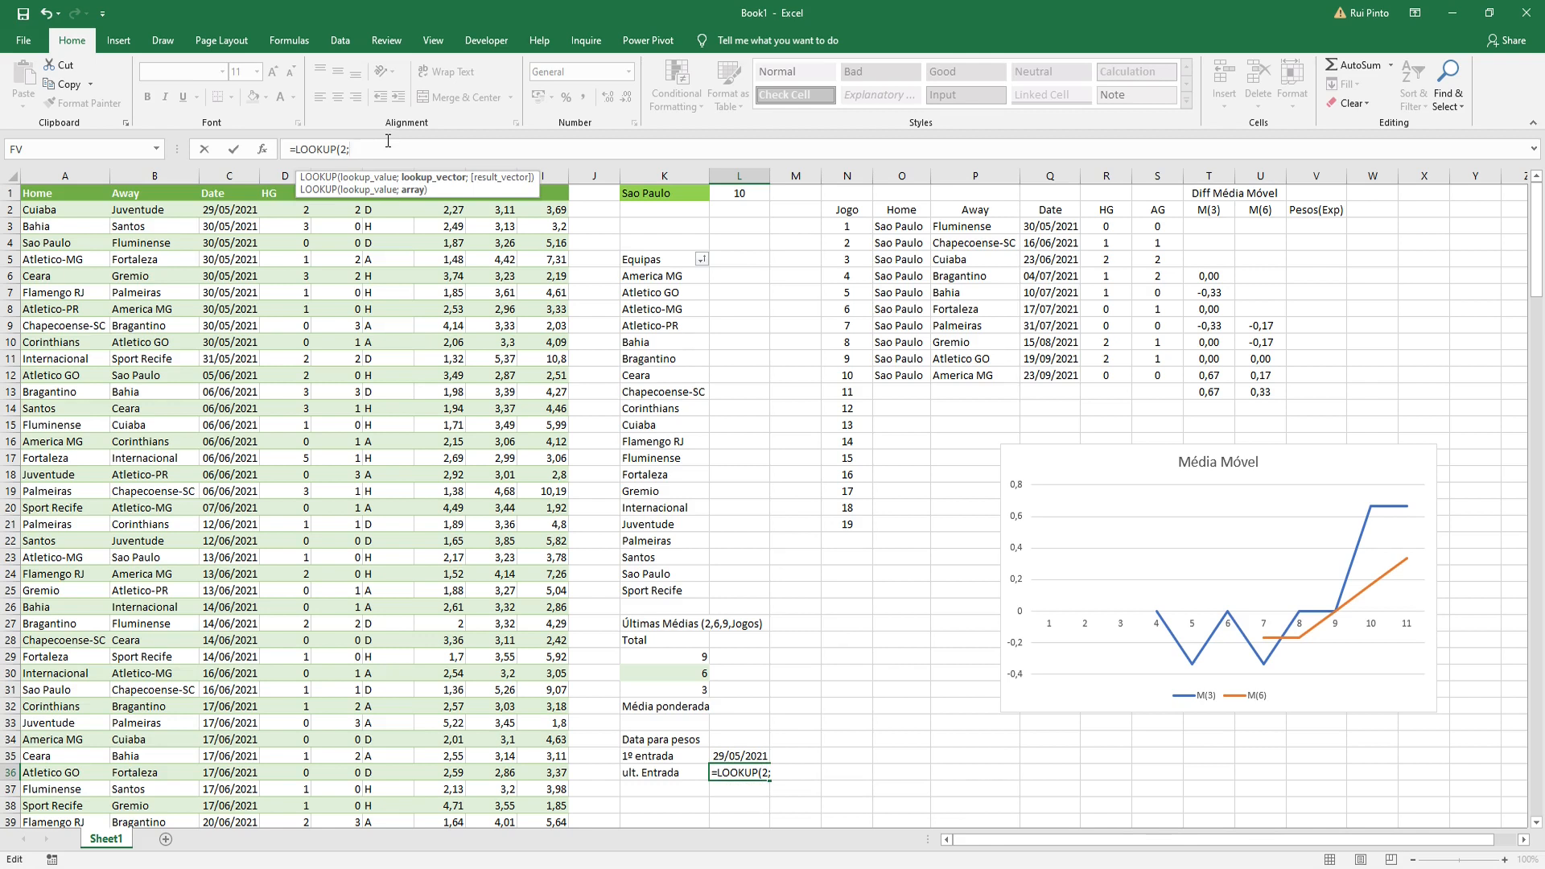
text(1/)
text(()
click(246, 176)
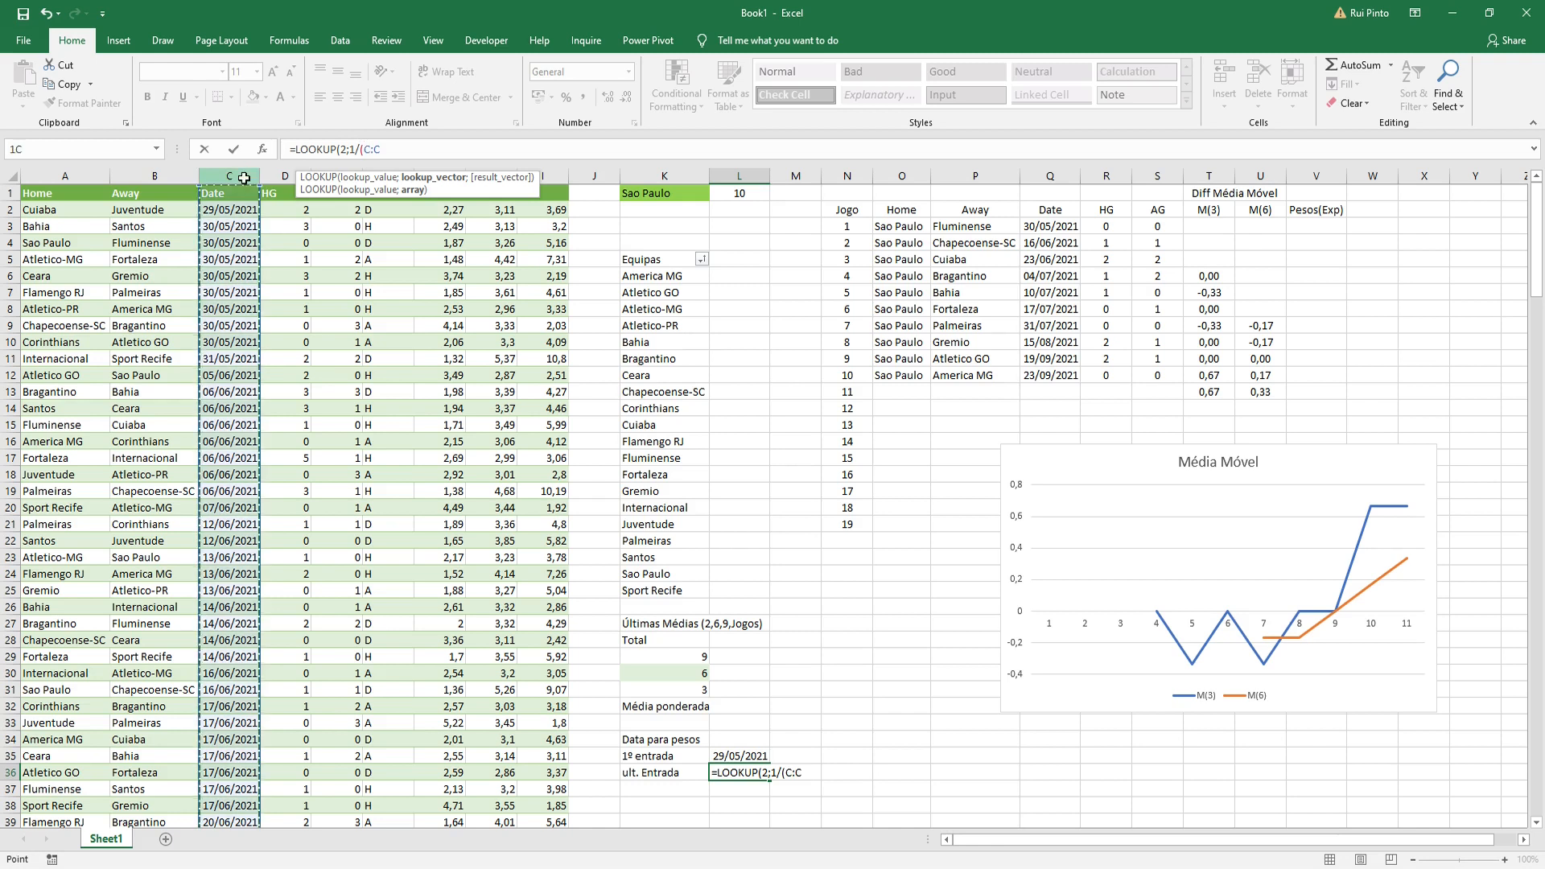
text(<>"";)
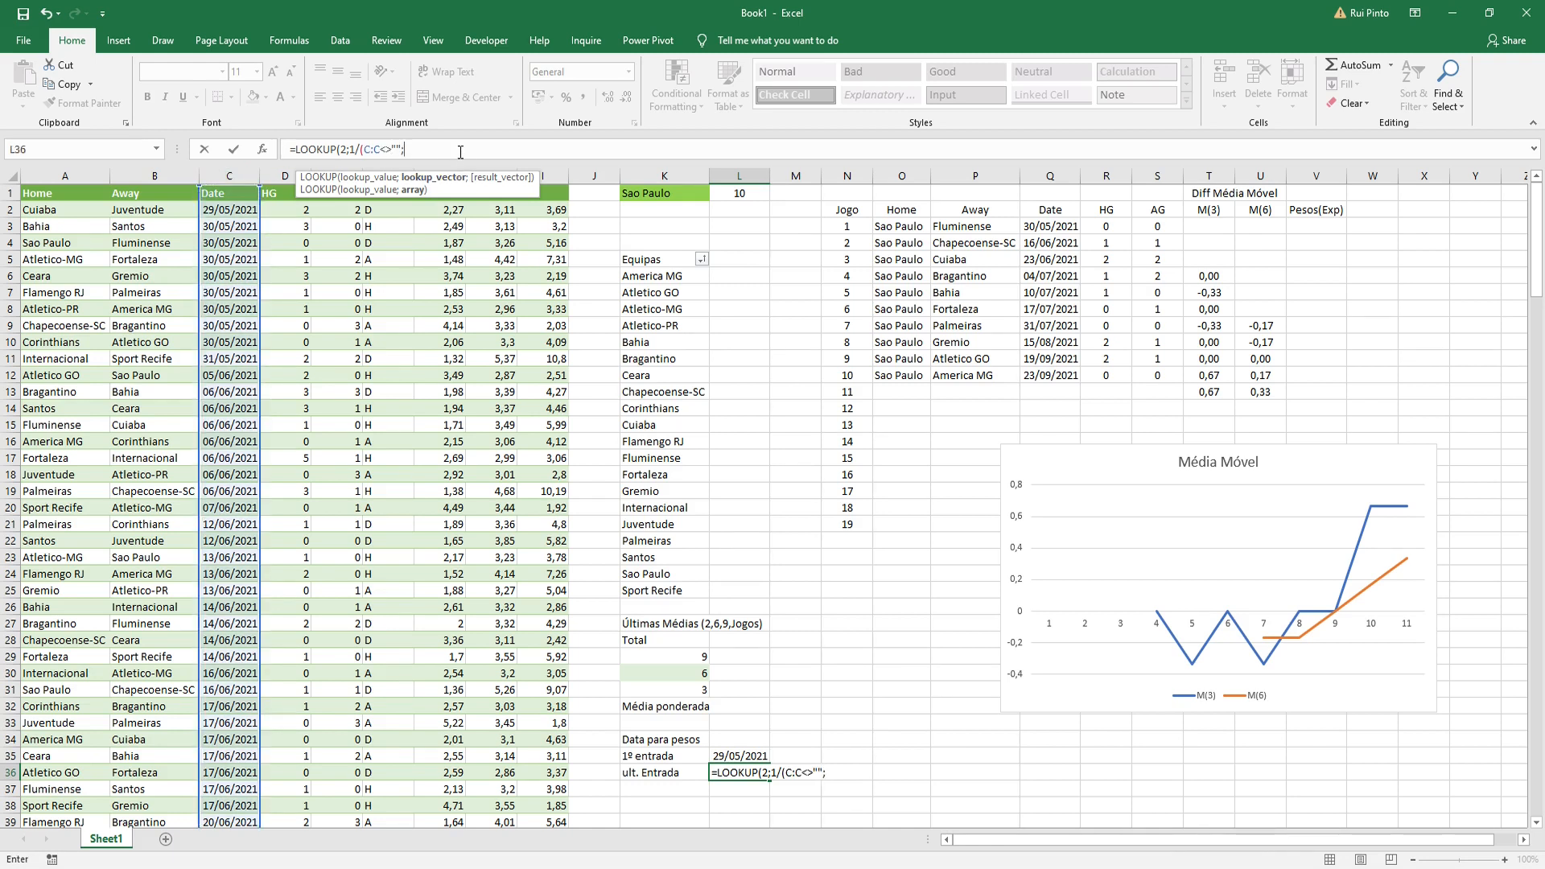
click(238, 170)
text())
key(Return)
key(Return)
text())
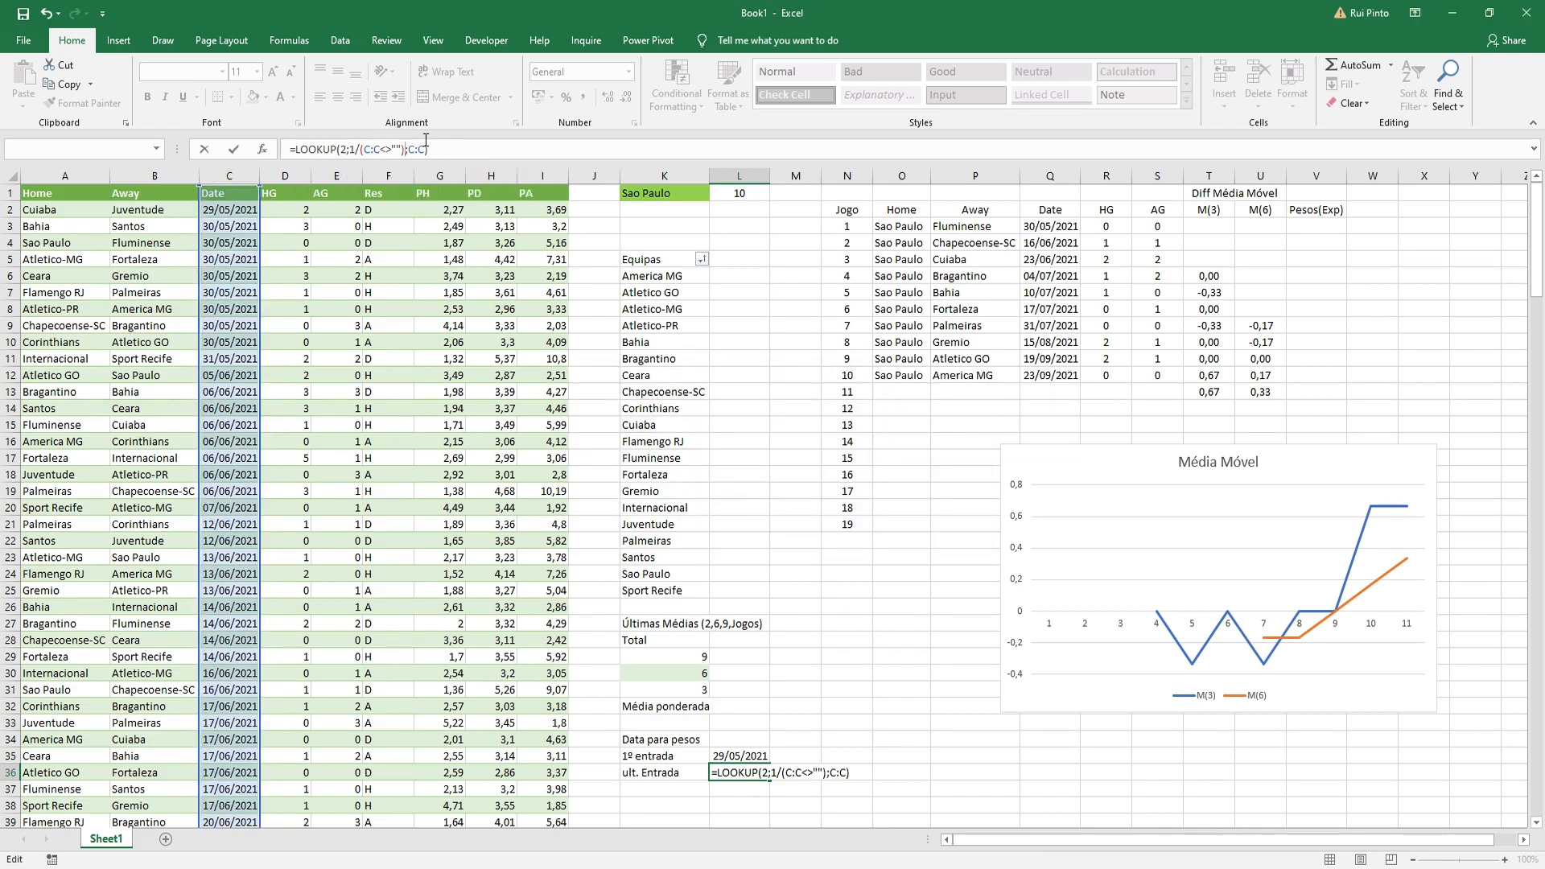
key(Return)
Step: Copy the date format of L35 to the last-entry date in L36
click(758, 754)
click(81, 103)
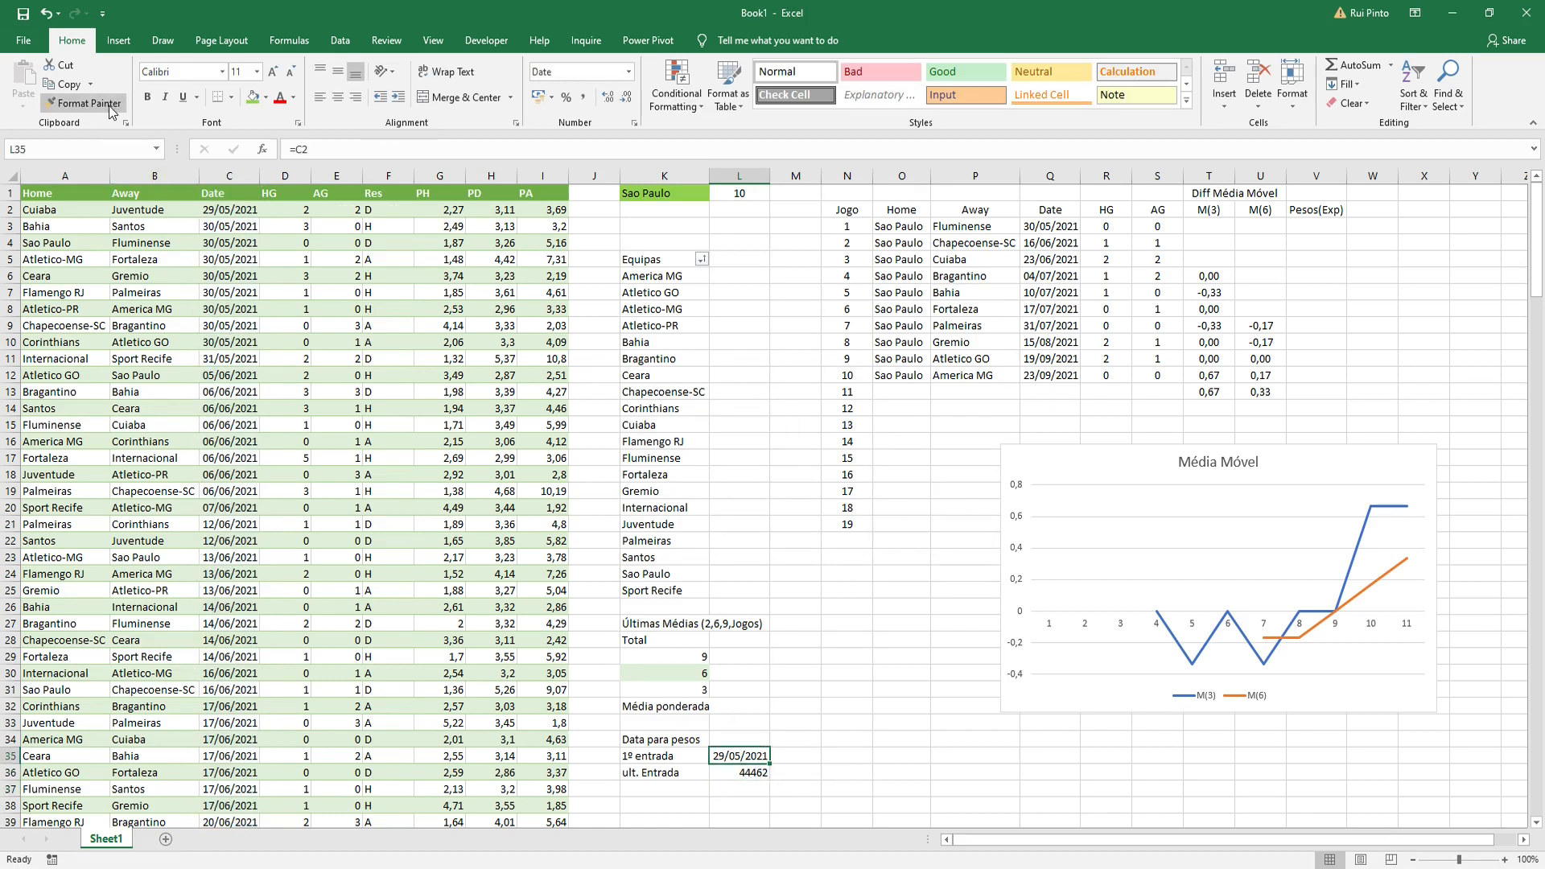
click(739, 773)
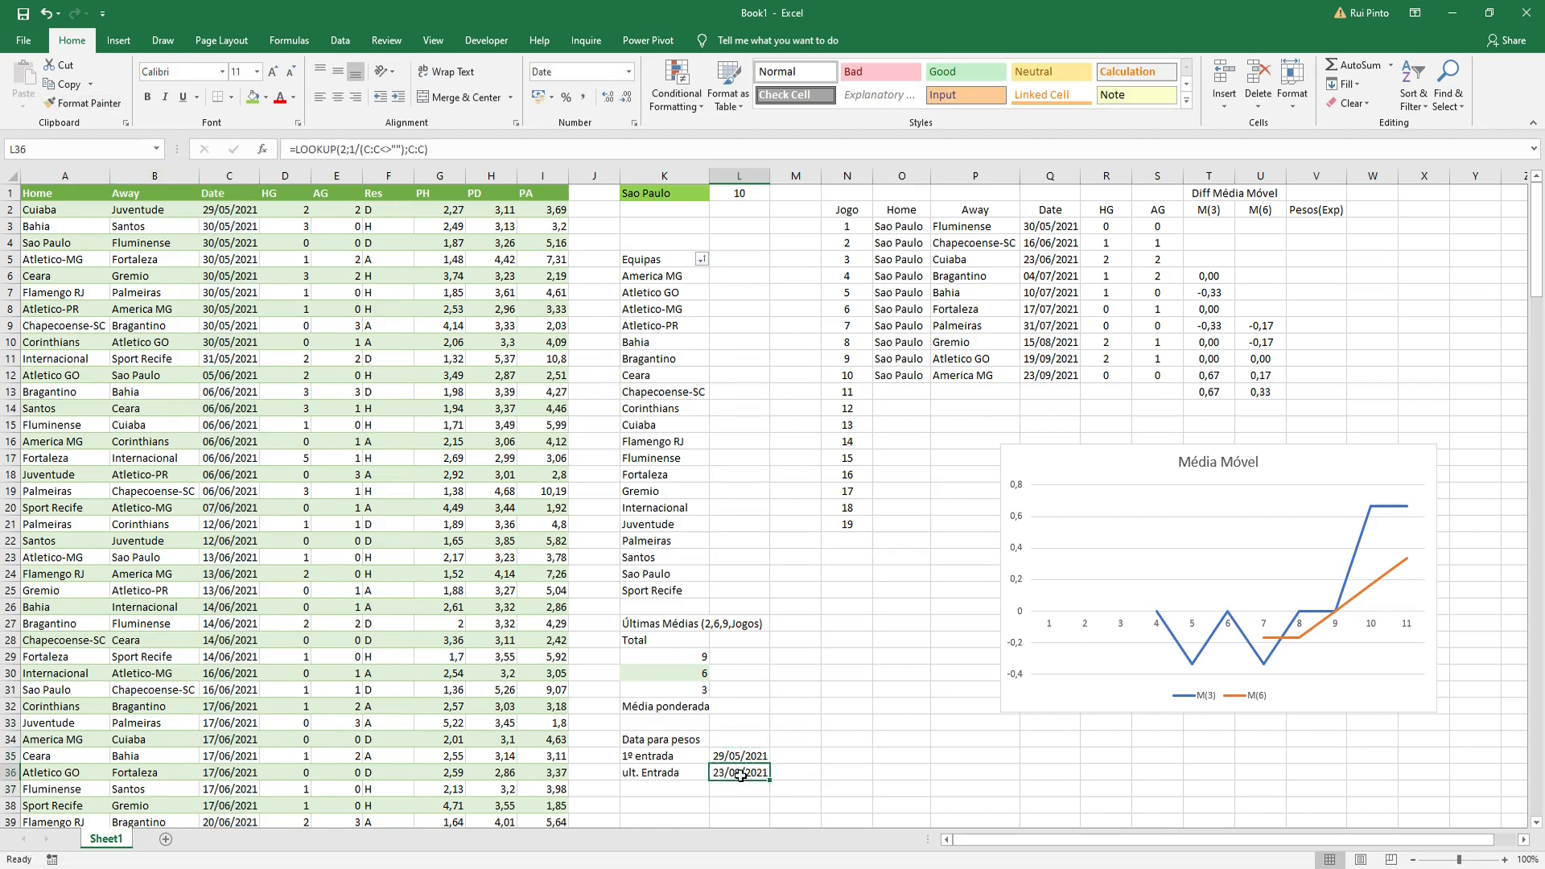
Step: Enter the label Inicio in M34, with inicio in M35 and fim in N35
click(804, 740)
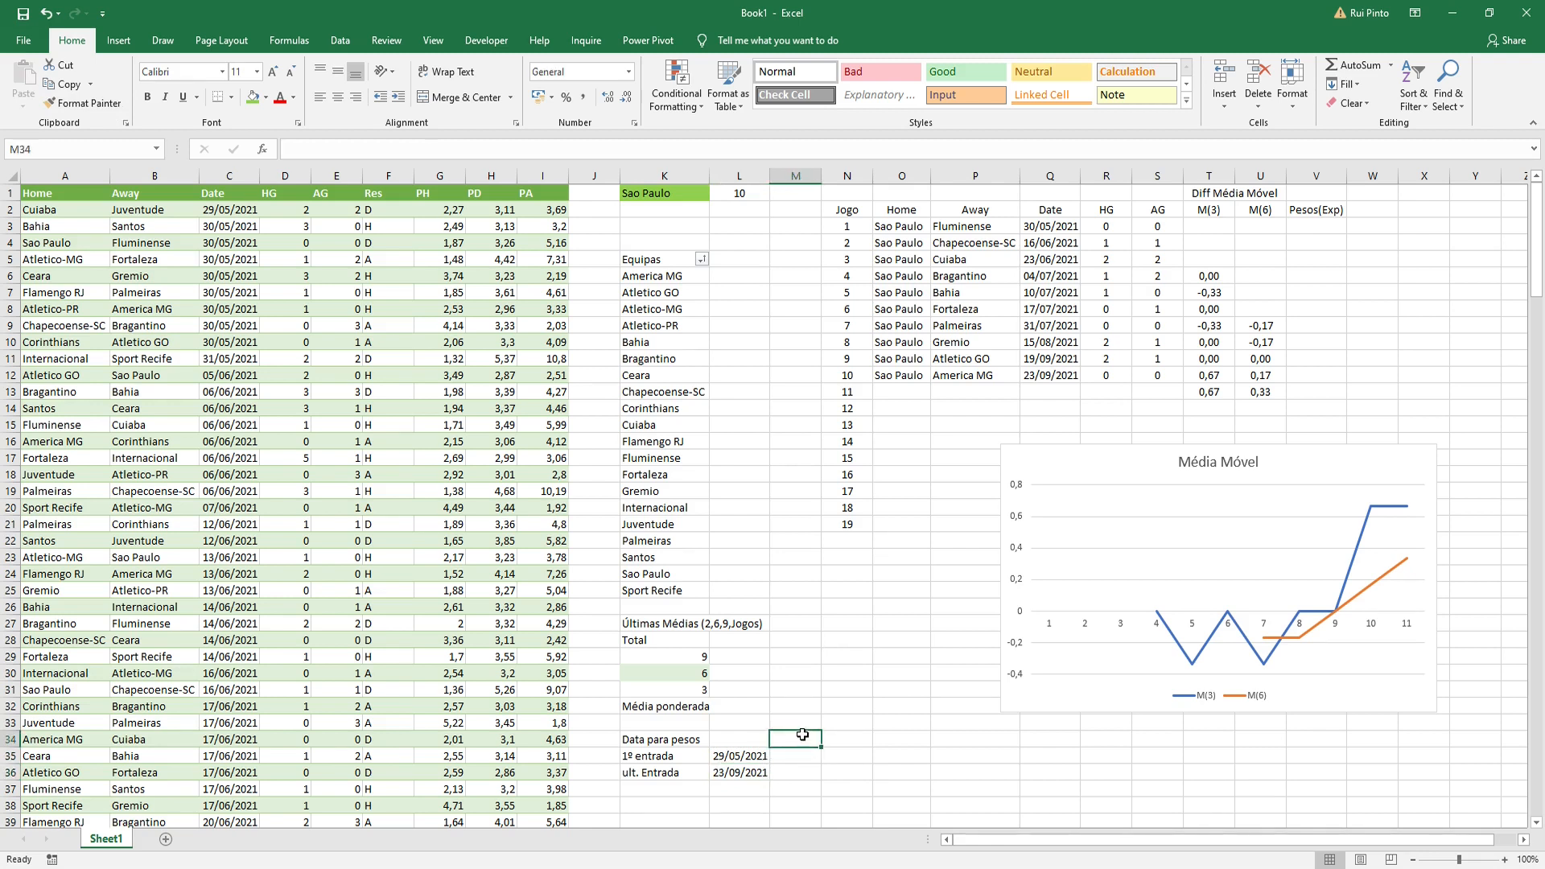
text(Inicio)
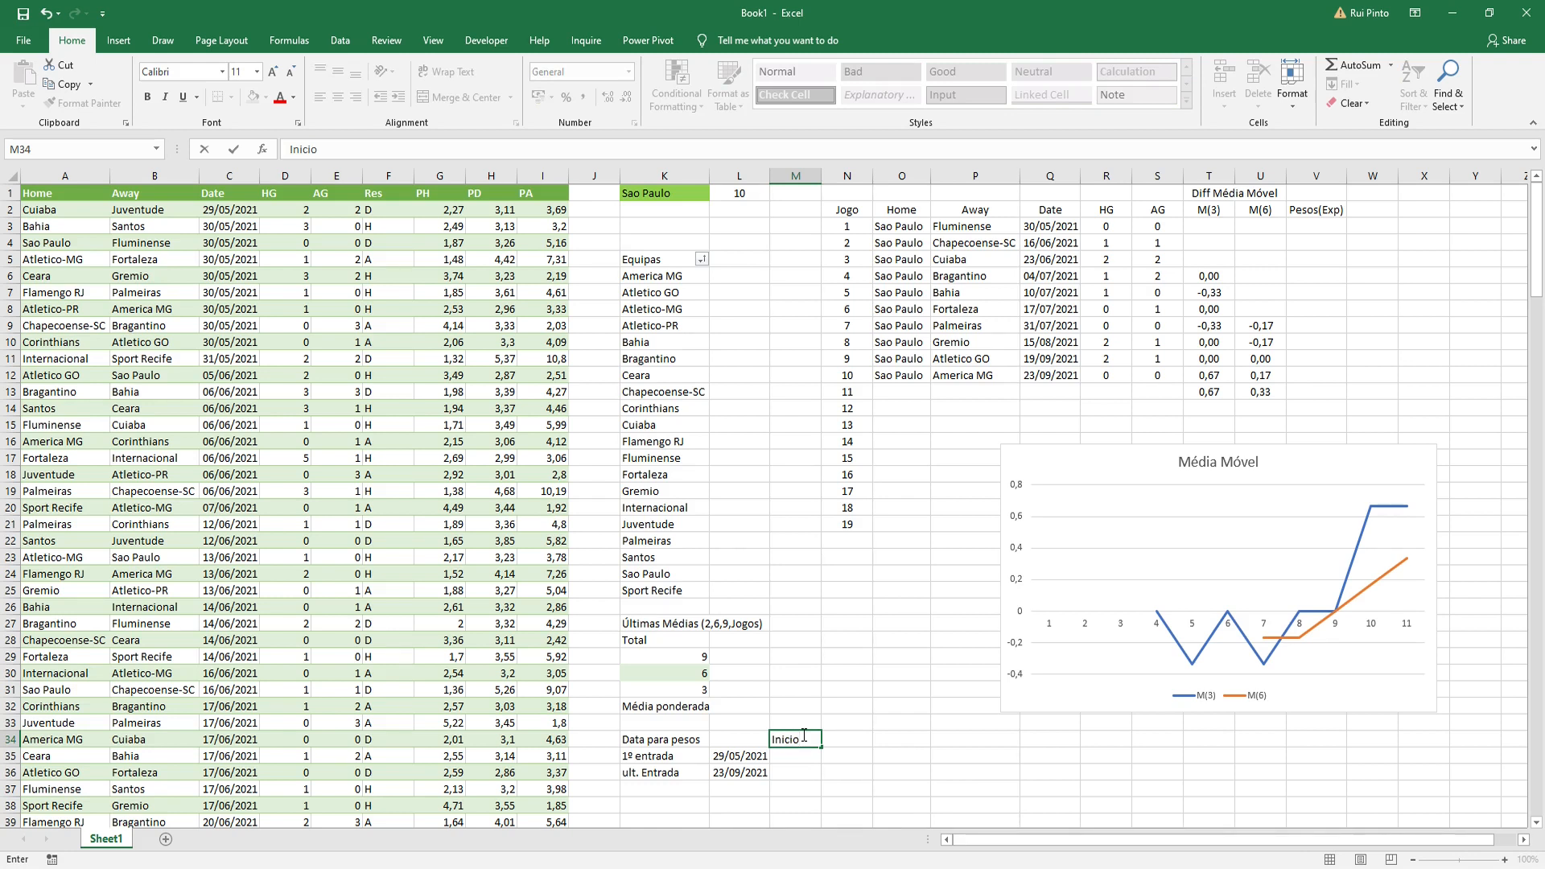
key(Return)
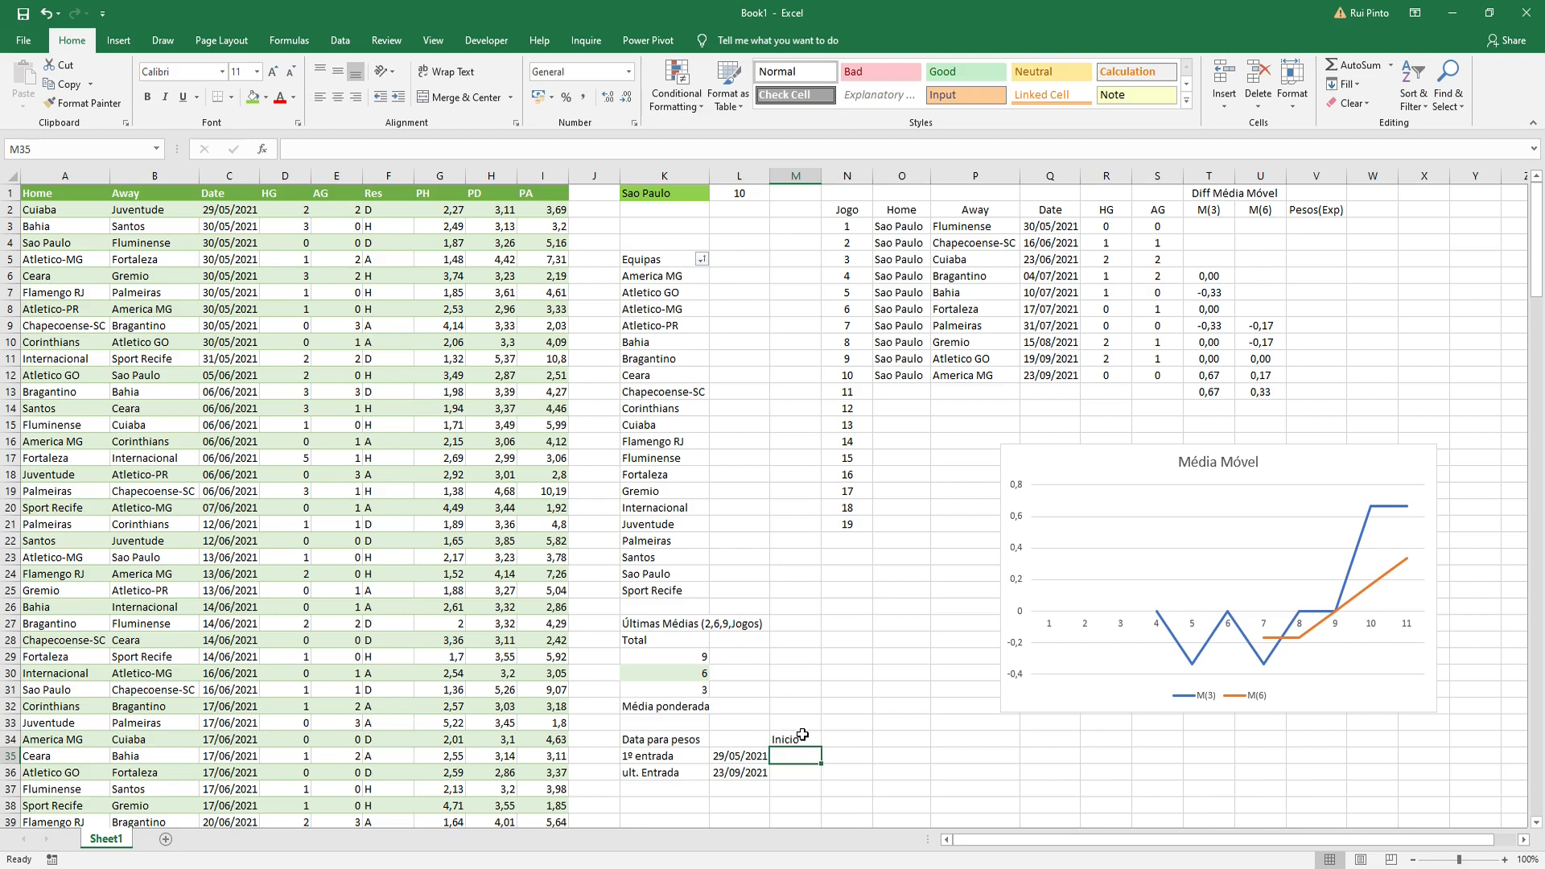
click(230, 210)
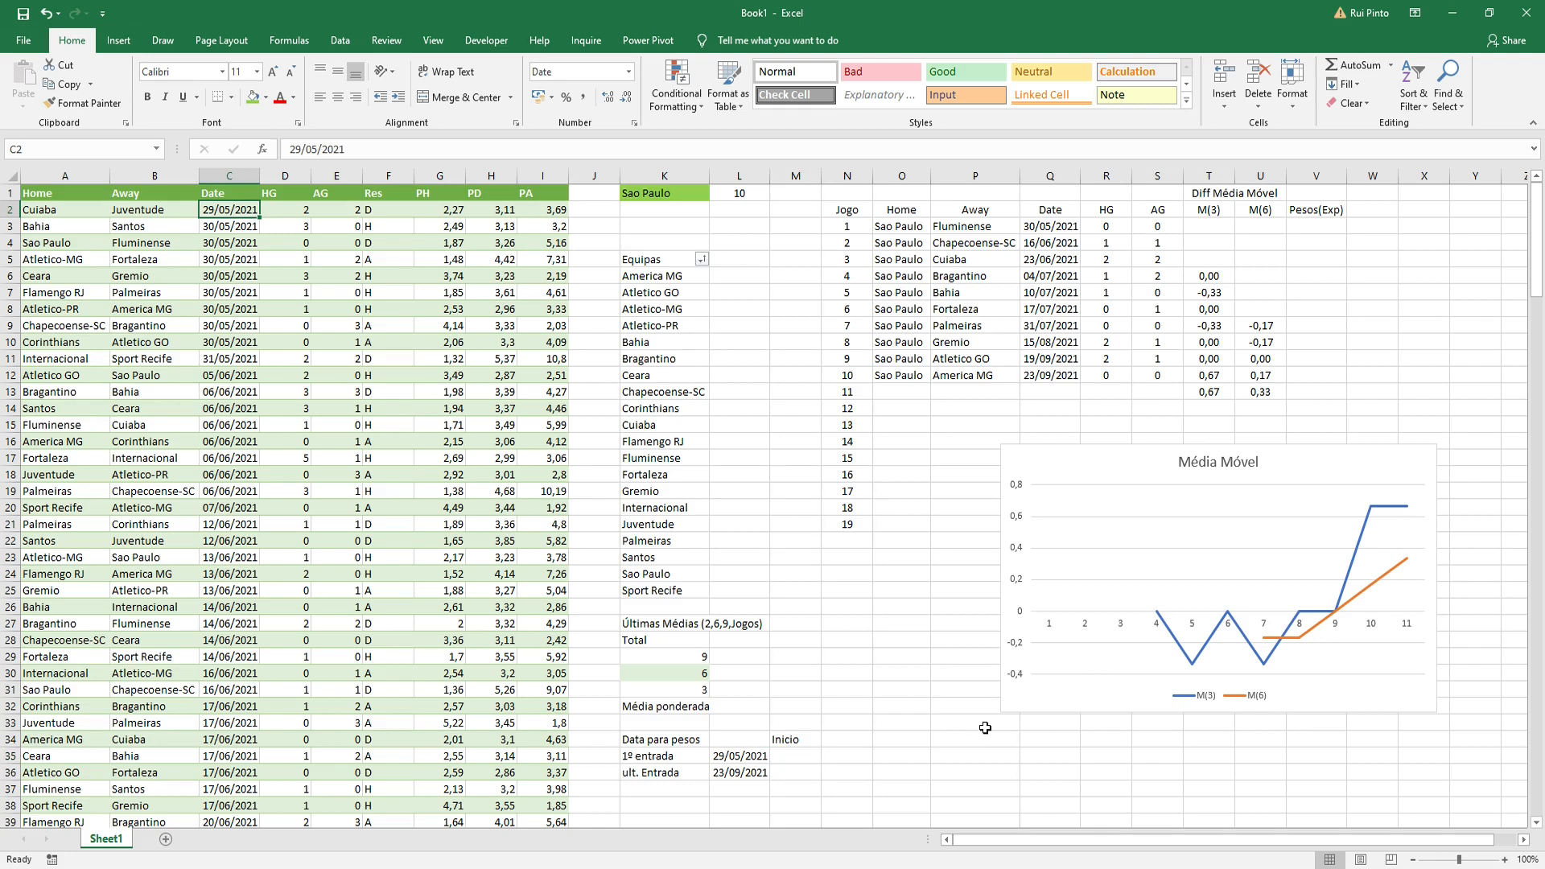
click(788, 757)
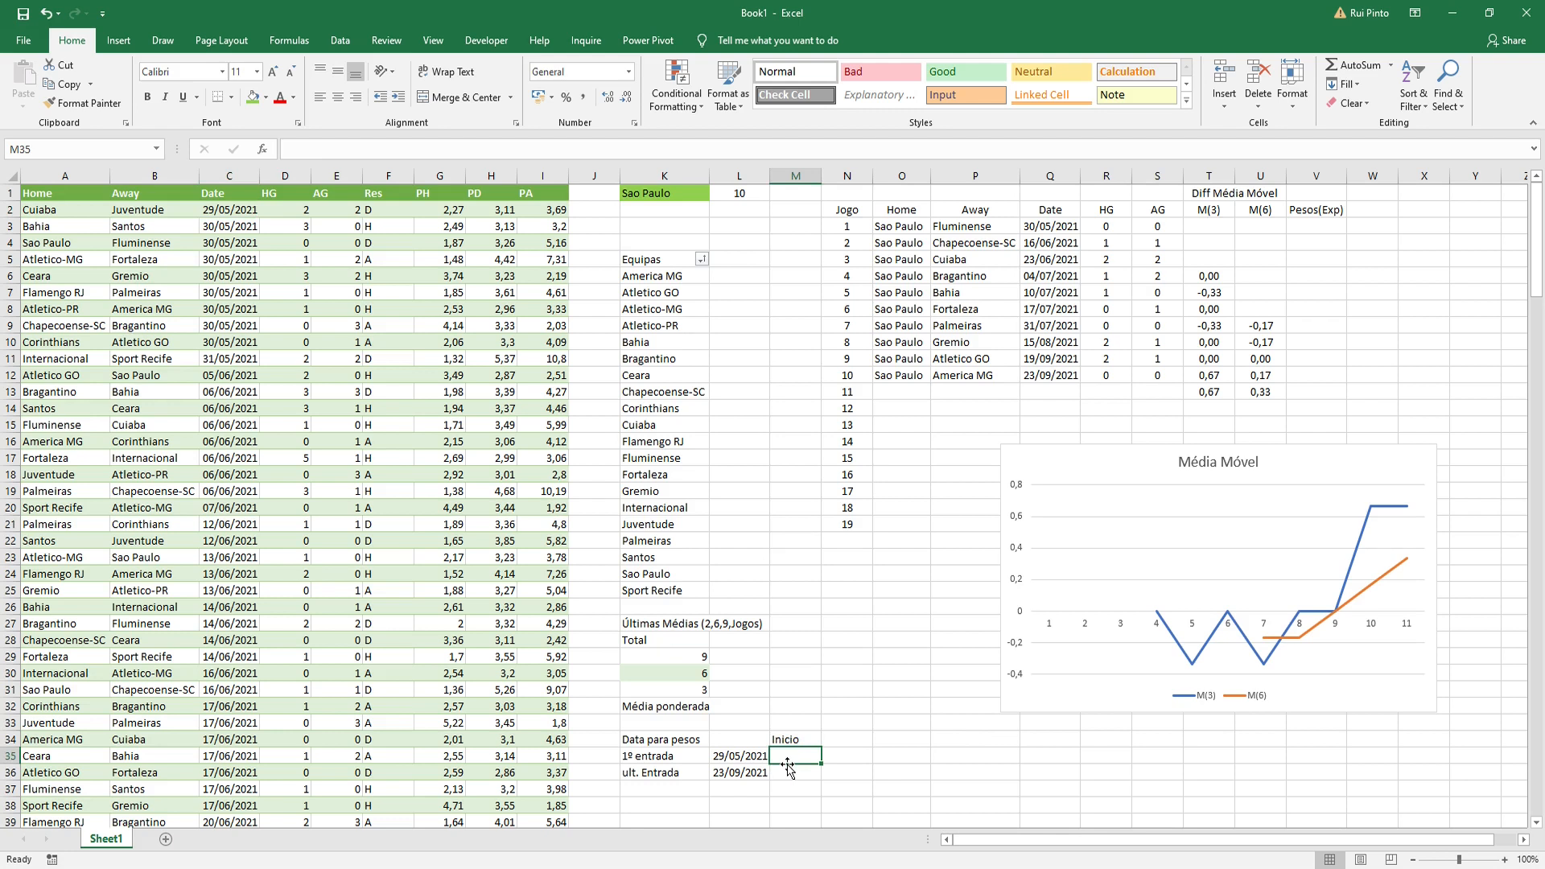
text(inicio)
key(Right)
text(fim)
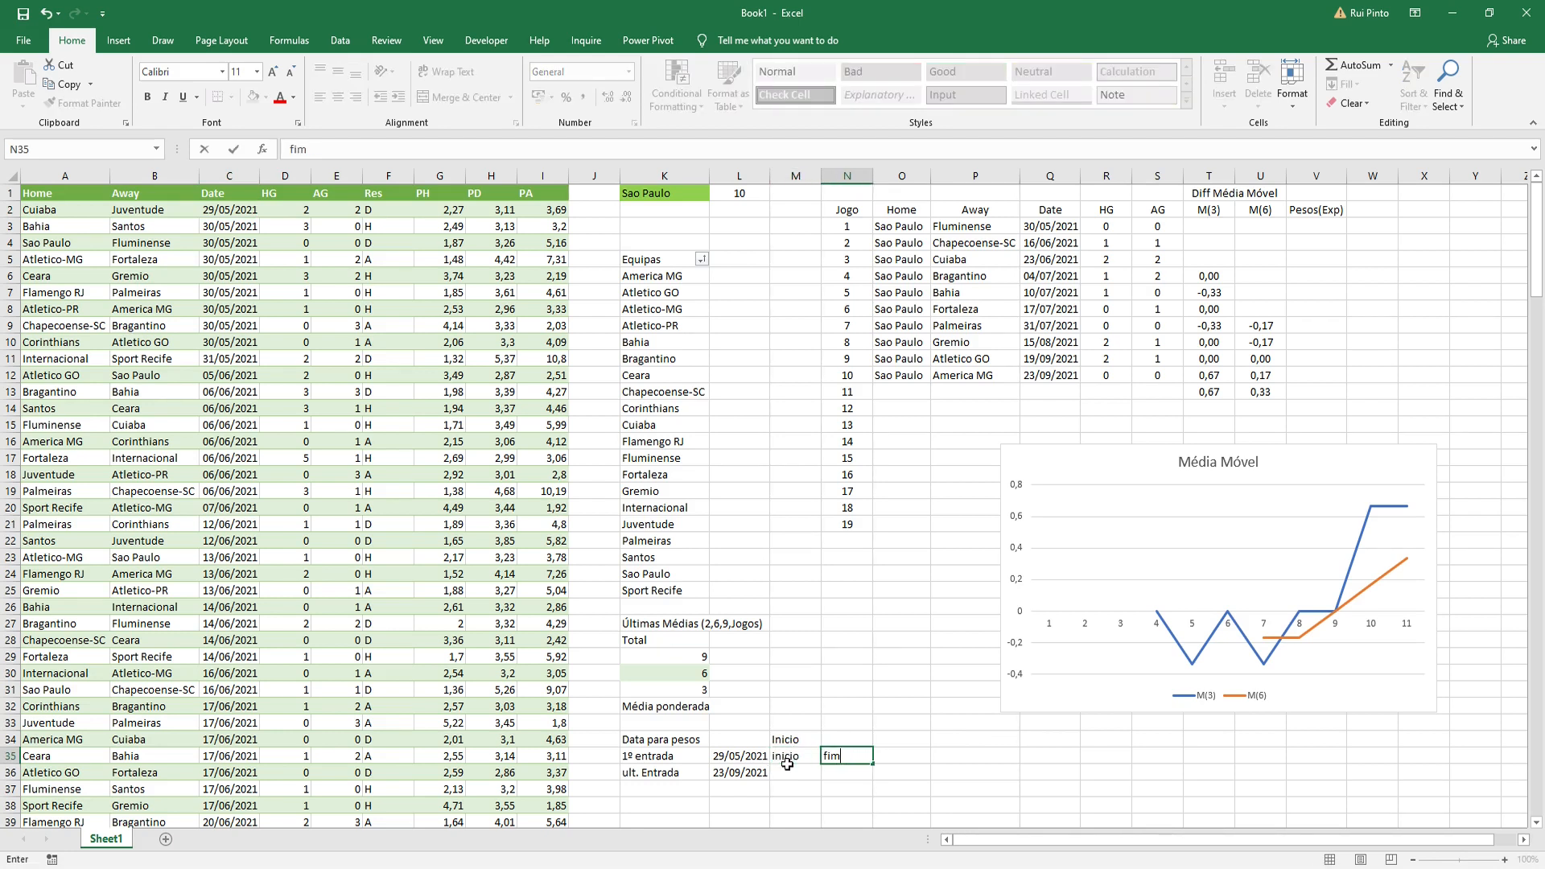
key(Return)
Step: Calculate the start date under inicio in M36 as 30 days before the first entry, using =L35-30
click(789, 769)
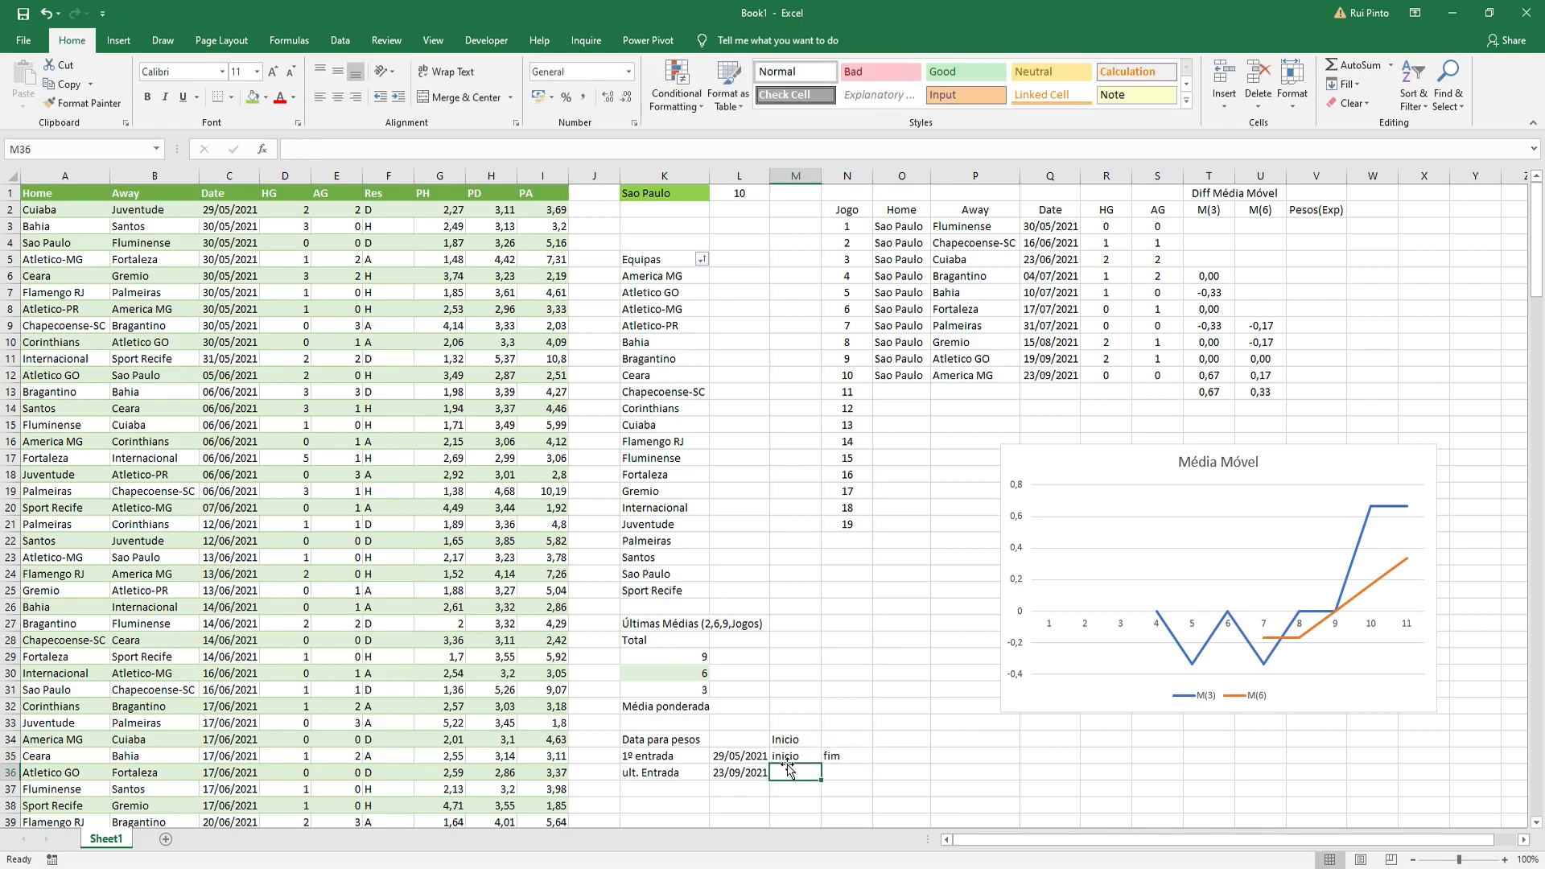
text(=)
click(745, 754)
text(-30)
key(Return)
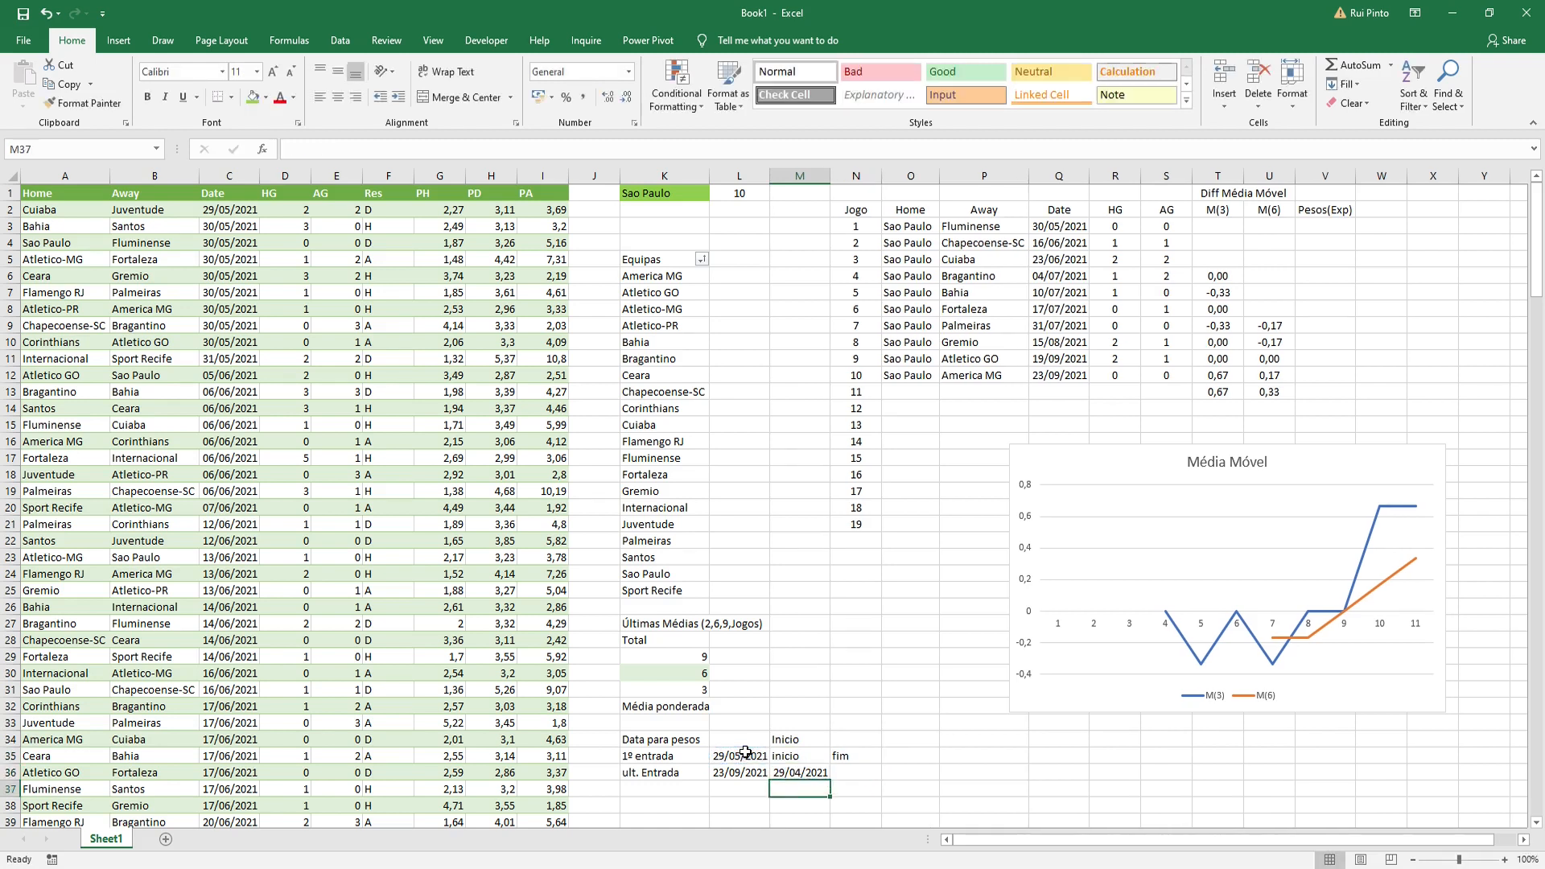
Step: Calculate the end date under fim in N36 as 30 days after the last entry, using =L36+30
click(797, 773)
click(853, 773)
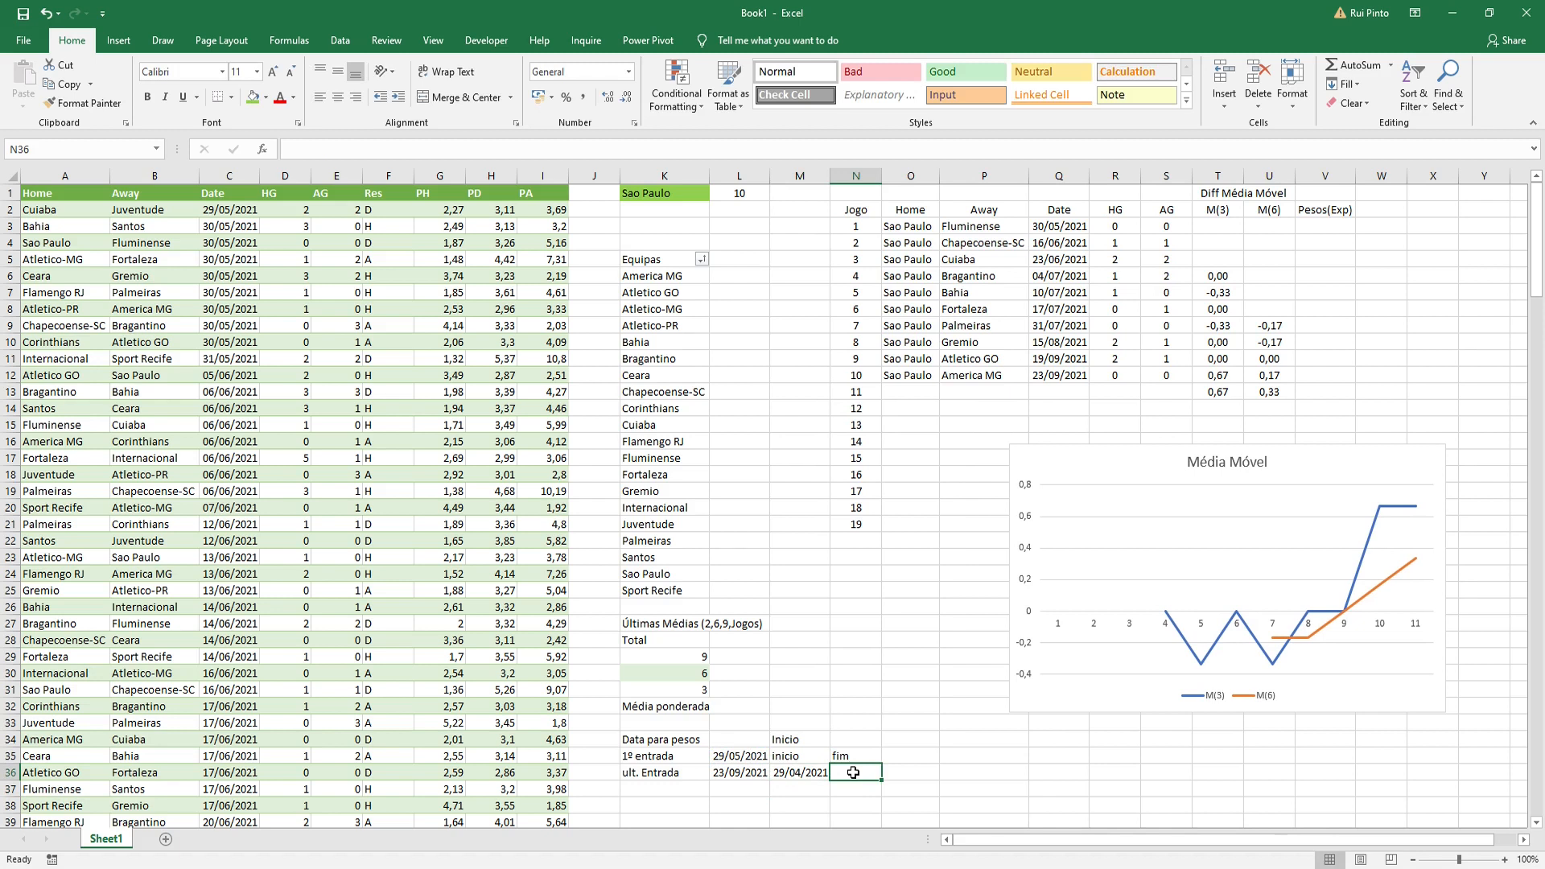
text(=)
click(740, 775)
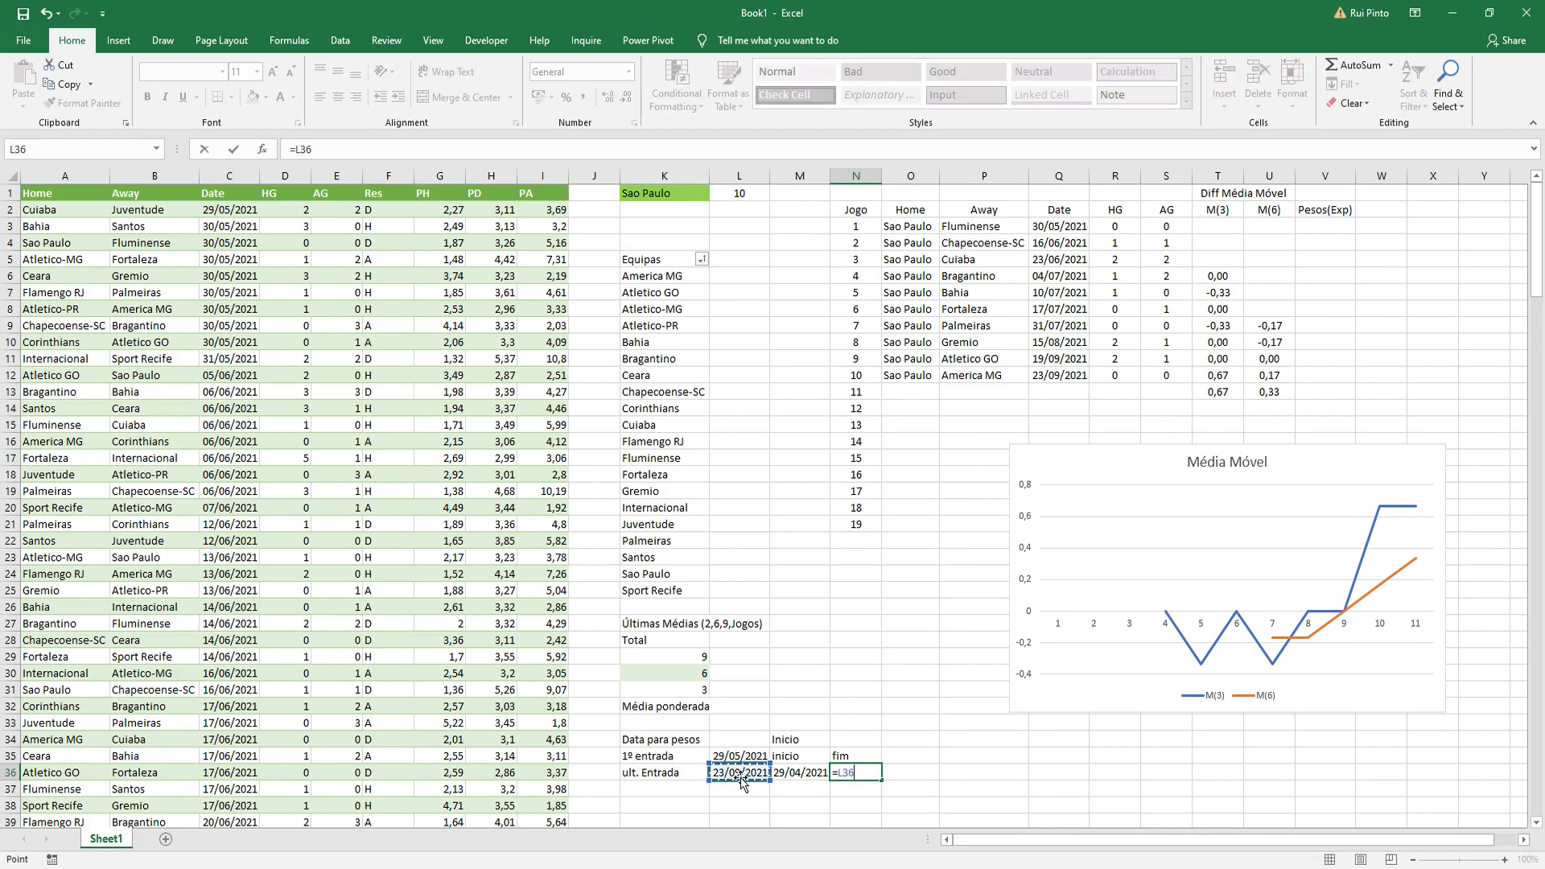
text(+30)
key(Return)
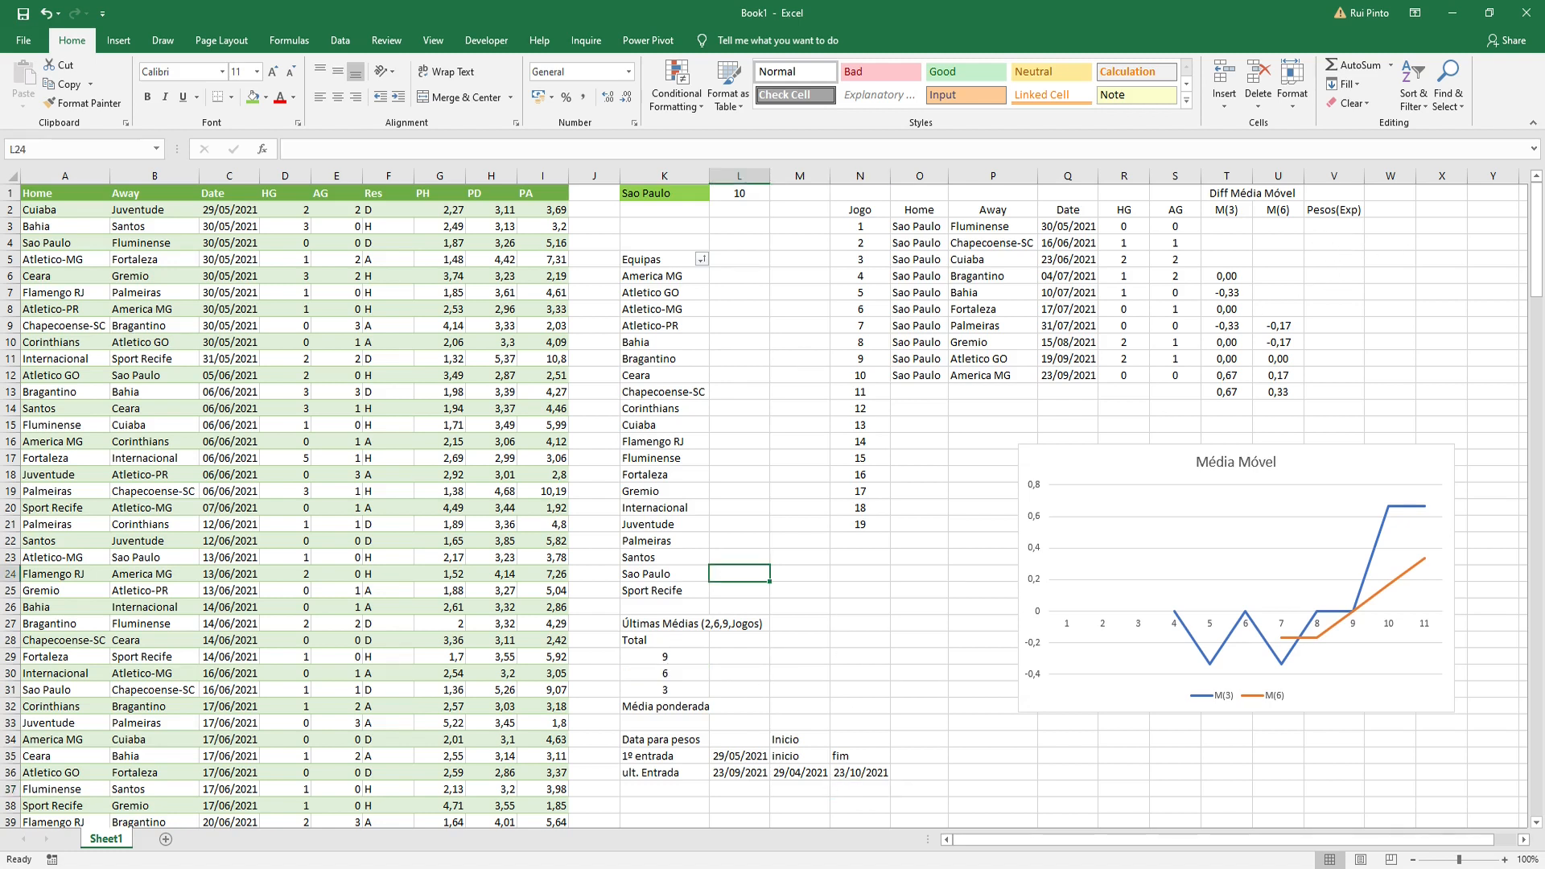
Step: Compute the first match's exponential weight in V3 with =EXP((Q3-$M$36)/($N$36-$M$36))
click(1334, 226)
text(=EXP(()
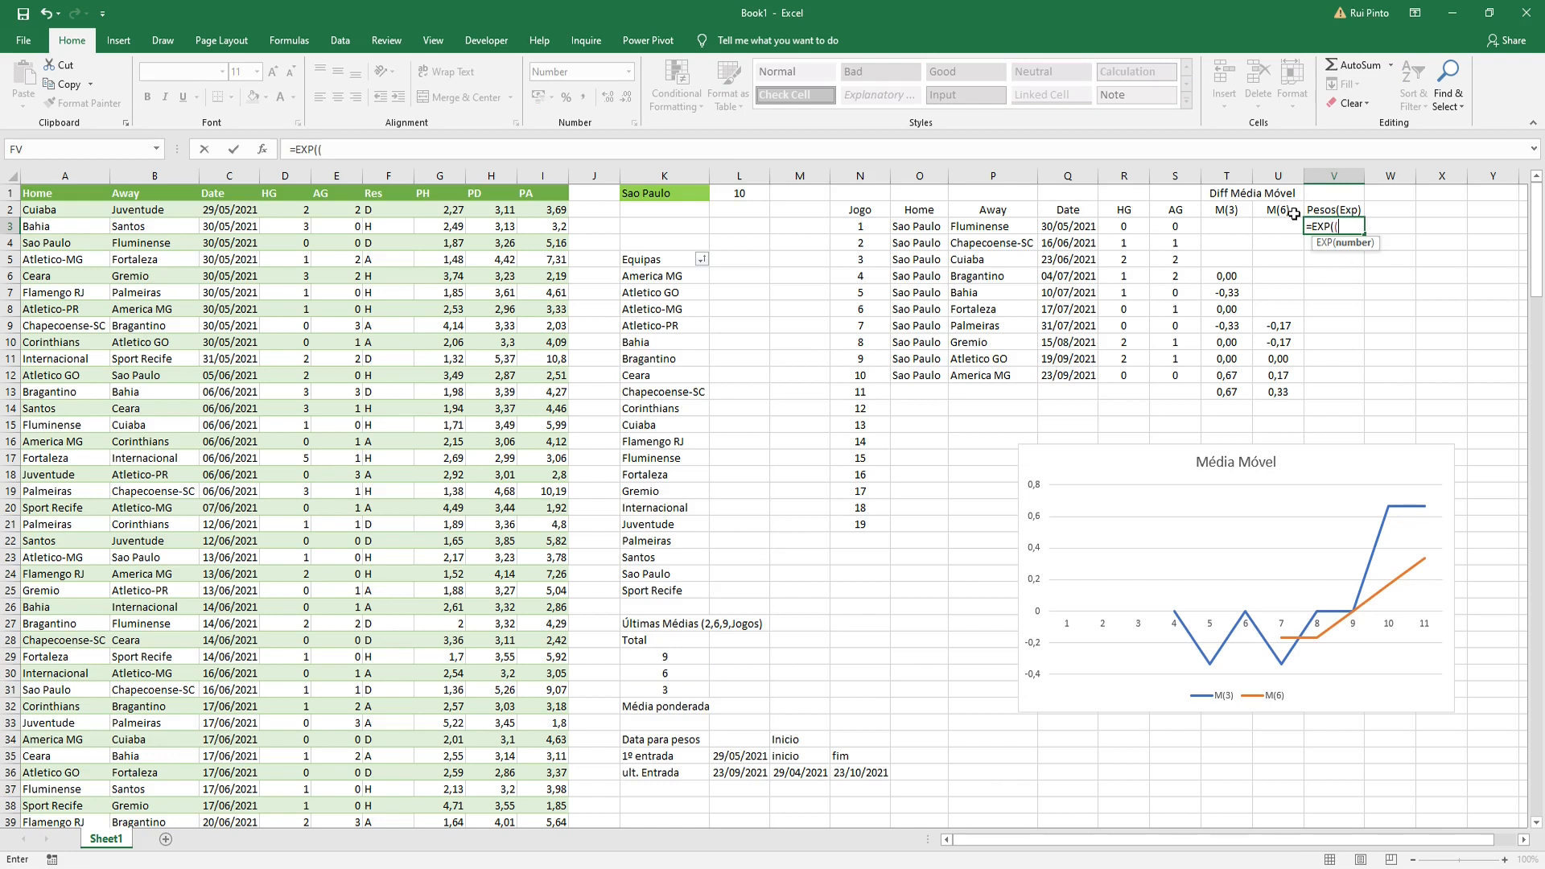
click(1077, 227)
text(-)
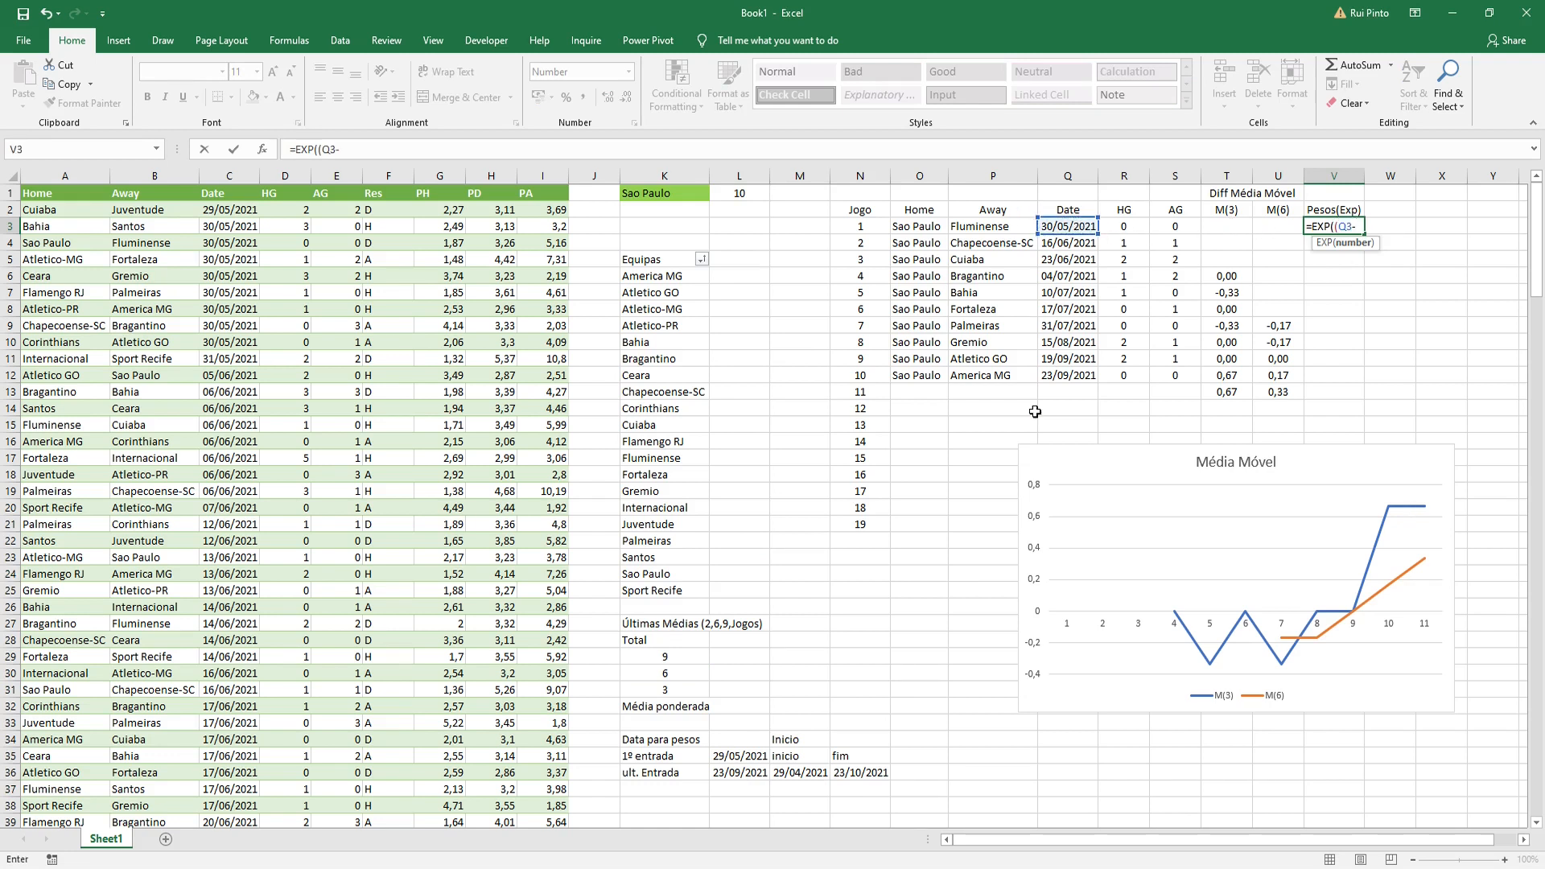
click(788, 772)
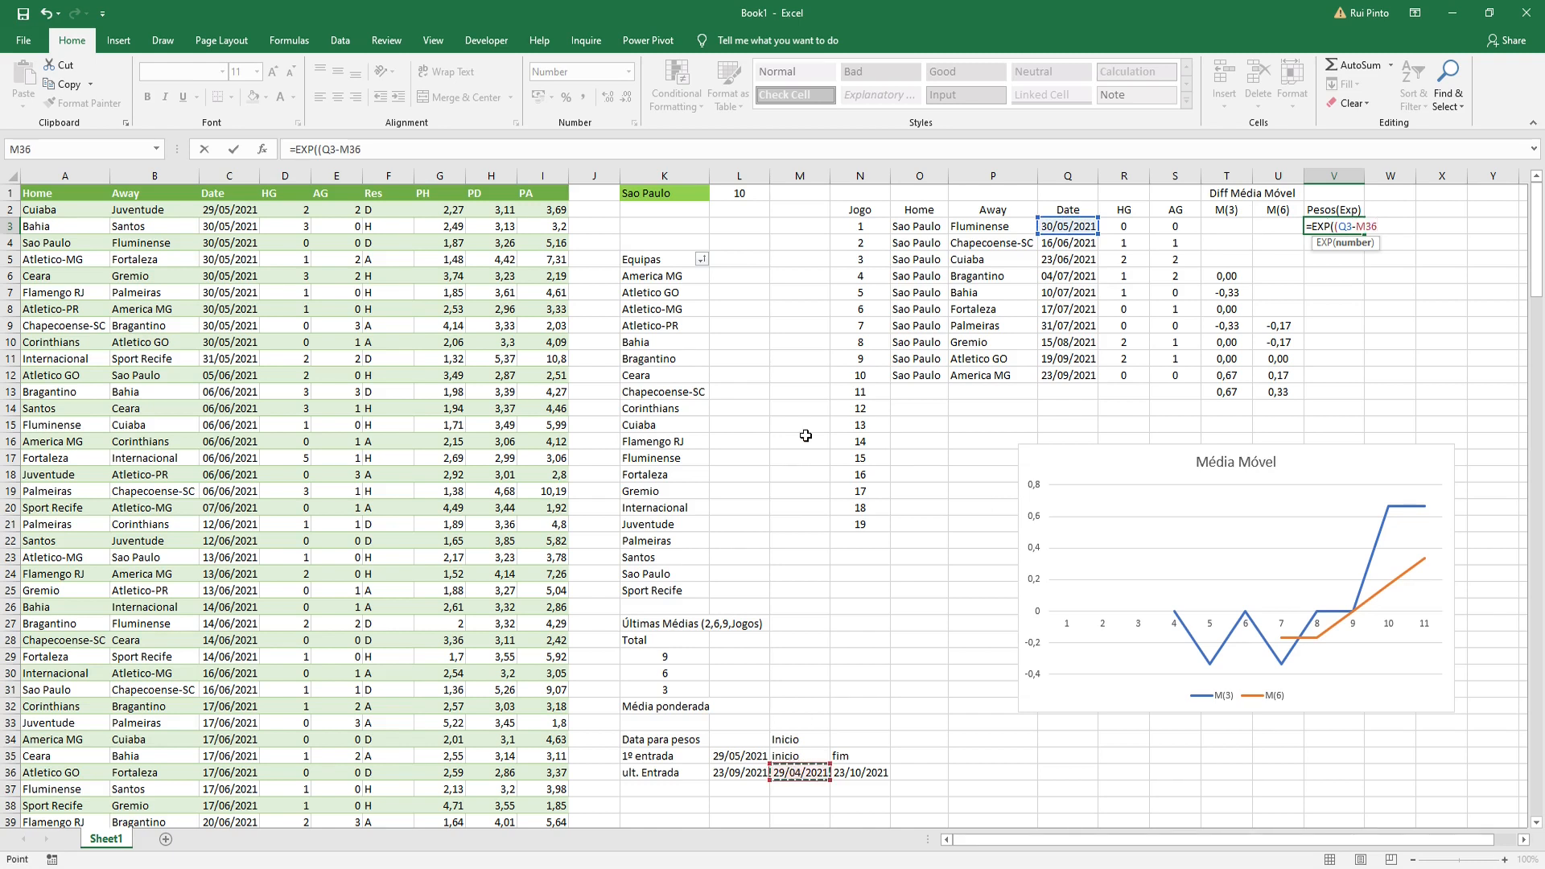
click(359, 149)
key(F4)
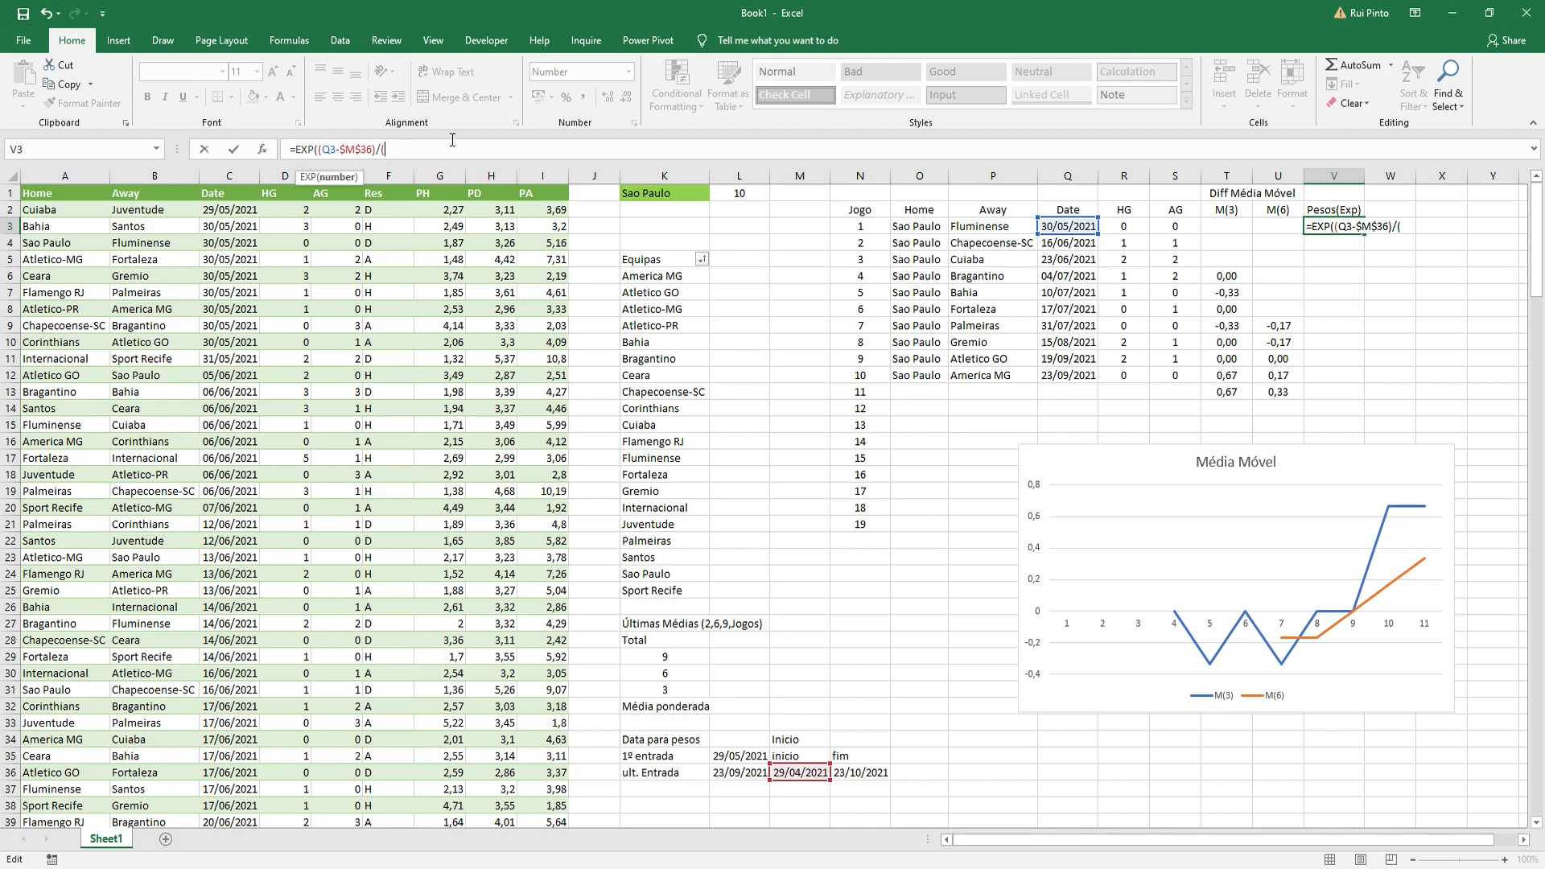
click(862, 774)
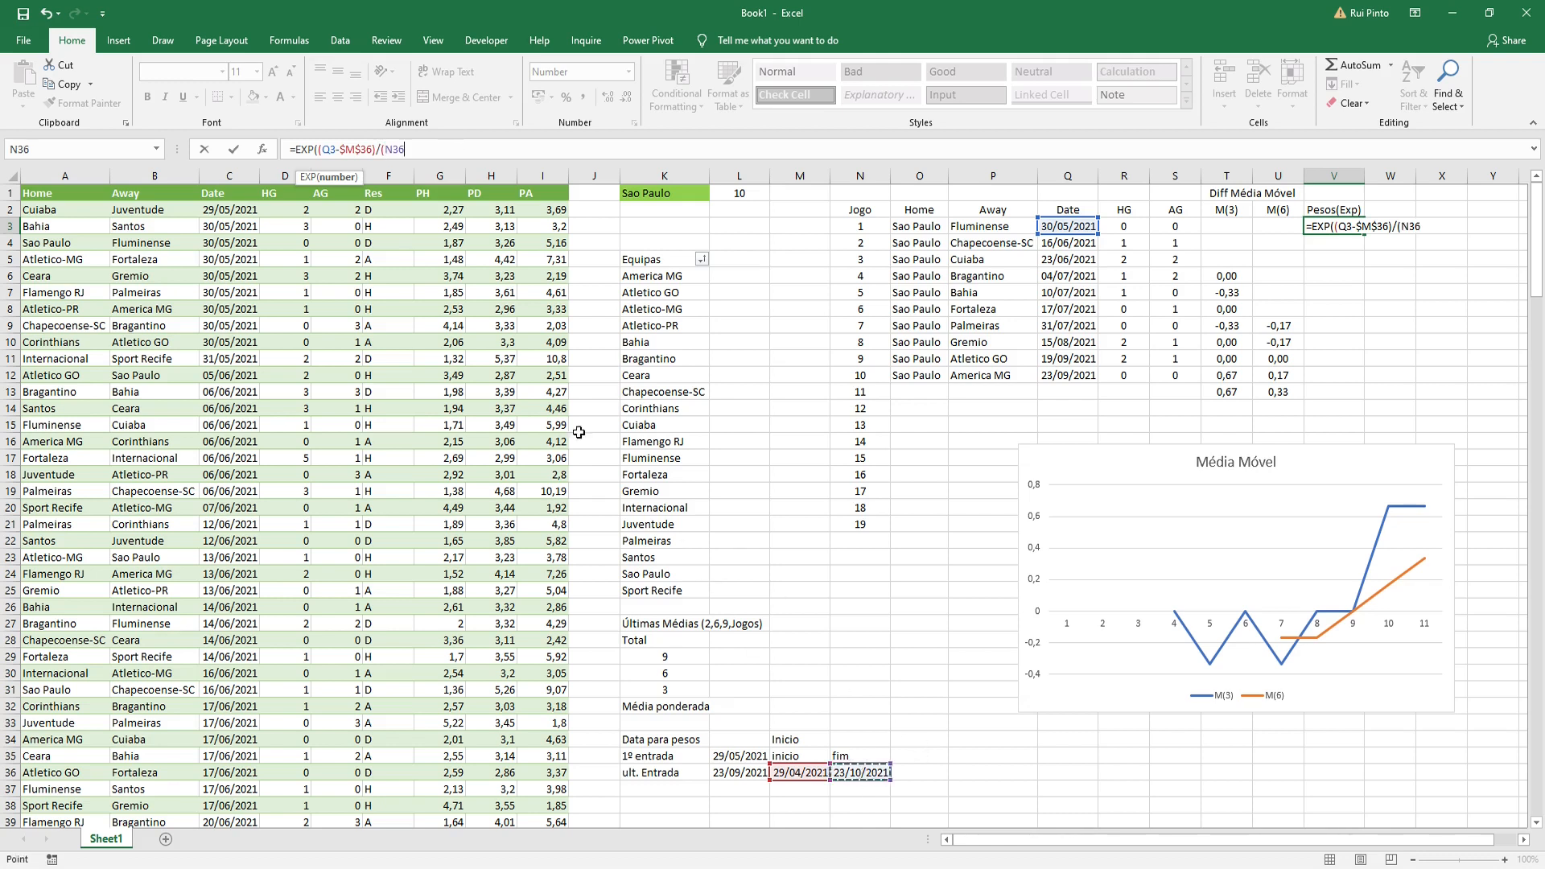
click(434, 145)
key(F4)
click(787, 774)
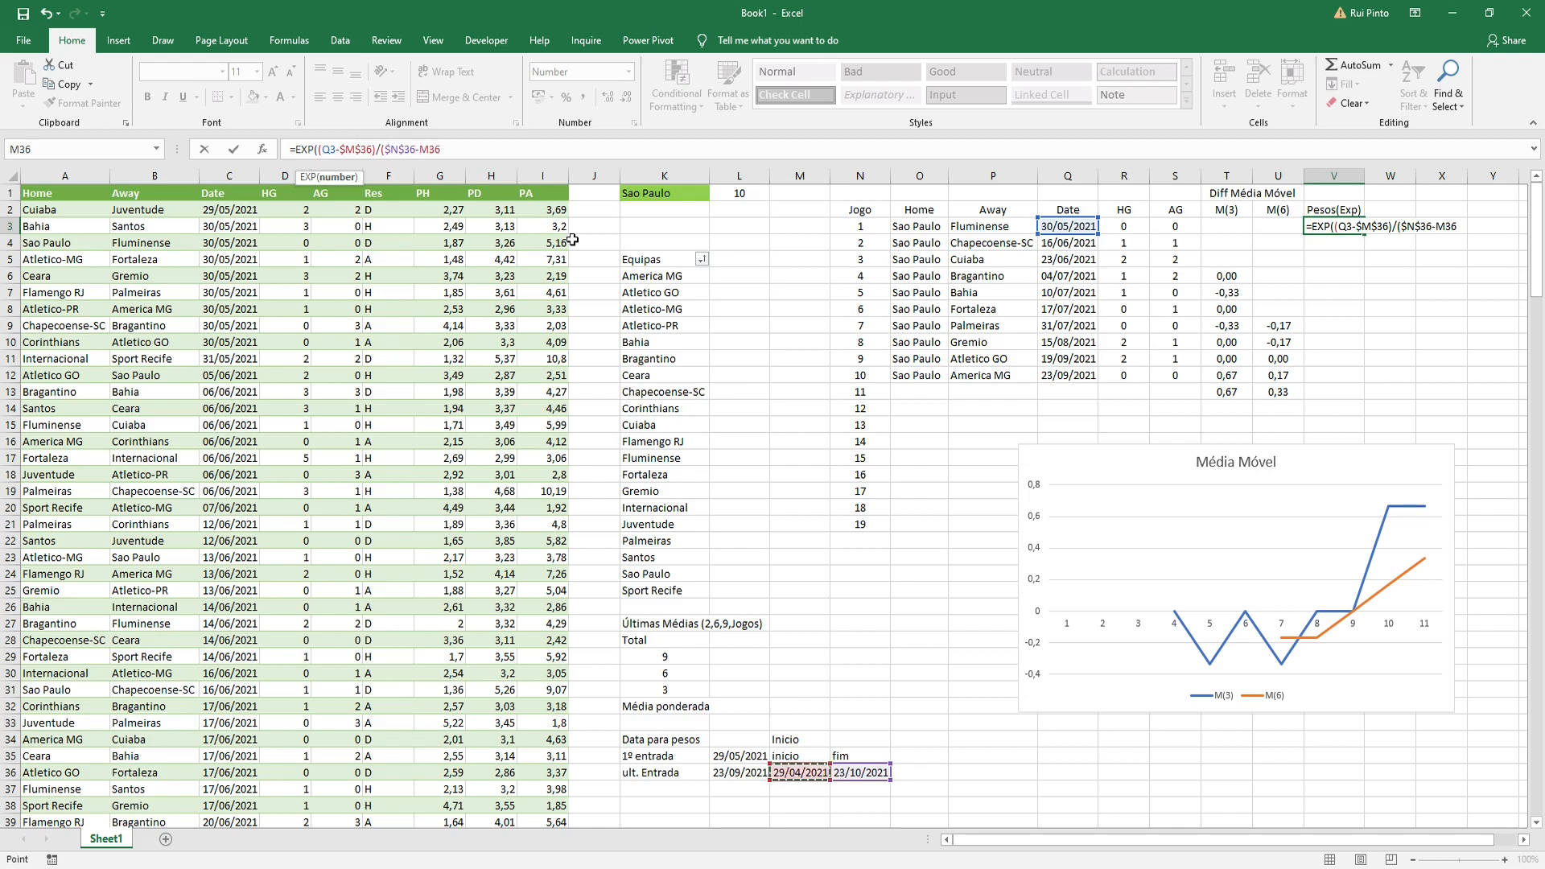
click(434, 147)
key(F4)
text())
key(Return)
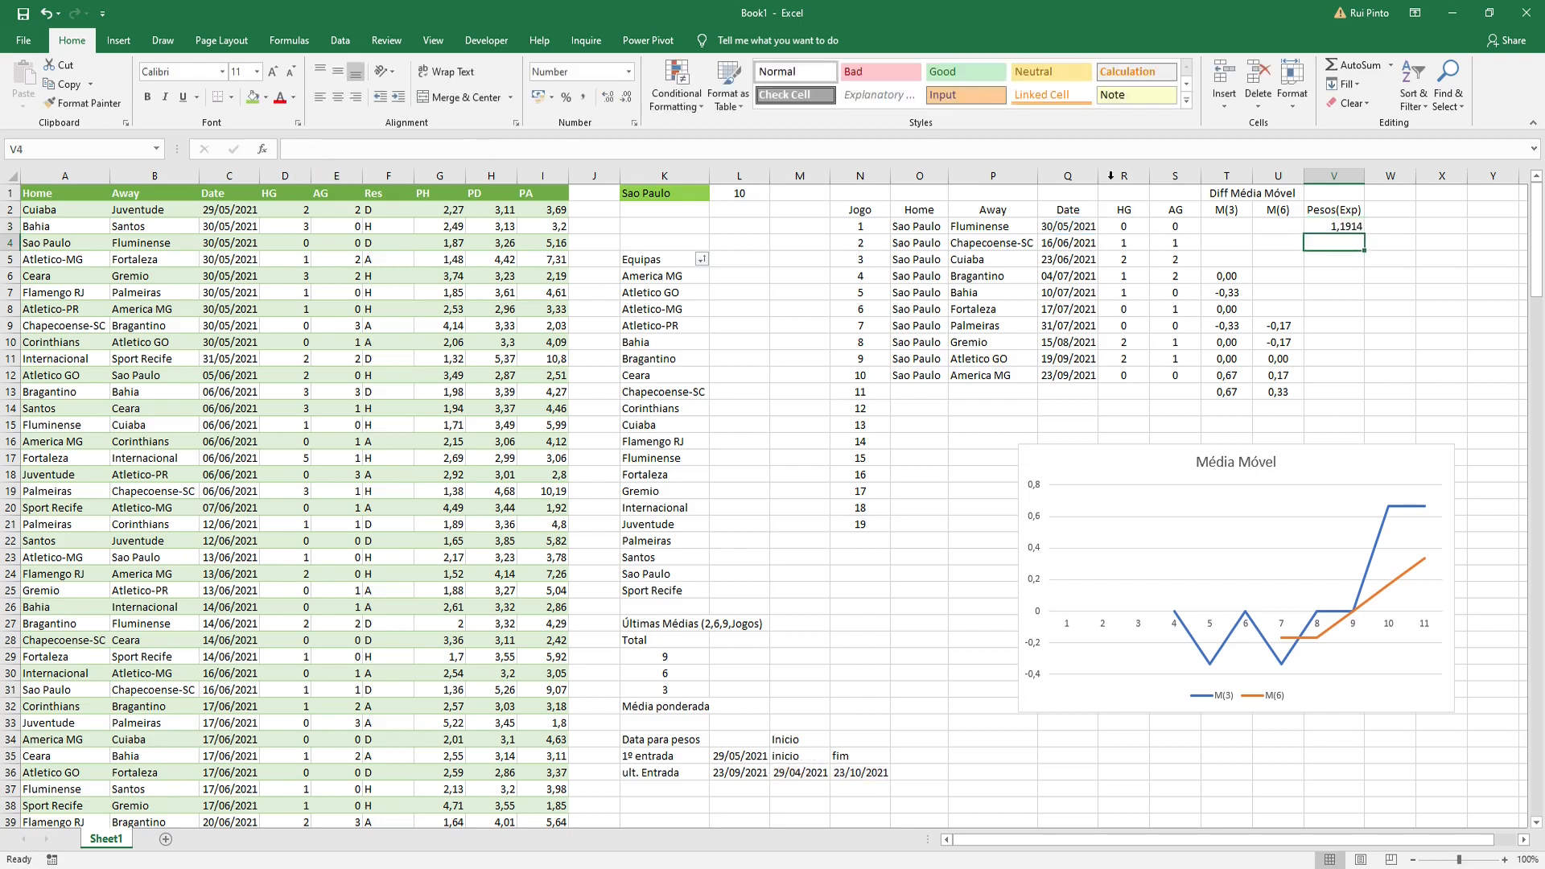
Step: Fill the Pesos(Exp) formula down from V3 to V12 and review the first and last matches' weights
click(1346, 228)
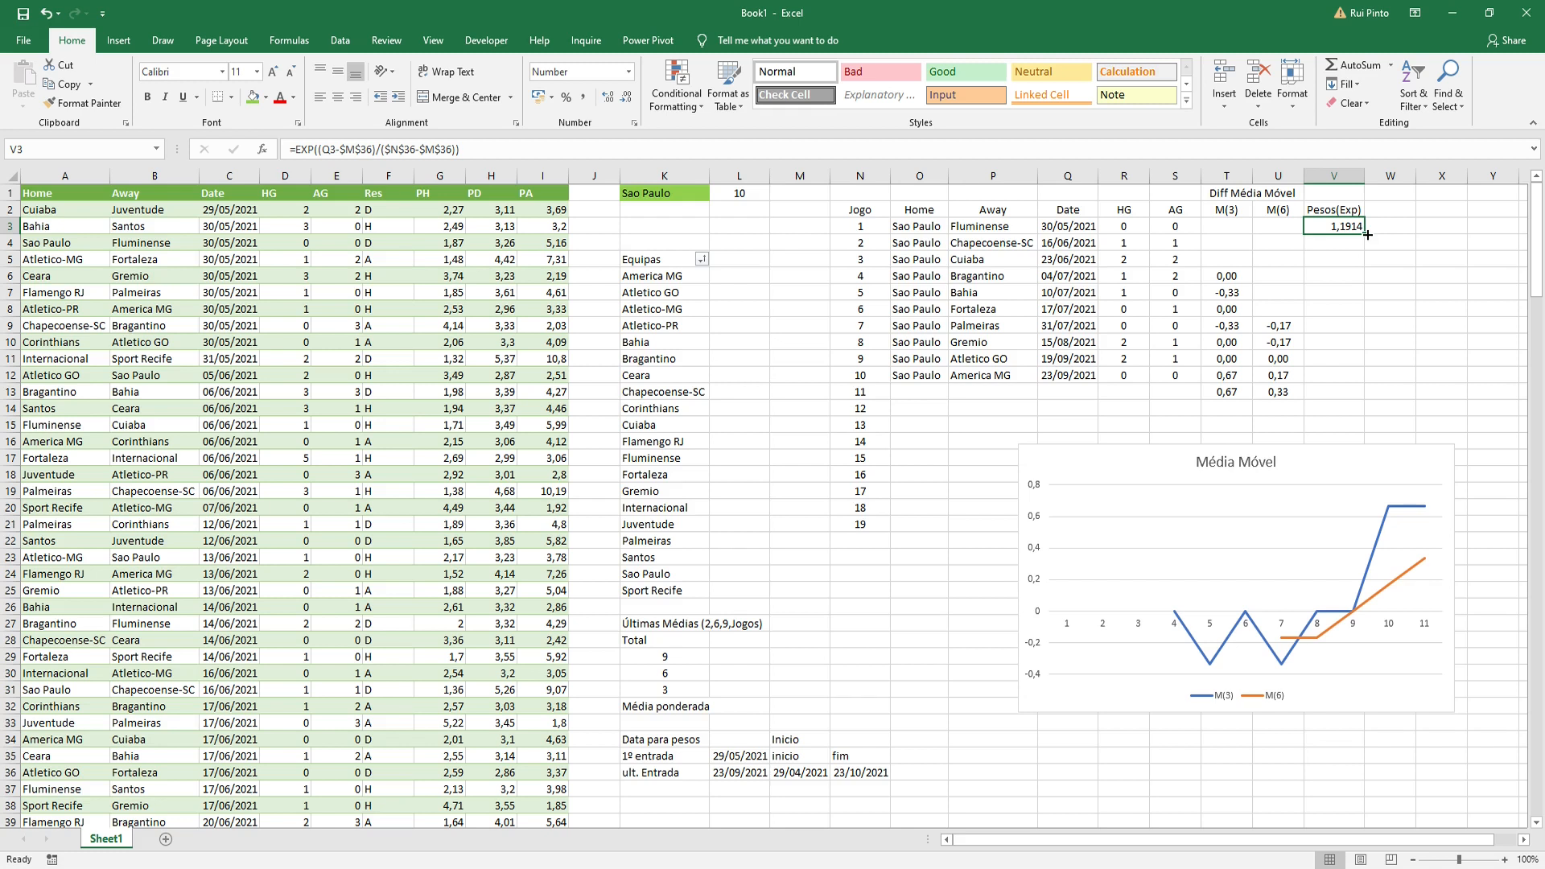
drag(1367, 234, 1355, 385)
click(1352, 380)
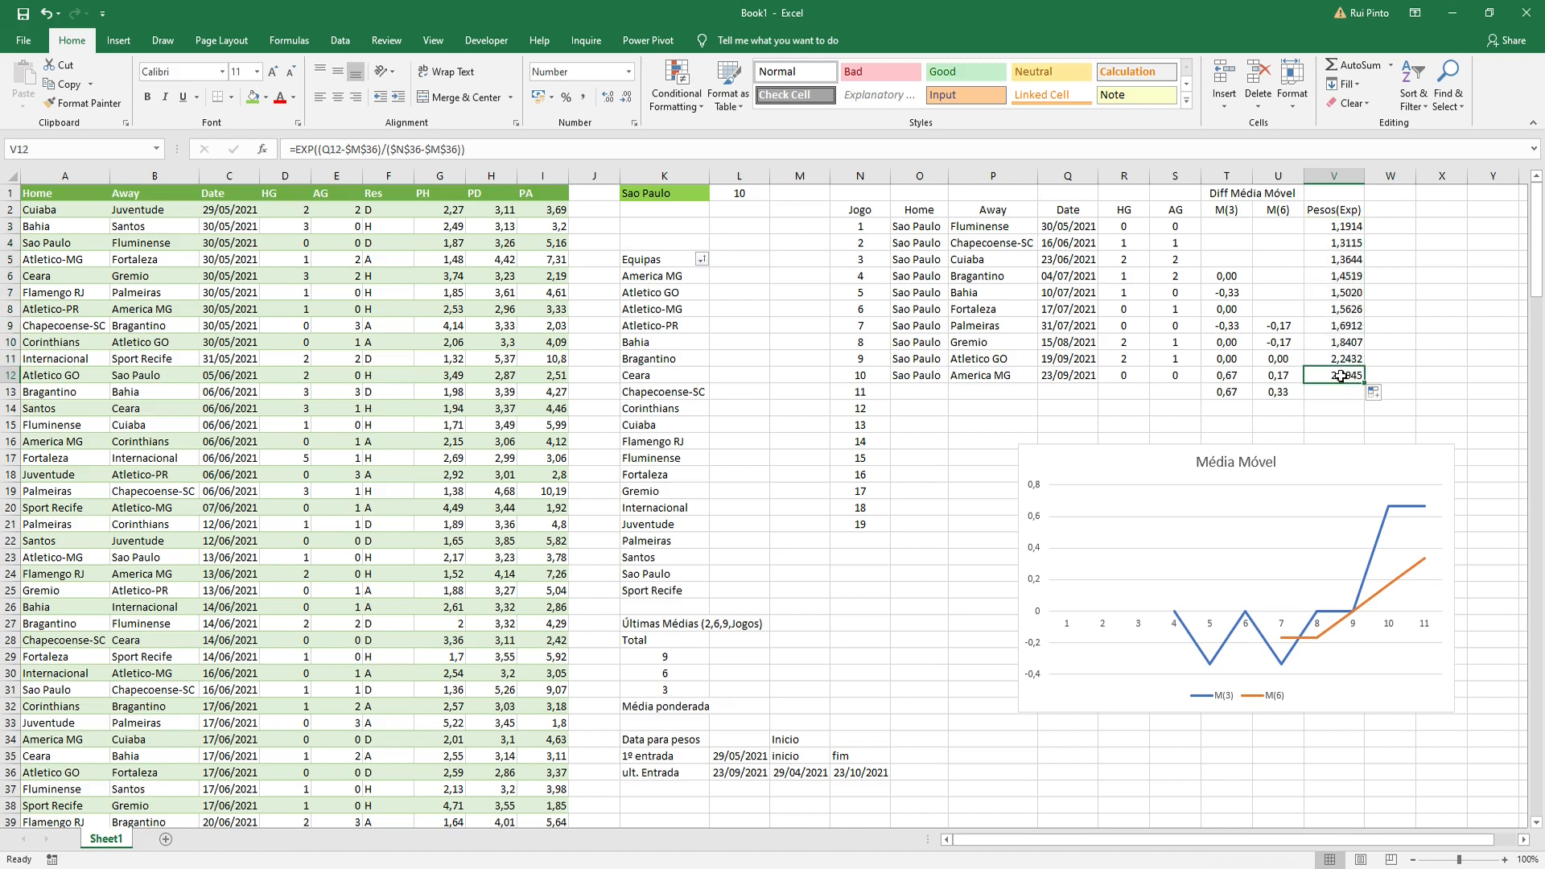
click(916, 378)
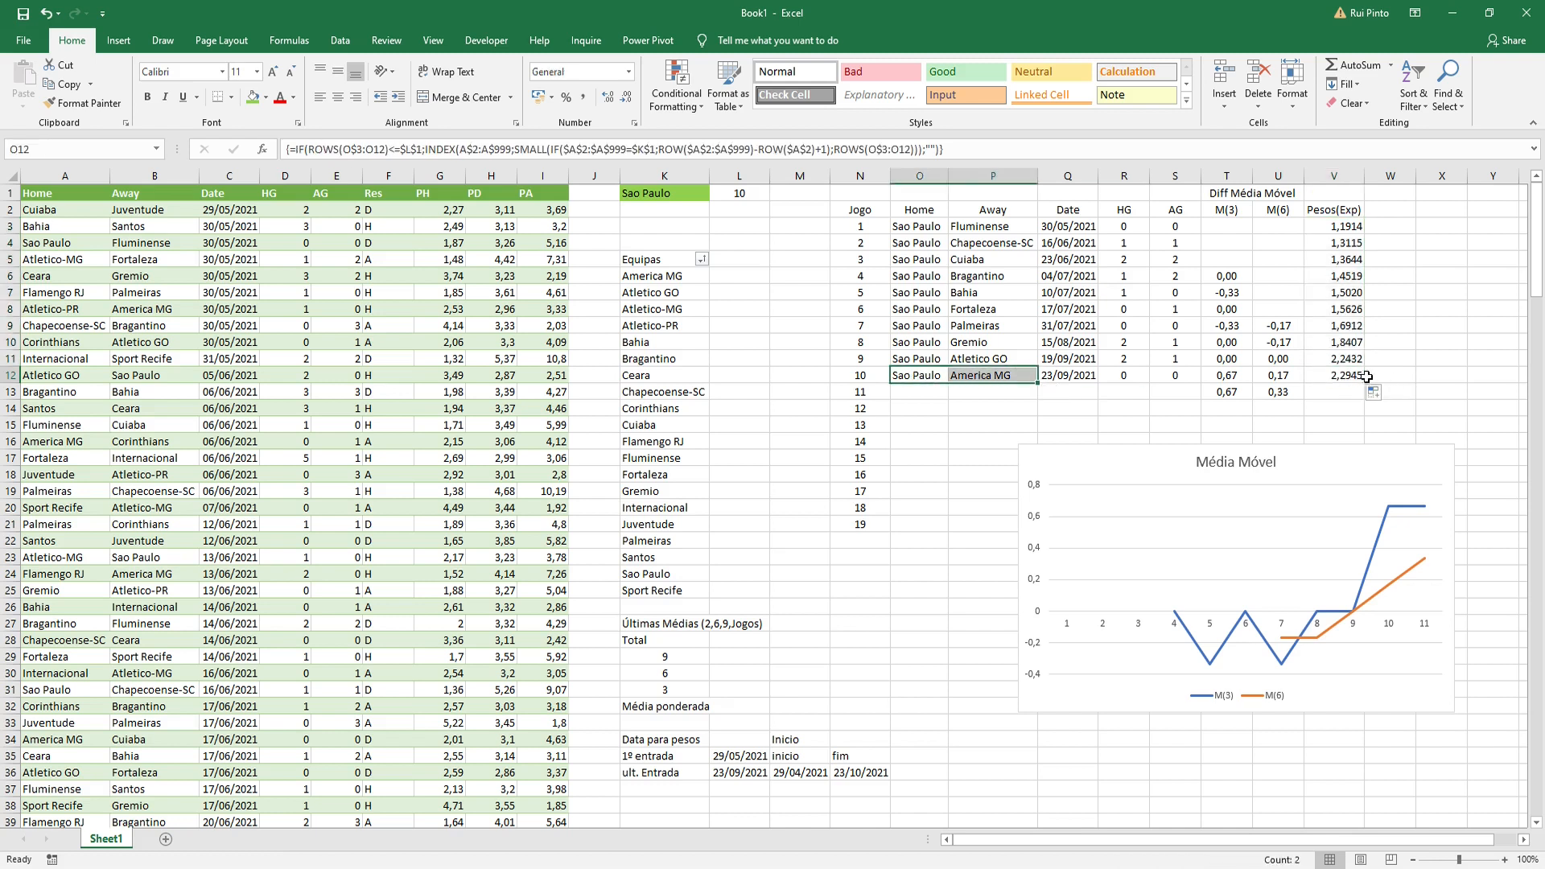
click(1336, 375)
click(1356, 231)
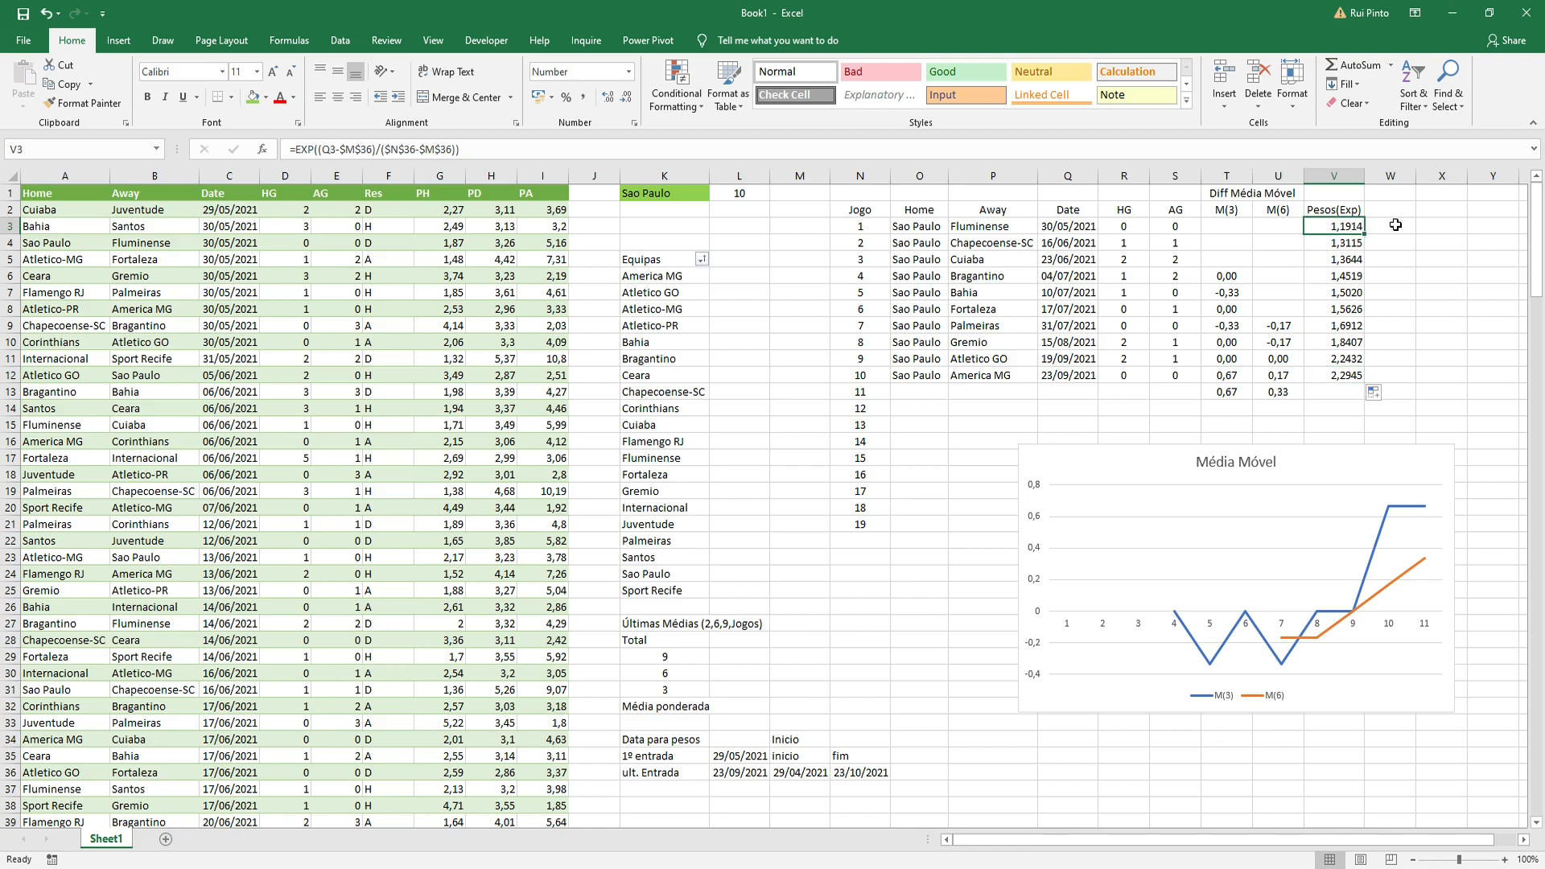
Step: Total the exponential weights above the Pesos(Exp) heading in V1 with =SUM(V3:V1000)
click(1352, 193)
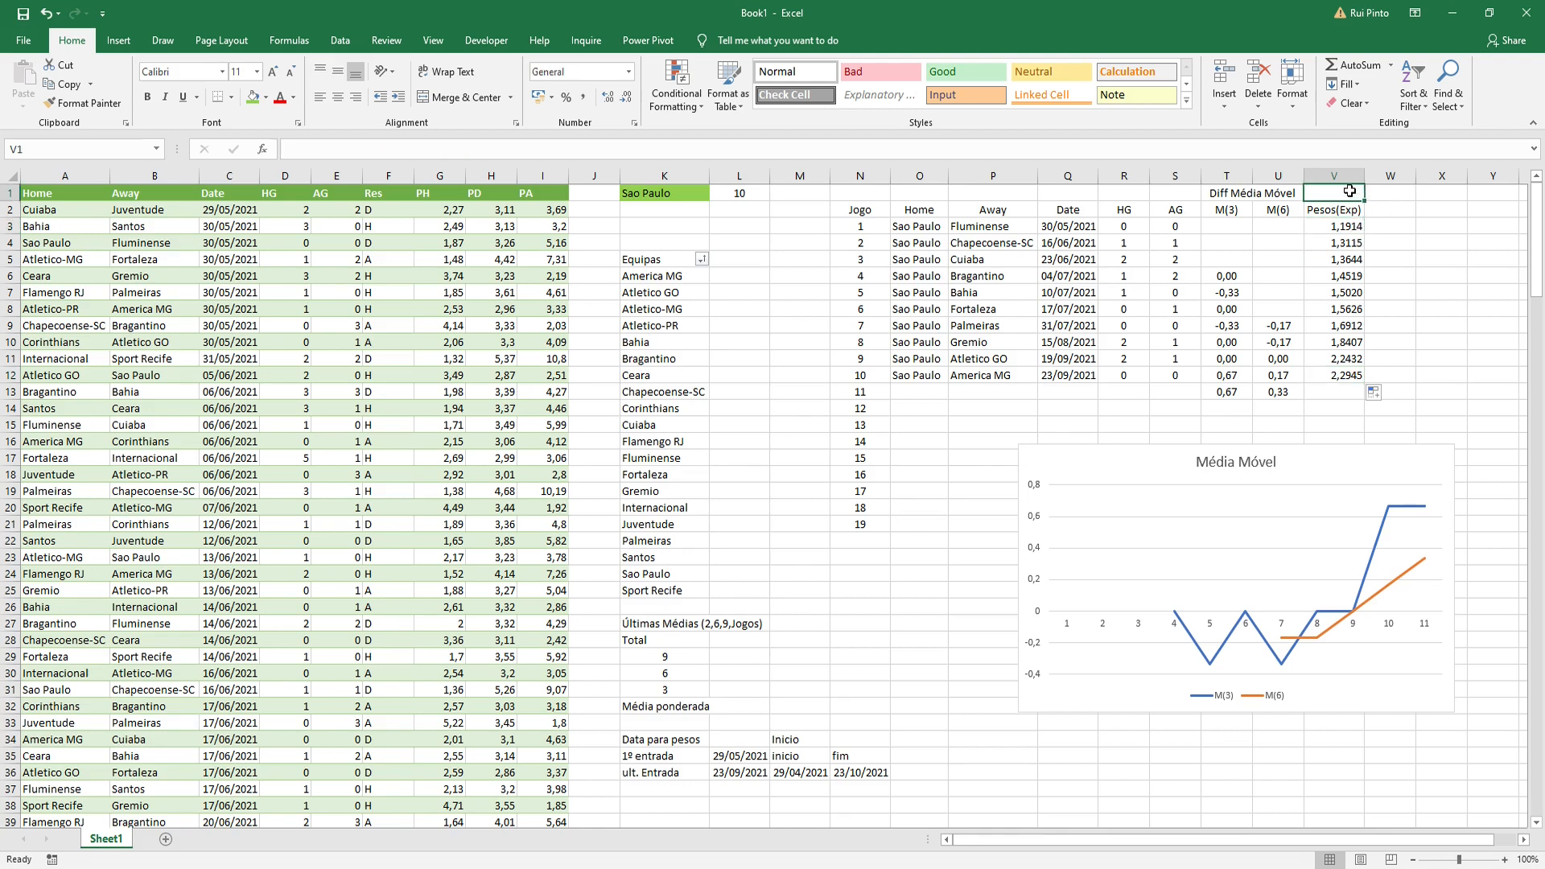
text(=)
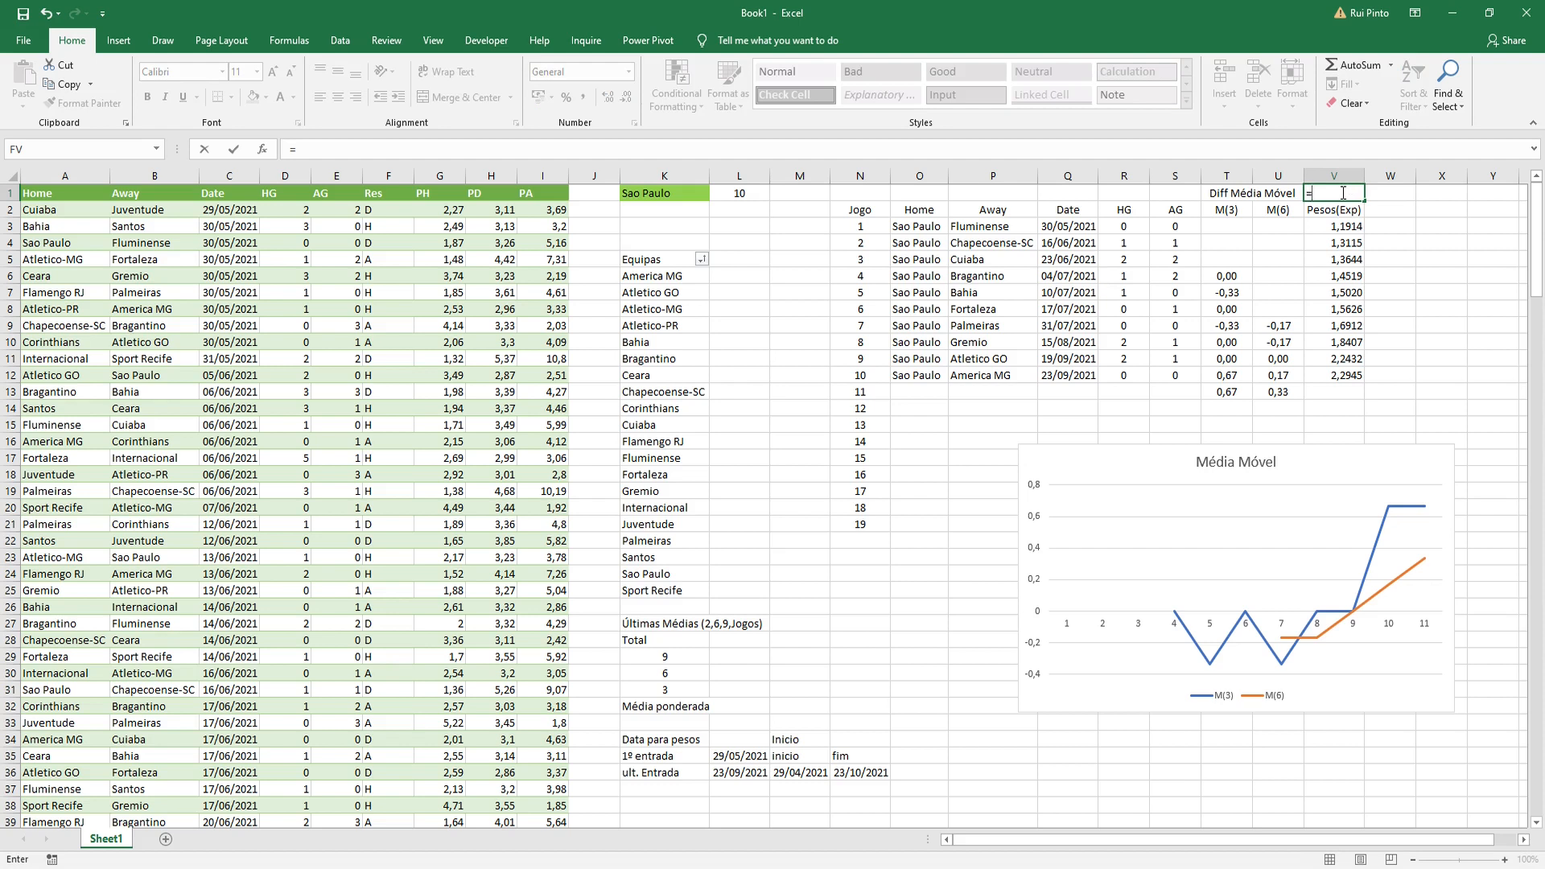
text(SUM()
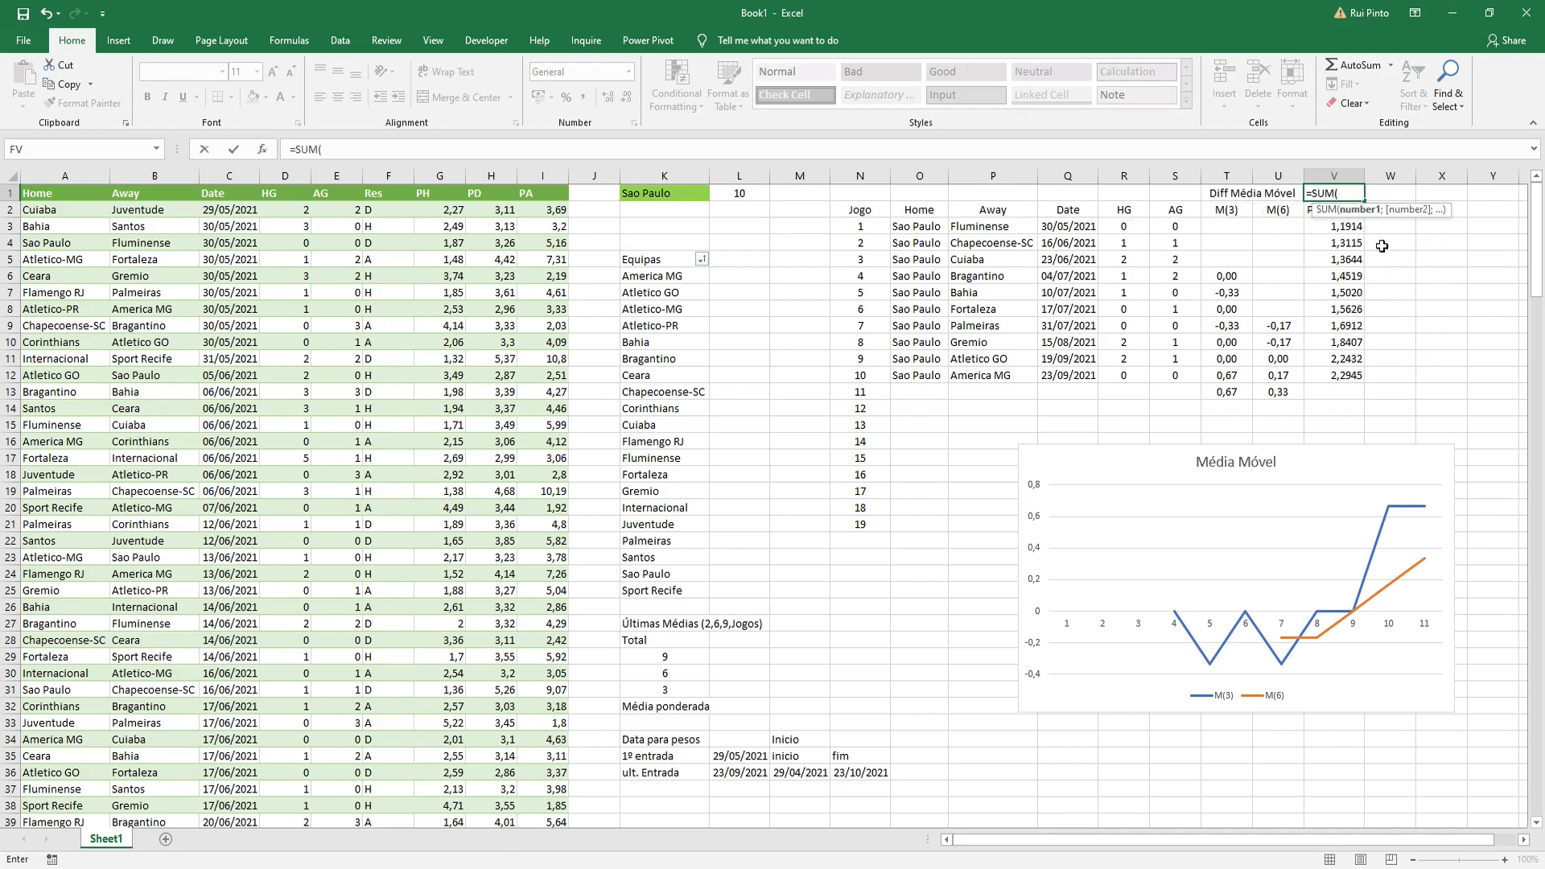
drag(1354, 229, 1351, 375)
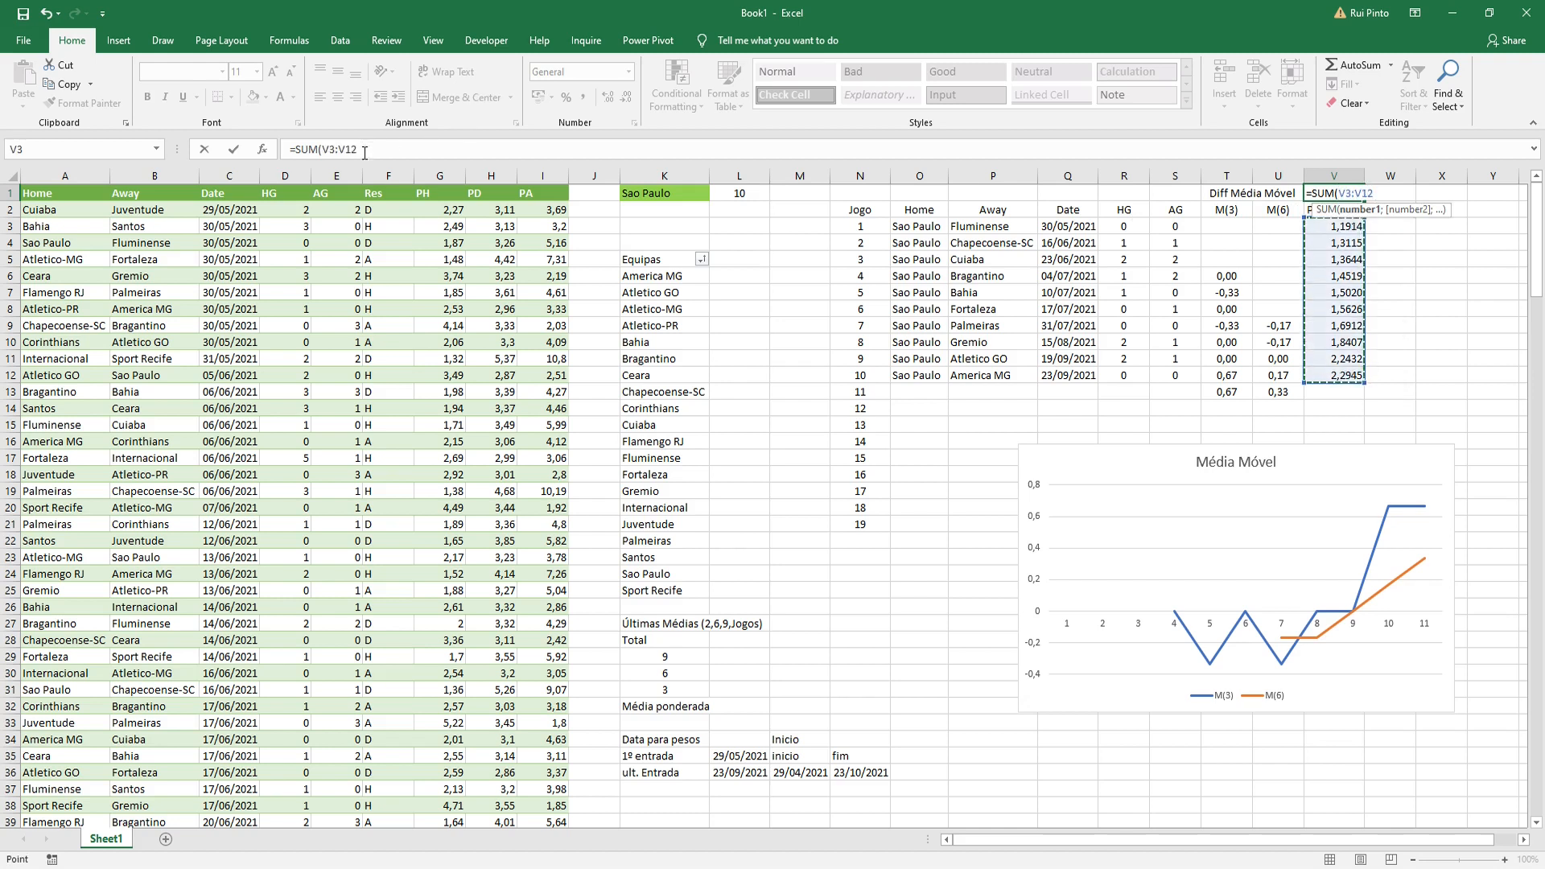
drag(348, 149, 346, 149)
text(1000))
key(ctrl+Return)
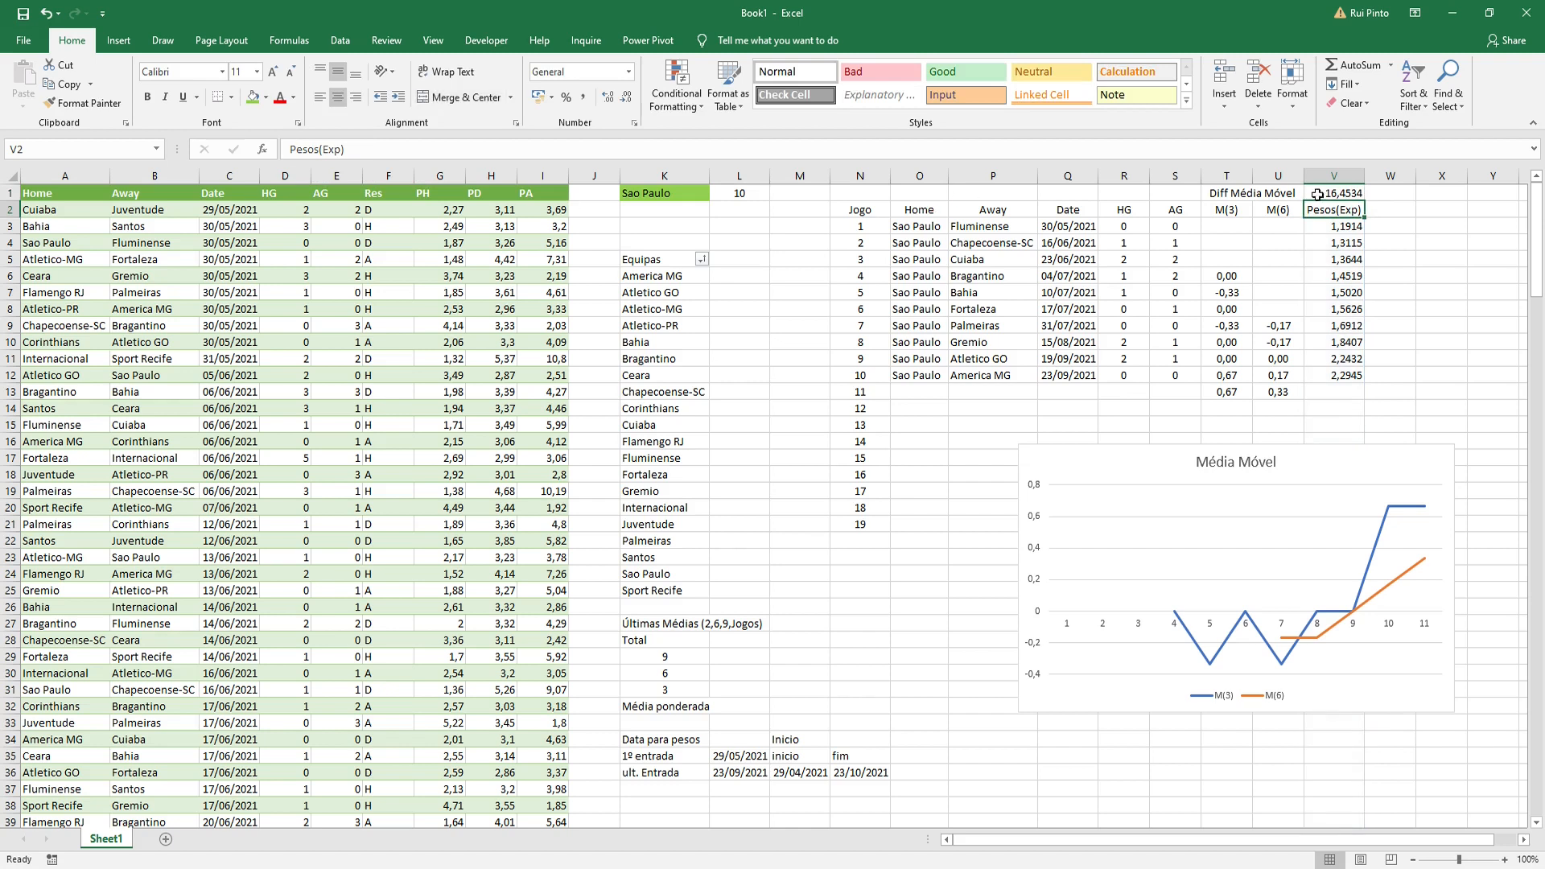
Step: Add the heading % in W2 and compute the first match's share of the total weight in W3 with =V3/$V$1
click(1396, 214)
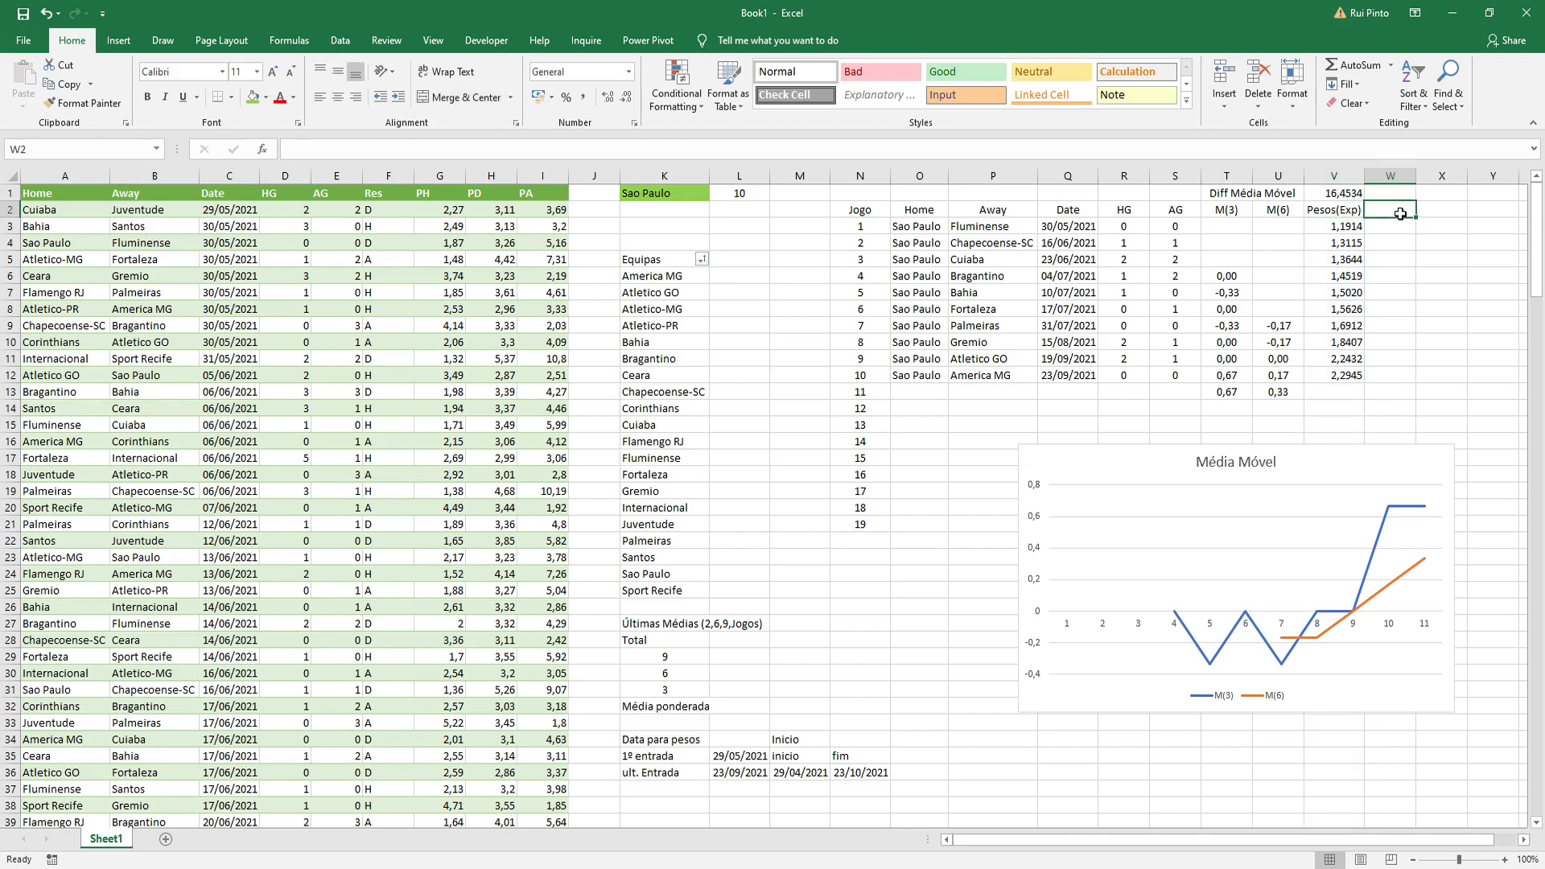
text(%)
key(Return)
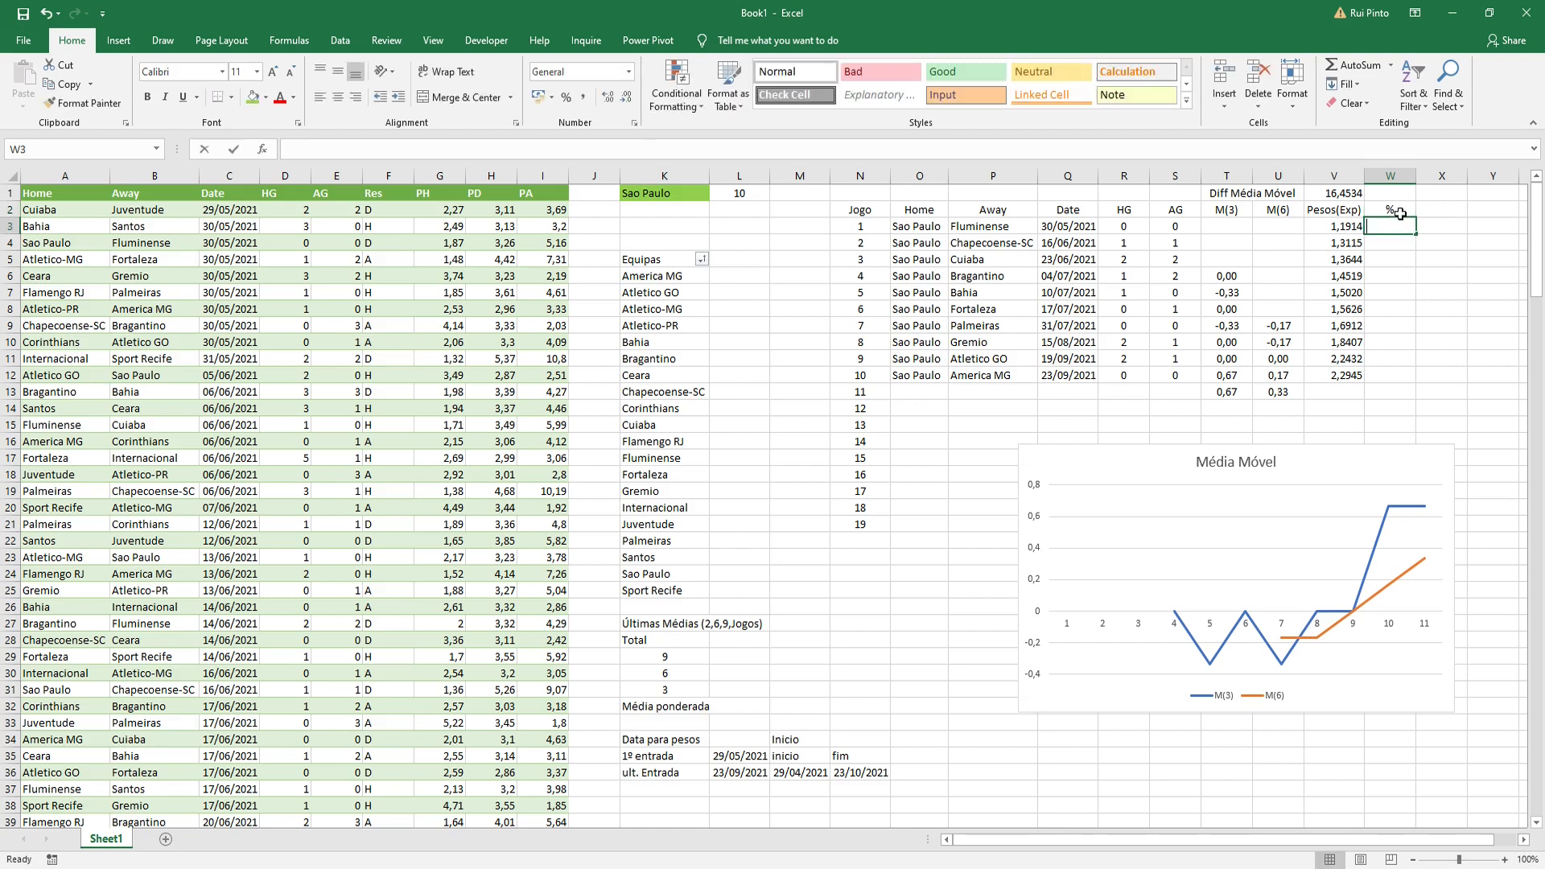
text(=)
click(1344, 226)
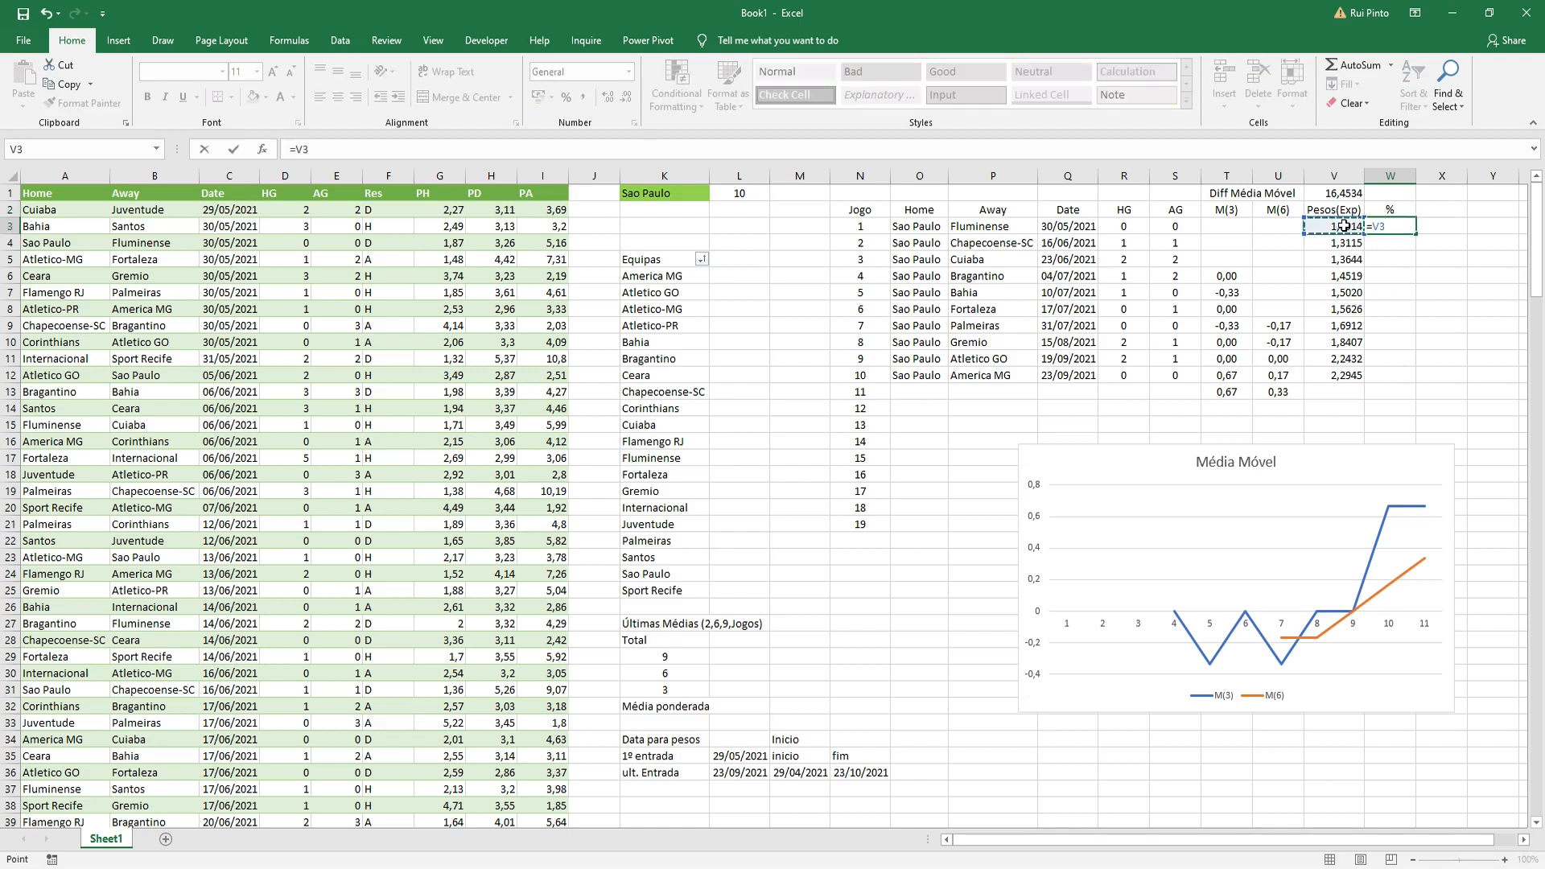
text(/)
click(1342, 193)
key(F4)
key(Return)
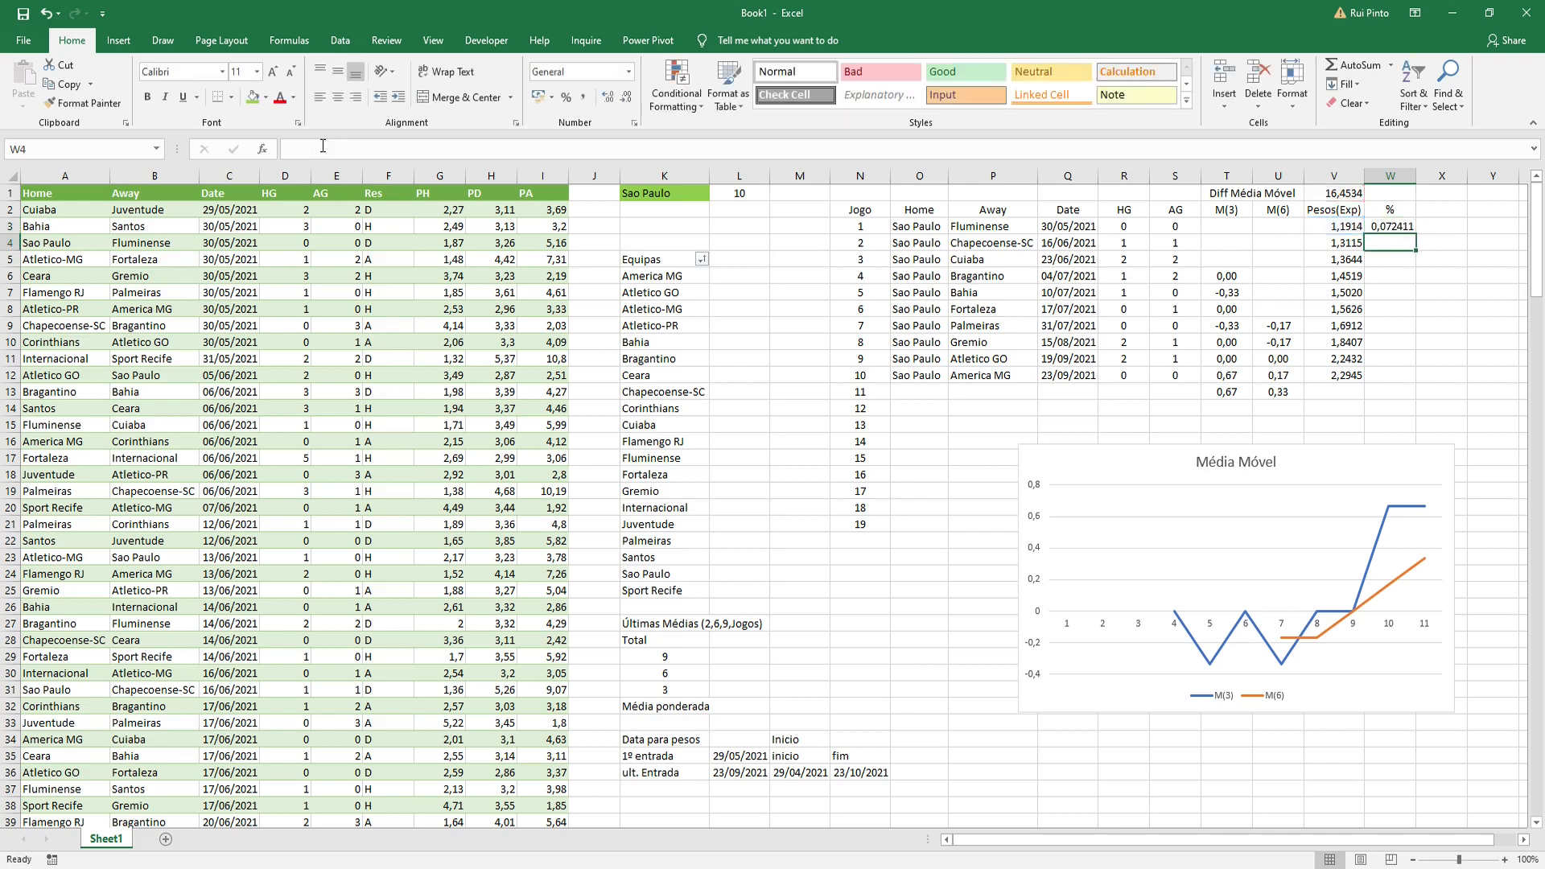
Step: Fill the % formula down from W3 to W12 and middle-align the filled cells
click(1406, 226)
drag(1418, 236, 1418, 380)
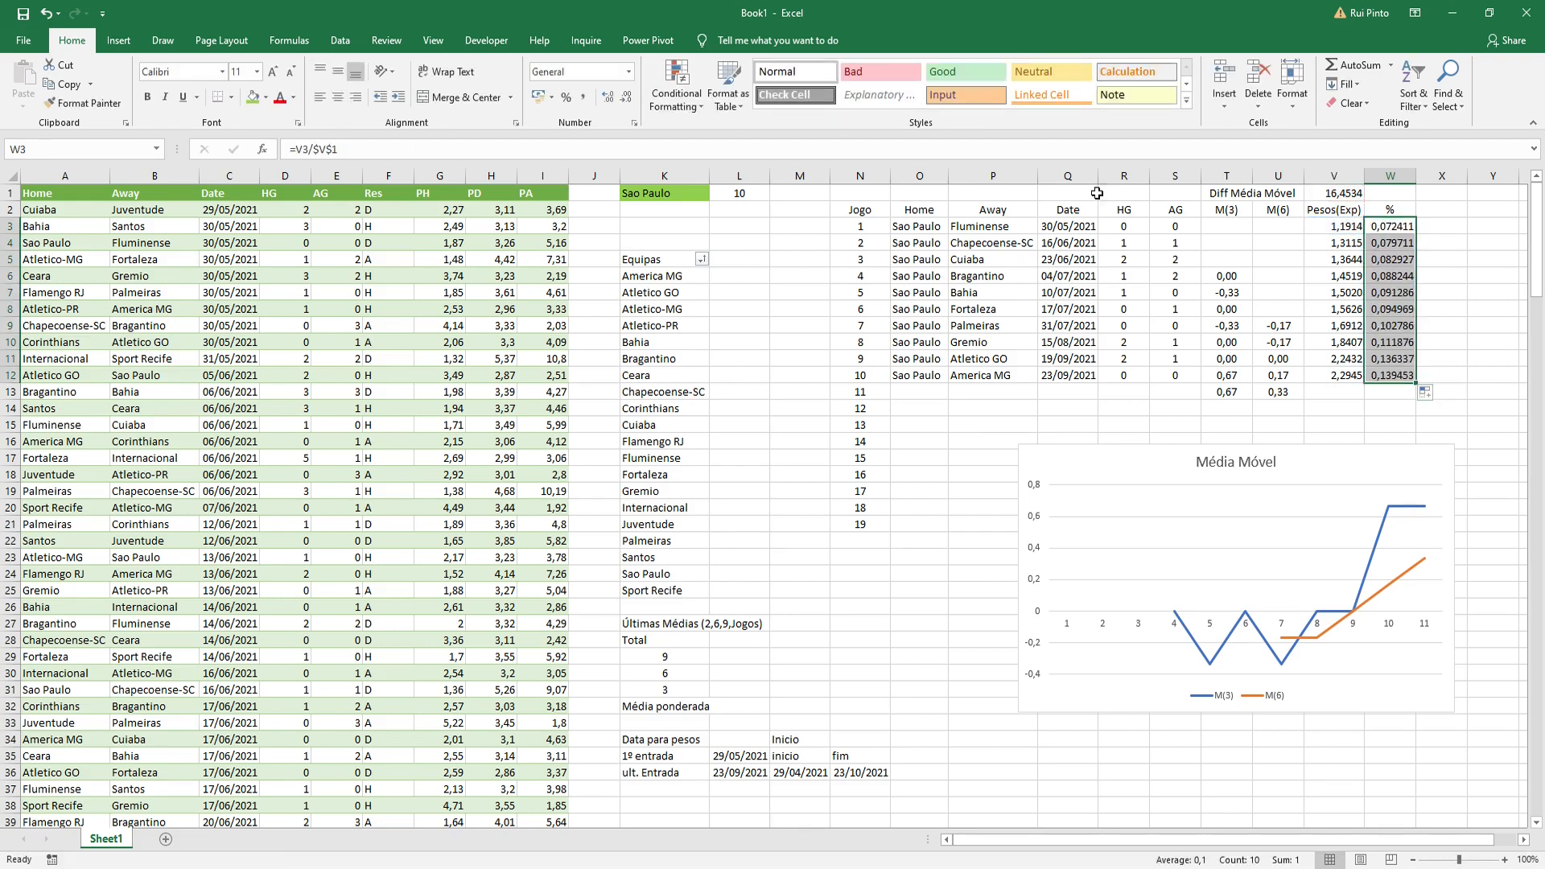
click(337, 71)
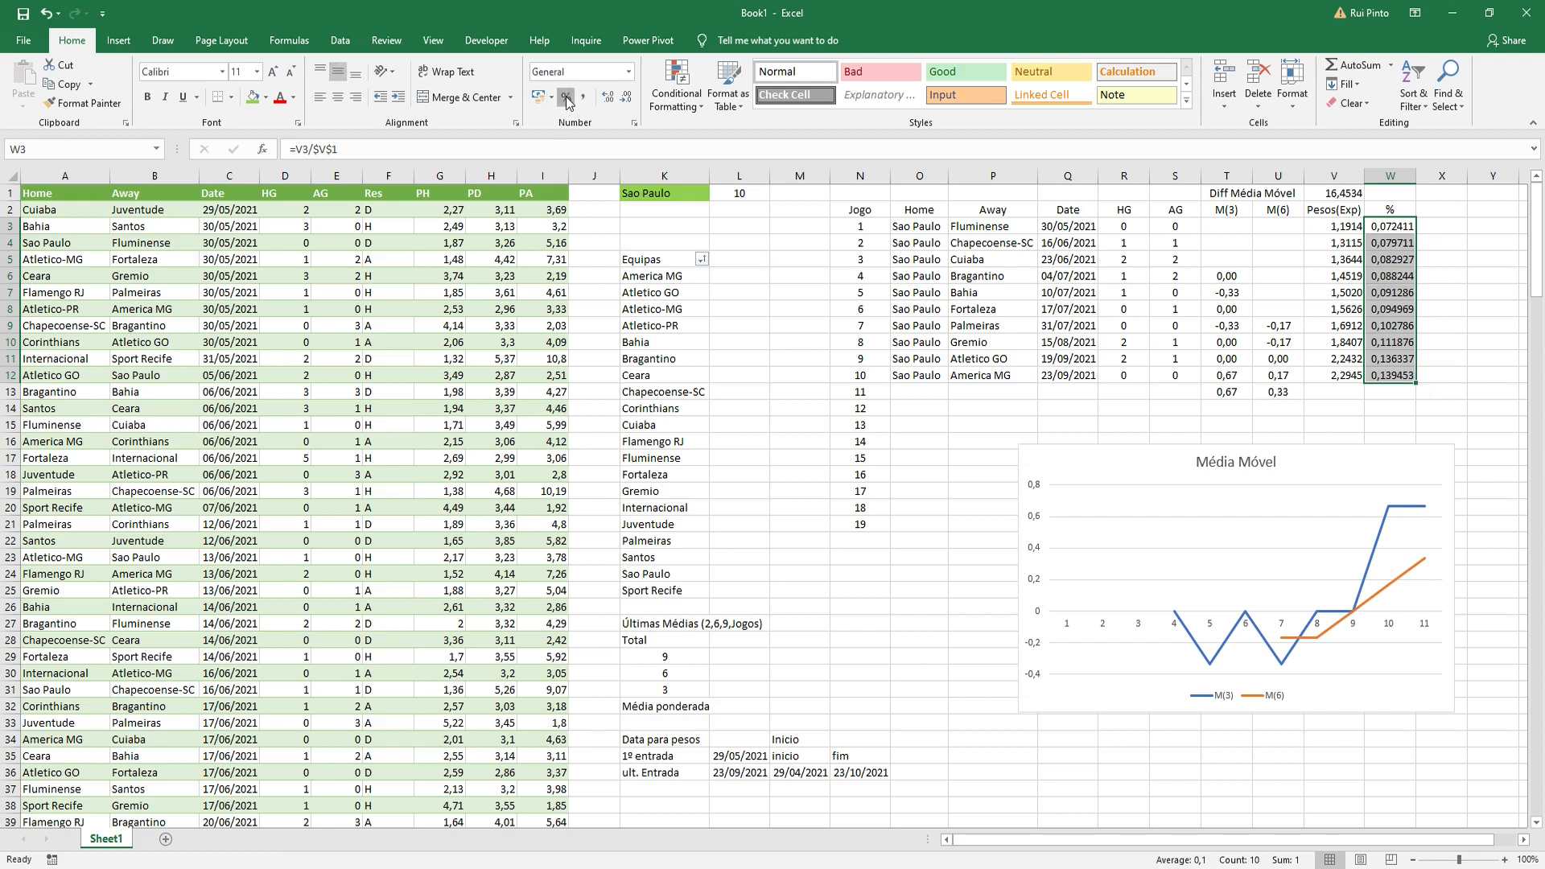
Step: Format the % weights in W3:W12 as percentages with one decimal place and check the last and first matches' shares
click(566, 98)
click(609, 97)
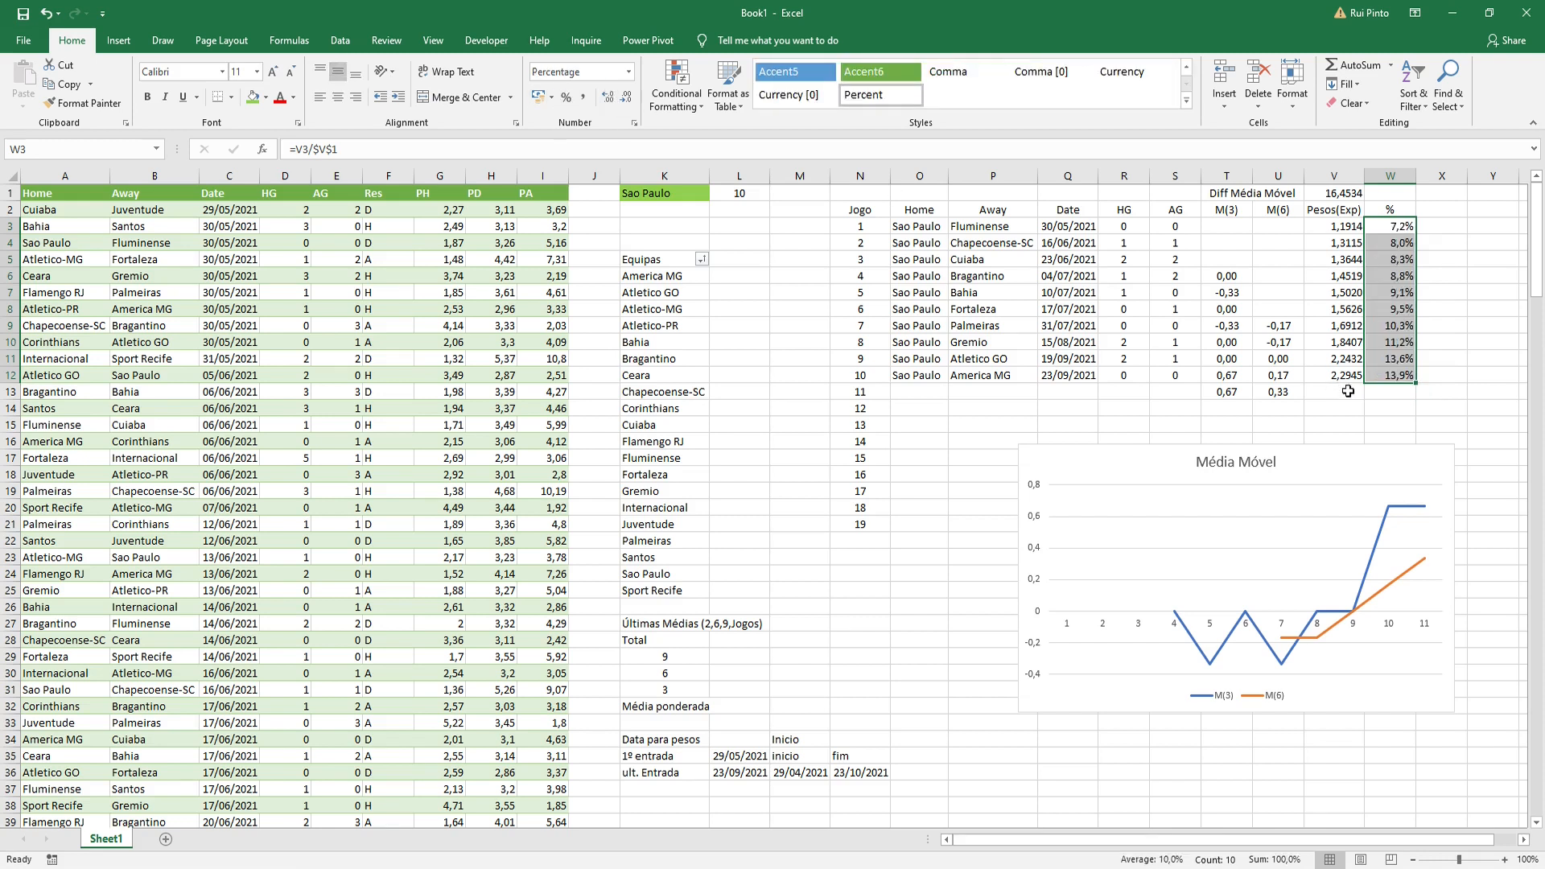
click(1389, 375)
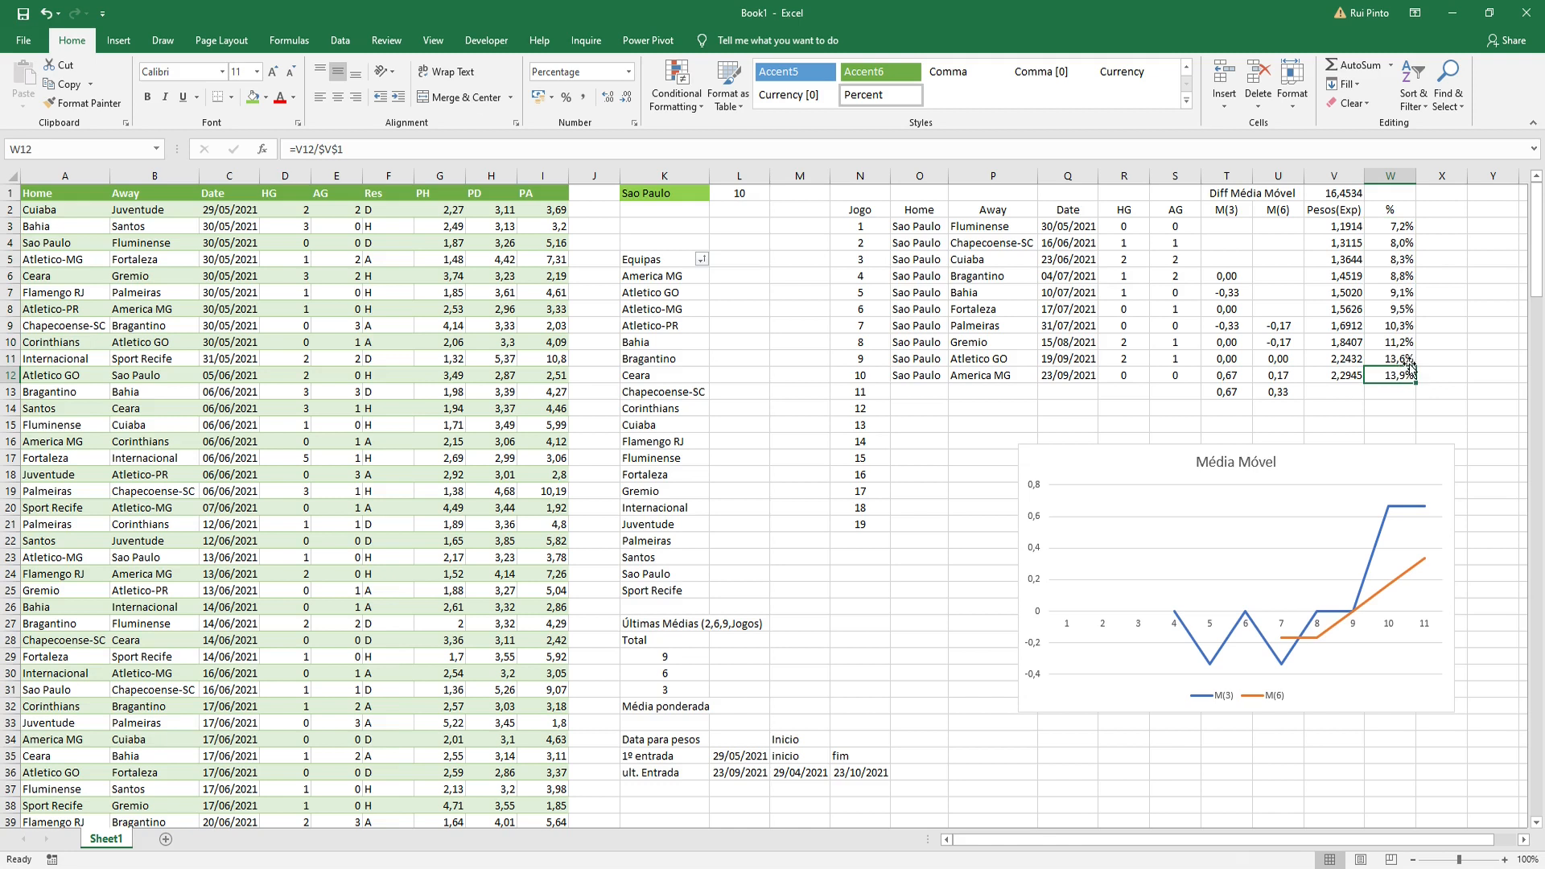
click(1403, 225)
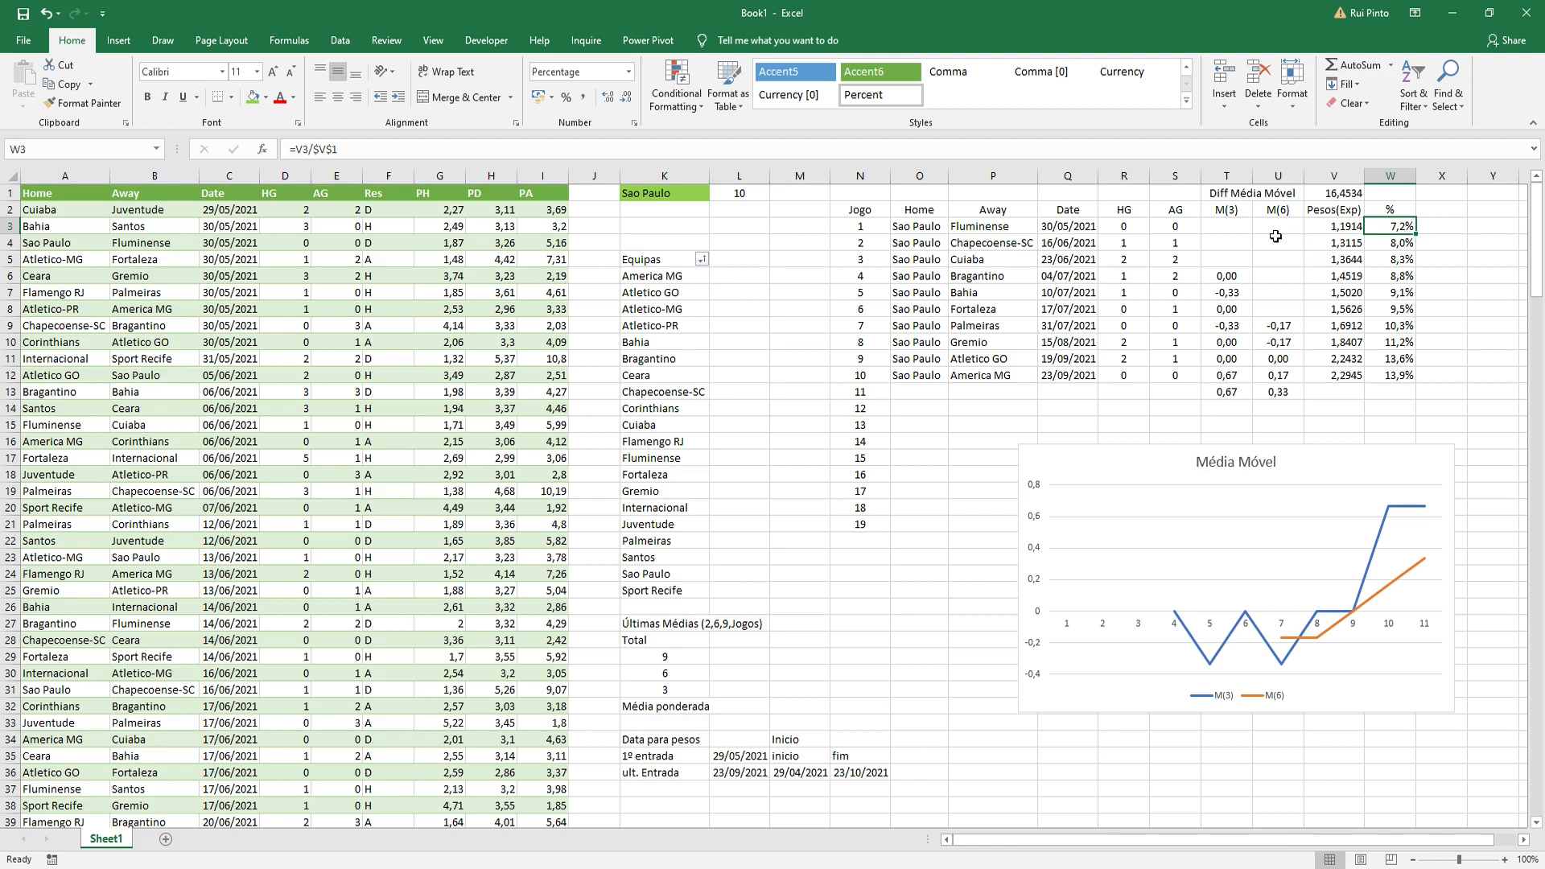
Step: Average the home goals above the HG heading in R1 with =AVERAGE(R3:R12), centred and shown with three decimals
click(1152, 226)
mouse_move(1141, 226)
mouse_down()
mouse_move(1184, 217)
mouse_move(1165, 226)
mouse_up()
click(1147, 227)
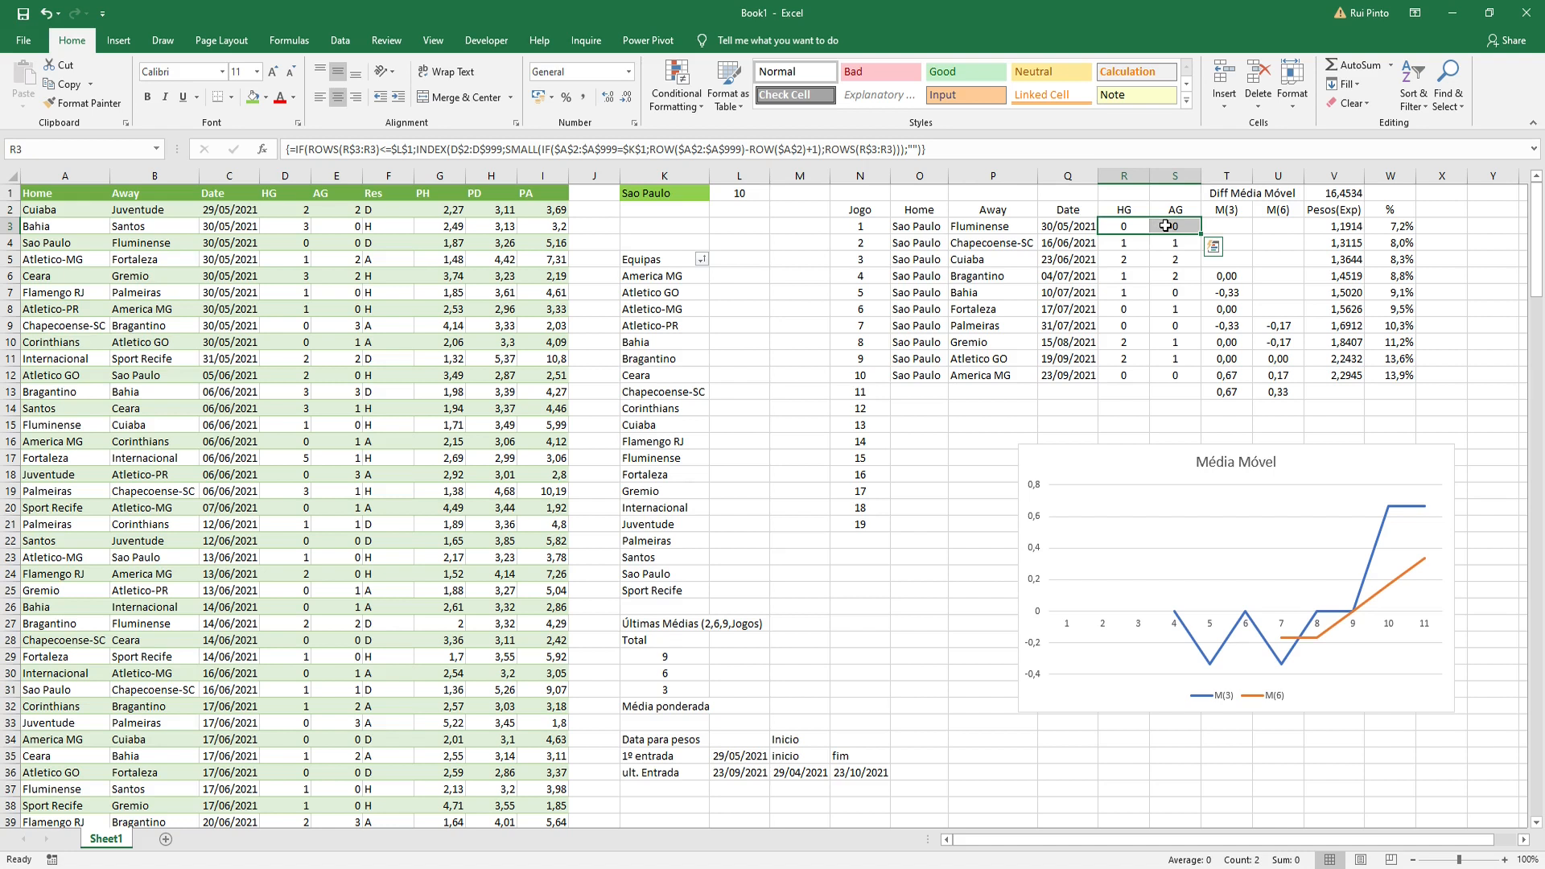
click(1139, 188)
text(=average)
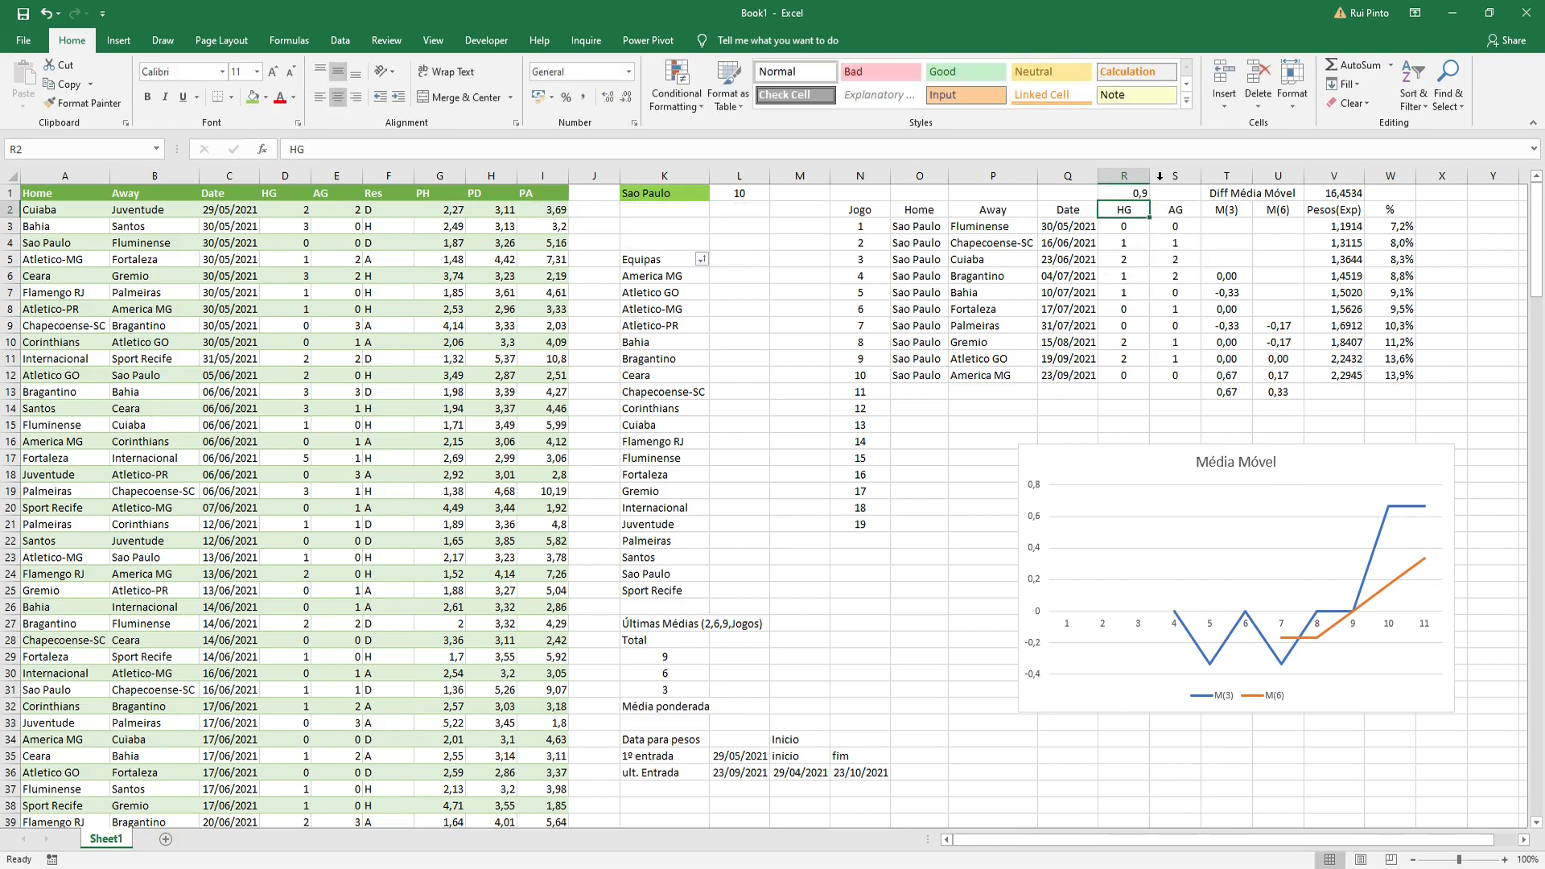
click(1117, 191)
click(339, 98)
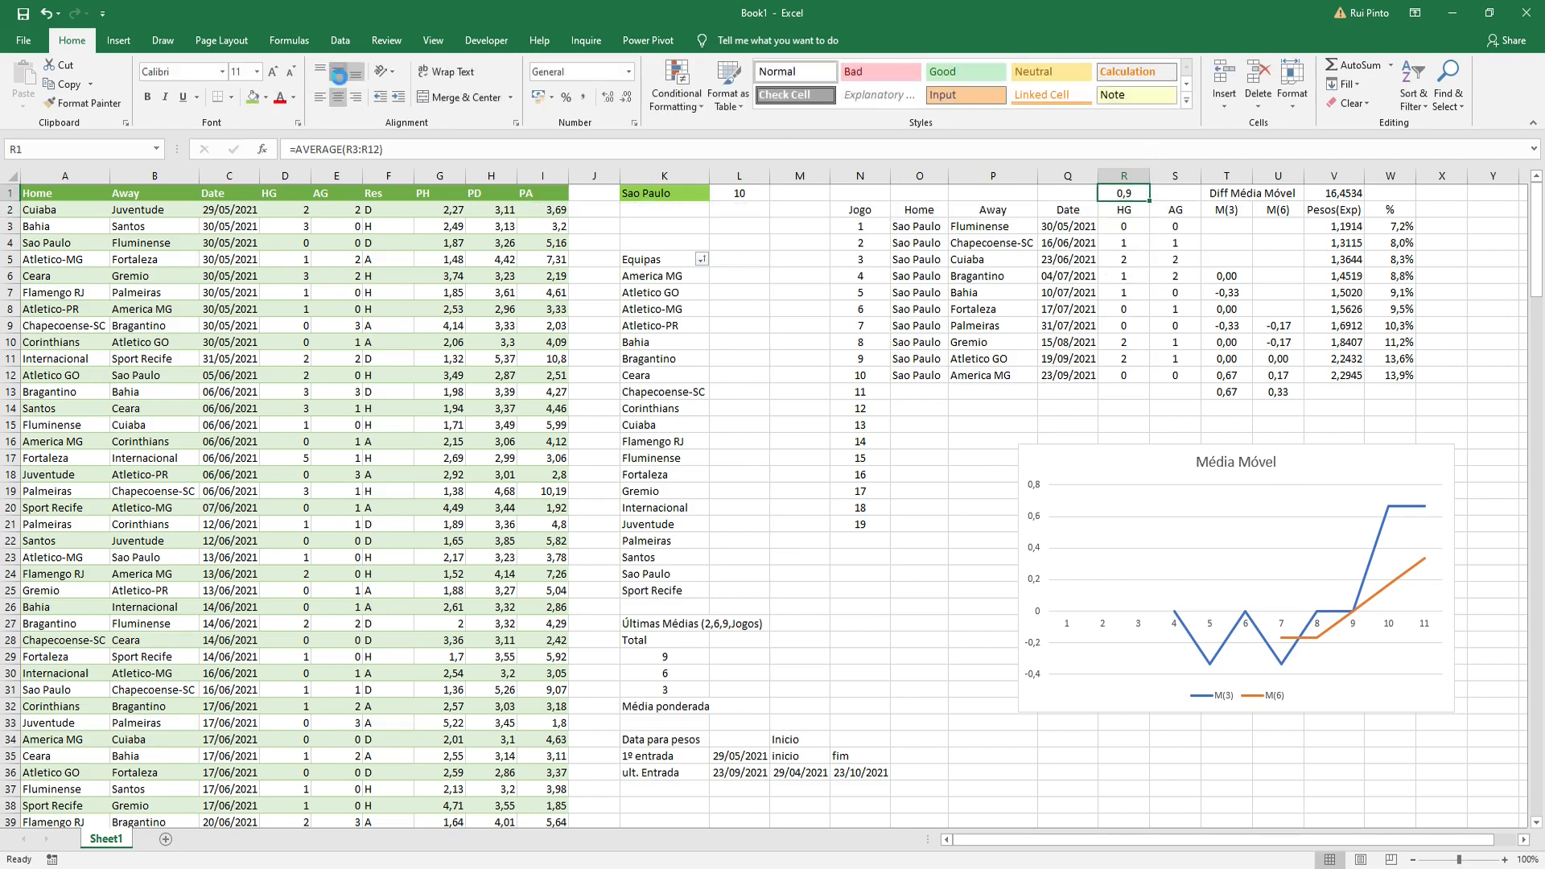
click(609, 98)
click(609, 97)
Step: Add the weighted goals headings HGp in X2 and AGp in Y2
click(1440, 225)
click(1441, 210)
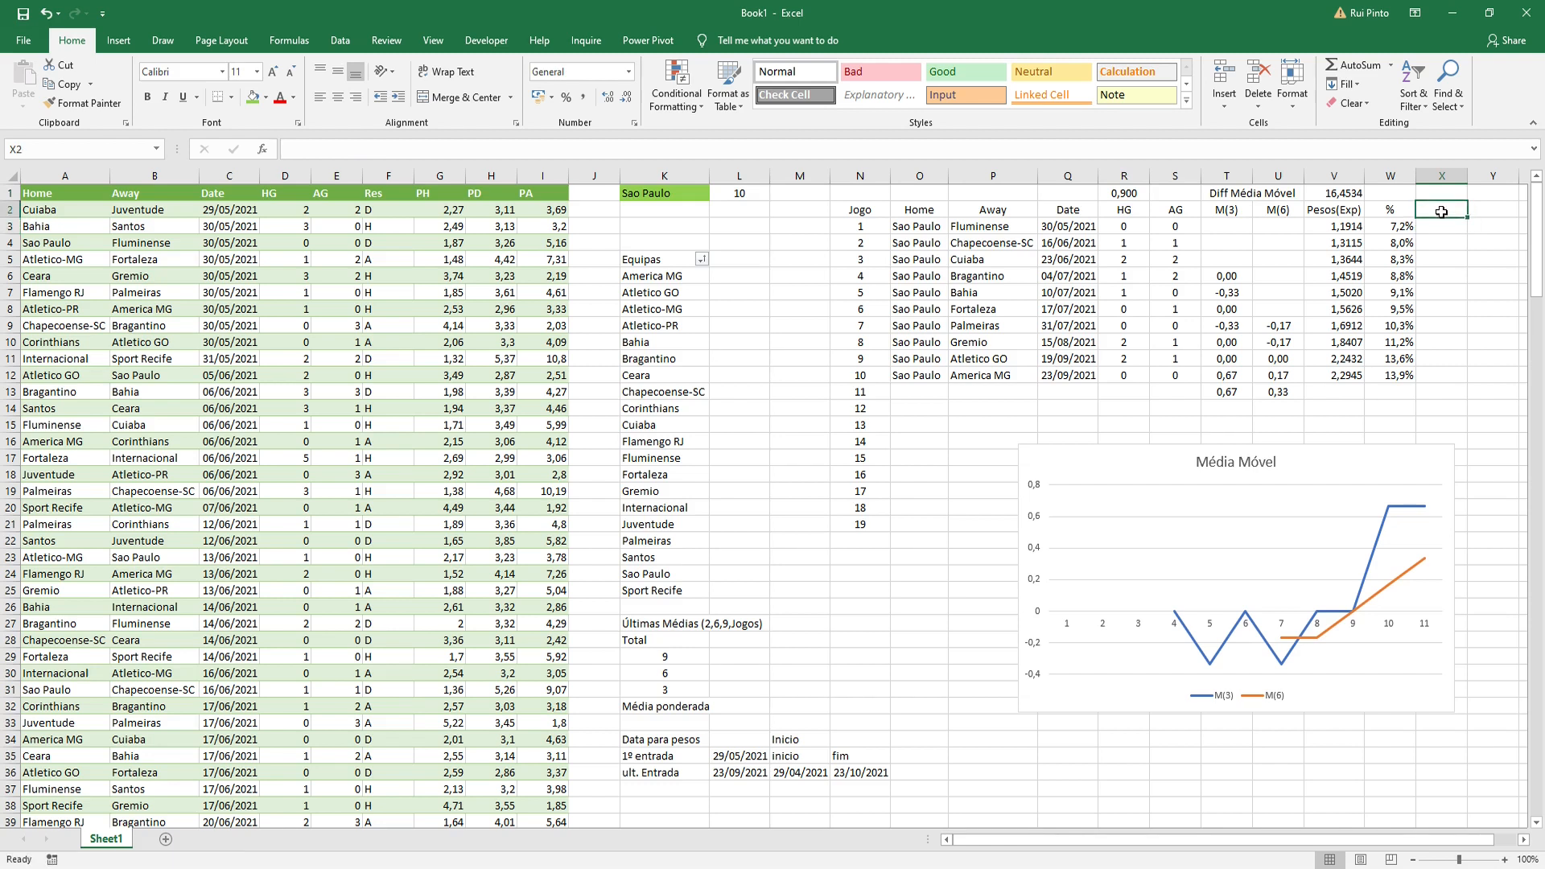
text(HG)
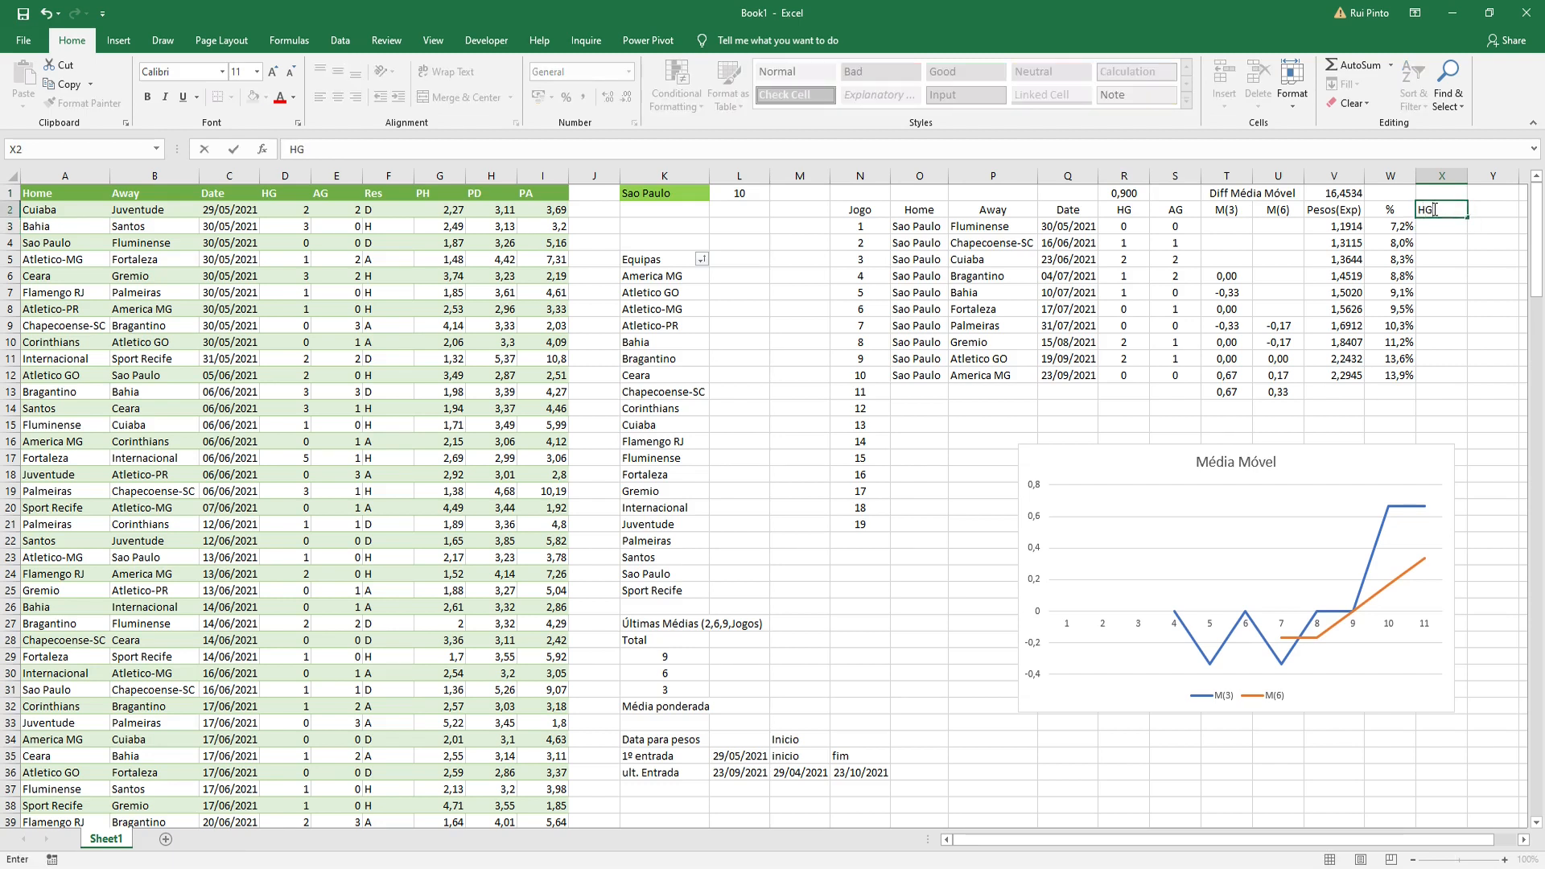
text(p)
key(ctrl+Return)
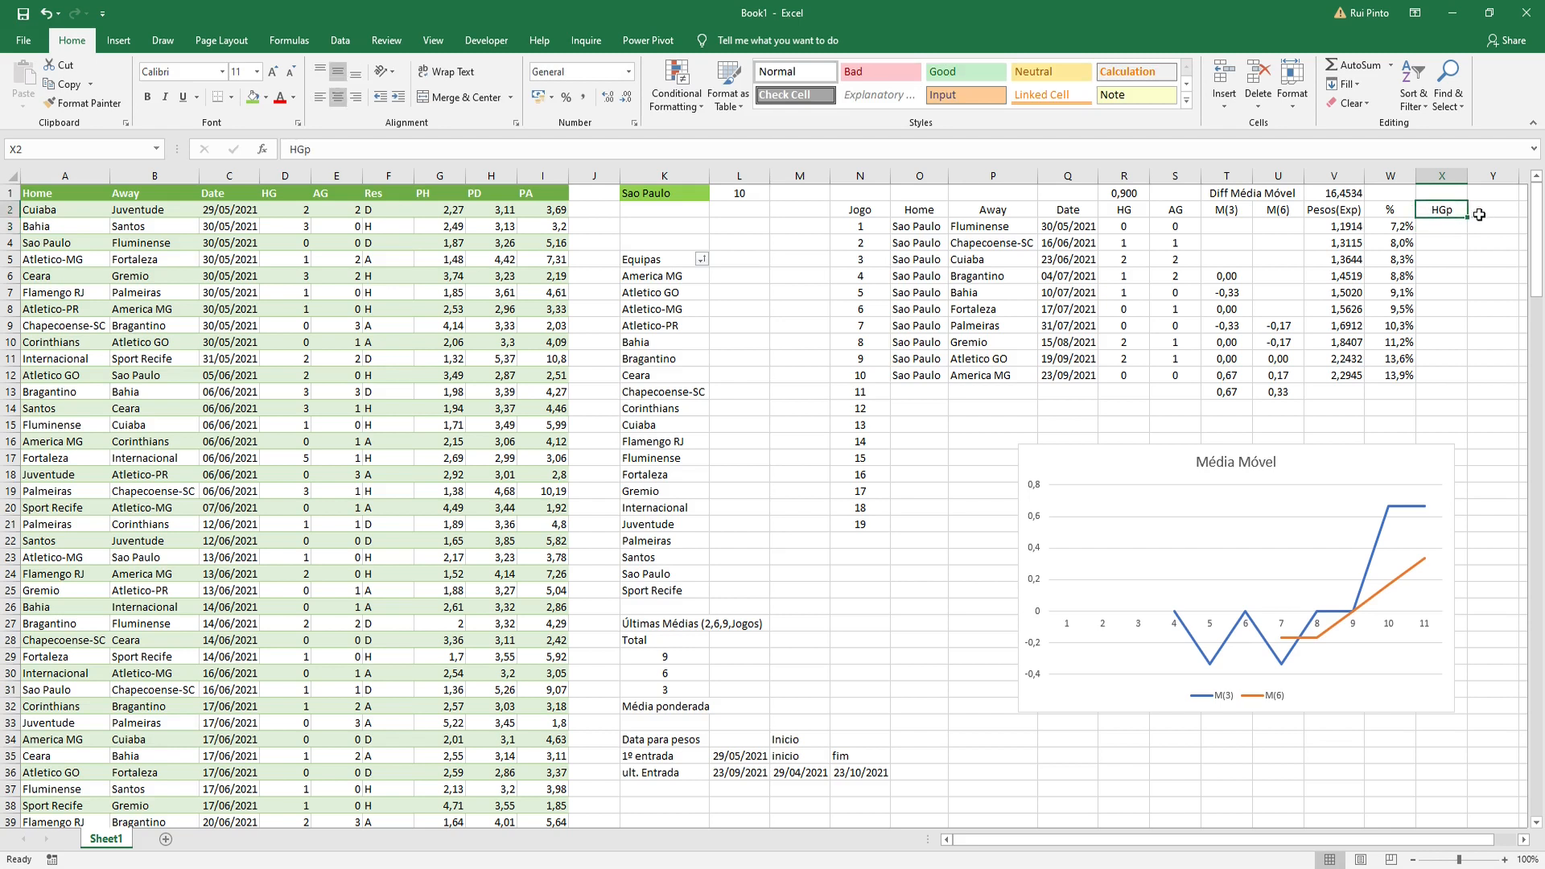
drag(1471, 219, 1495, 216)
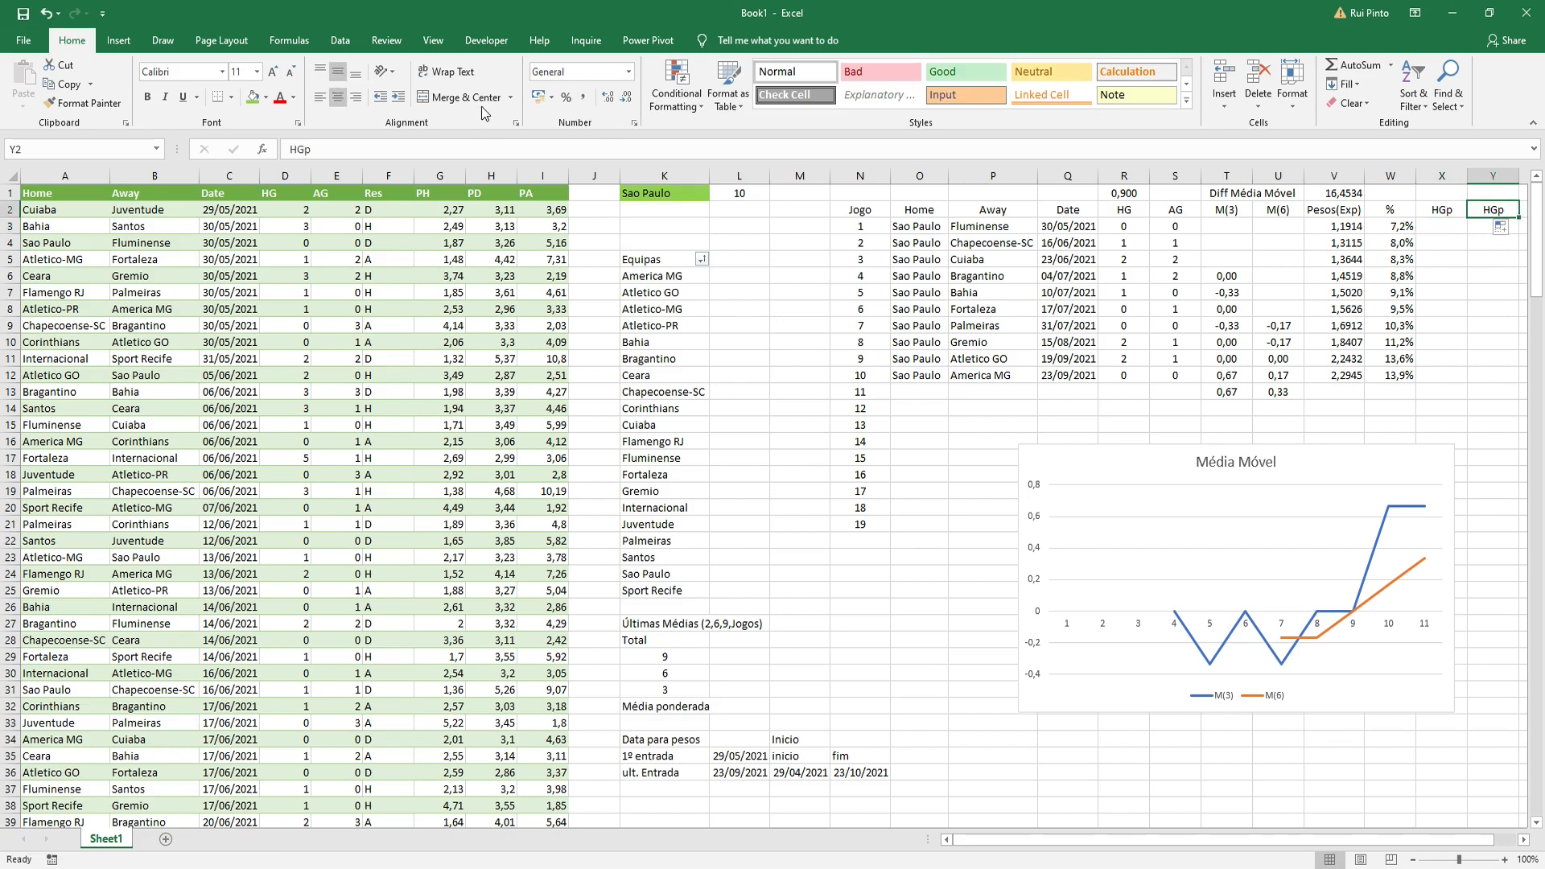
click(302, 149)
key(BackSpace)
text(A)
key(Return)
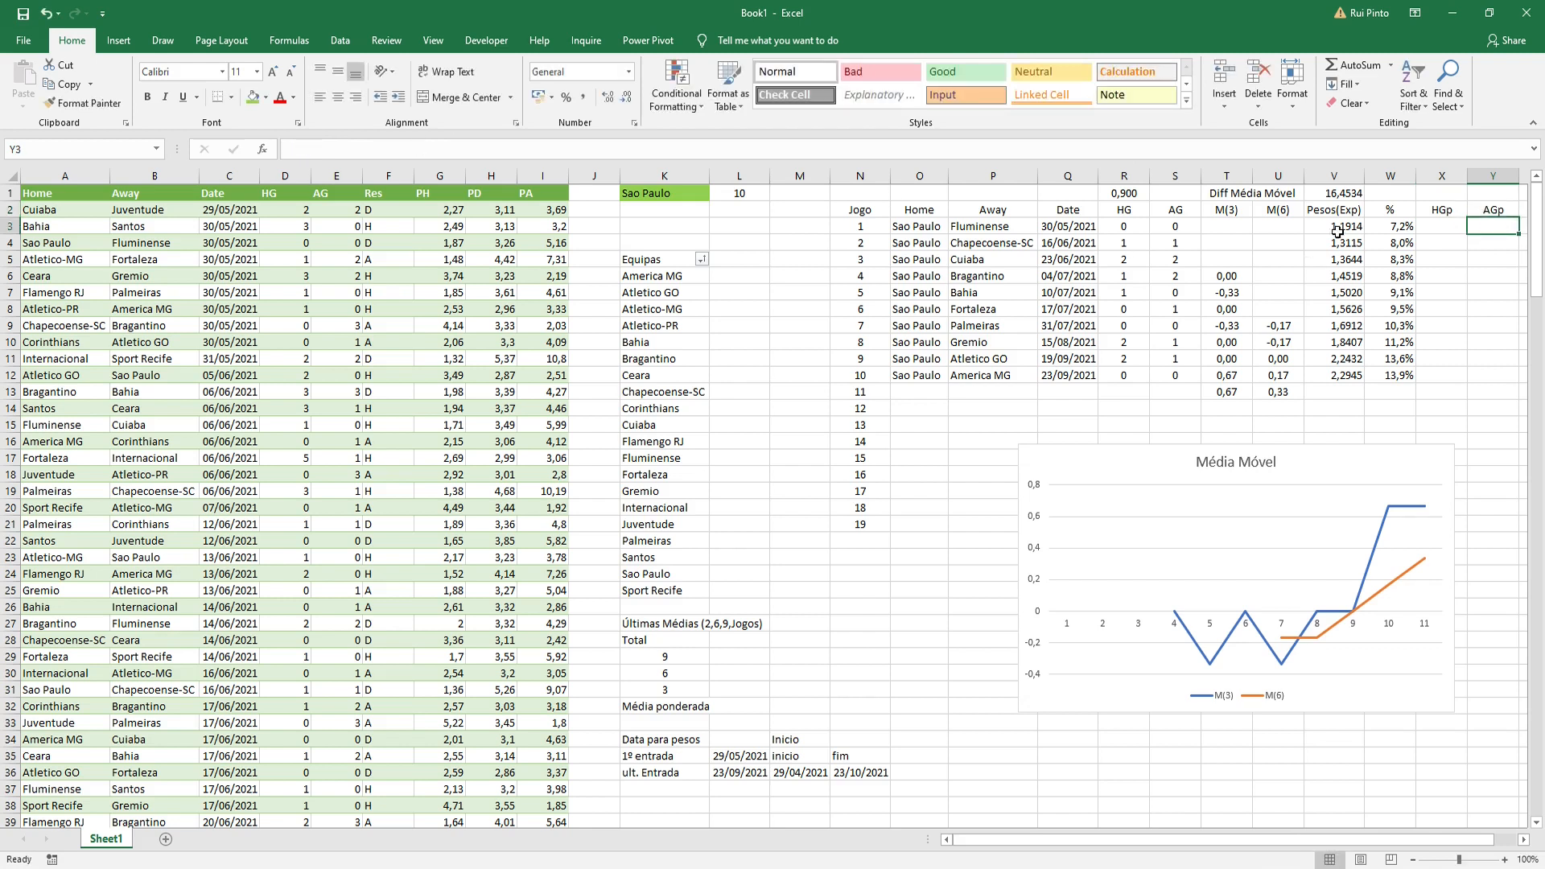
Step: Compute the first match's weighted home goals in X3 with =R3*W3 and centre the cell
click(1428, 224)
text(=)
click(1126, 228)
text(*)
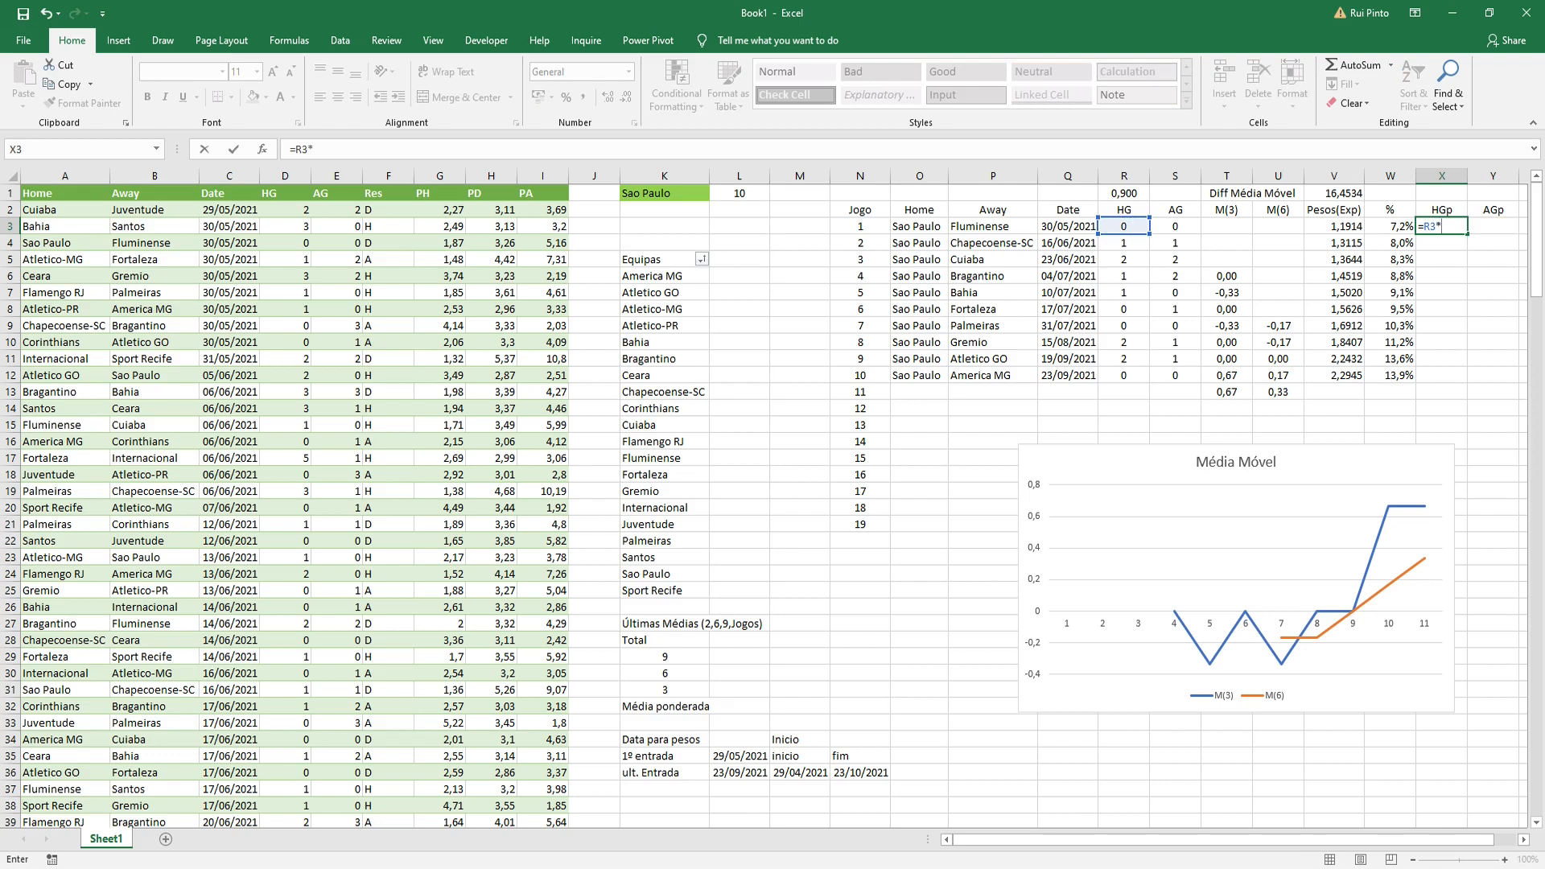
key(Left)
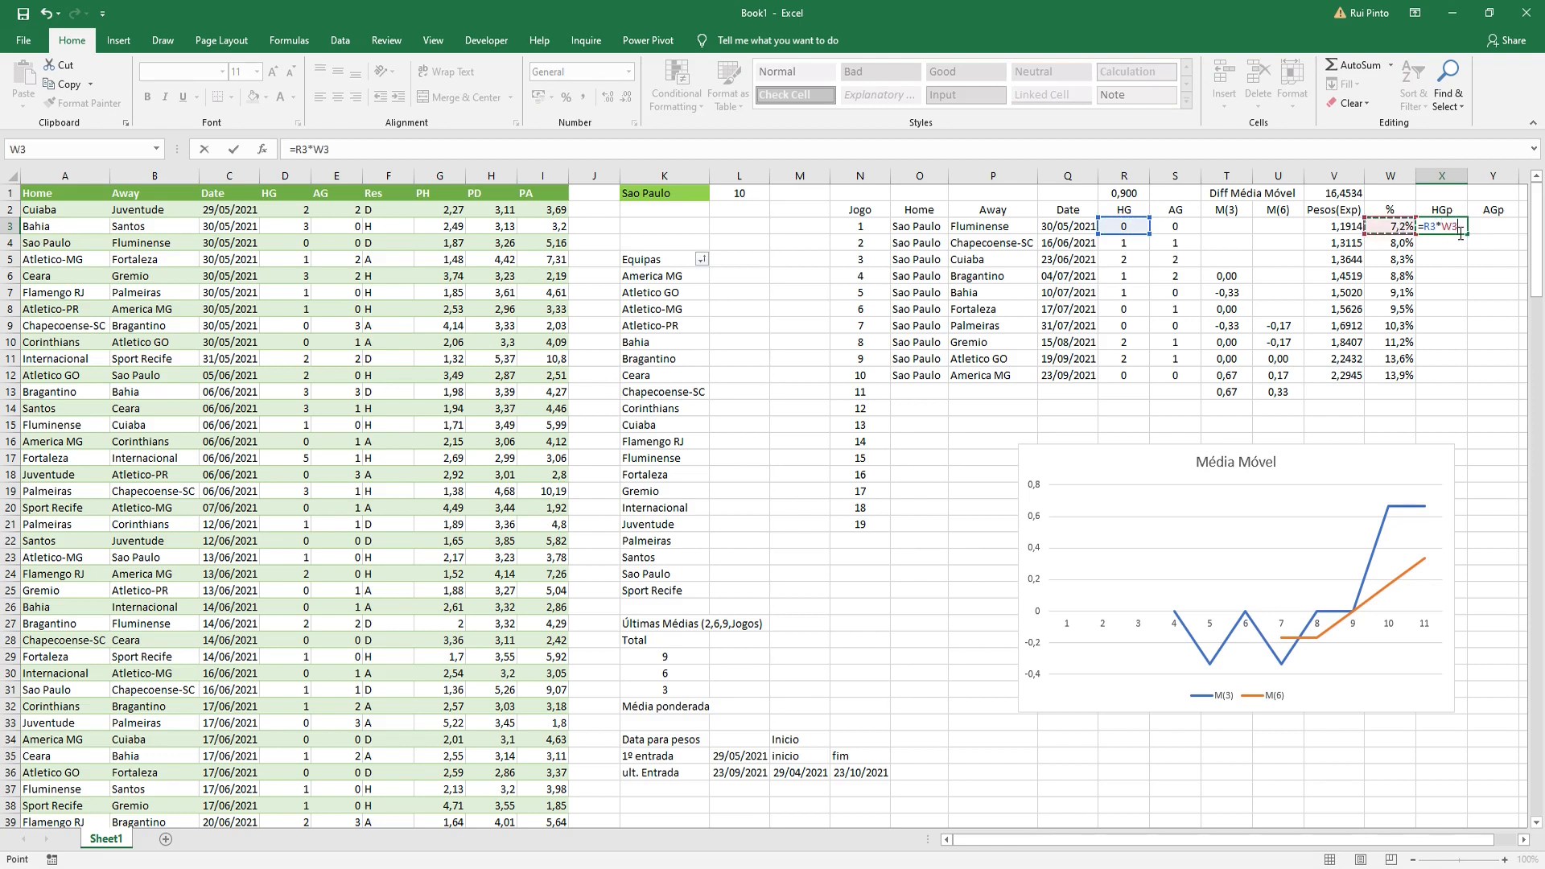
key(Return)
click(1440, 228)
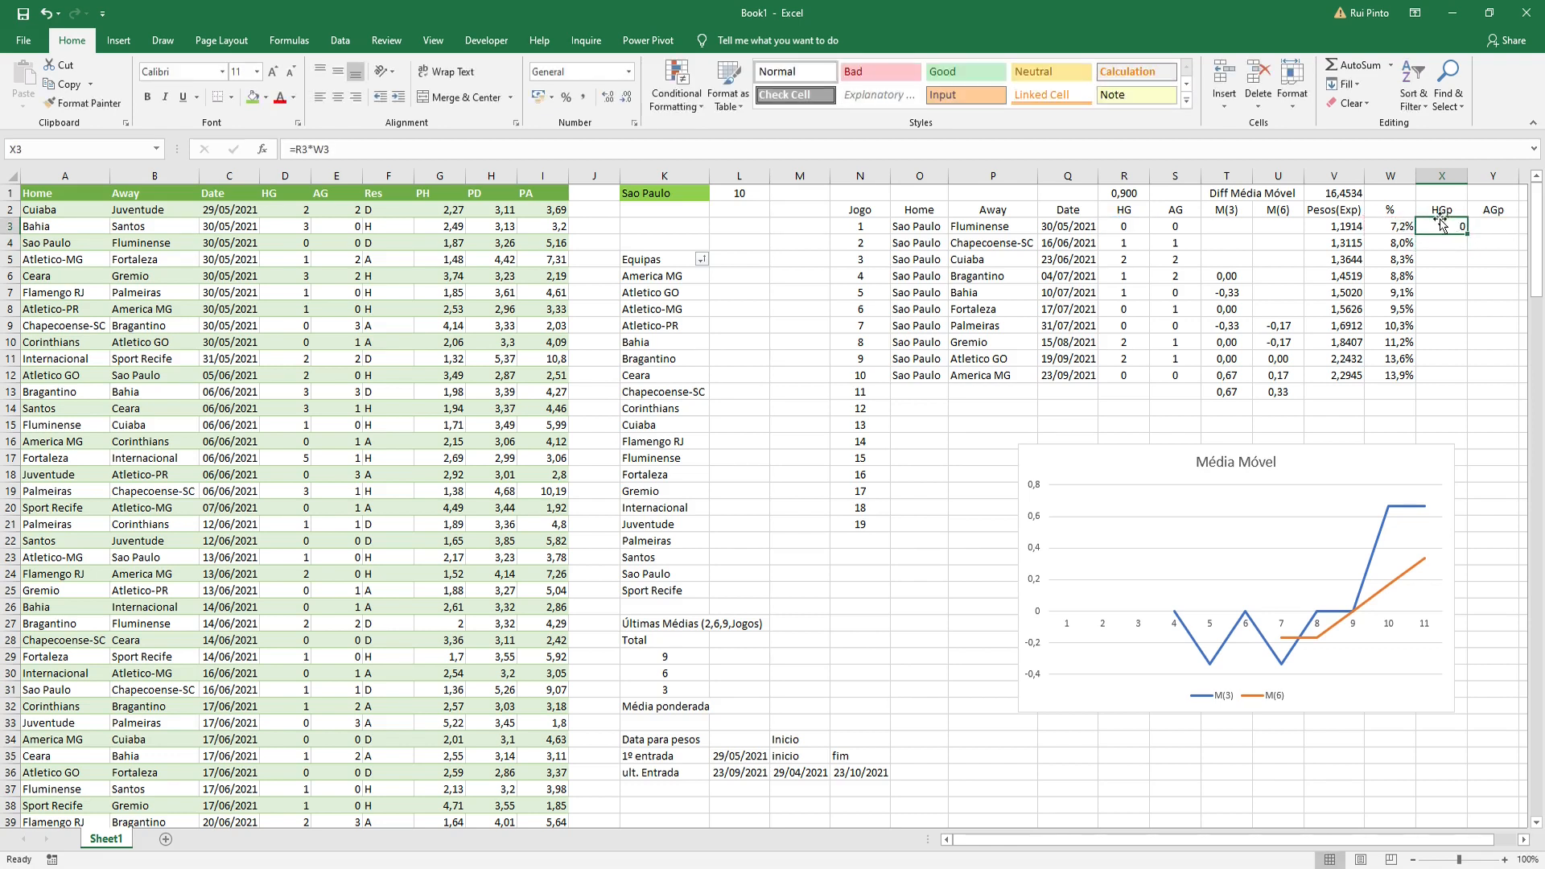
click(338, 97)
click(339, 40)
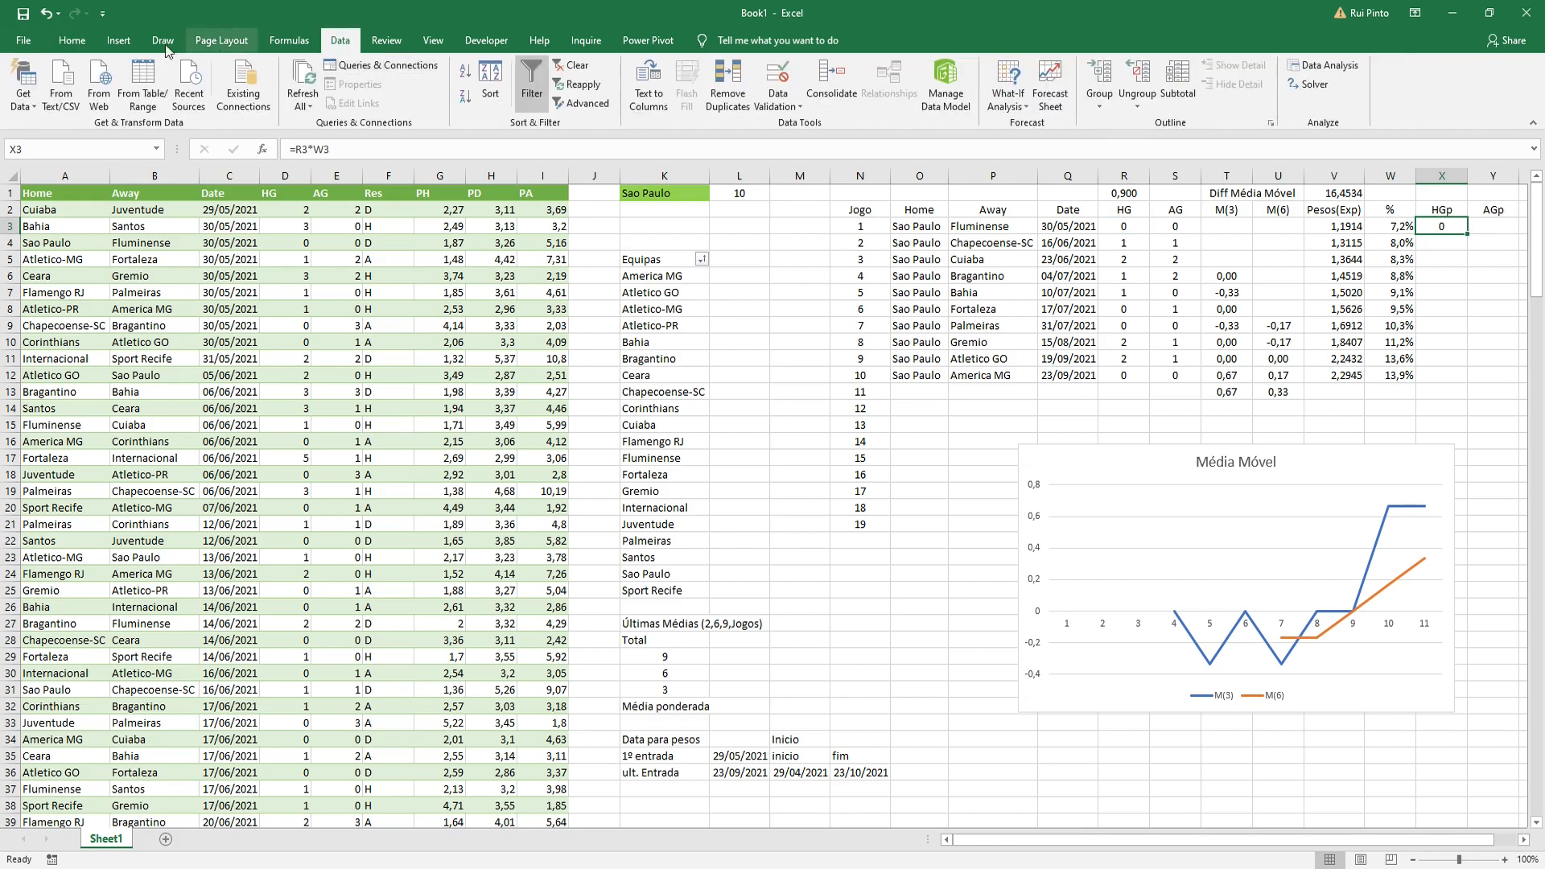
click(81, 36)
Step: Fill the HGp formula down from X3 to X12 and show X4:X12 with two decimals
drag(1467, 234, 1461, 376)
drag(1441, 242, 1441, 375)
click(625, 97)
click(625, 98)
click(625, 98)
click(625, 98)
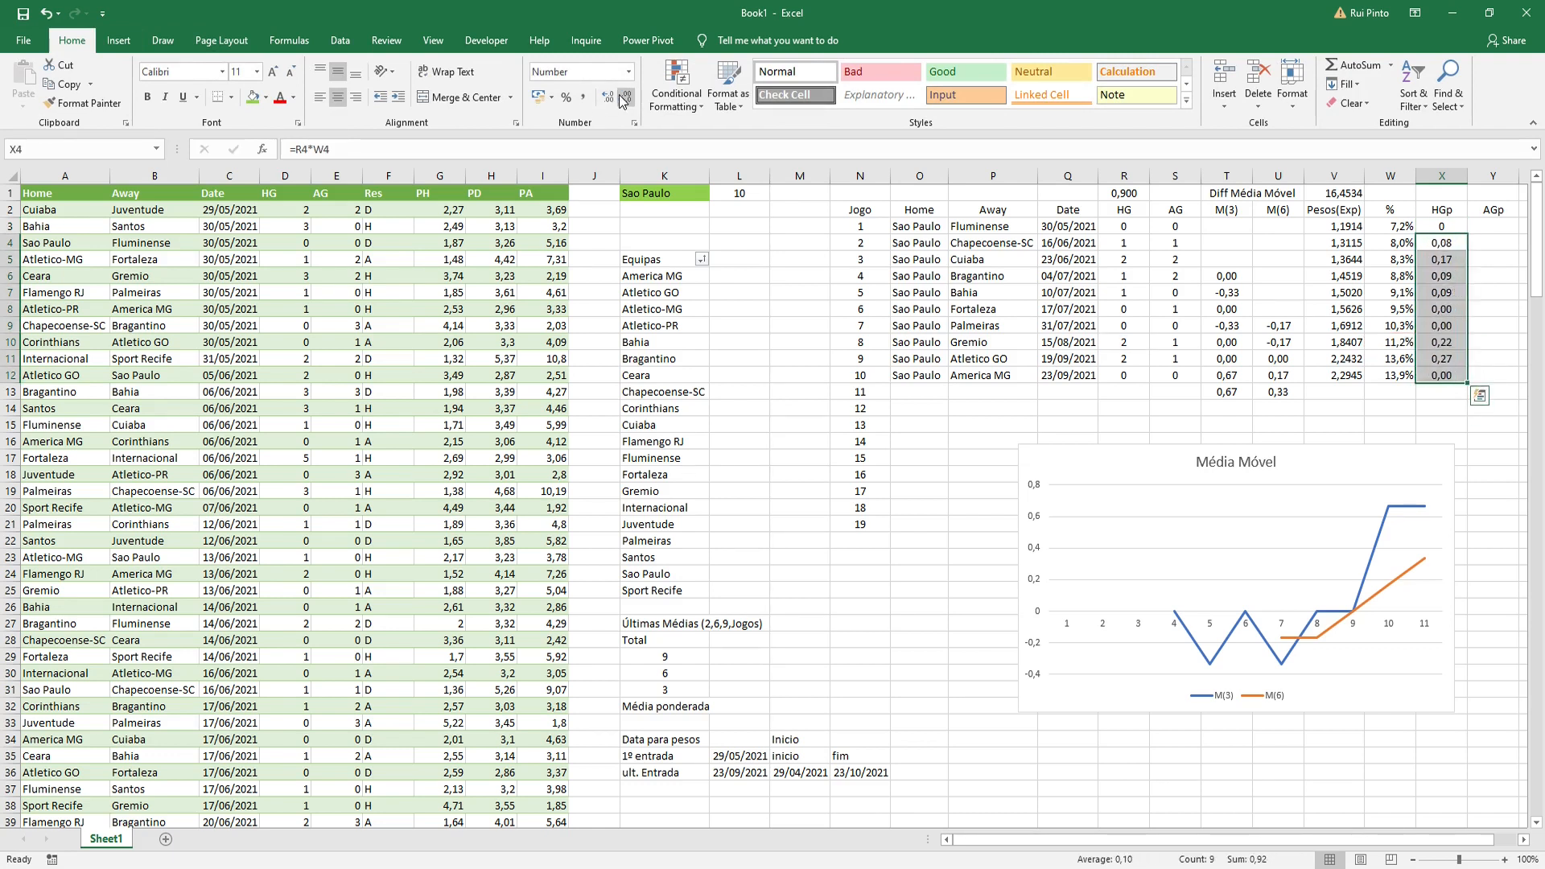
Step: Total the weighted home goals in X1 with =SUM(X3:X12), show four decimals, and compare it with the simple HG average in R1
click(1435, 189)
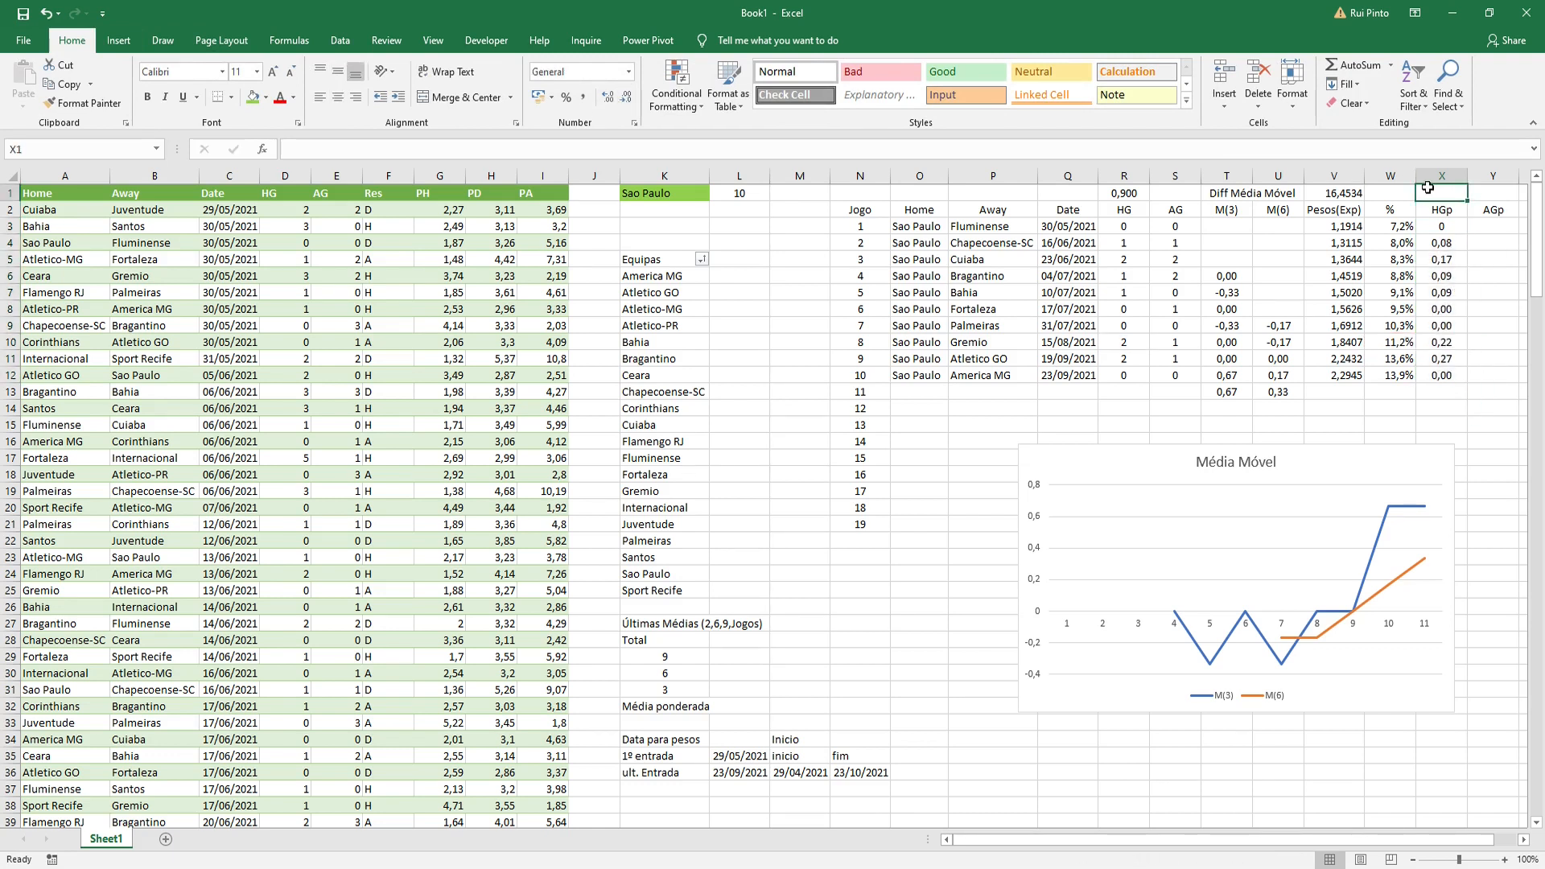
text(=SUM()
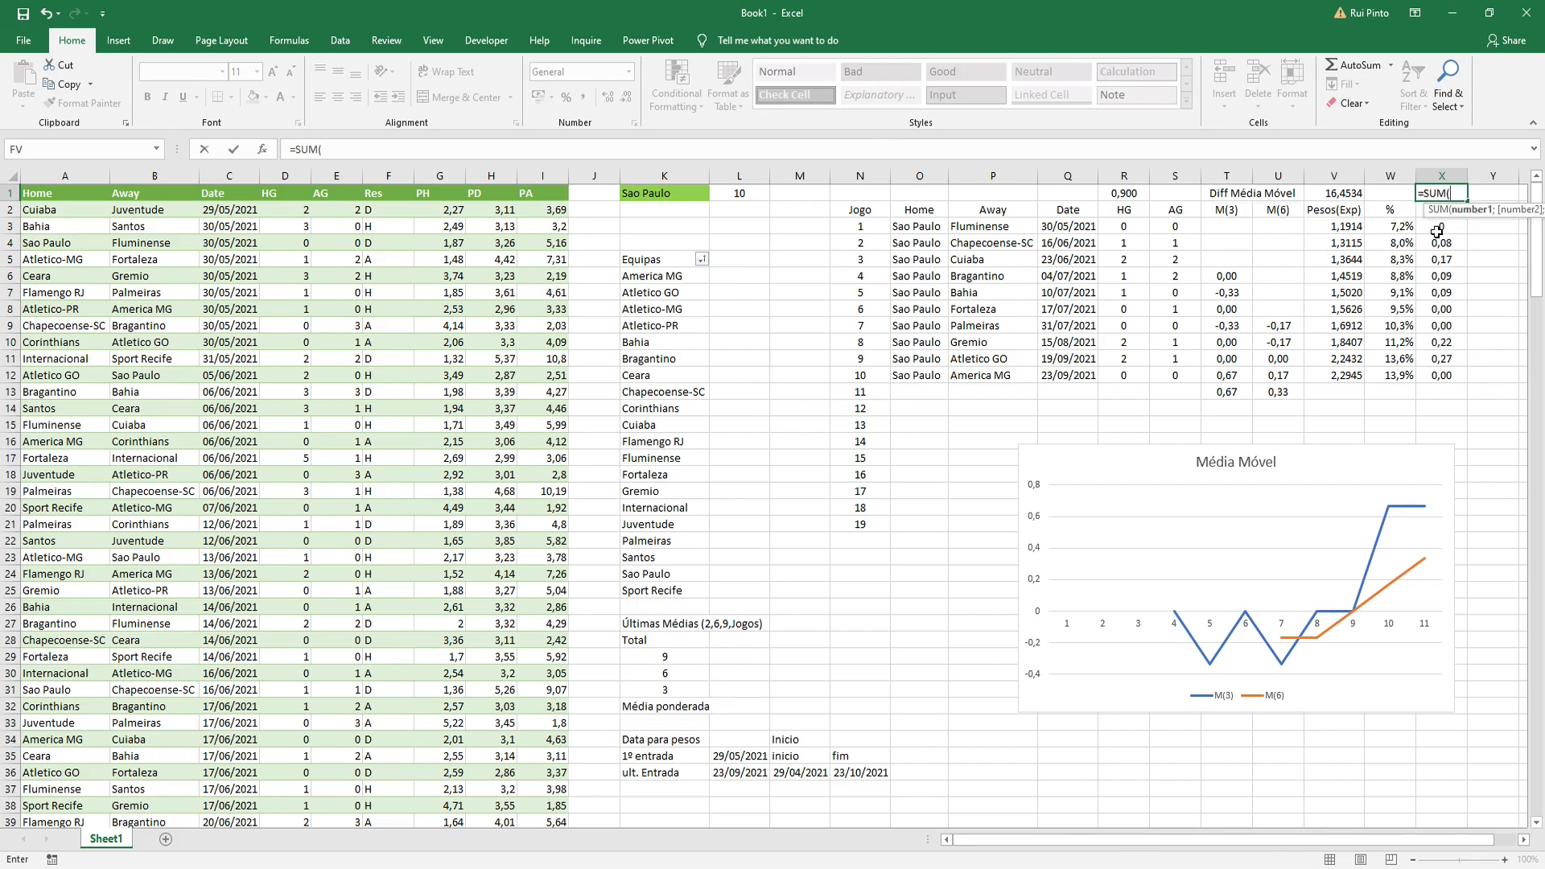
drag(1436, 232, 1441, 375)
text())
key(Return)
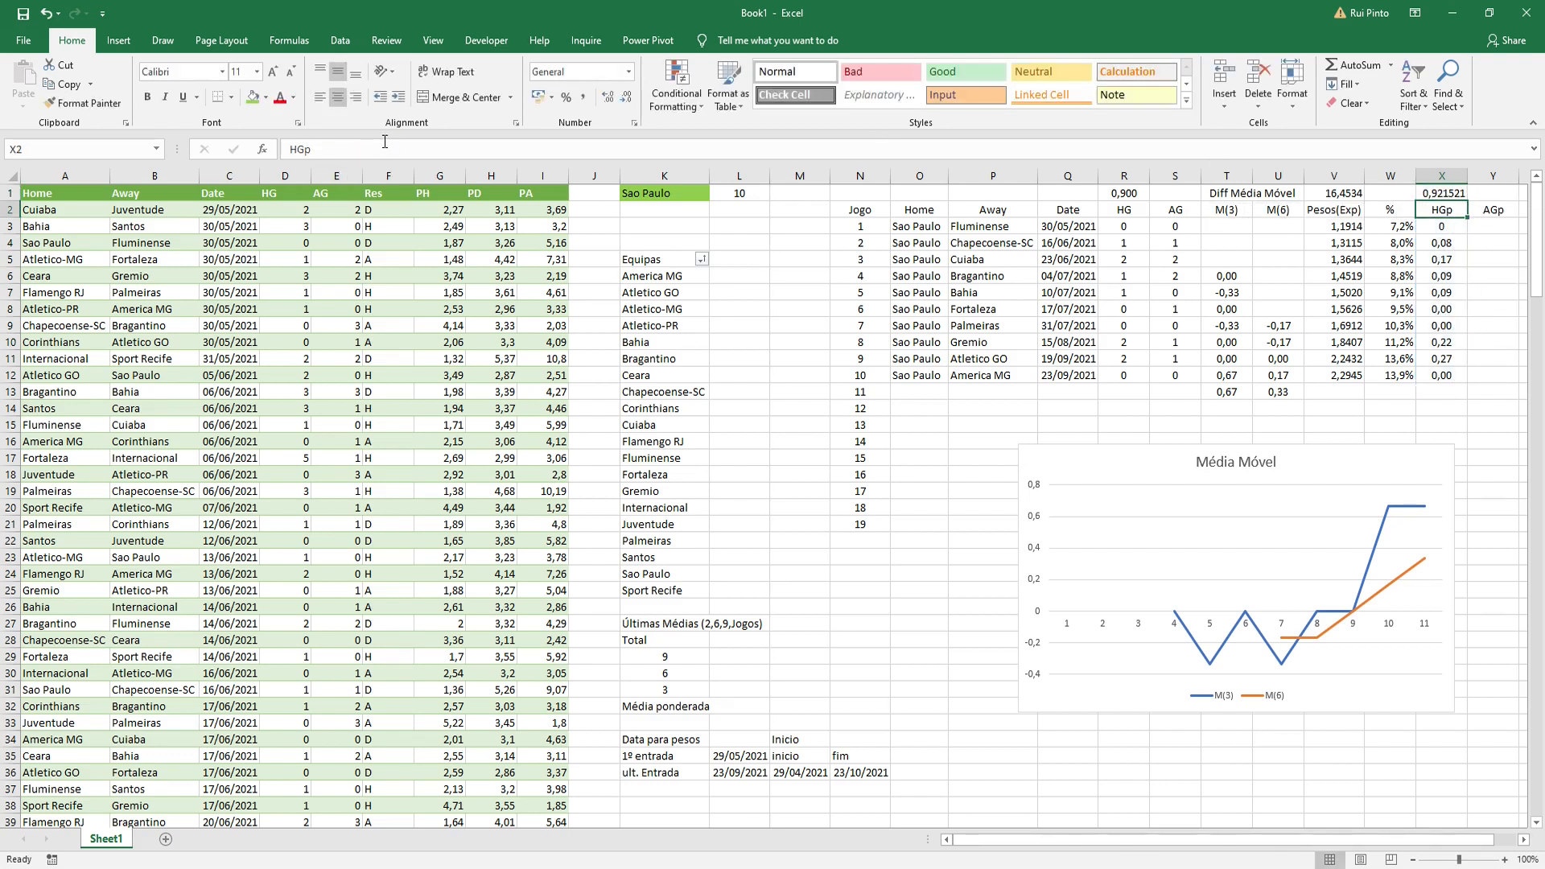
click(1449, 191)
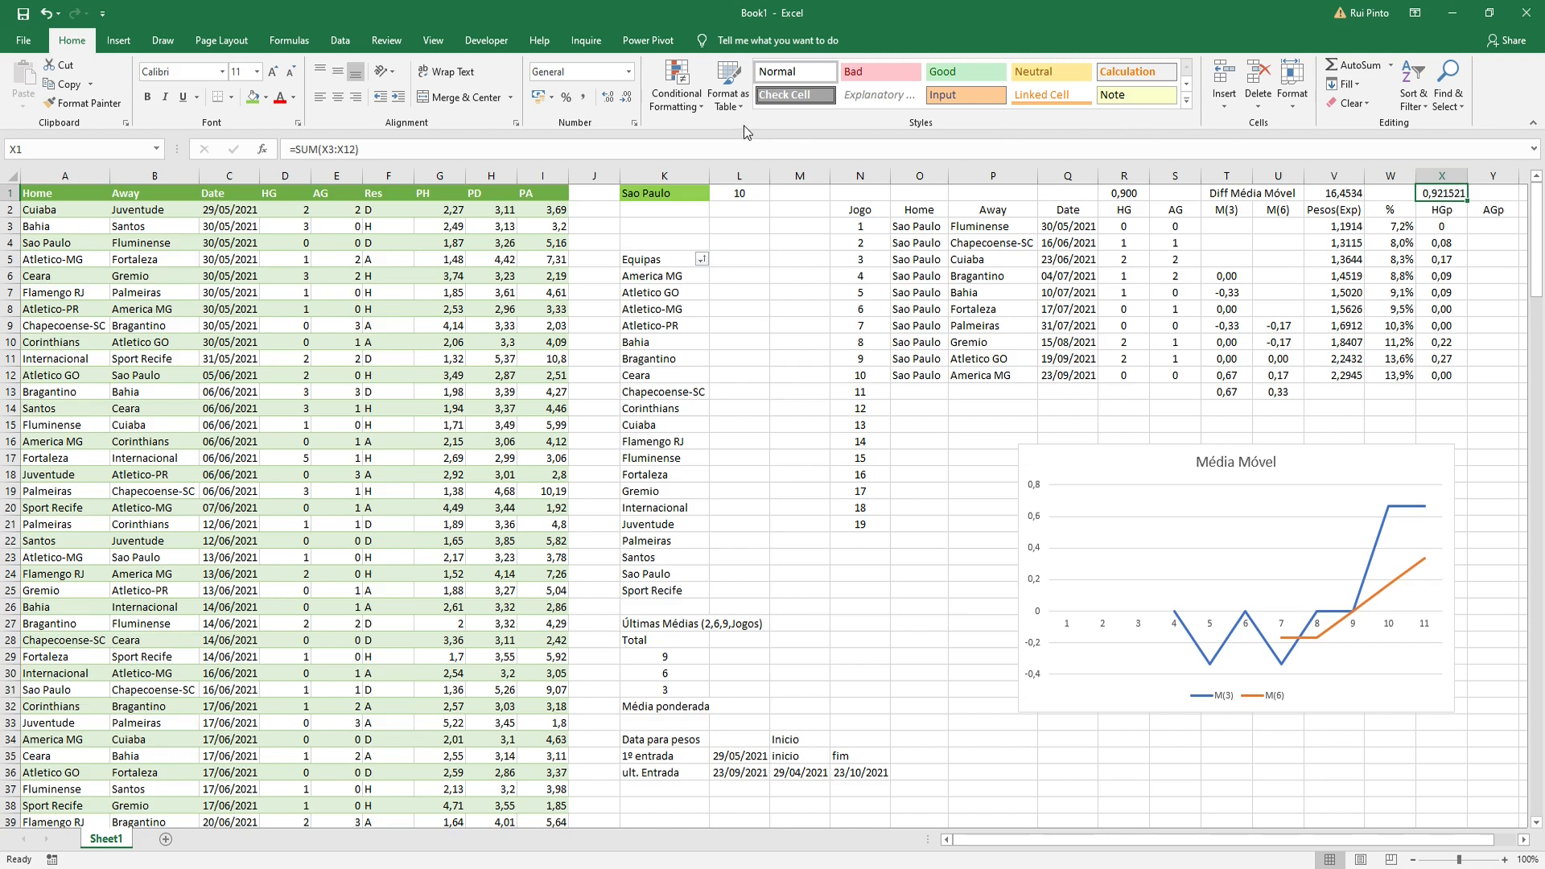
click(626, 97)
click(626, 96)
click(1123, 195)
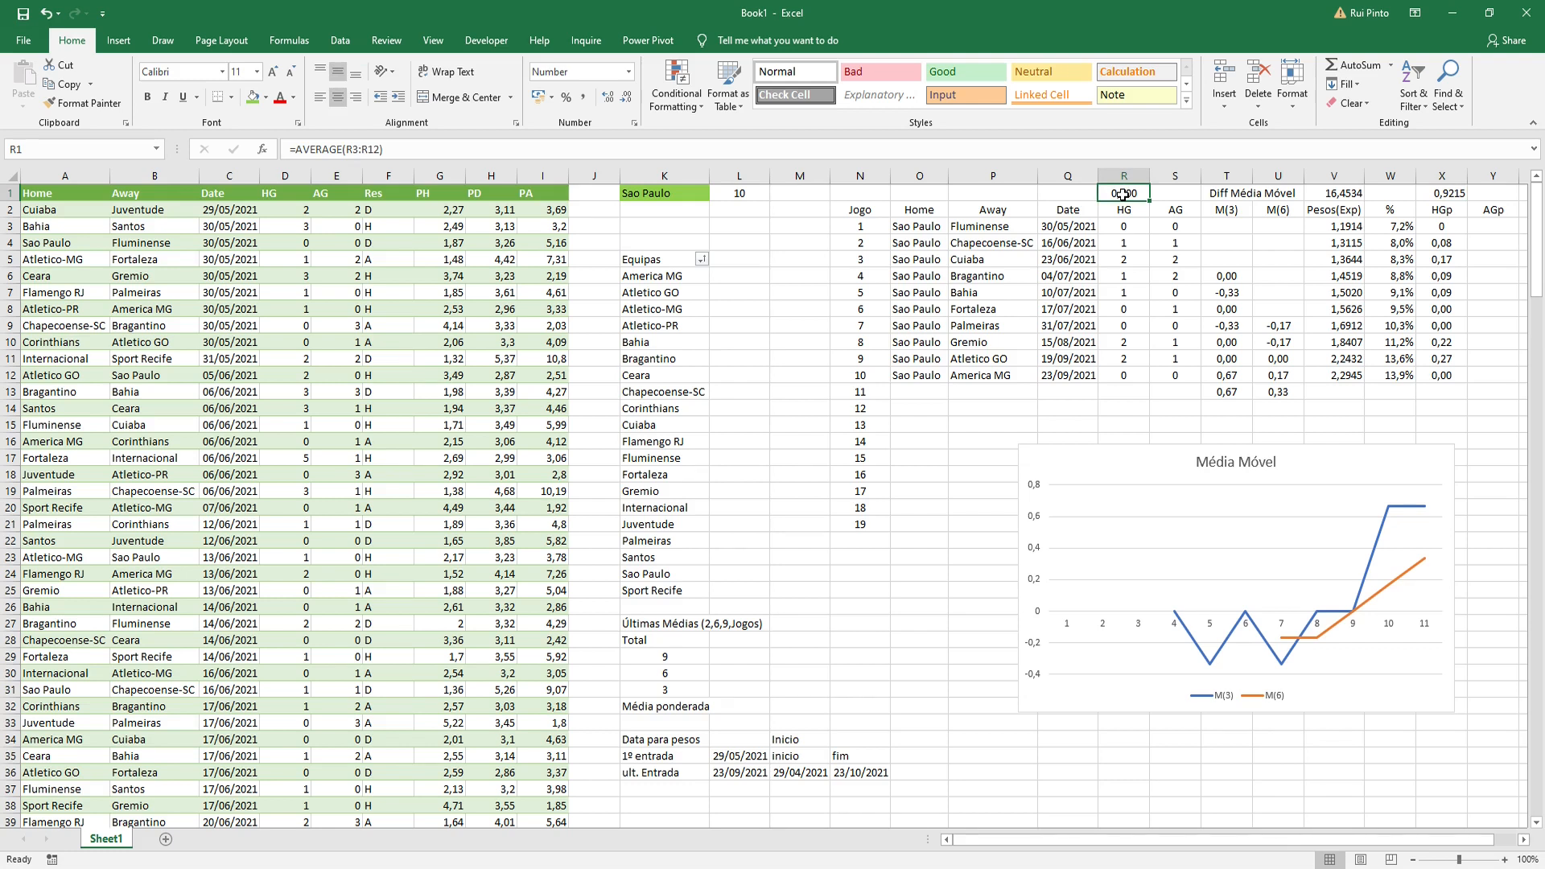
Step: Link the Total average in L28 to the HG average with =R1 and centre the cell
click(744, 644)
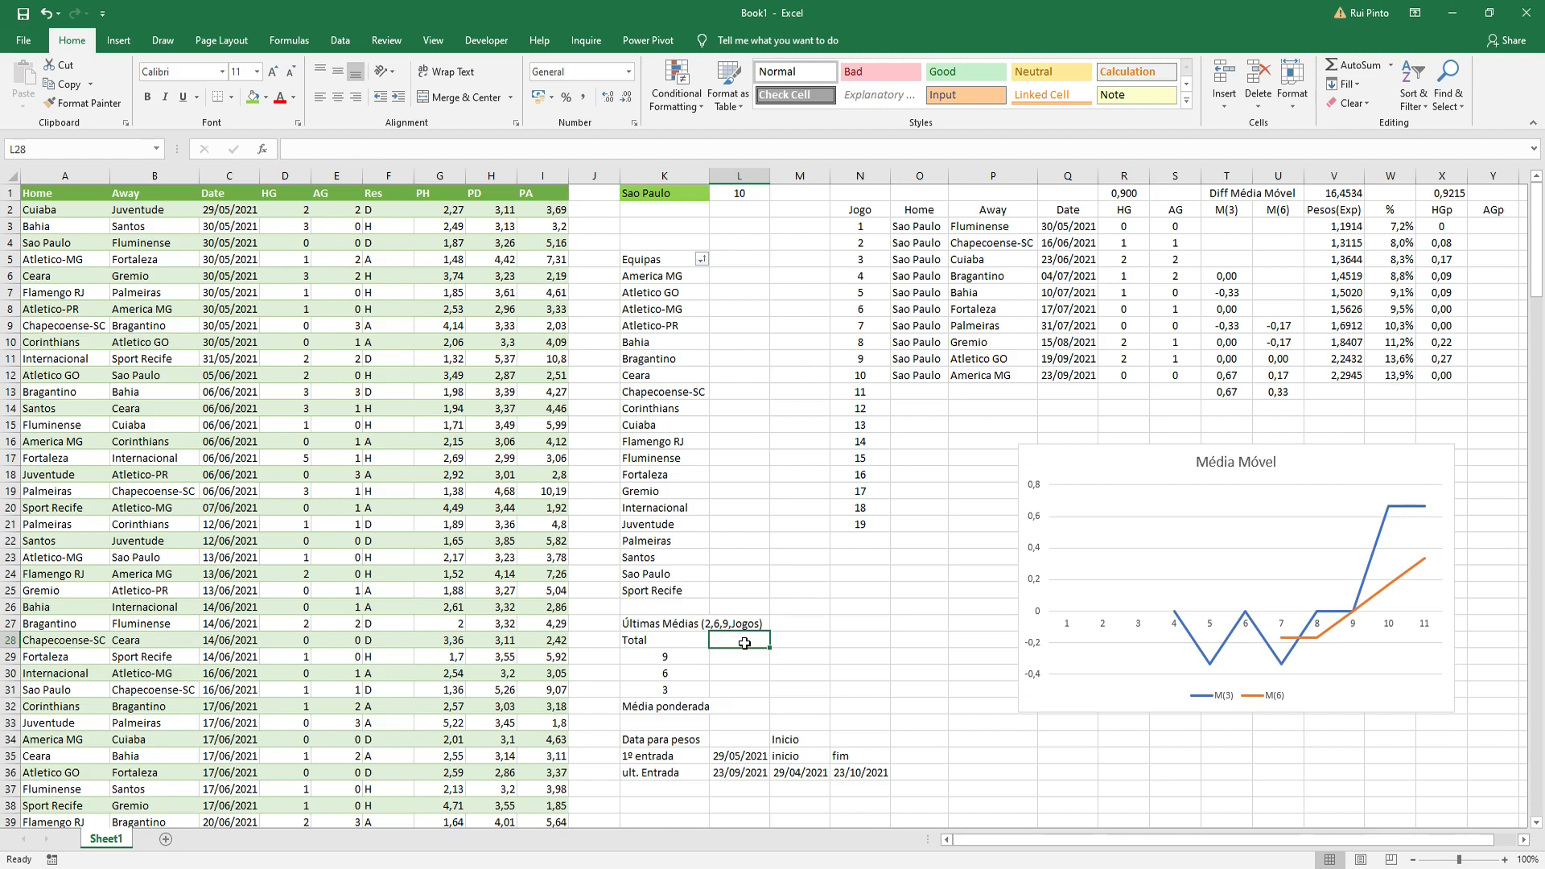
text(=)
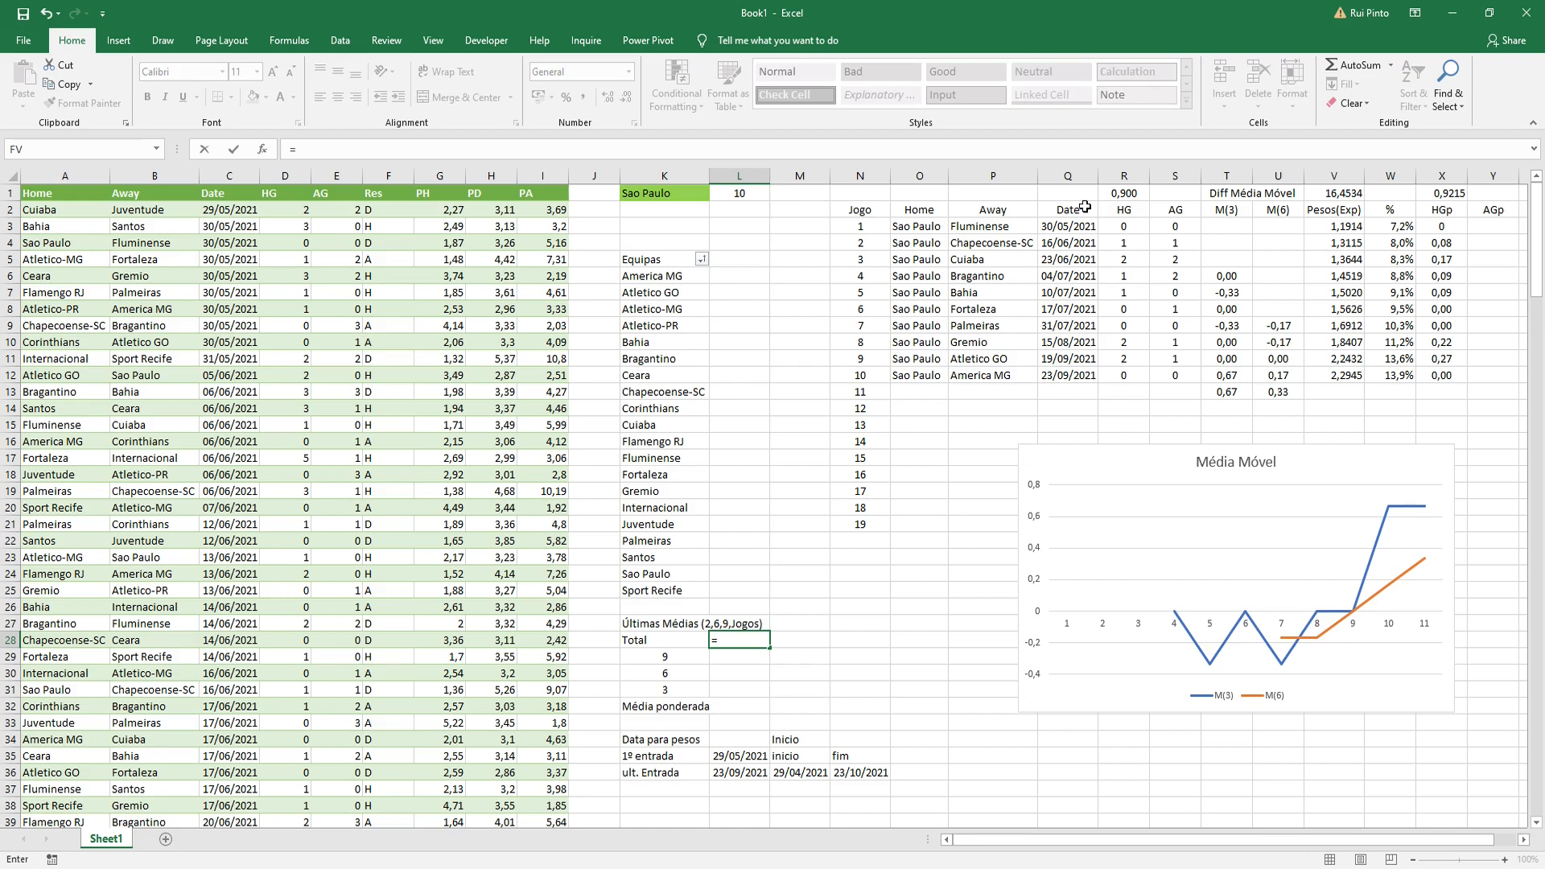
click(1122, 192)
key(Return)
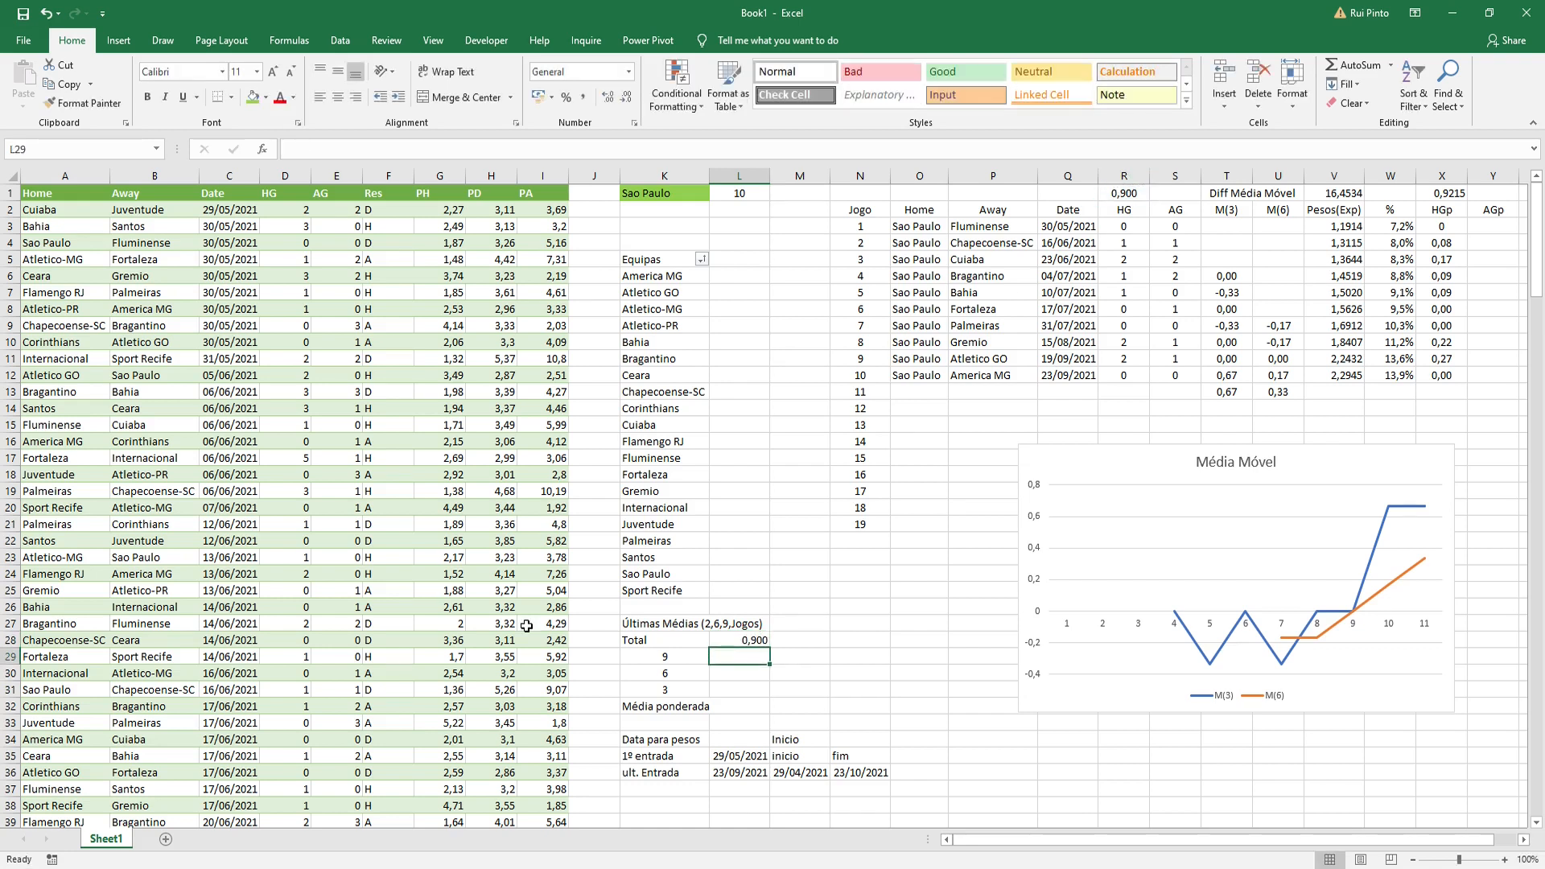
click(737, 642)
click(338, 96)
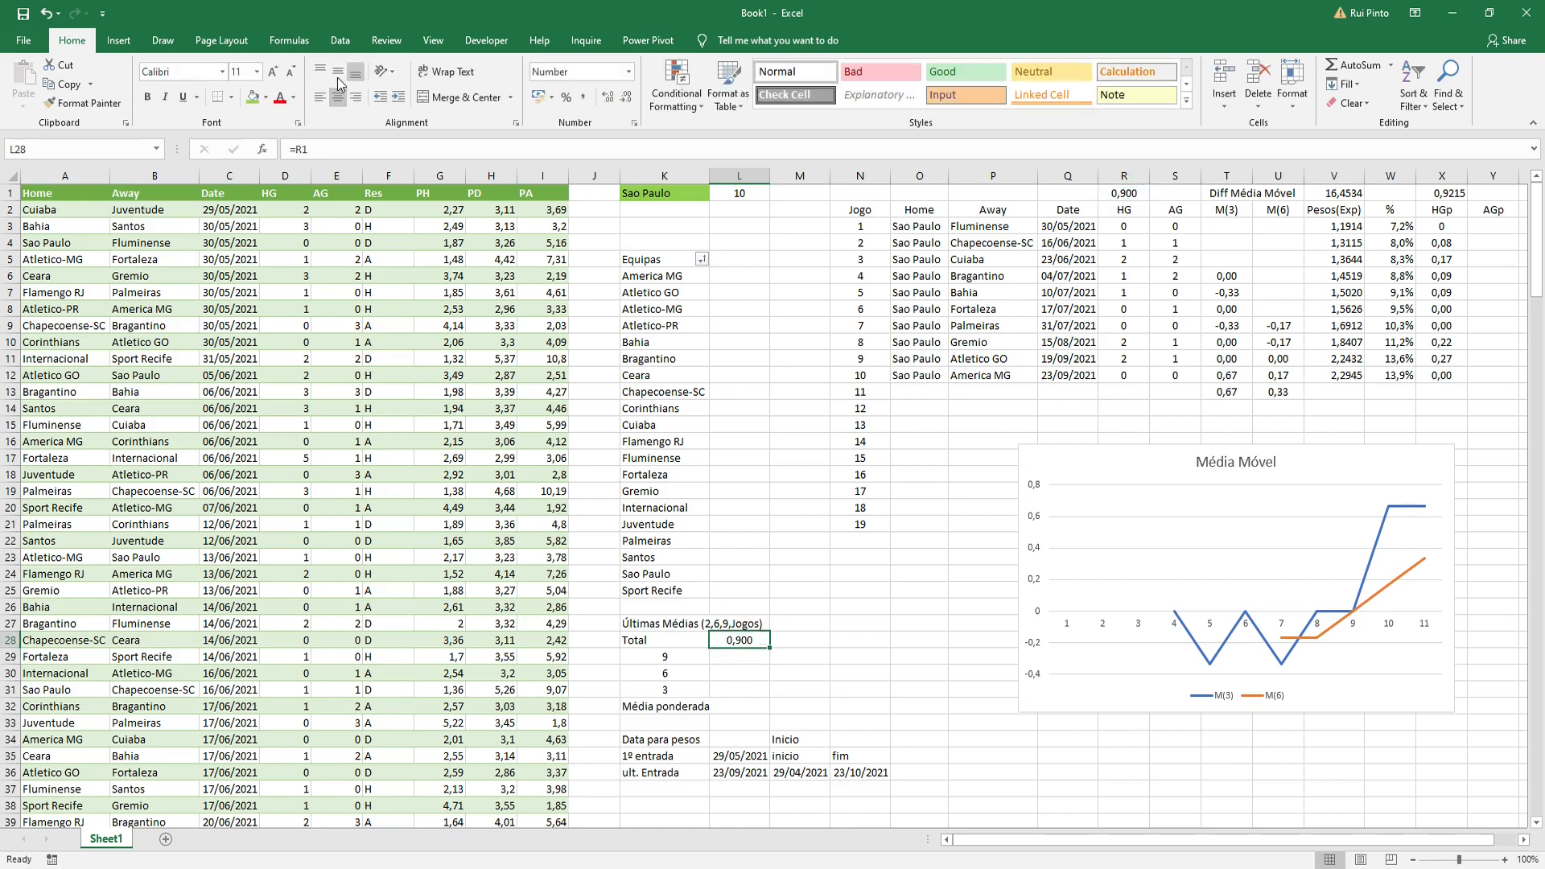
Step: Replace the Total formula in L28 with =AVERAGE(R3:R12)
click(746, 653)
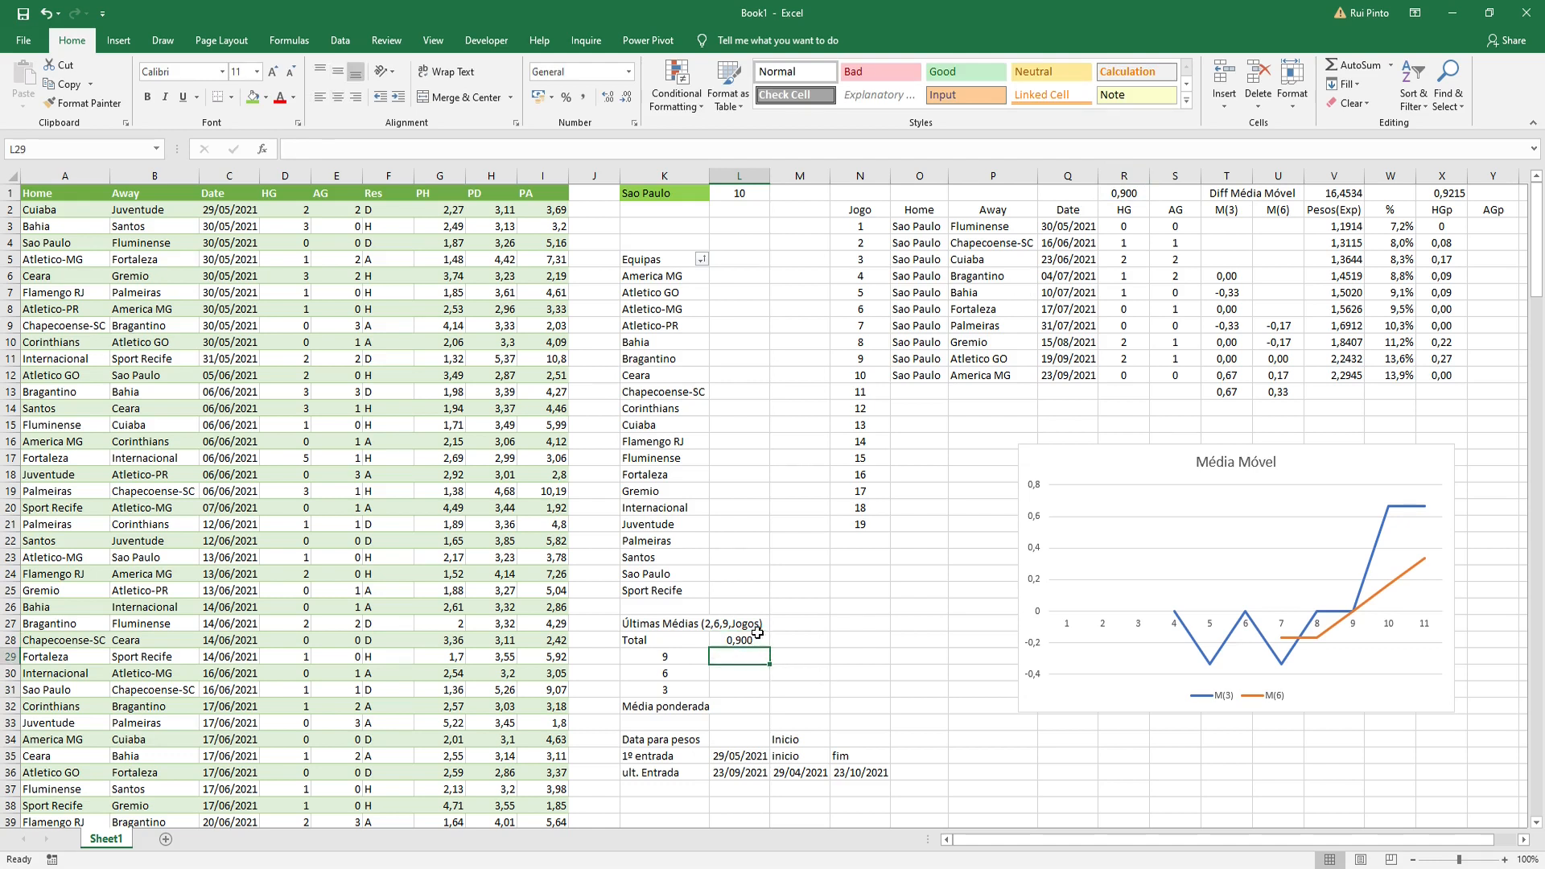
click(755, 643)
click(752, 656)
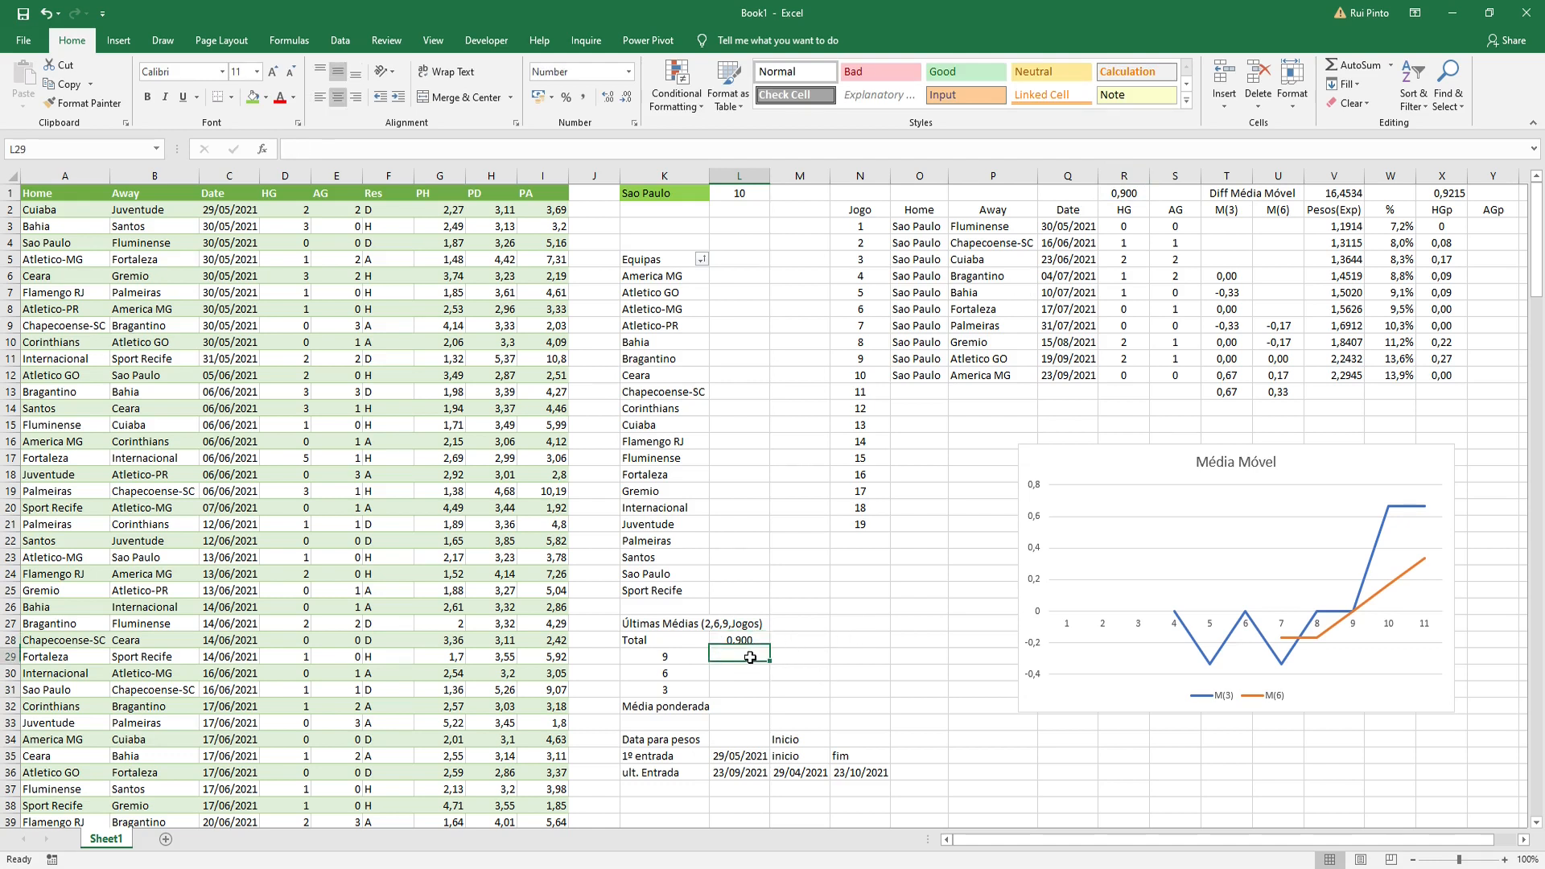
click(751, 643)
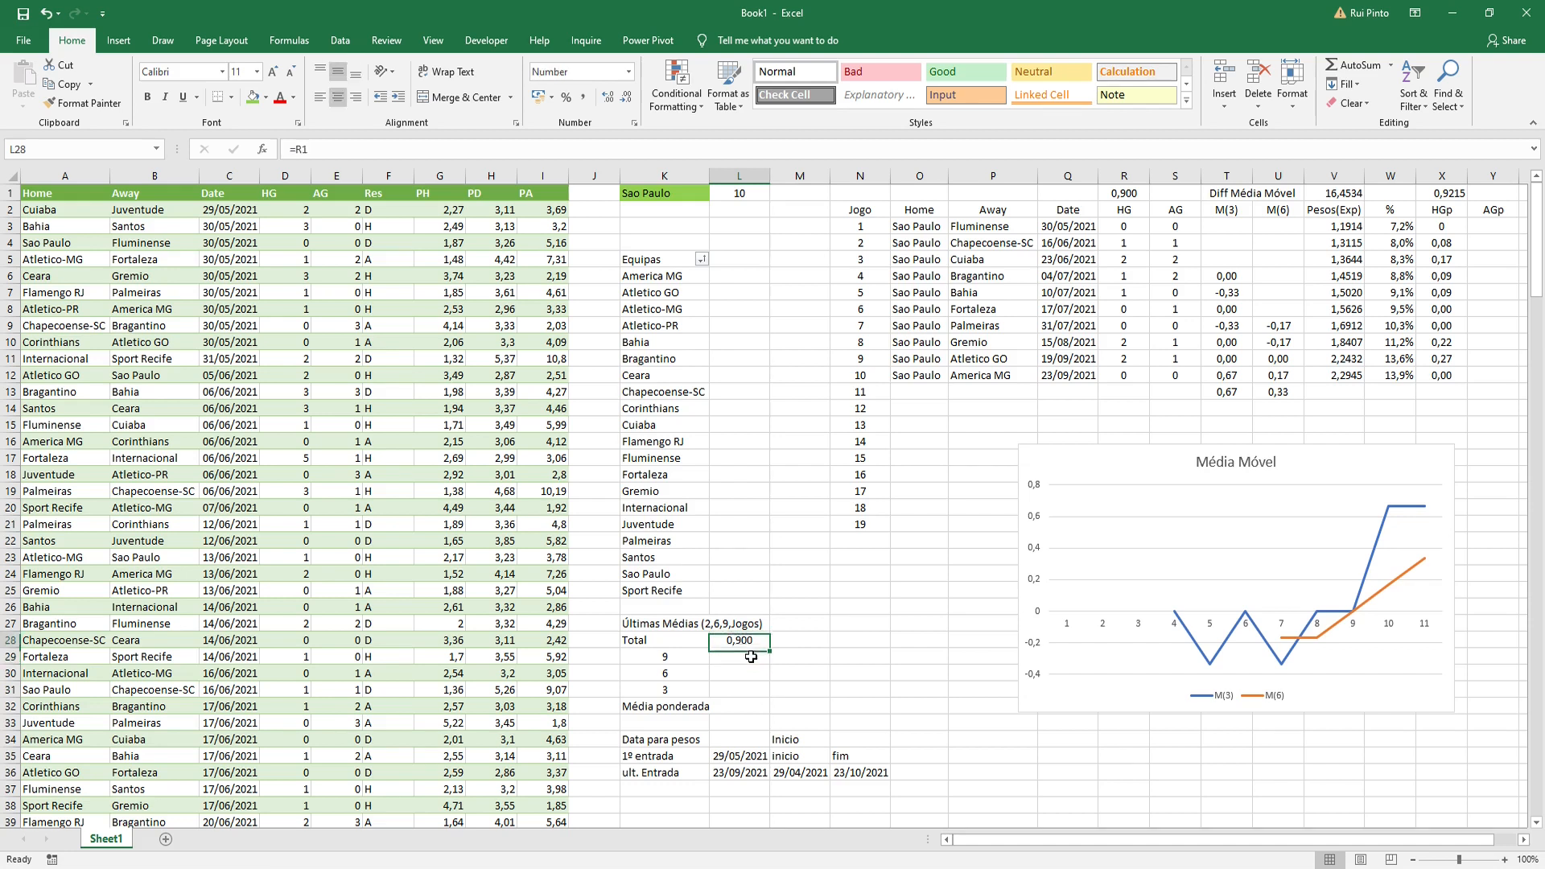
text(=Average)
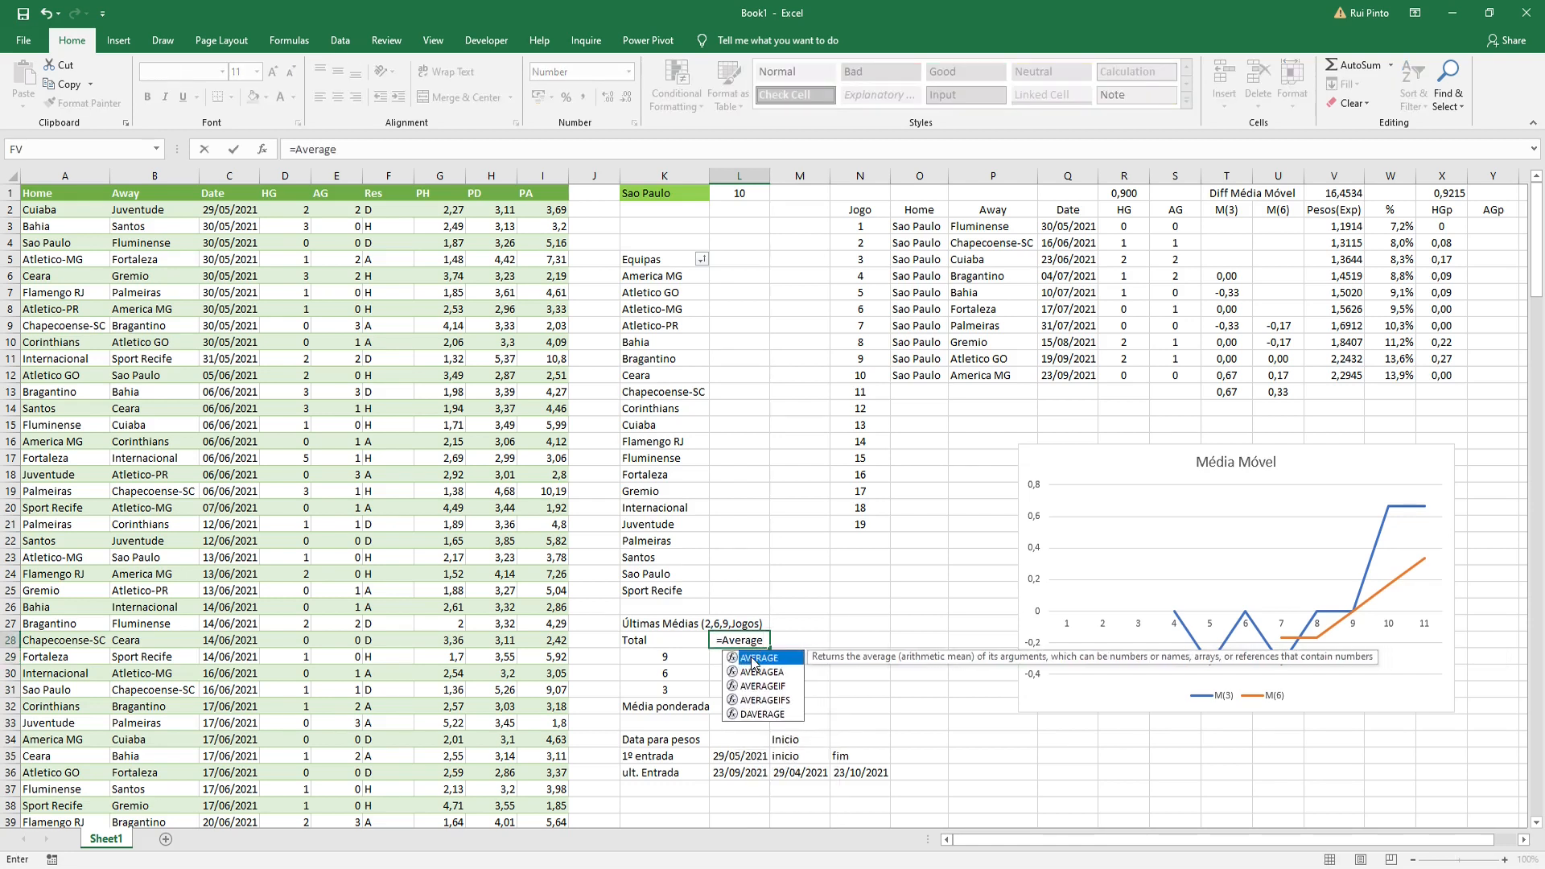
double_click(753, 658)
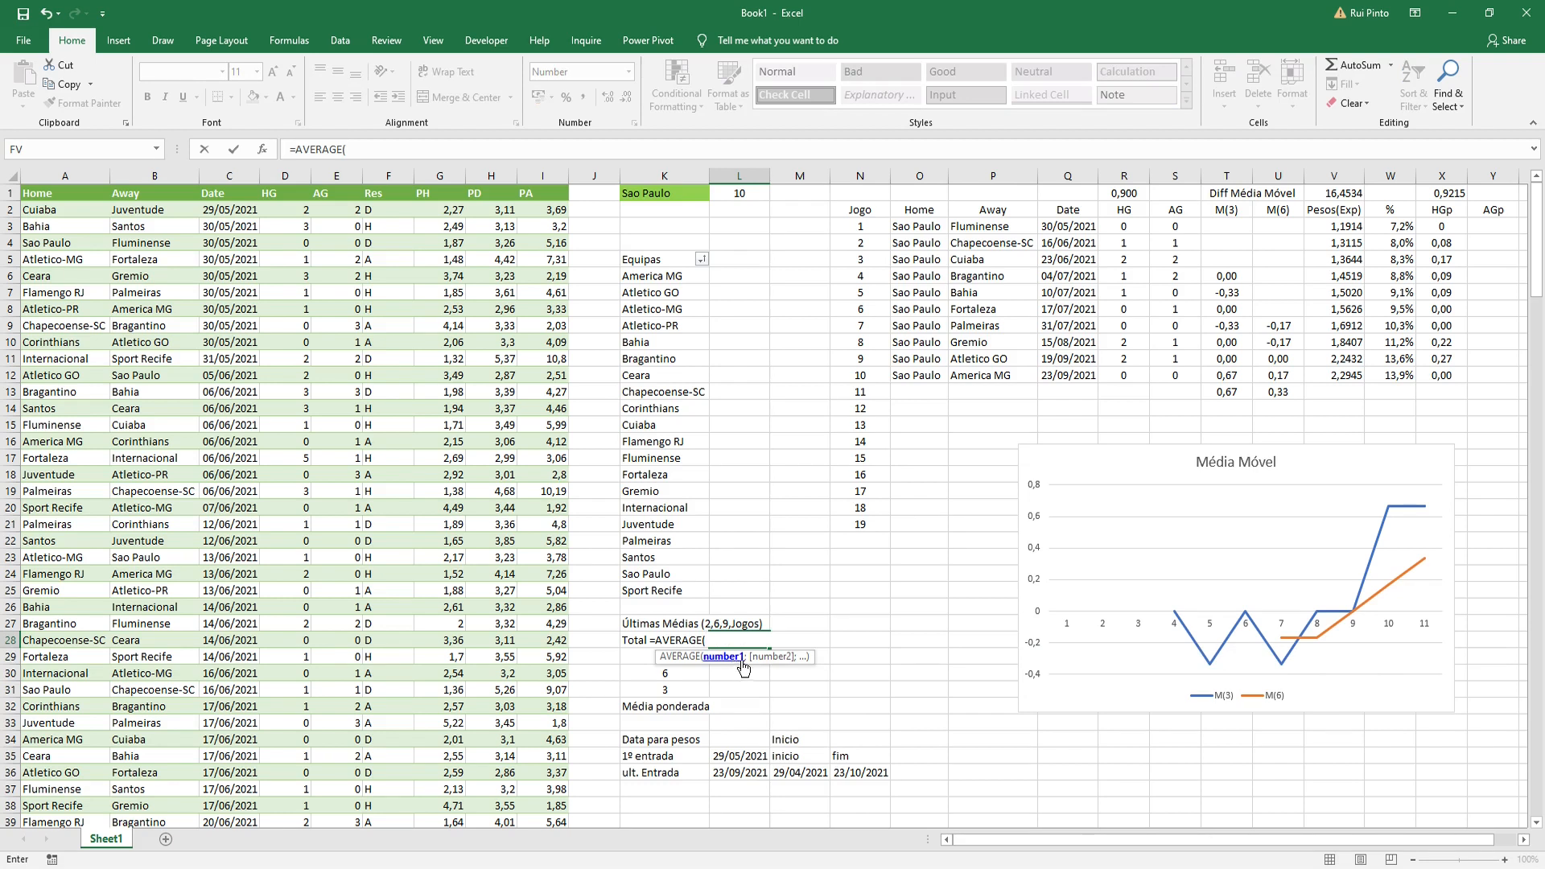
drag(1135, 228, 1126, 375)
click(407, 146)
text())
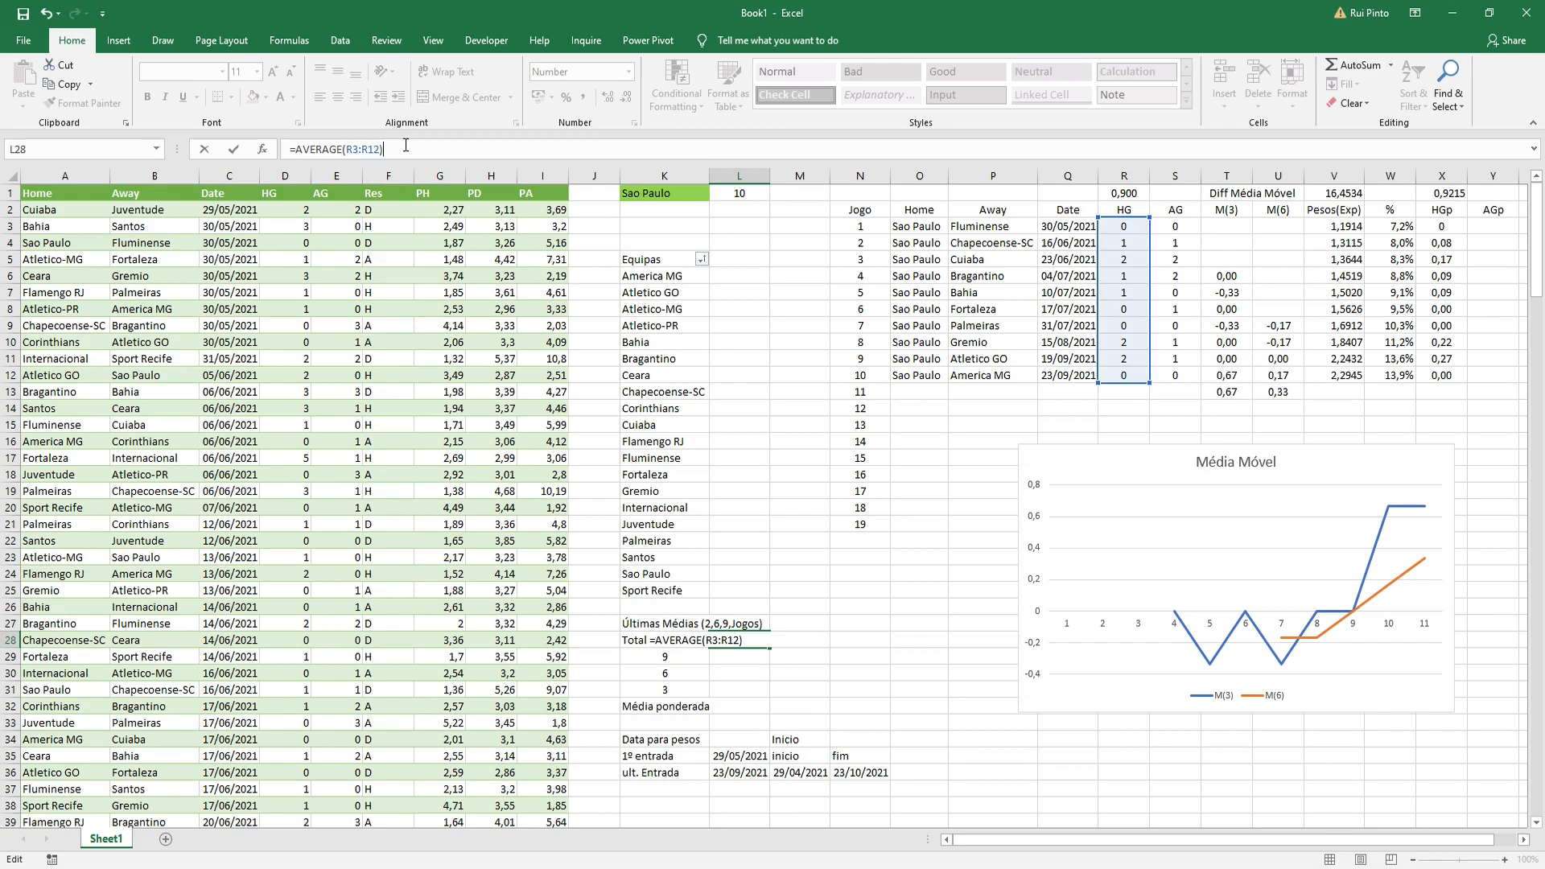
key(Return)
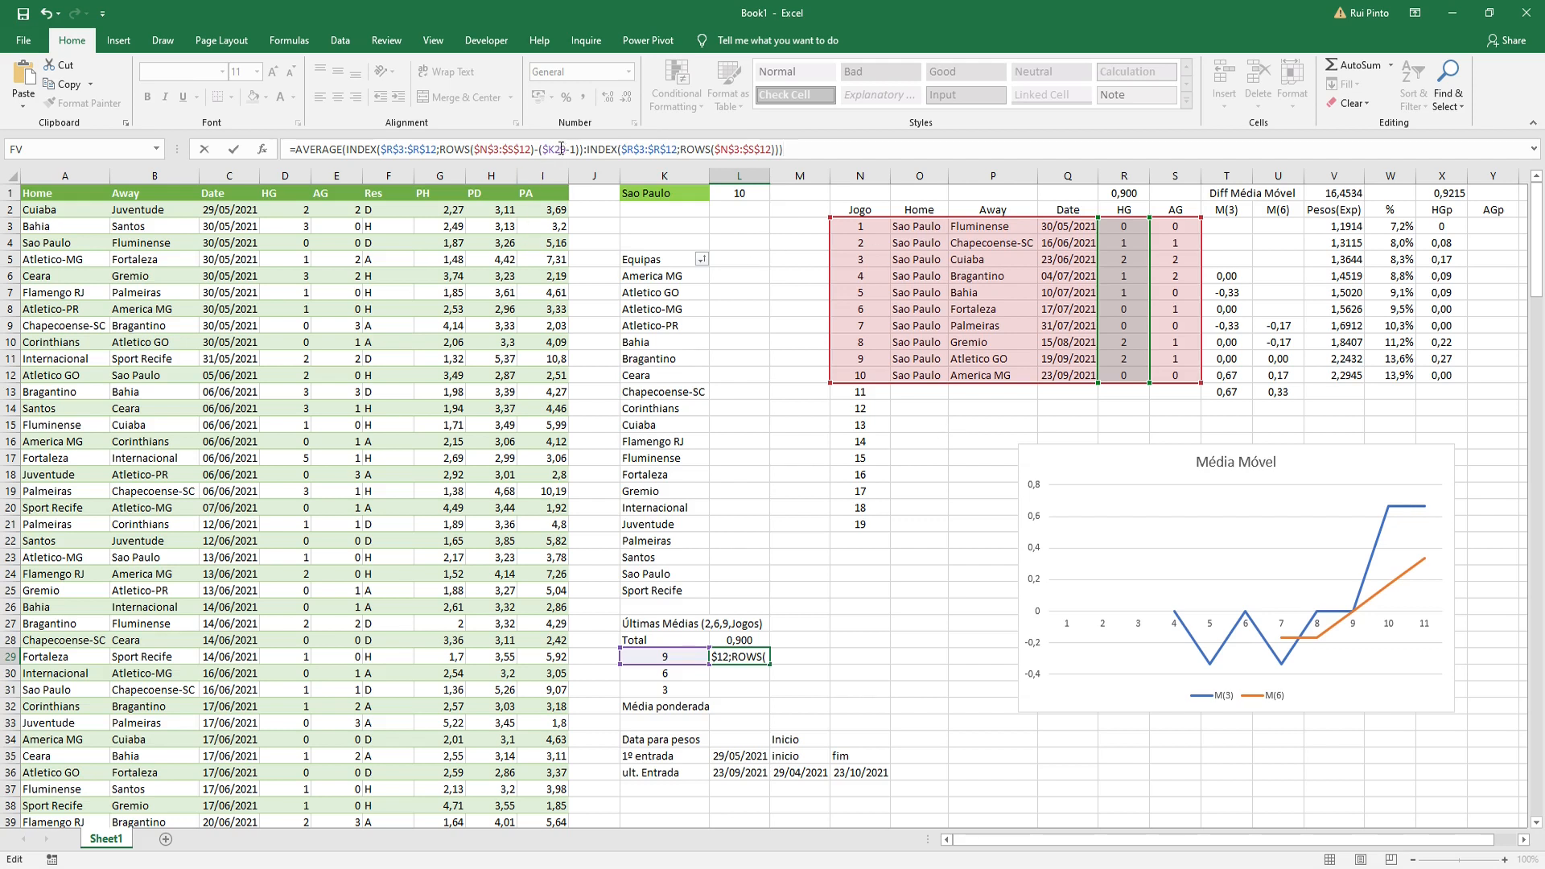
Step: Enter the 9-match average in L29 with =AVERAGE(INDEX($R$3:$R$12;ROWS($N$3:$S$12)-($K29-1)):INDEX($R$3:$R$12;ROWS($N$3:$S$12))), centred with three decimals
click(584, 150)
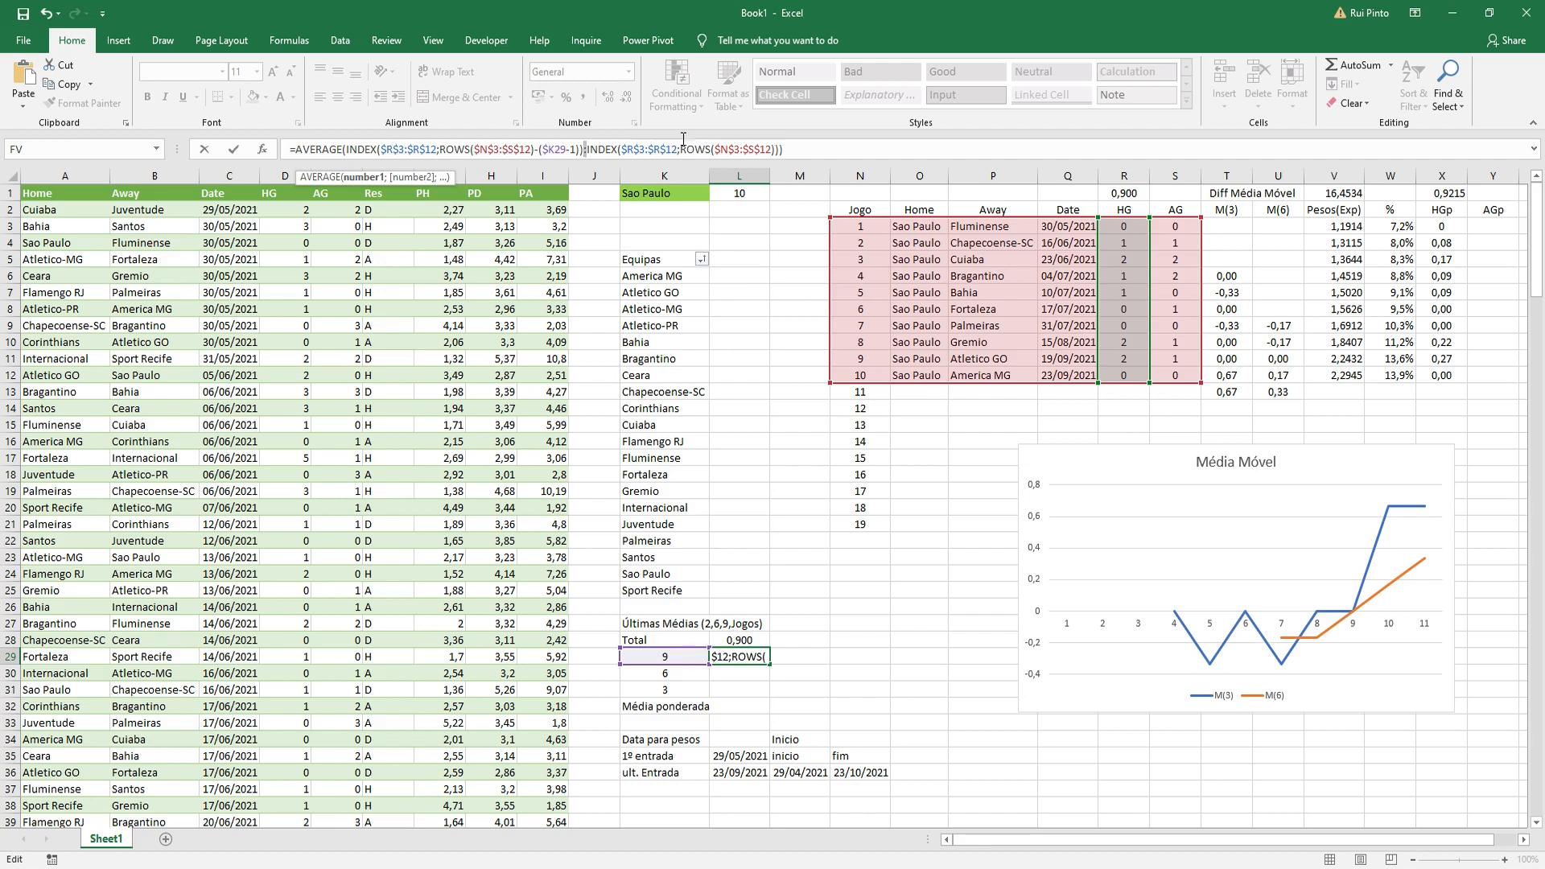
click(824, 153)
key(ctrl+Return)
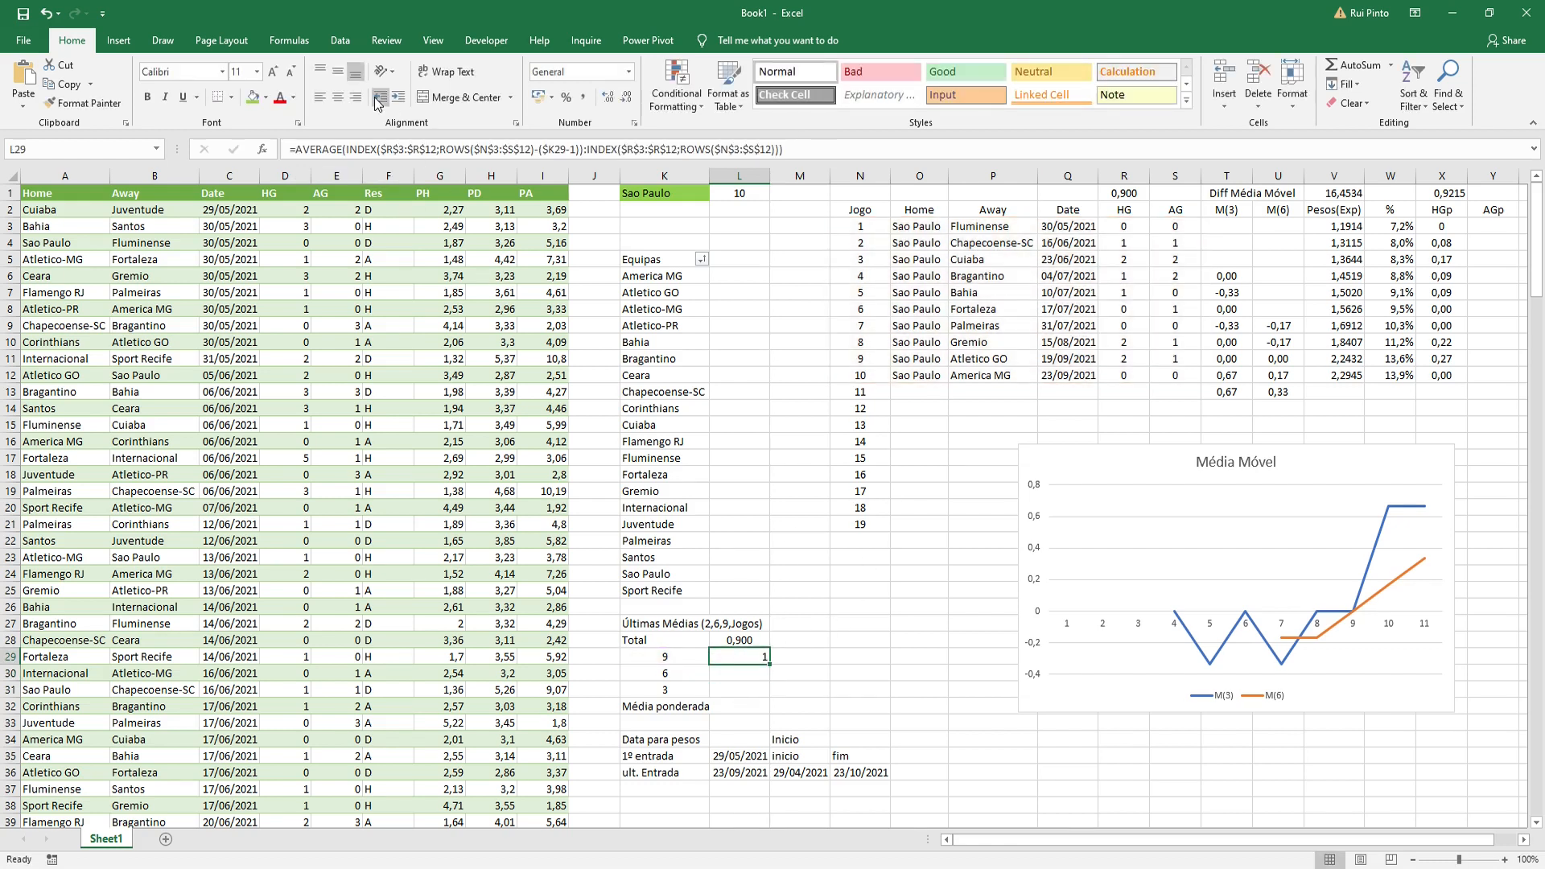
click(335, 78)
triple_click(608, 99)
Step: Copy the 9-match average formula from L29 down to the 6- and 3-match rows in L30 and L31, and check its references
drag(770, 664, 750, 675)
double_click(749, 675)
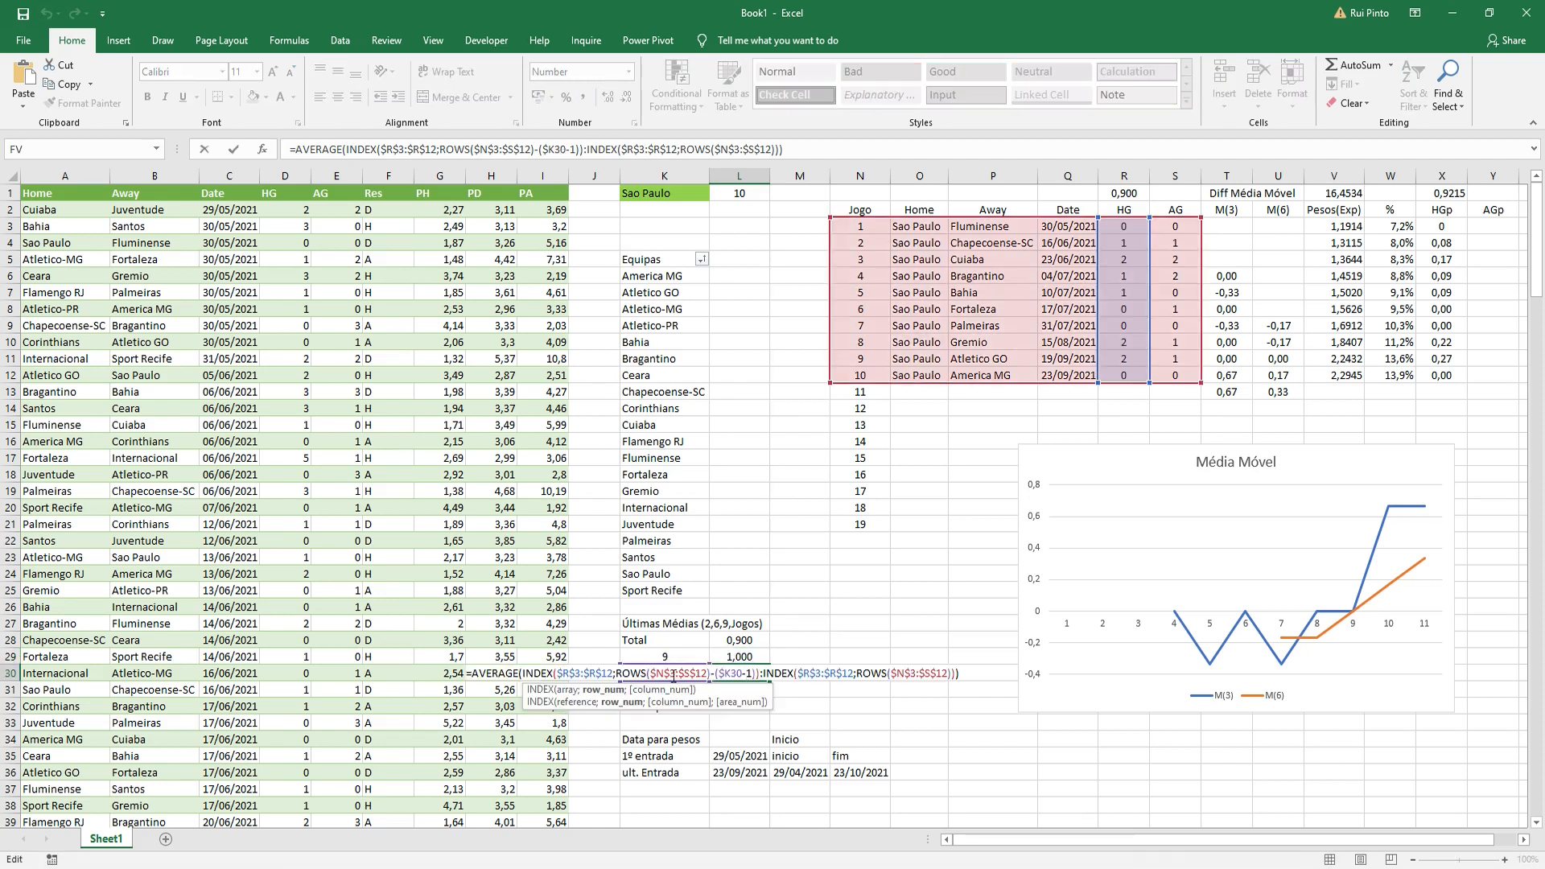
key(Escape)
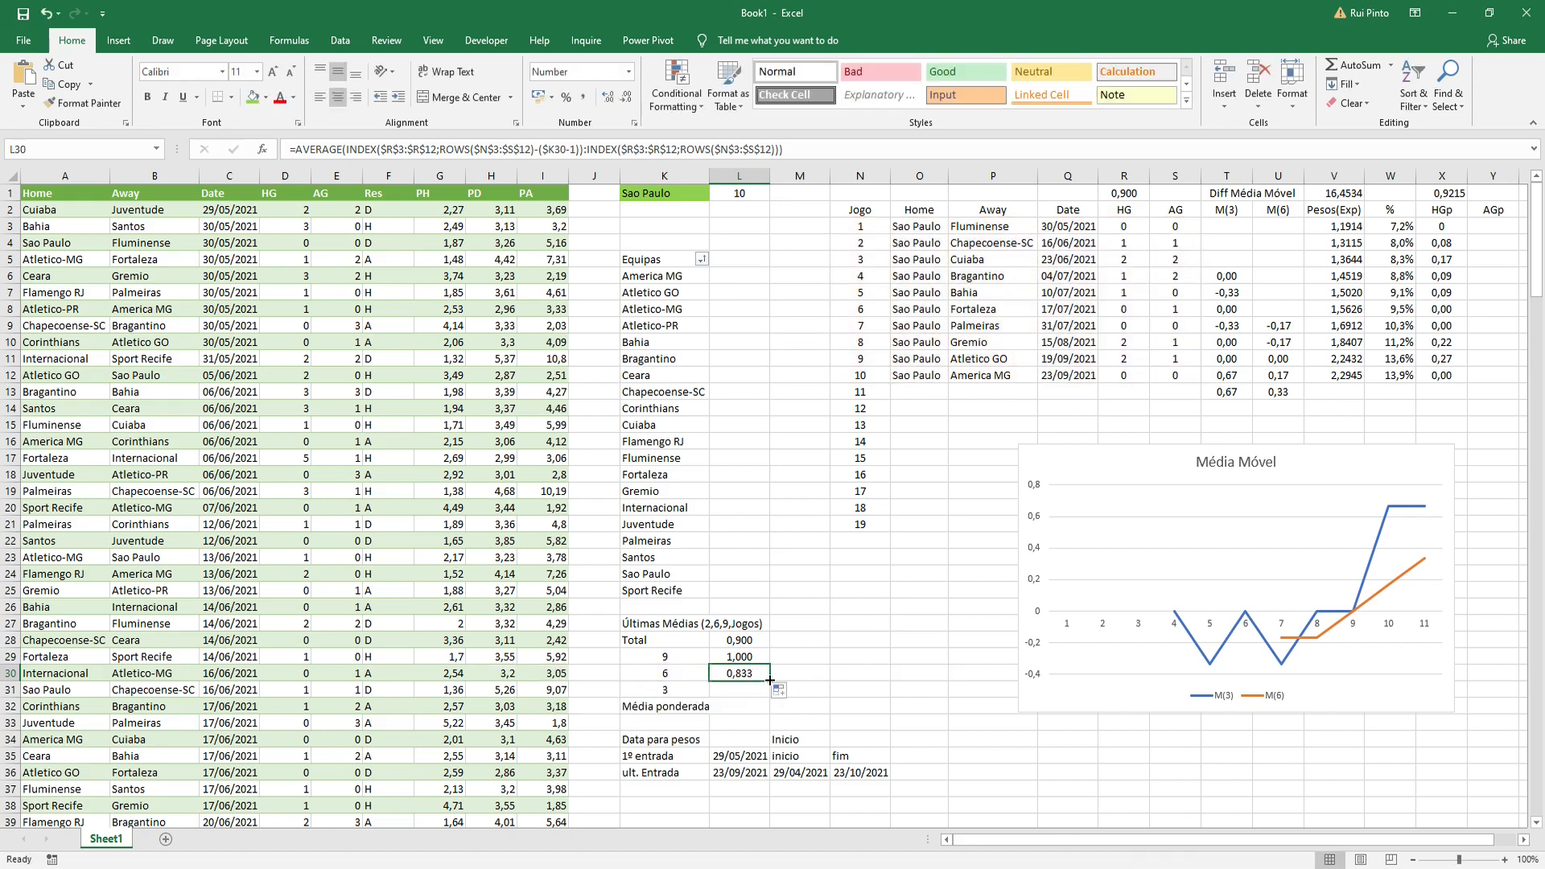
drag(774, 687, 769, 697)
double_click(741, 690)
key(Escape)
Step: Check the 9-match average in L29 against the average of the last nine HG values in R4:R12
click(743, 672)
click(742, 656)
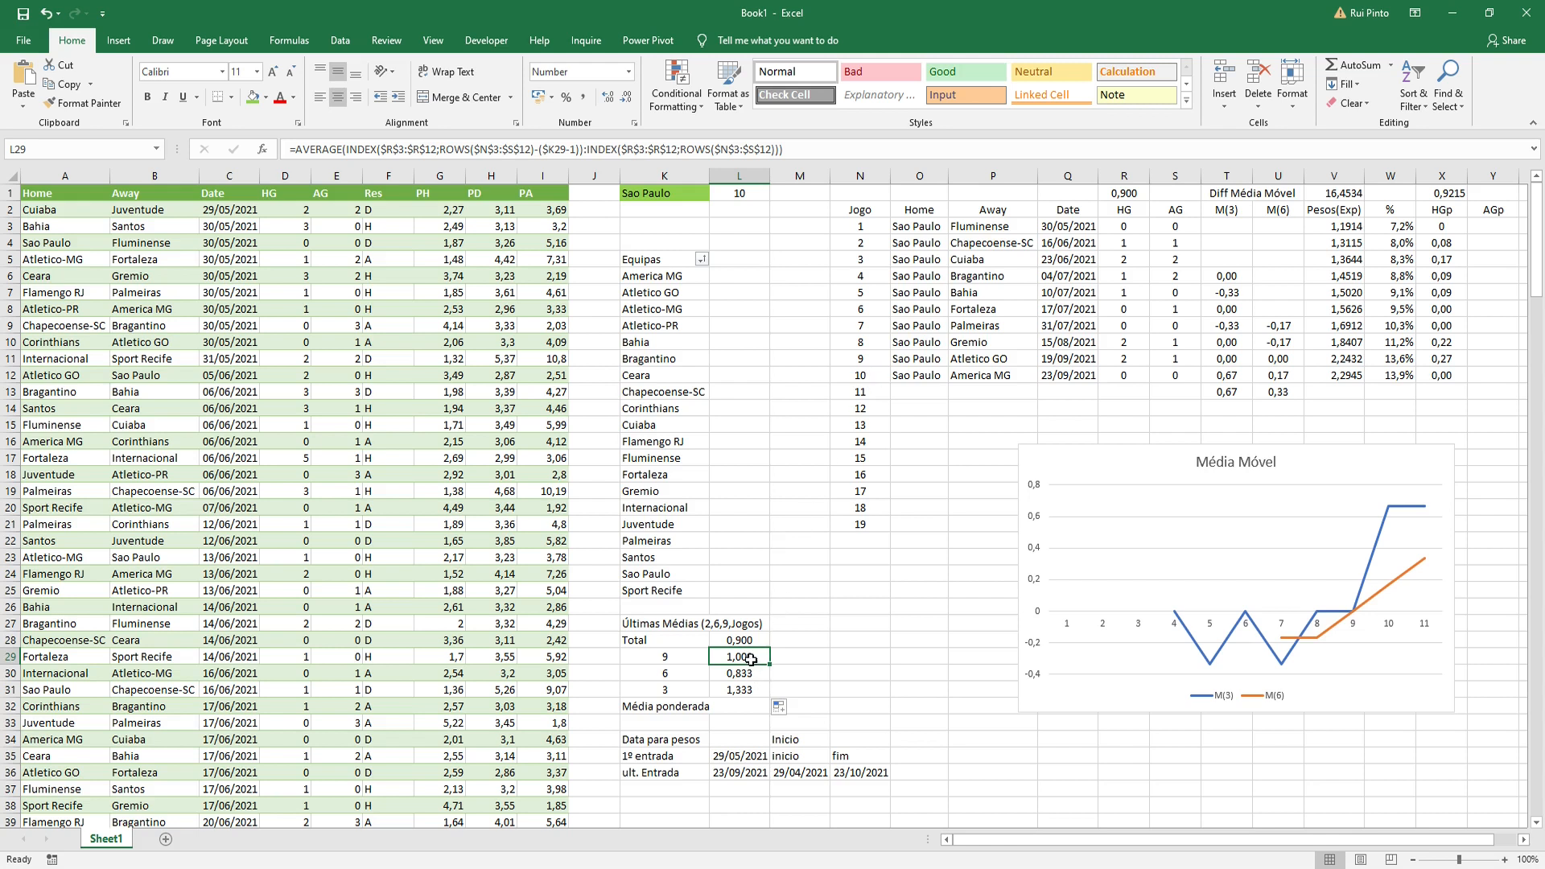
drag(1124, 375, 1123, 244)
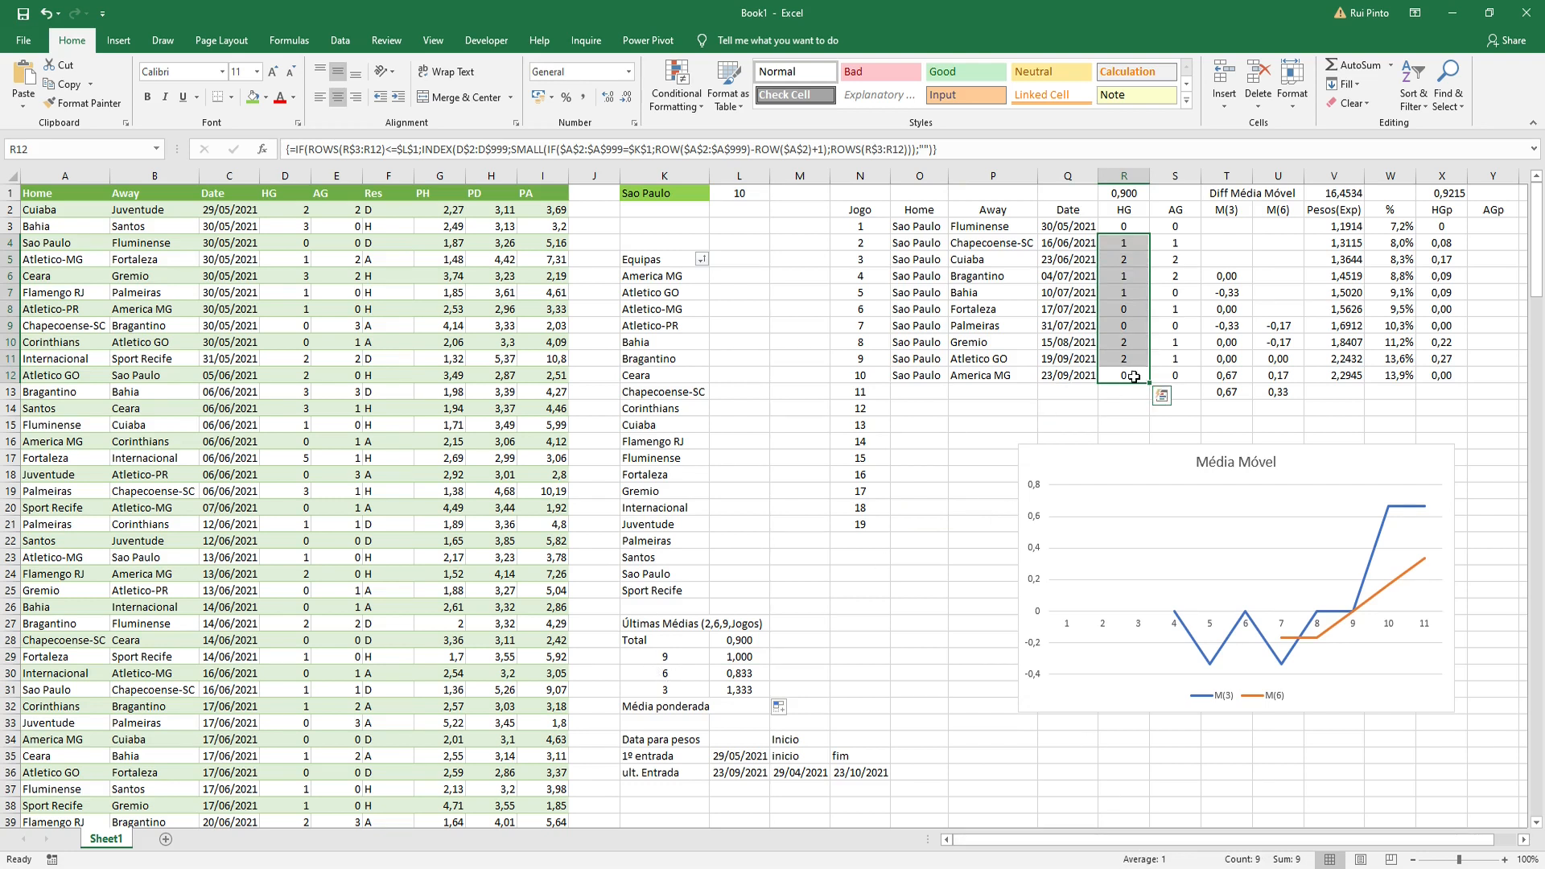
Step: Fill the last six HG values, R7:R12, with yellow and compare them with the 6-match average in L30
drag(1131, 375, 1128, 292)
click(265, 98)
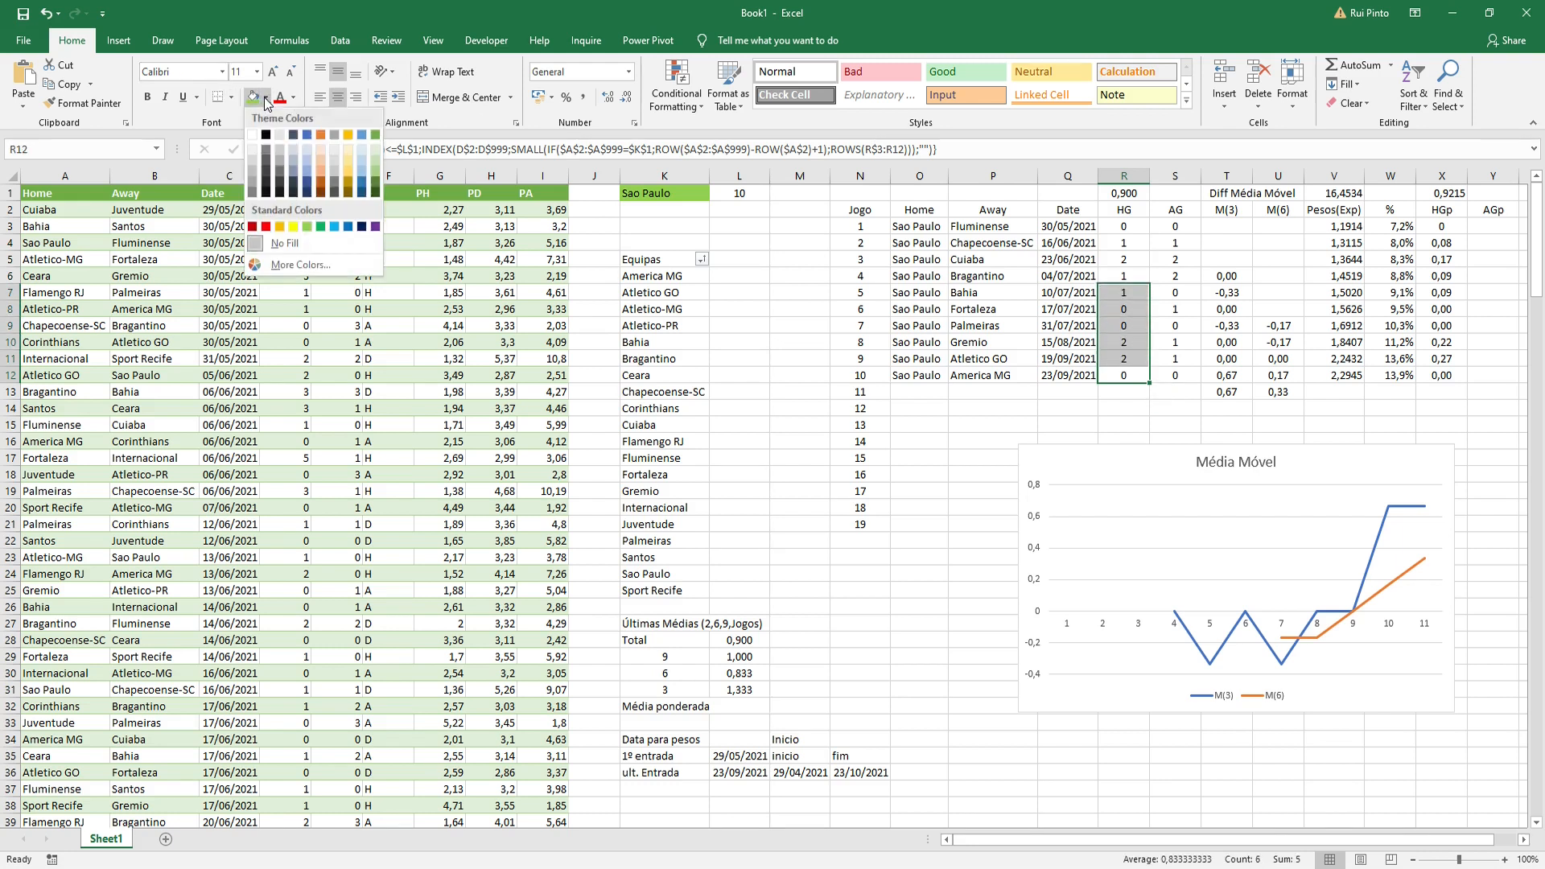
click(293, 226)
click(748, 673)
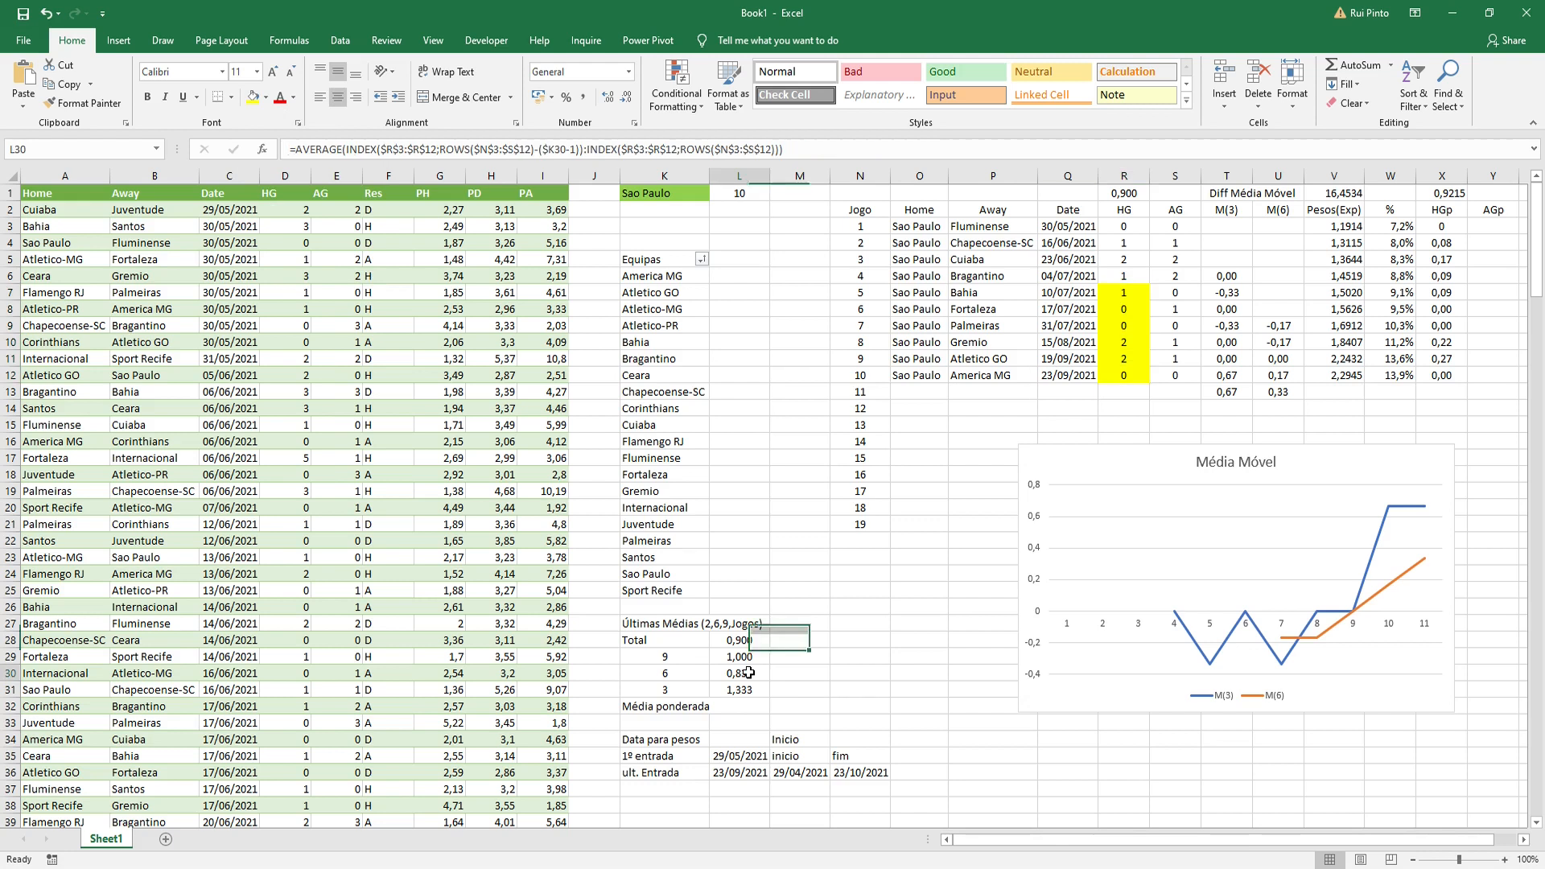
Step: Fill the last three HG values, R10:R12, with light green
click(1129, 377)
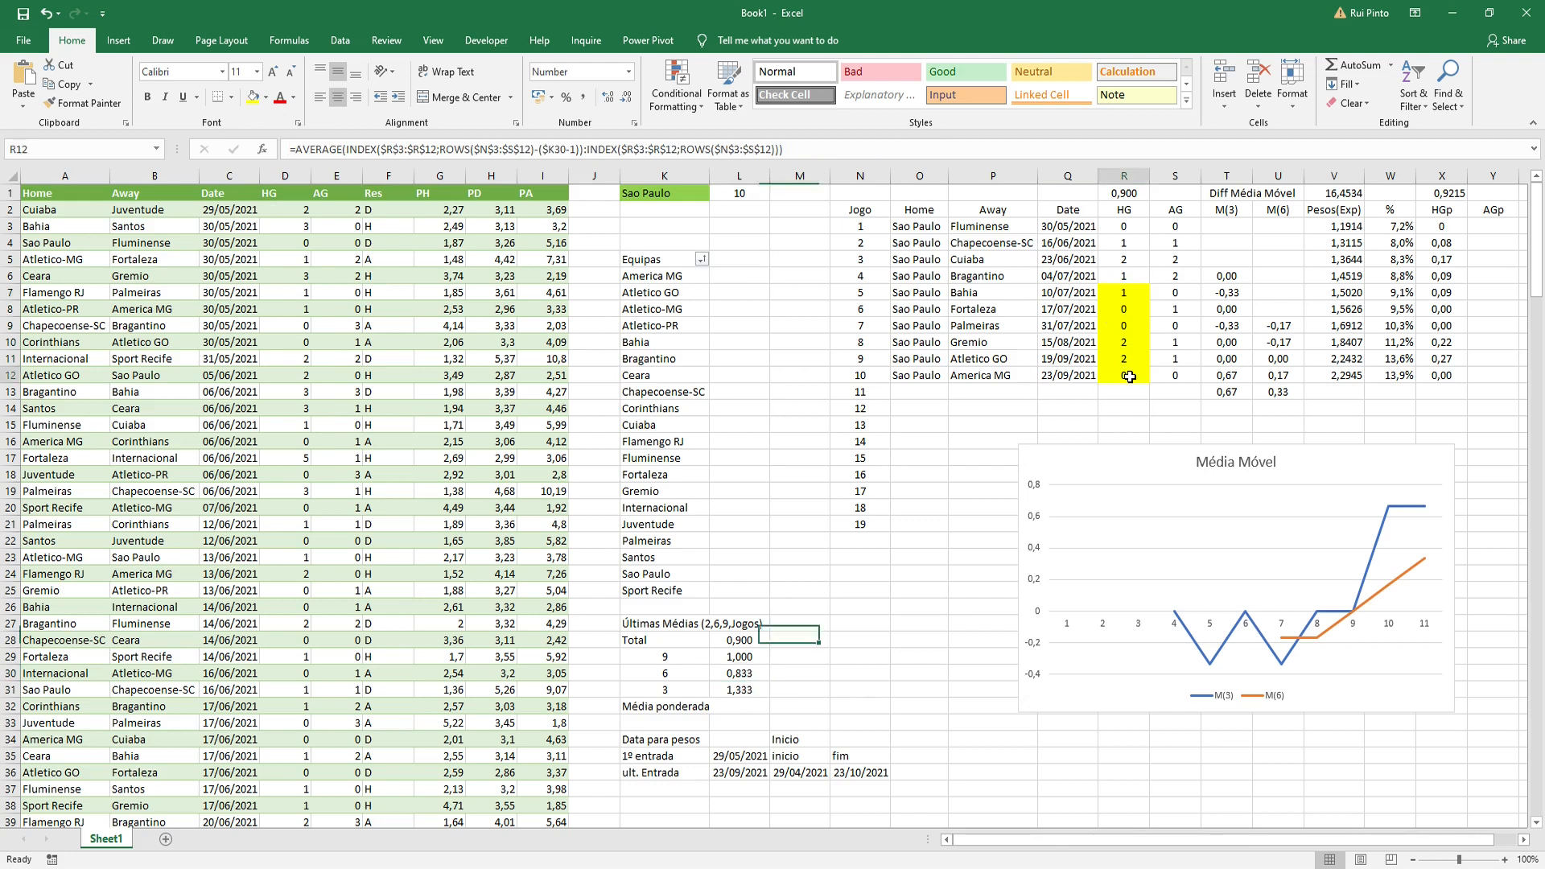
drag(1129, 377, 1124, 342)
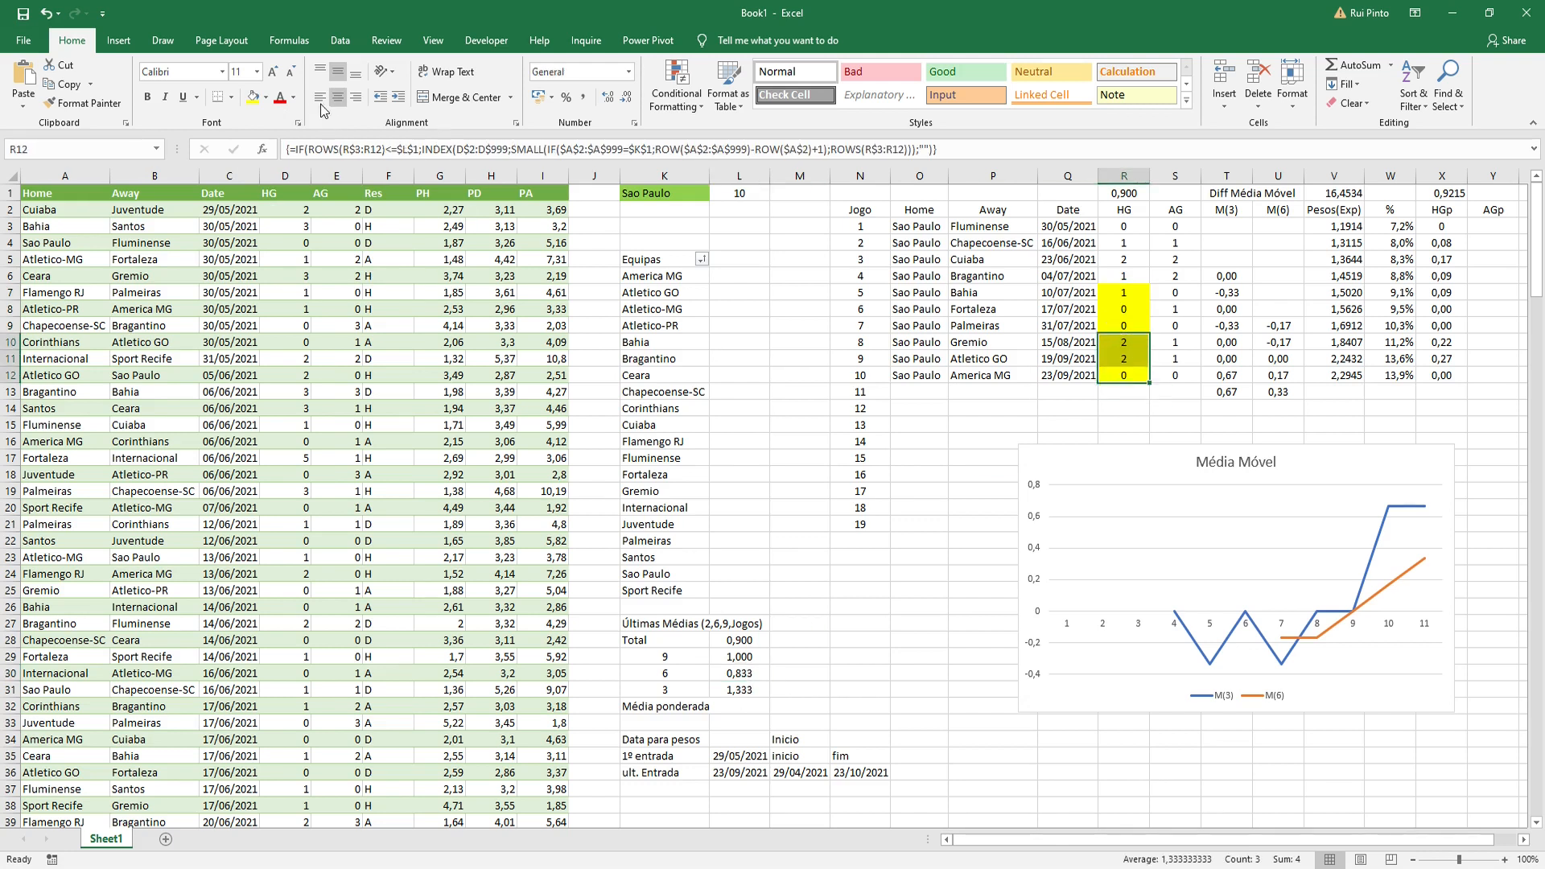
click(265, 97)
click(309, 235)
click(818, 627)
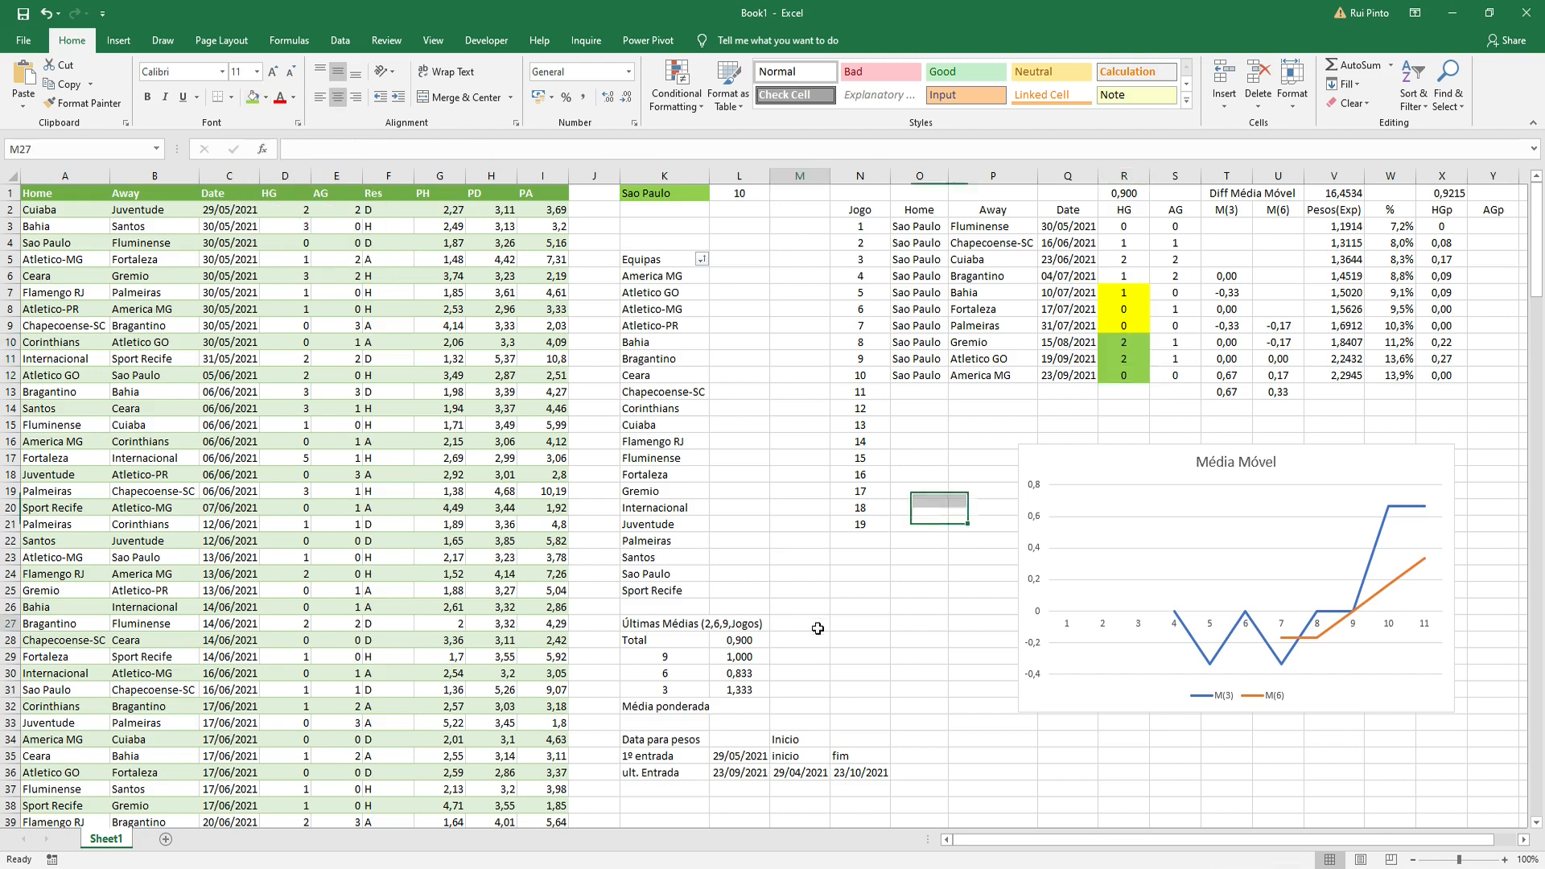
Step: Compare the 3-match average in L31 with the Total average in L28 and the weighted home goals in X1
click(741, 685)
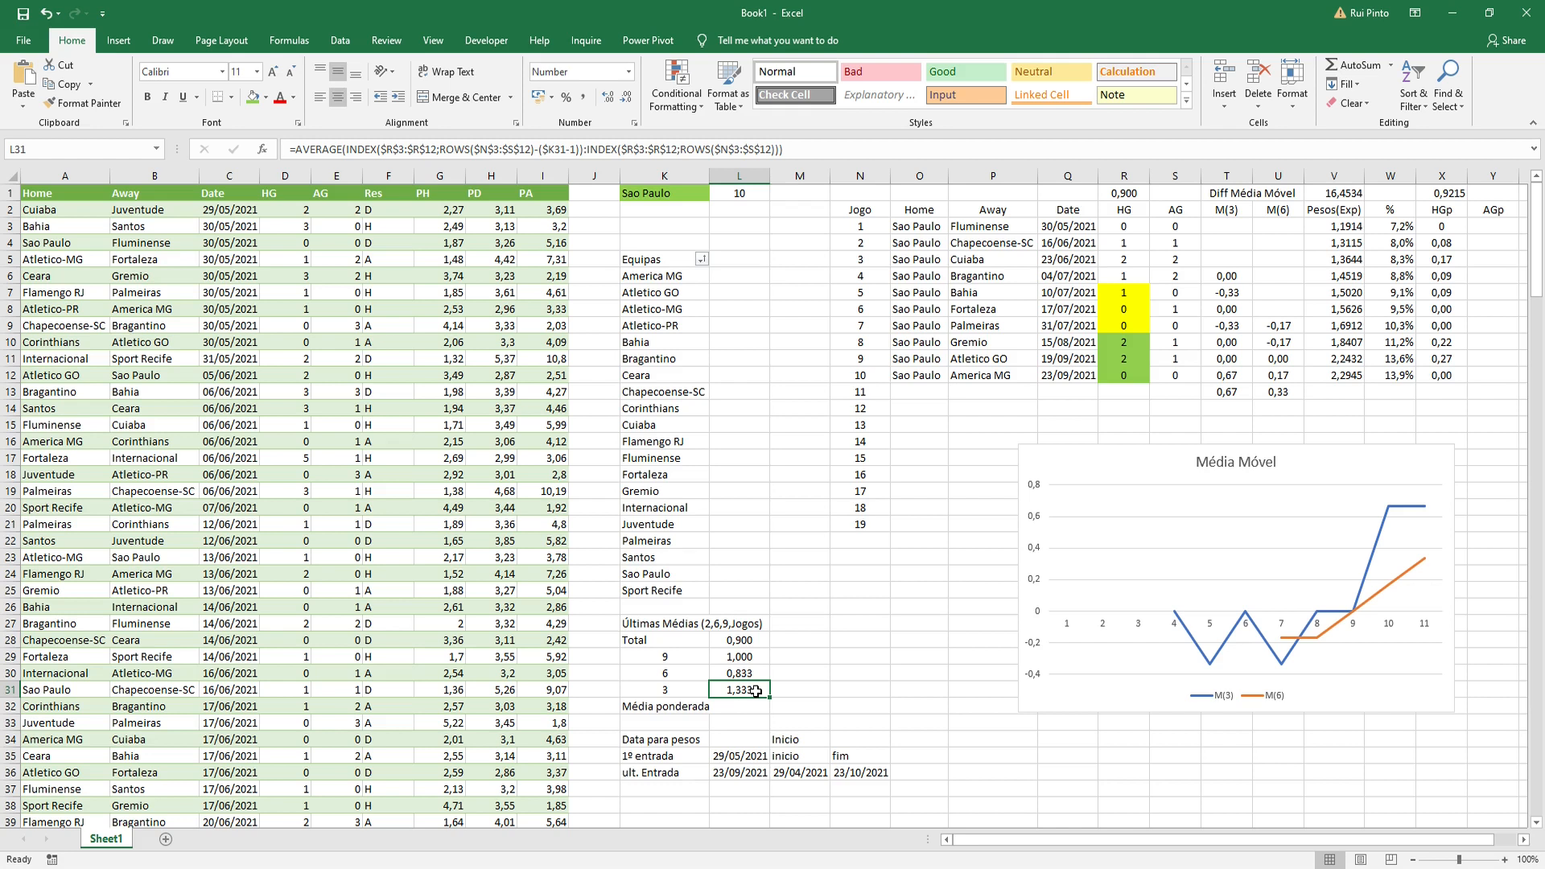
click(745, 641)
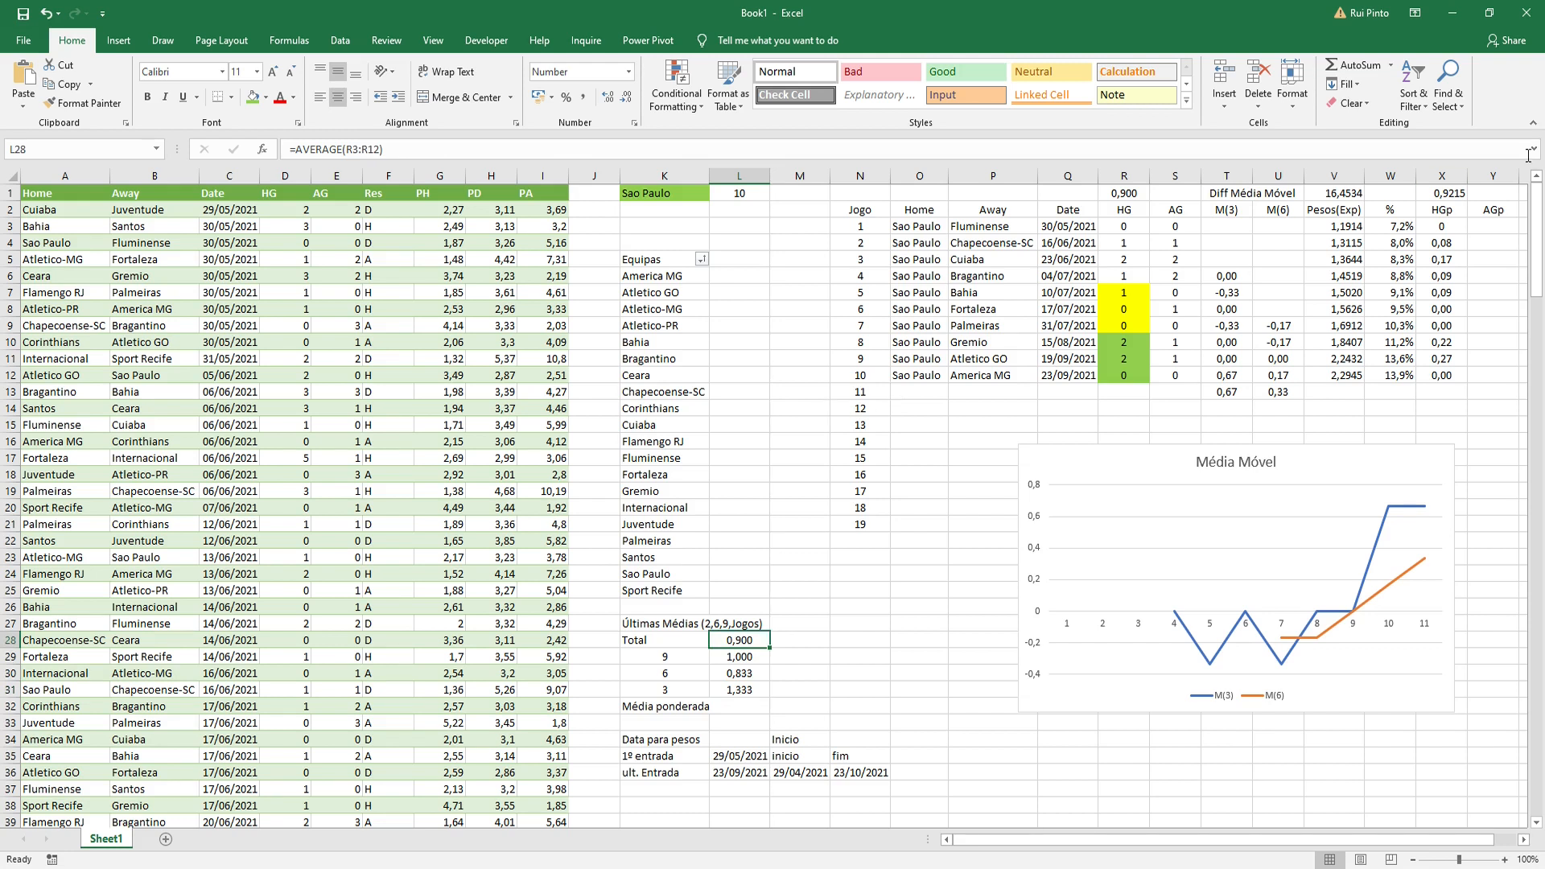
click(1460, 191)
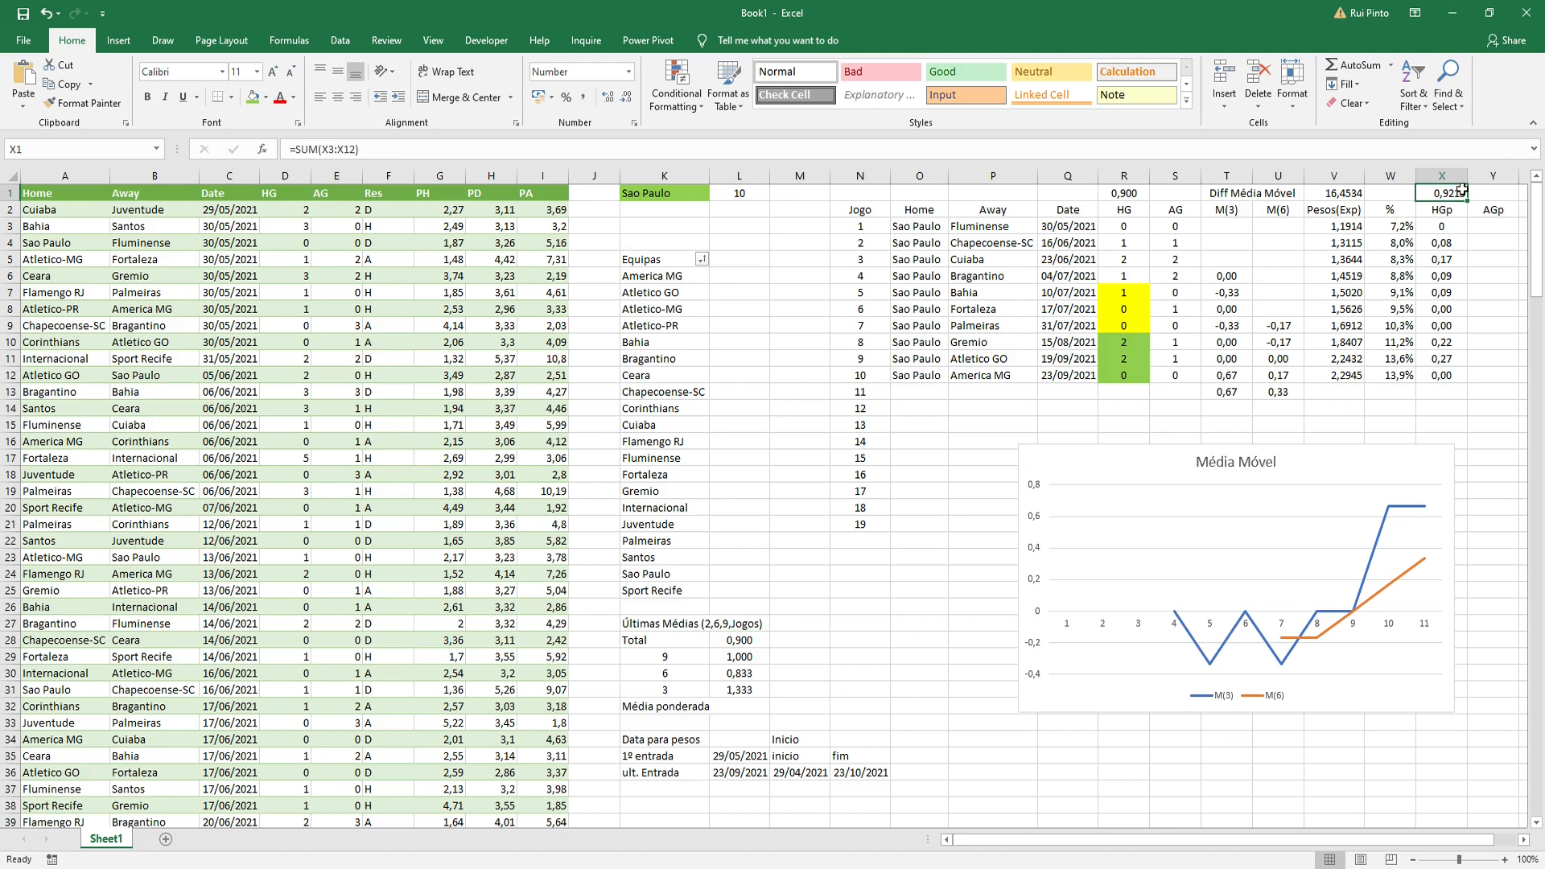
double_click(744, 690)
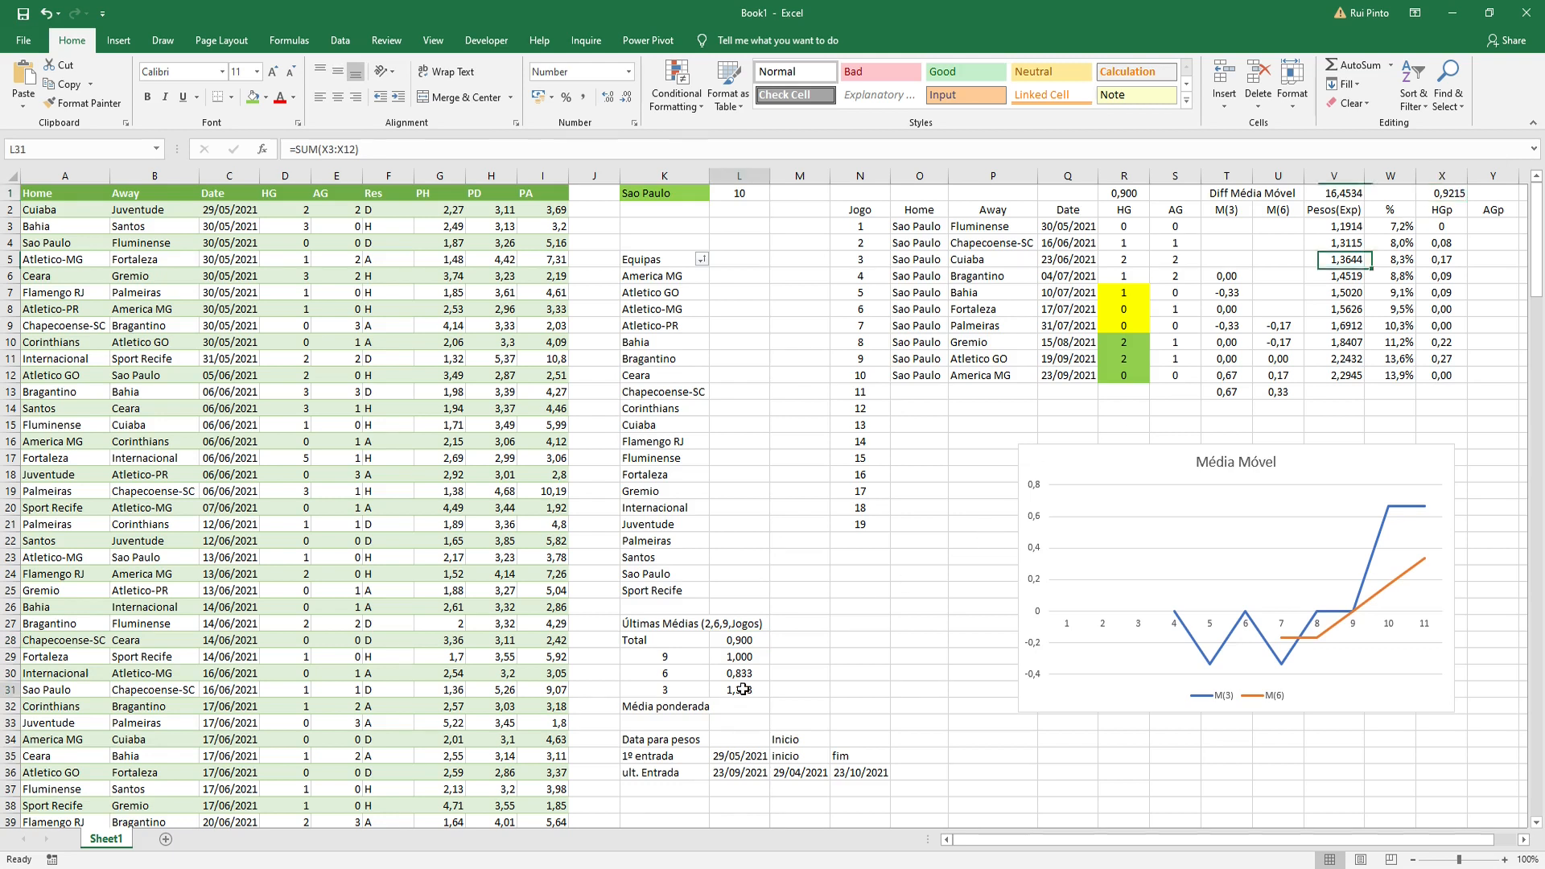
key(Escape)
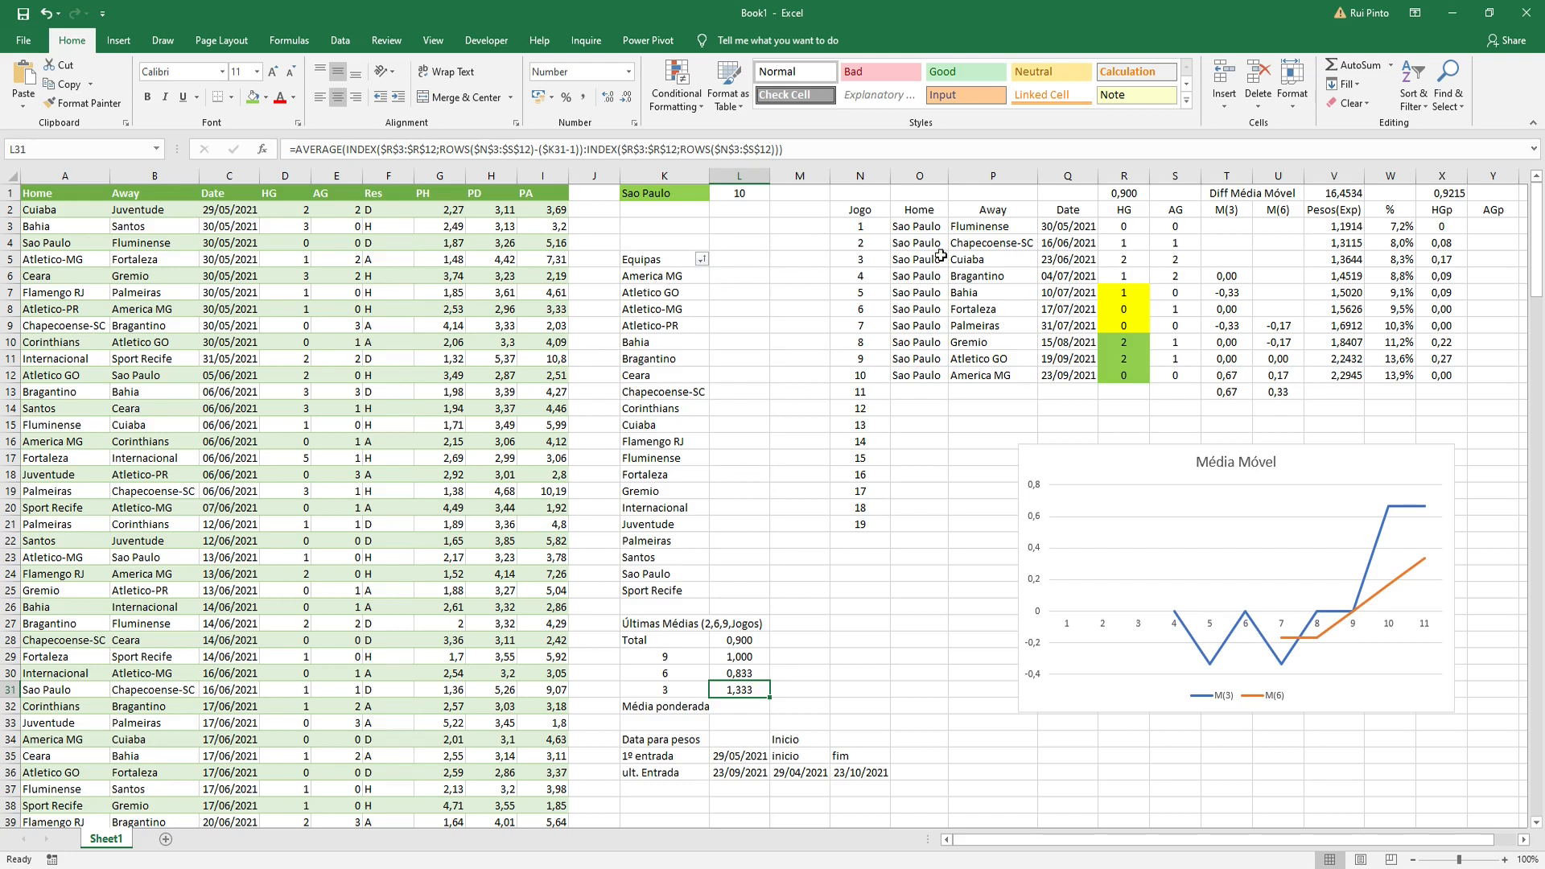
Step: Switch the team in K1 to Santos and check the 3-match average in L31 against the eleventh match's goals in R13:S13
click(666, 193)
click(716, 193)
click(672, 261)
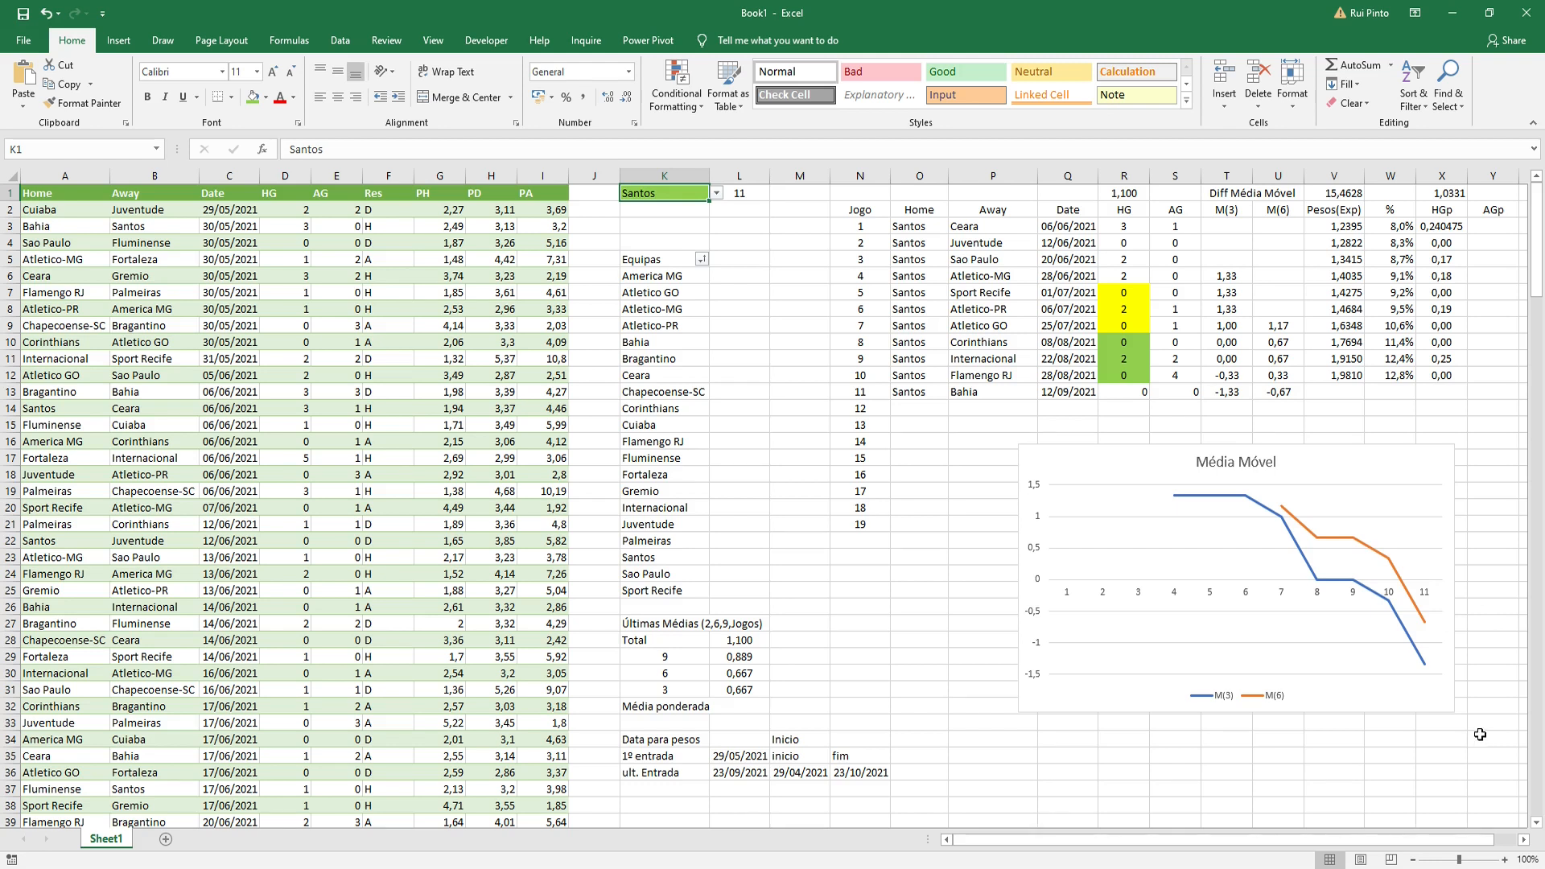
double_click(746, 690)
key(Escape)
drag(1138, 392, 1181, 392)
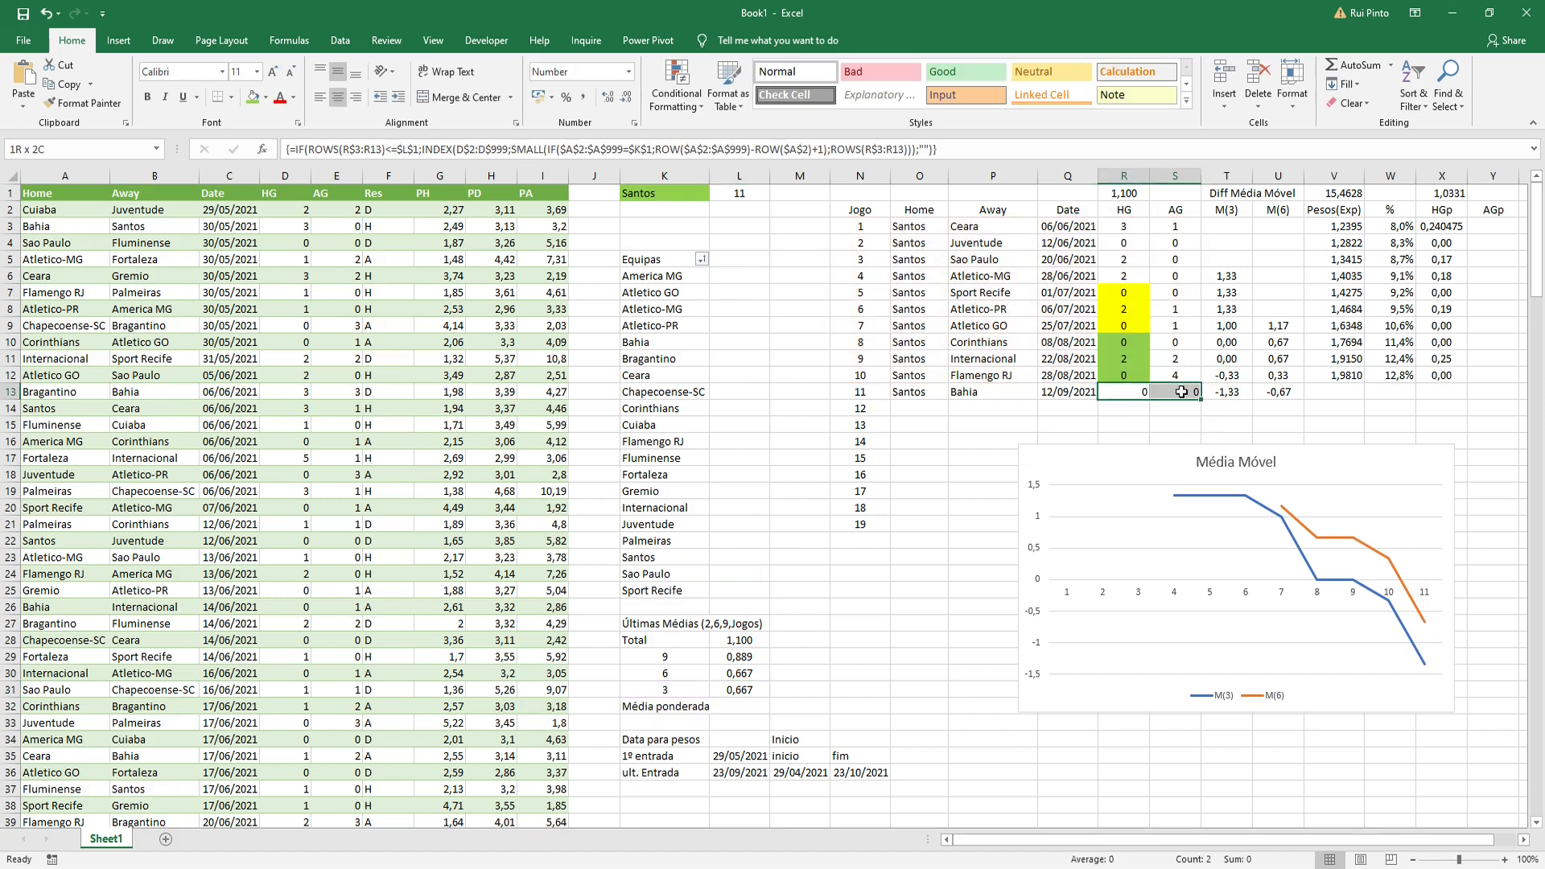
Step: Set the selected team in K1 back to Sao Paulo
click(669, 198)
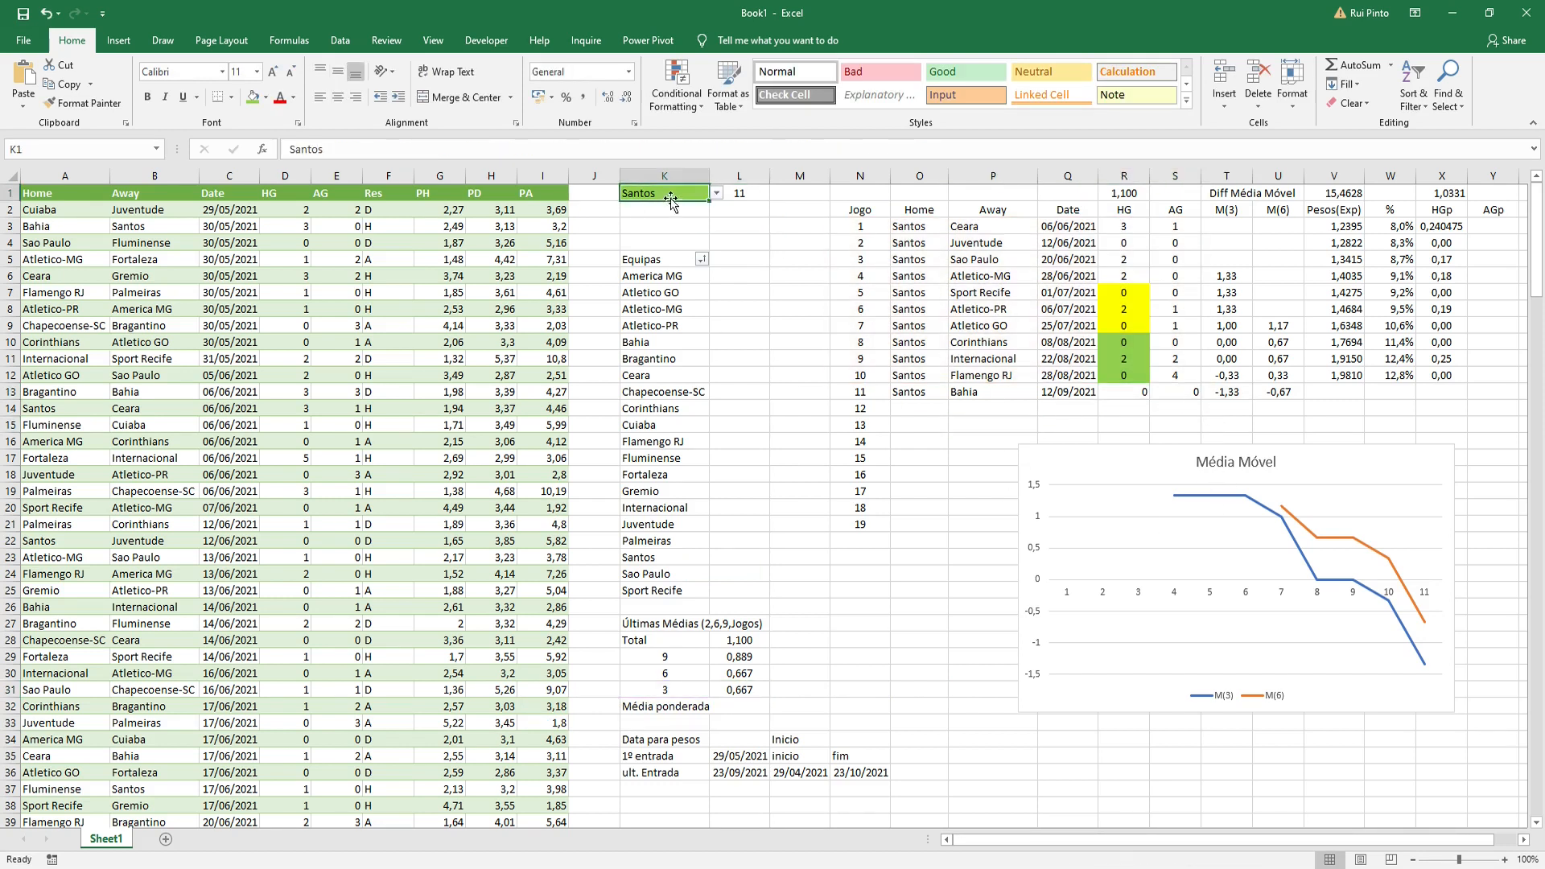
click(716, 193)
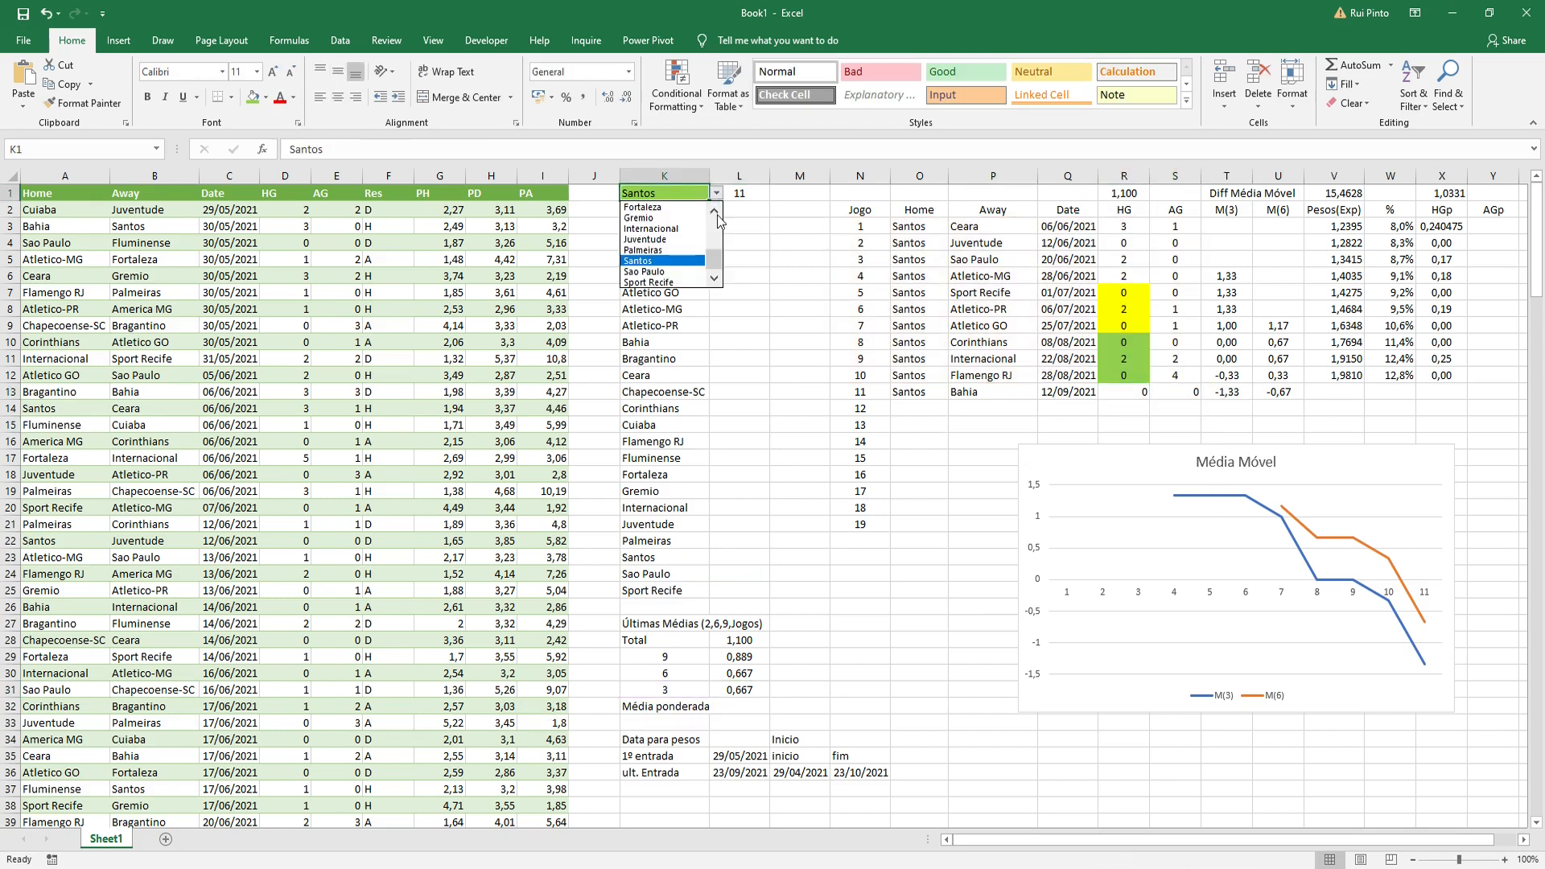
click(674, 272)
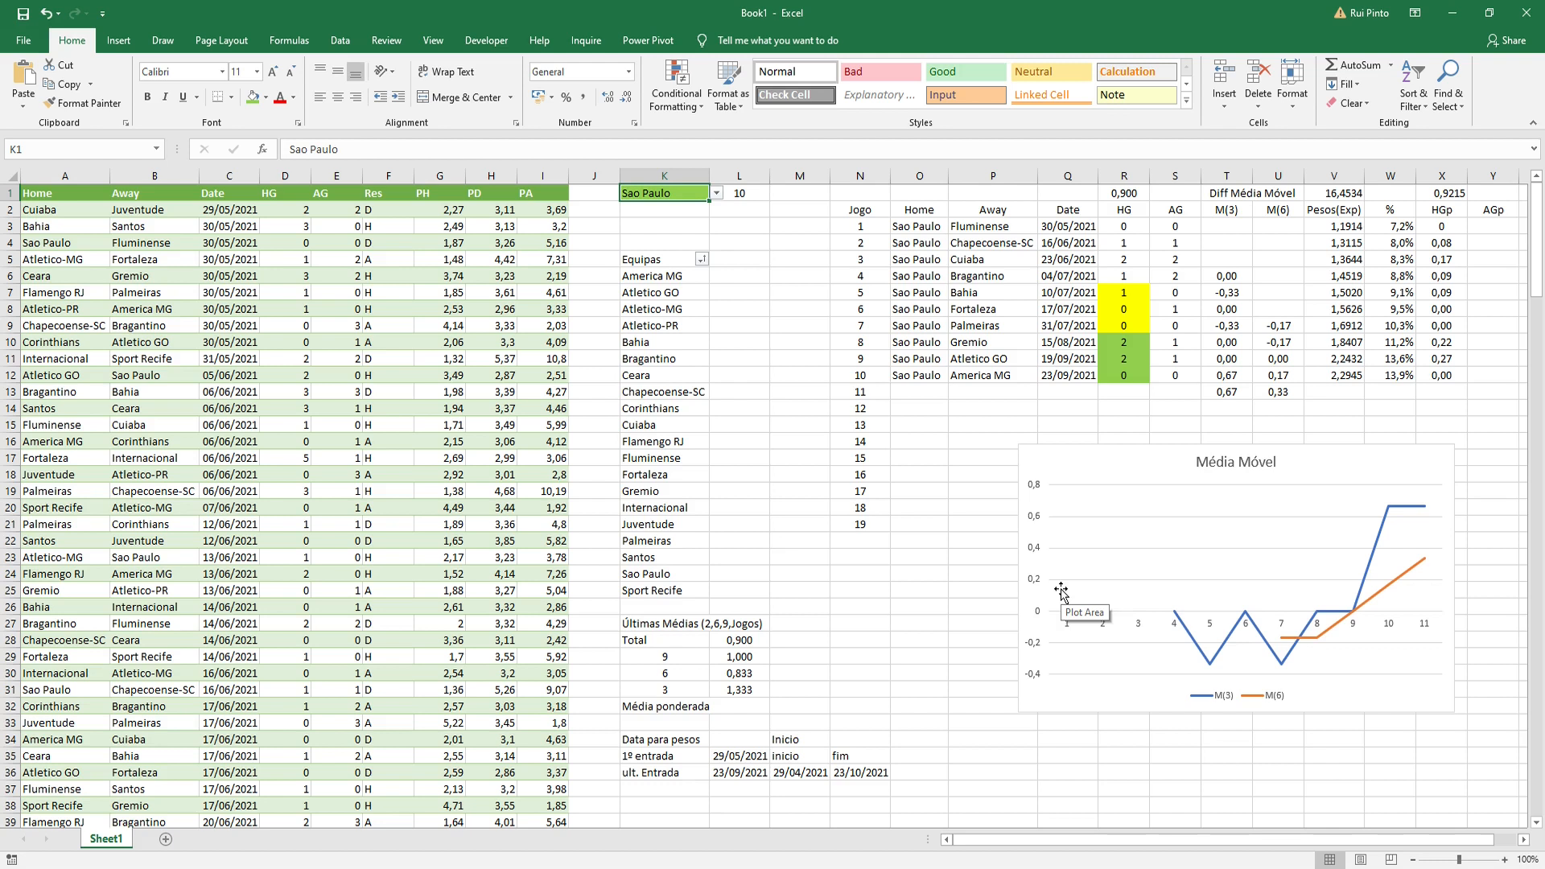
Step: Examine the weighted home goals in X1 against the goals of the oldest matches and the most recent HG values in R9:R12
click(1429, 194)
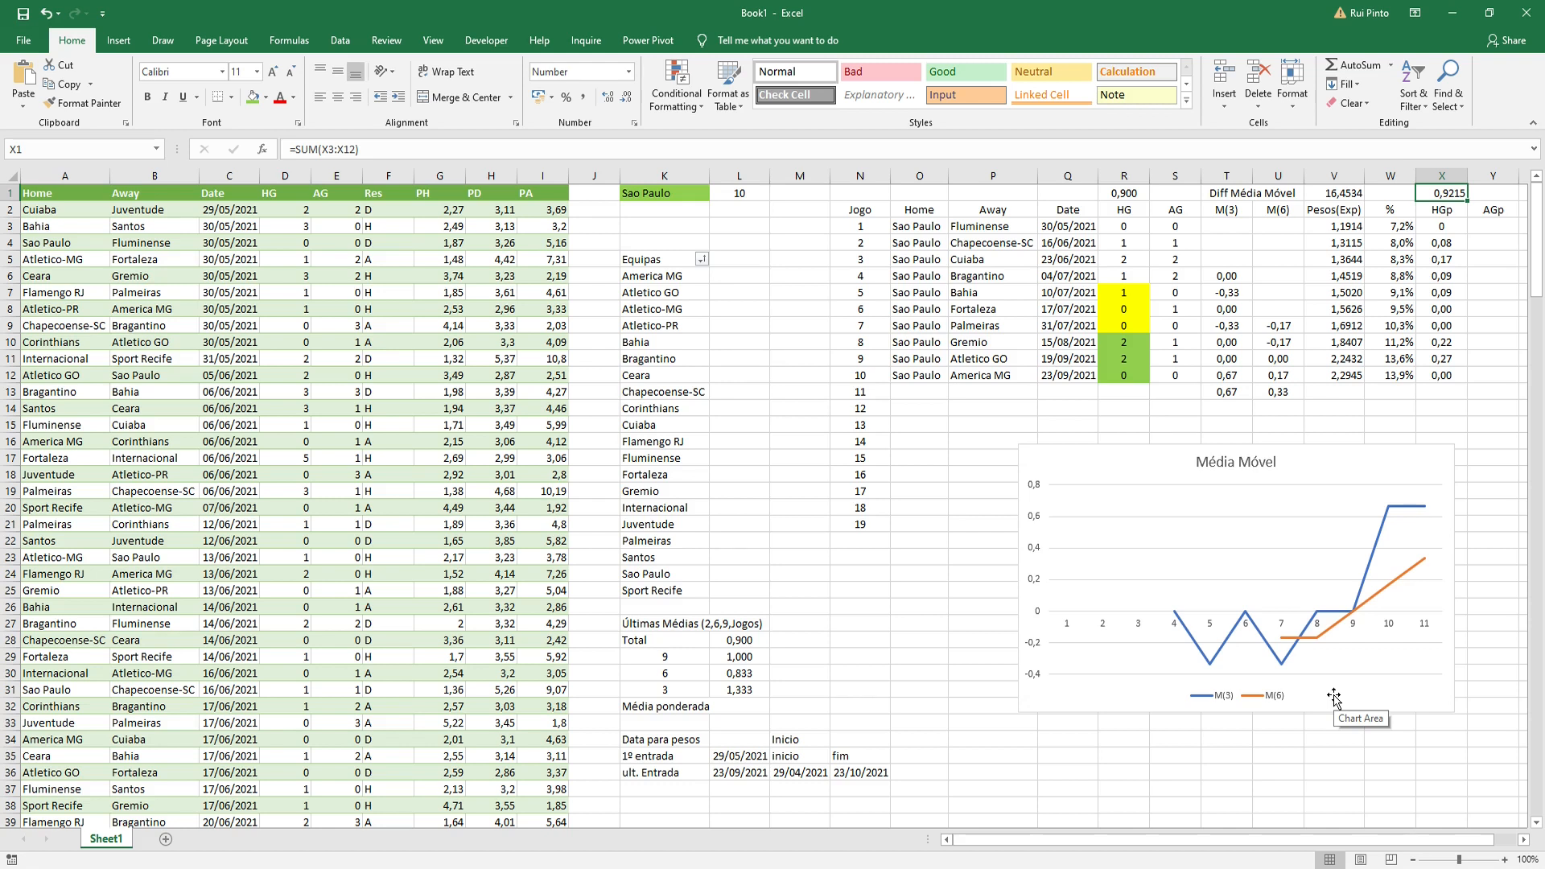
drag(1137, 226, 1168, 219)
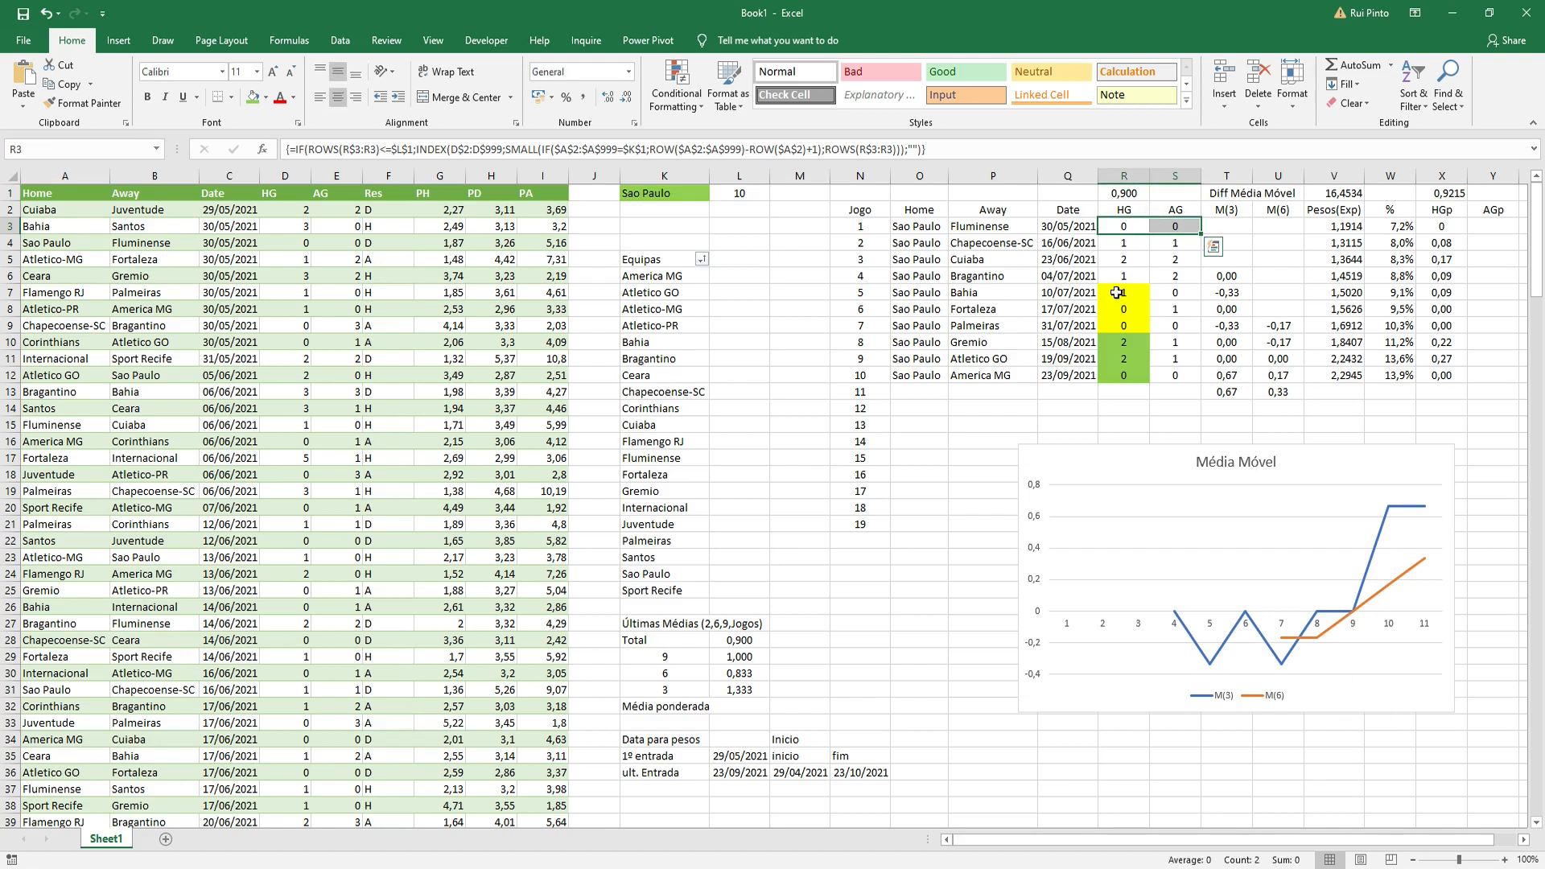
drag(1117, 292, 1167, 293)
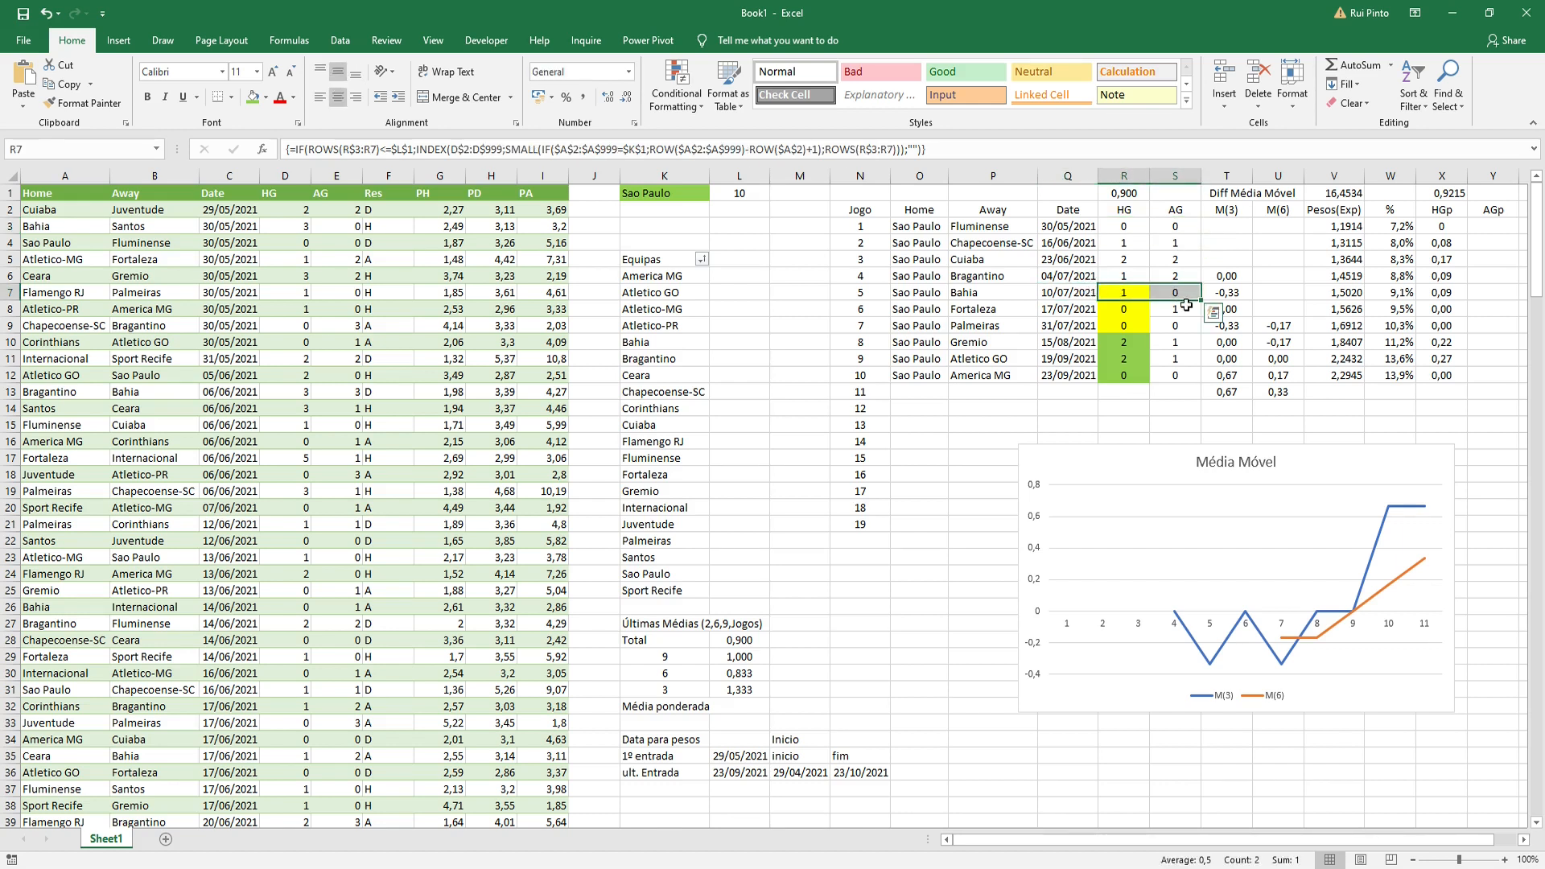
click(1124, 297)
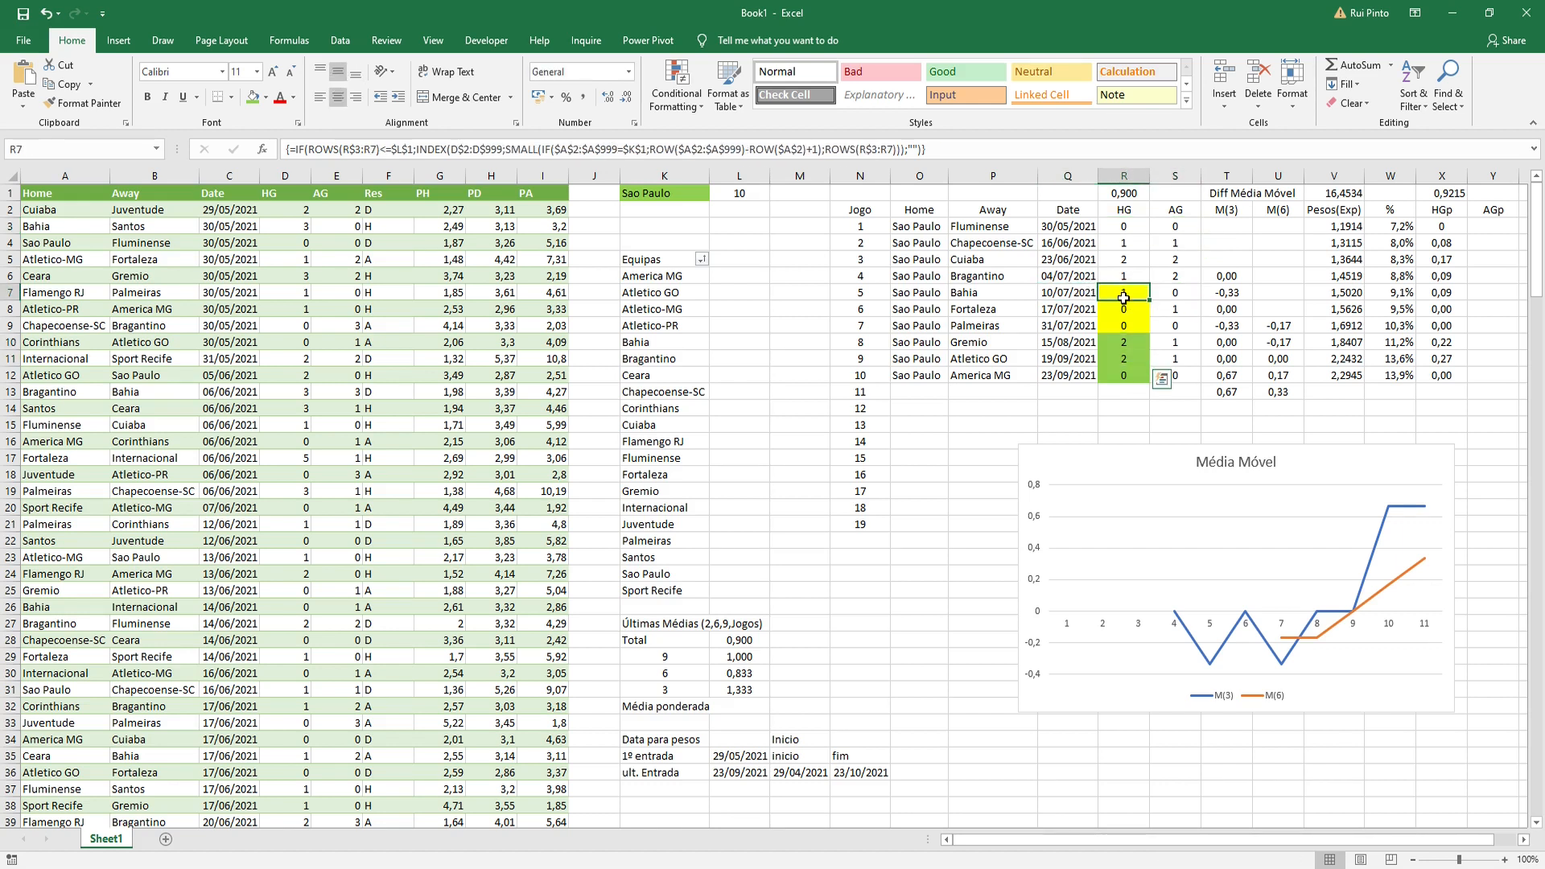
drag(1132, 224, 1139, 261)
drag(1138, 321, 1135, 375)
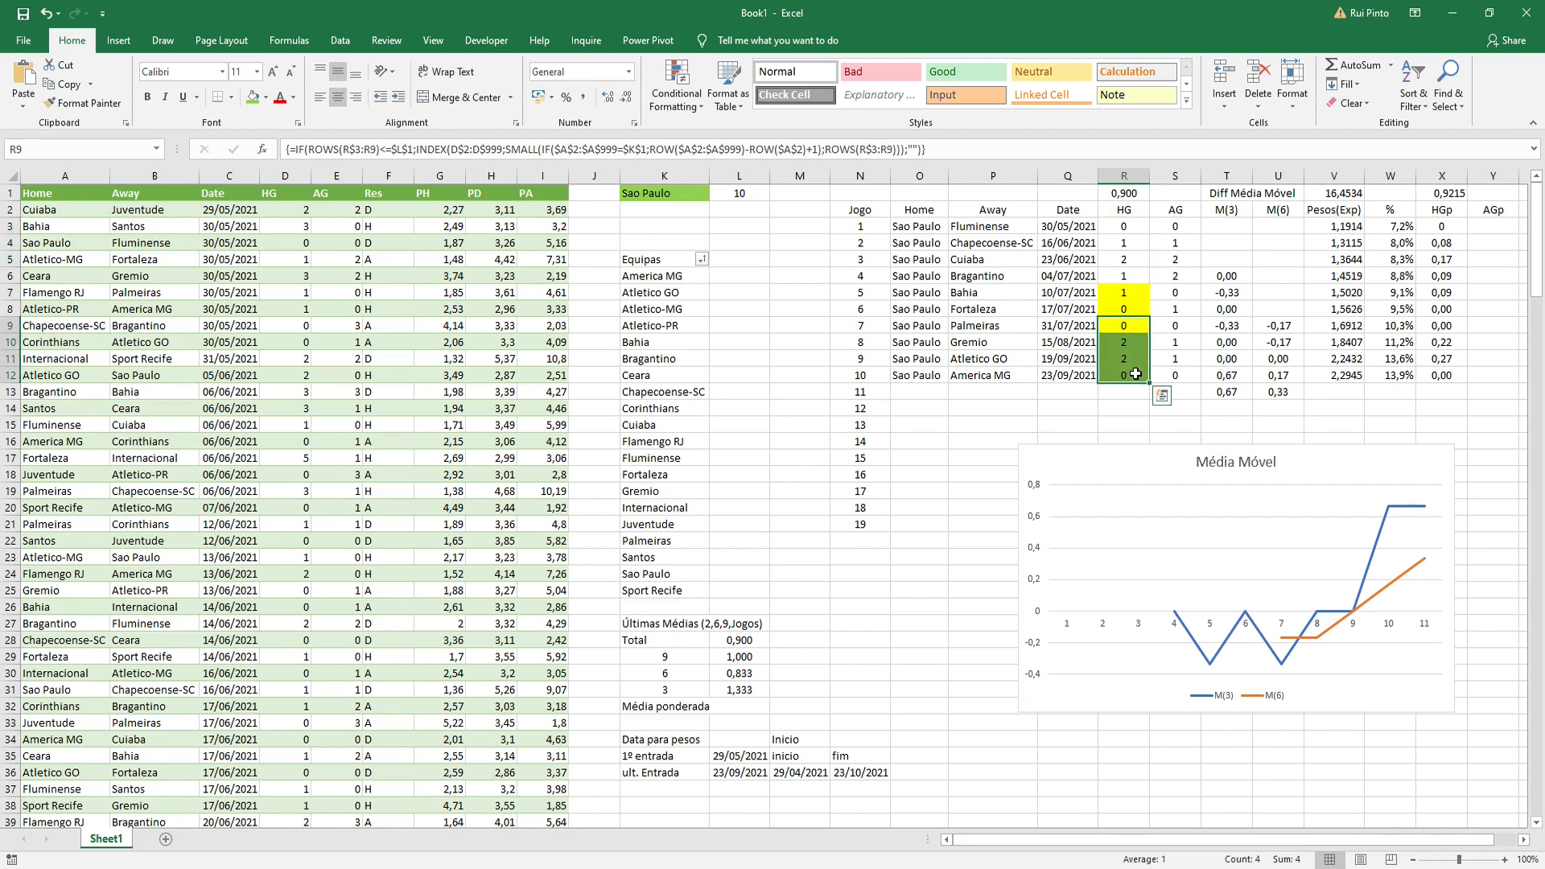